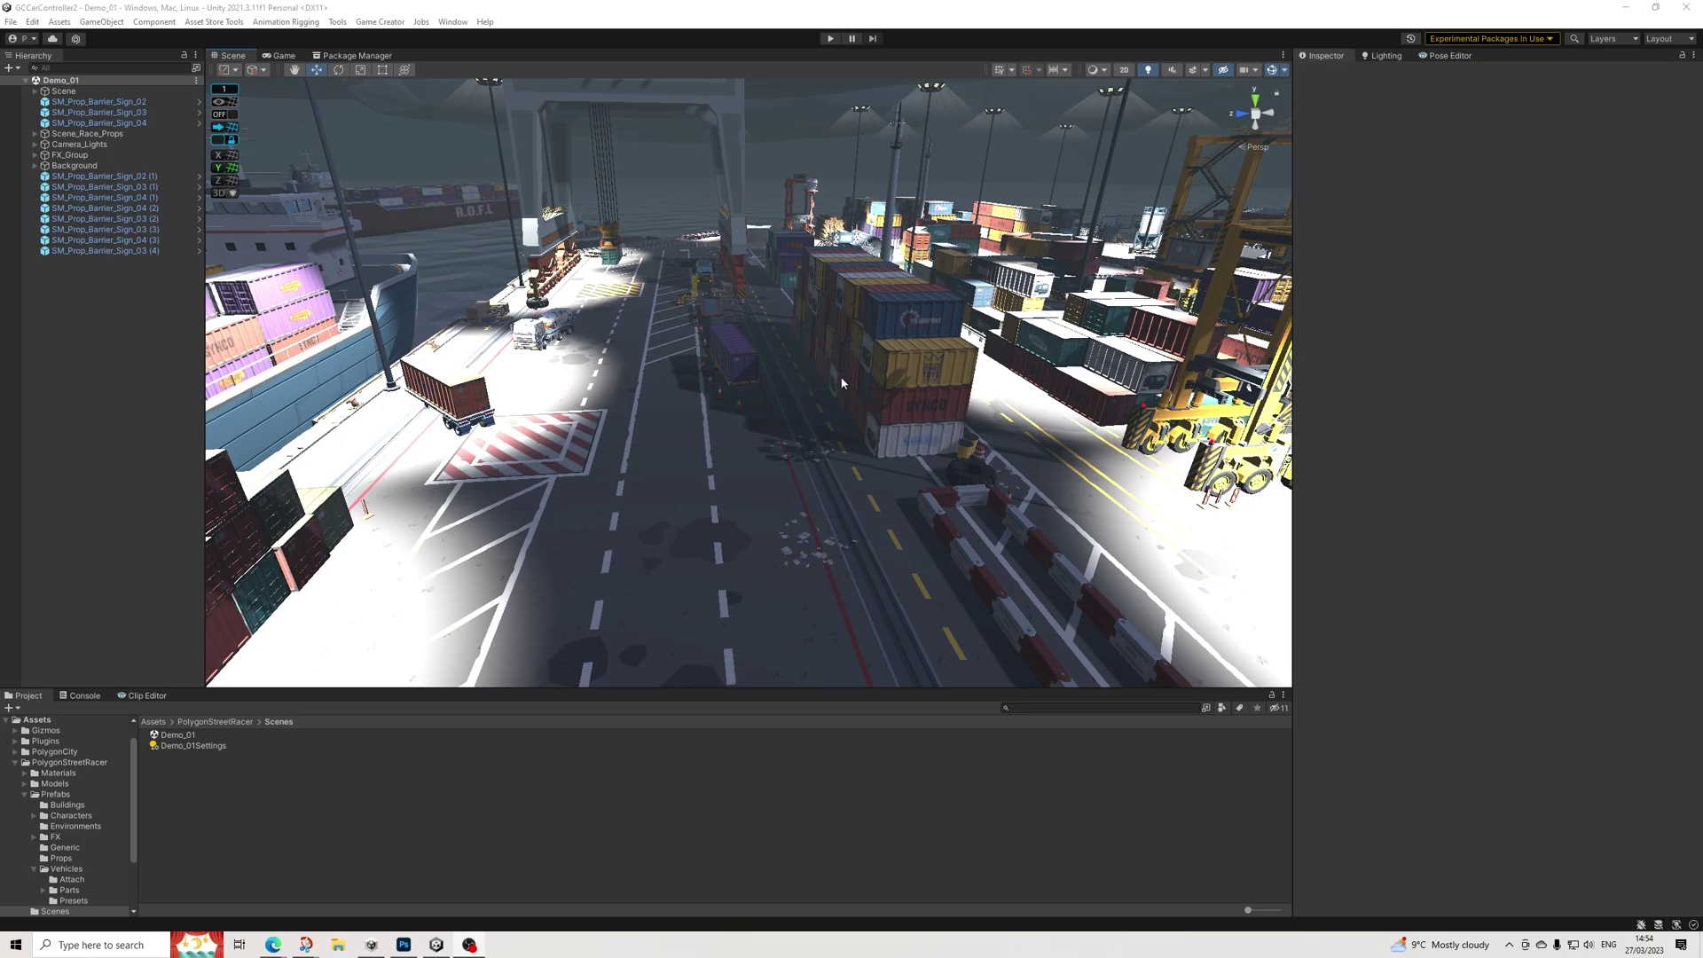
Place the Car prefab from RVRGaming > Prefabs into the scene
right_drag(896, 377, 723, 430)
alt+drag(724, 430, 1113, 384)
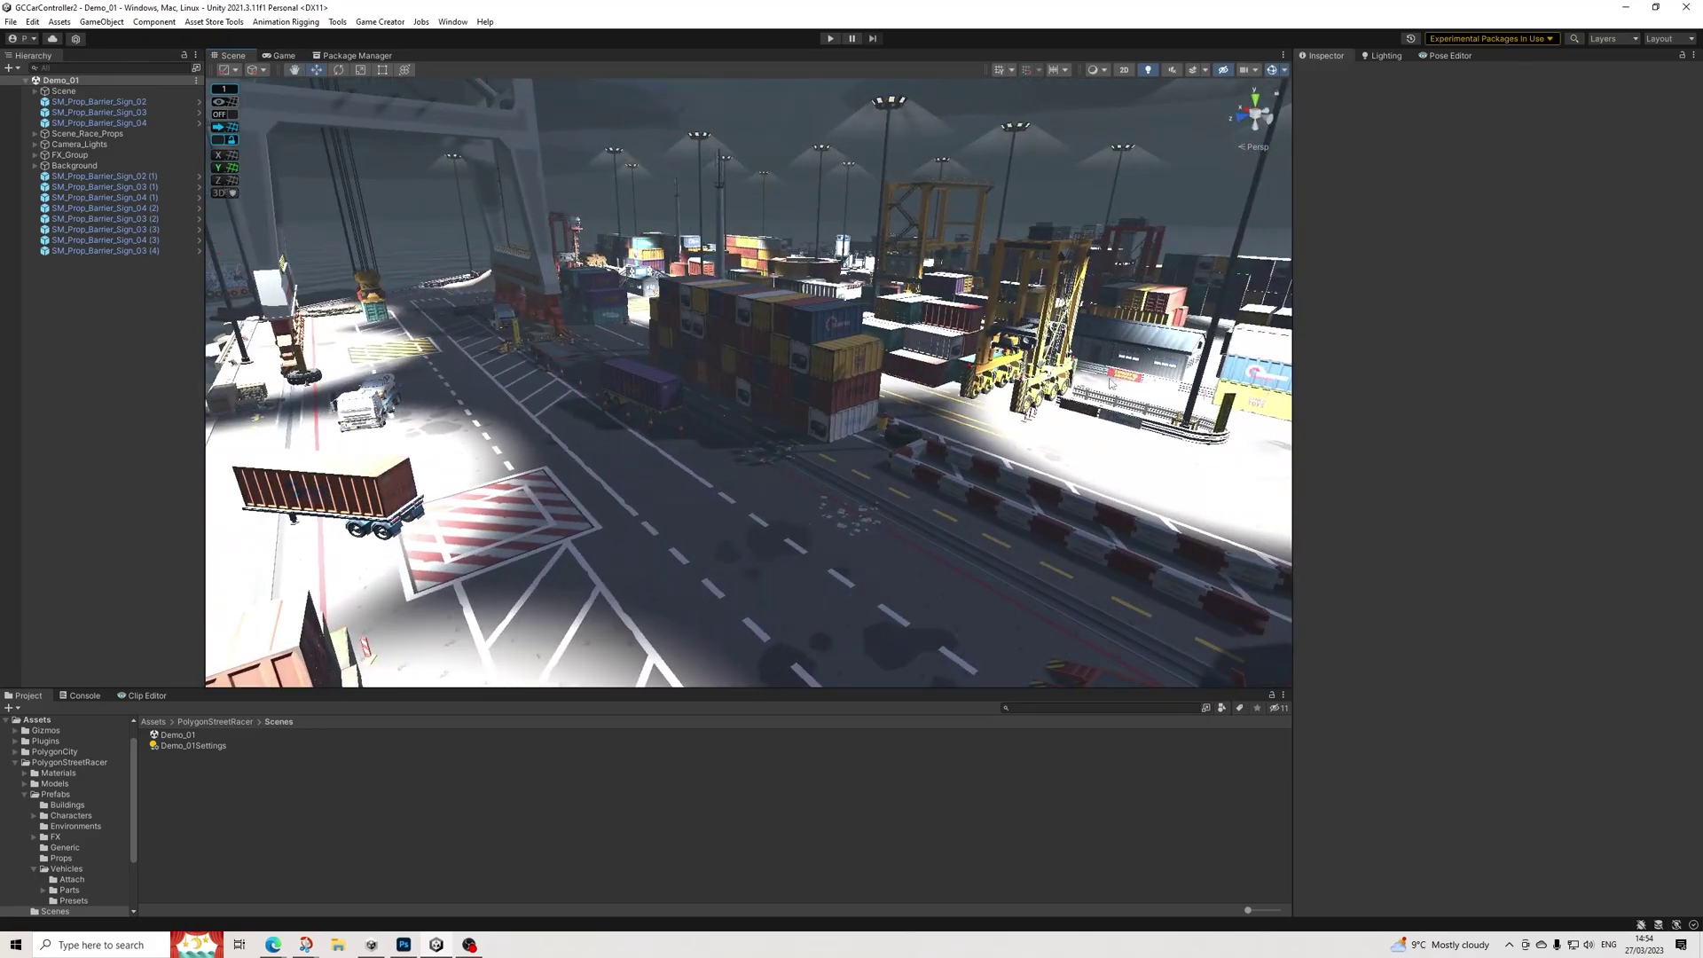
middle_drag(1143, 378, 920, 425)
right_drag(519, 397, 359, 759)
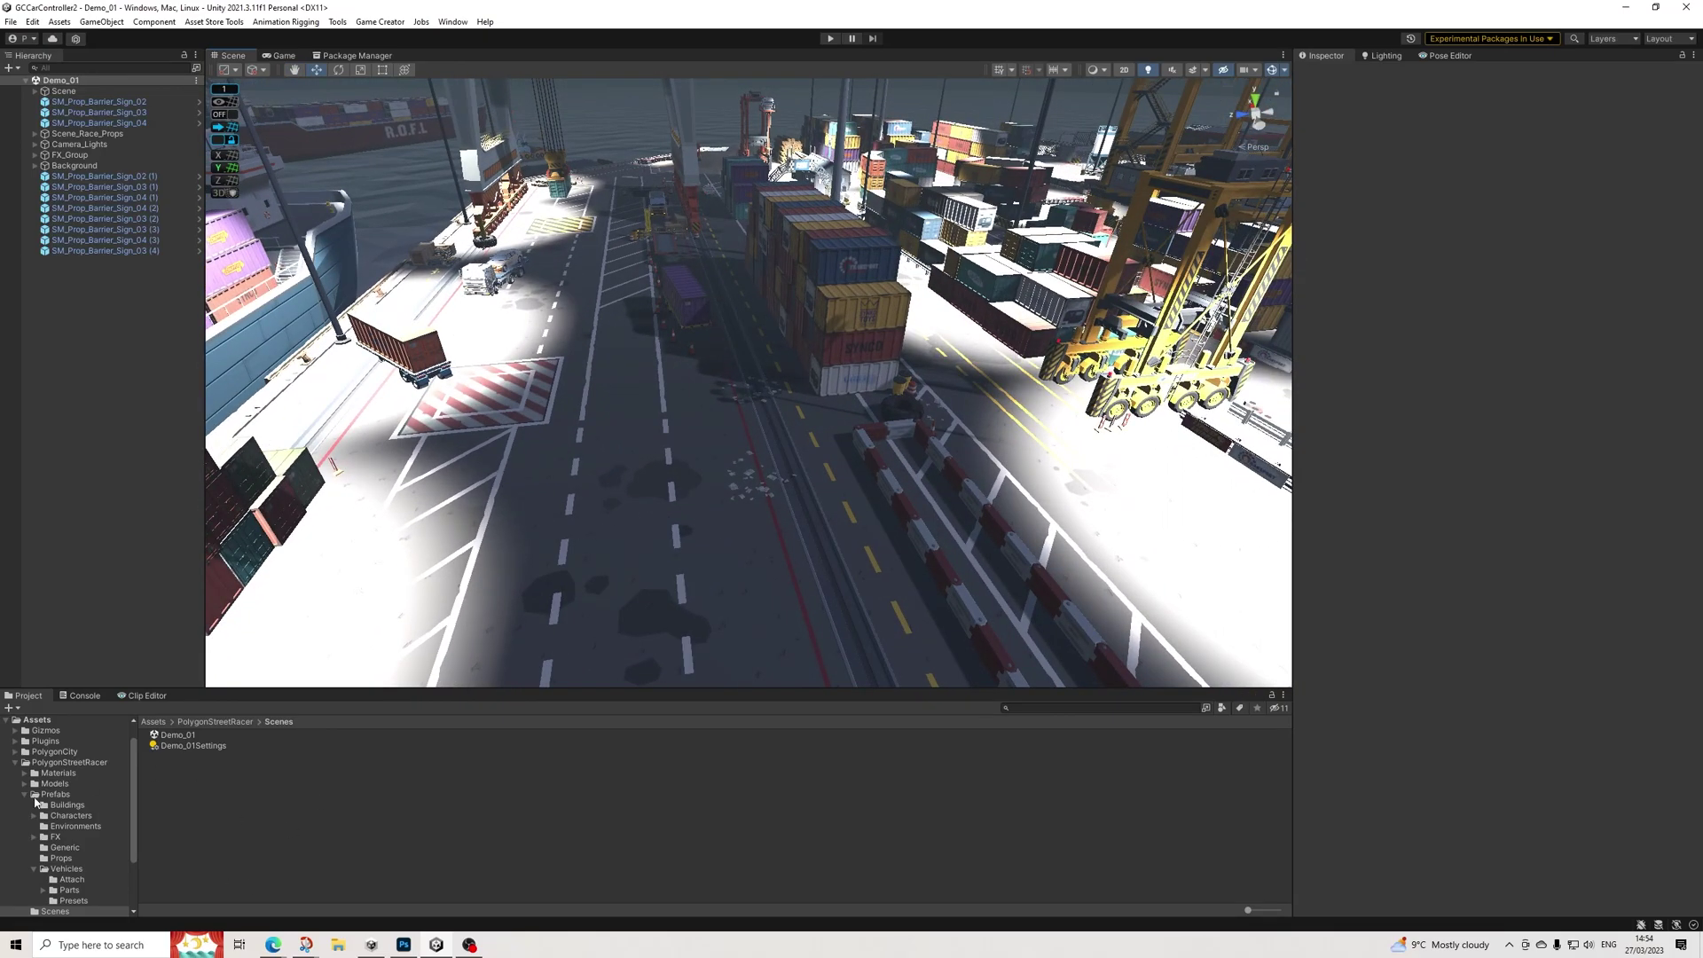
scroll(53, 825, down, 3)
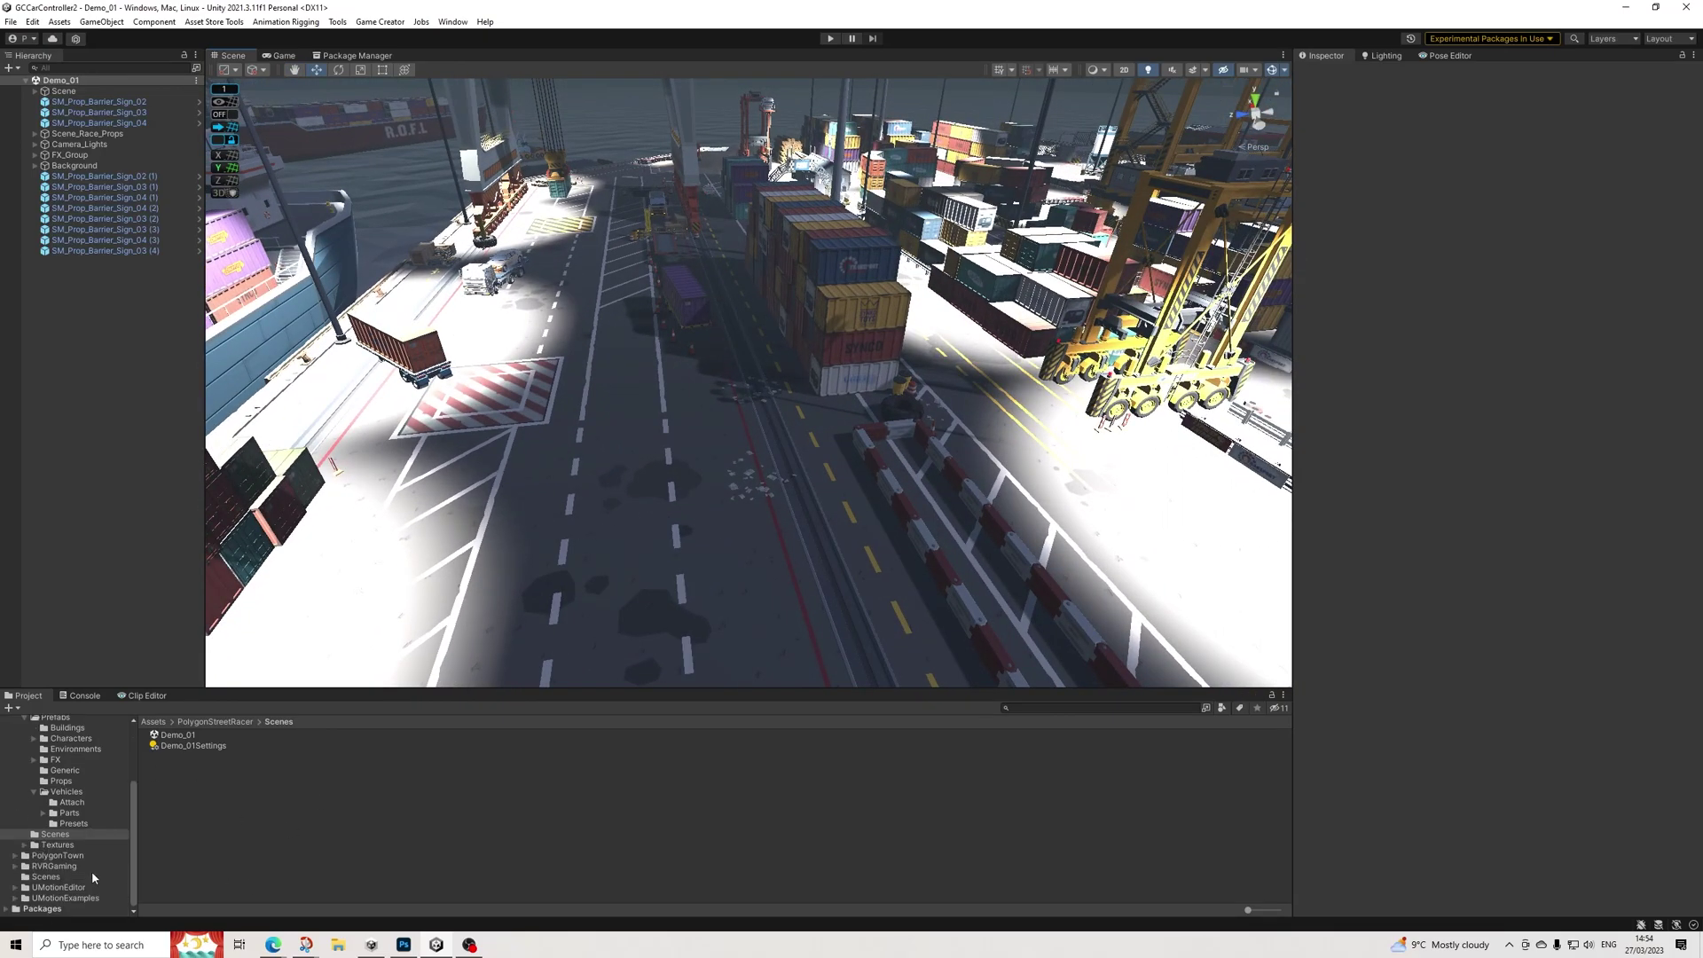
click(44, 866)
click(173, 746)
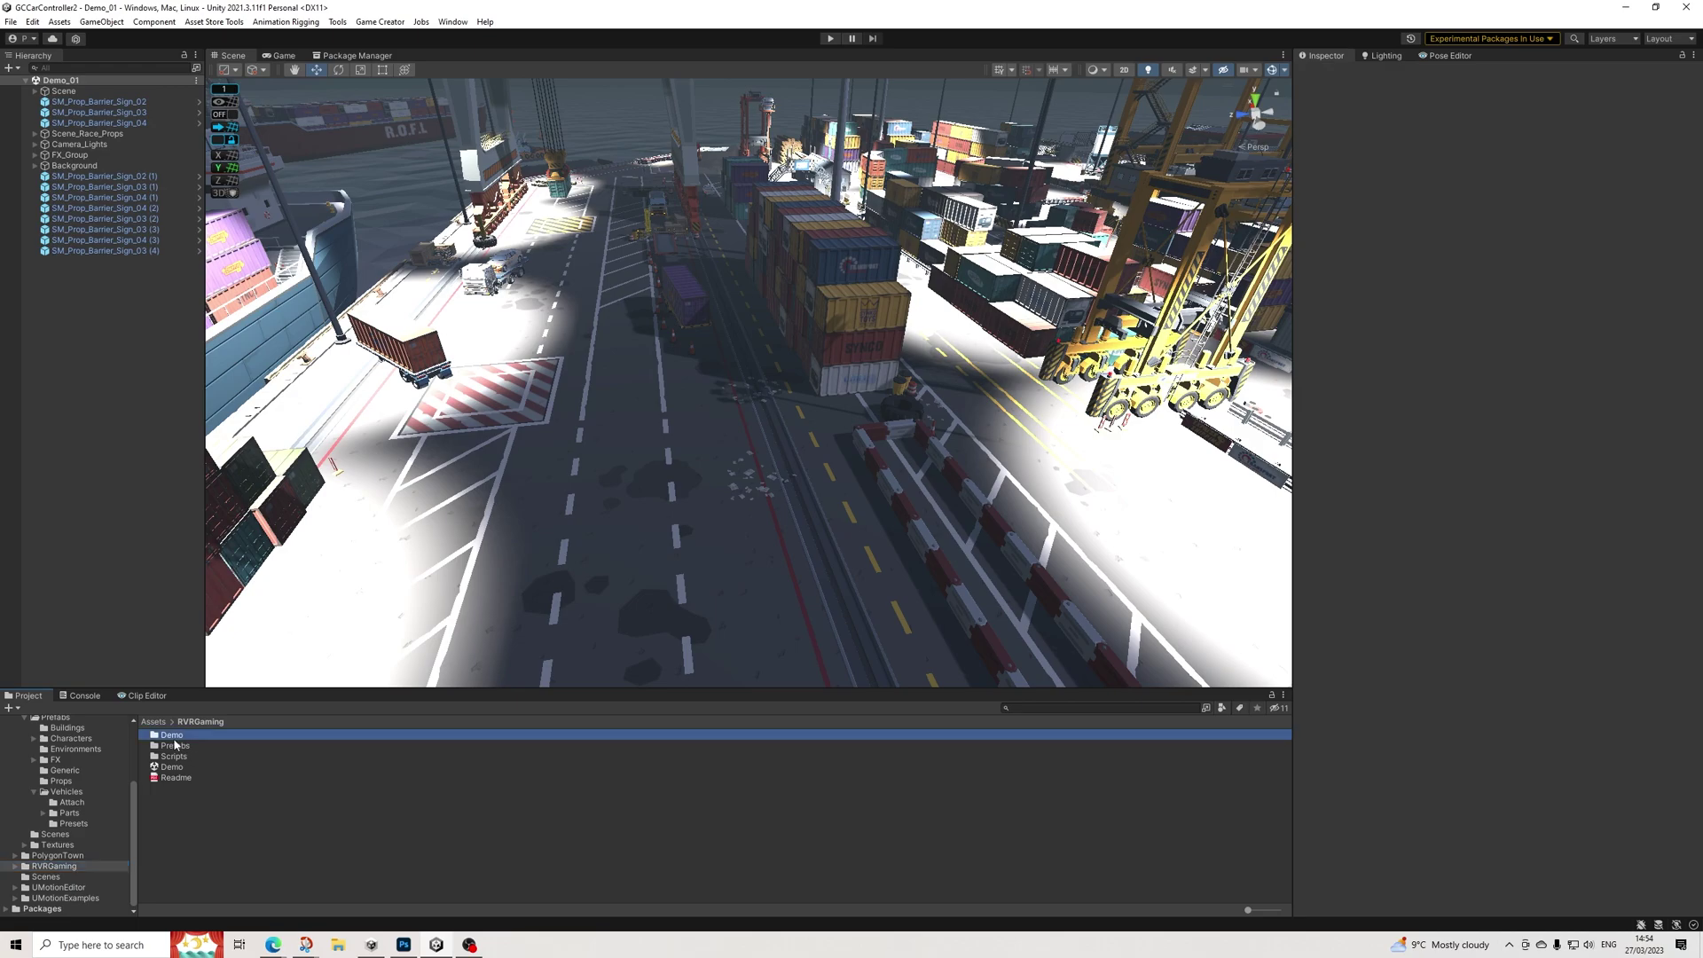
double_click(173, 746)
drag(128, 470, 83, 316)
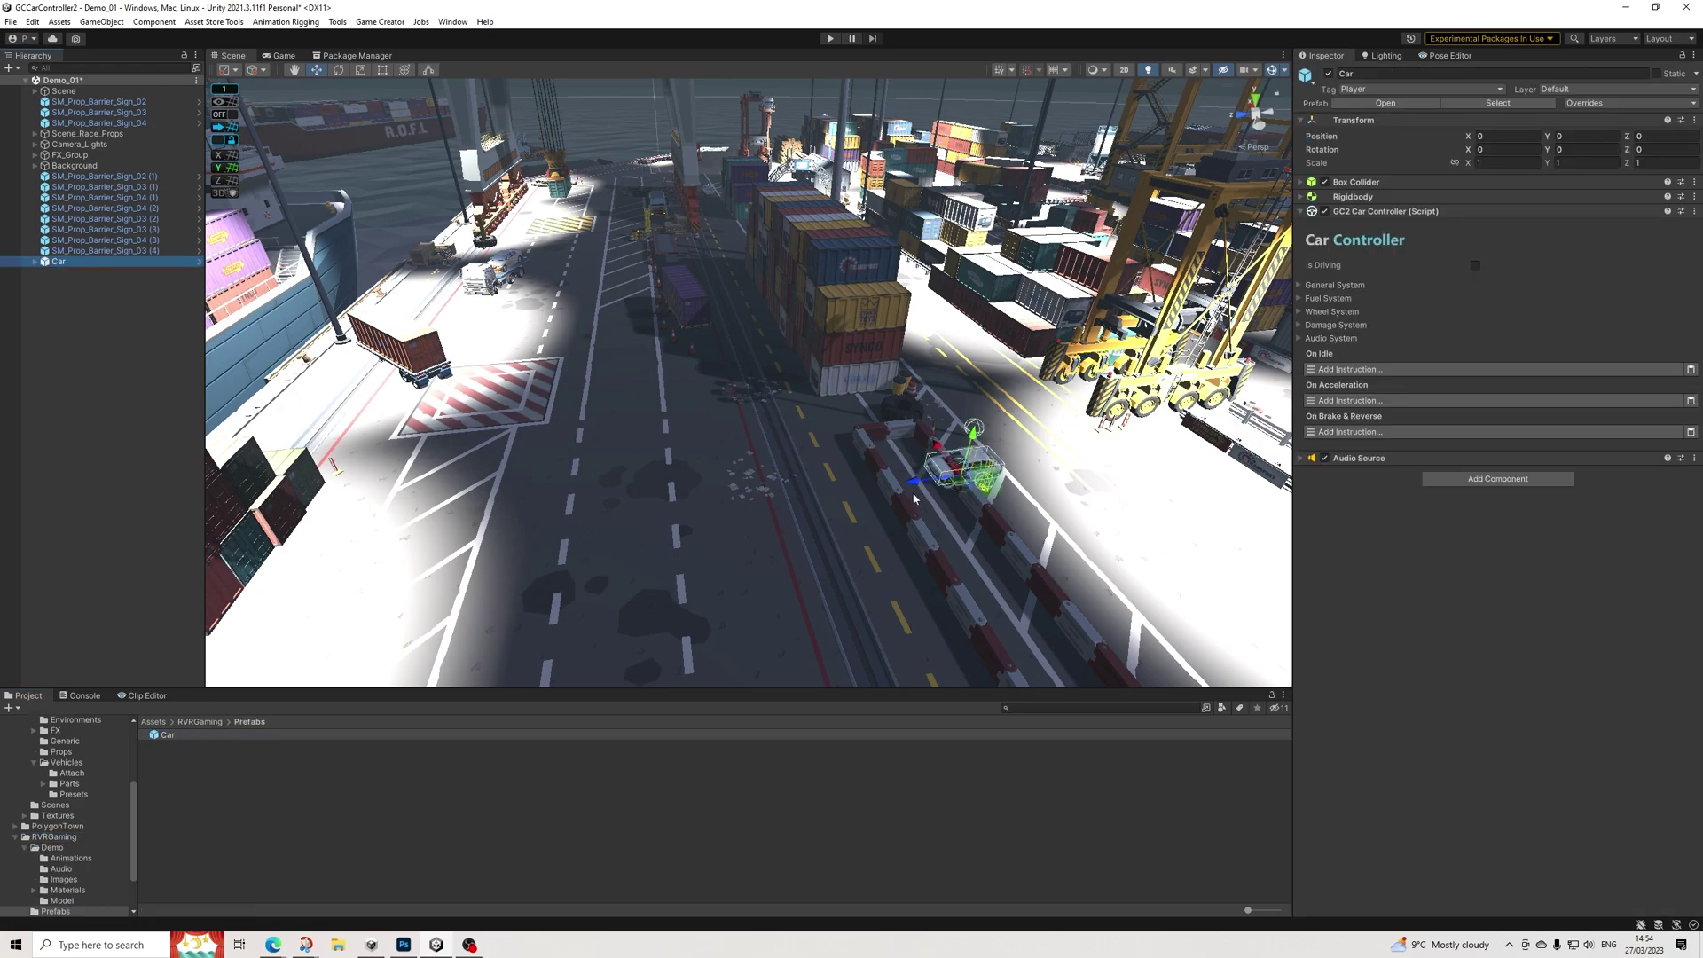
Move the Car forward along Z onto the Demo_01 road, to Z 19.957
drag(916, 490, 589, 549)
key(f)
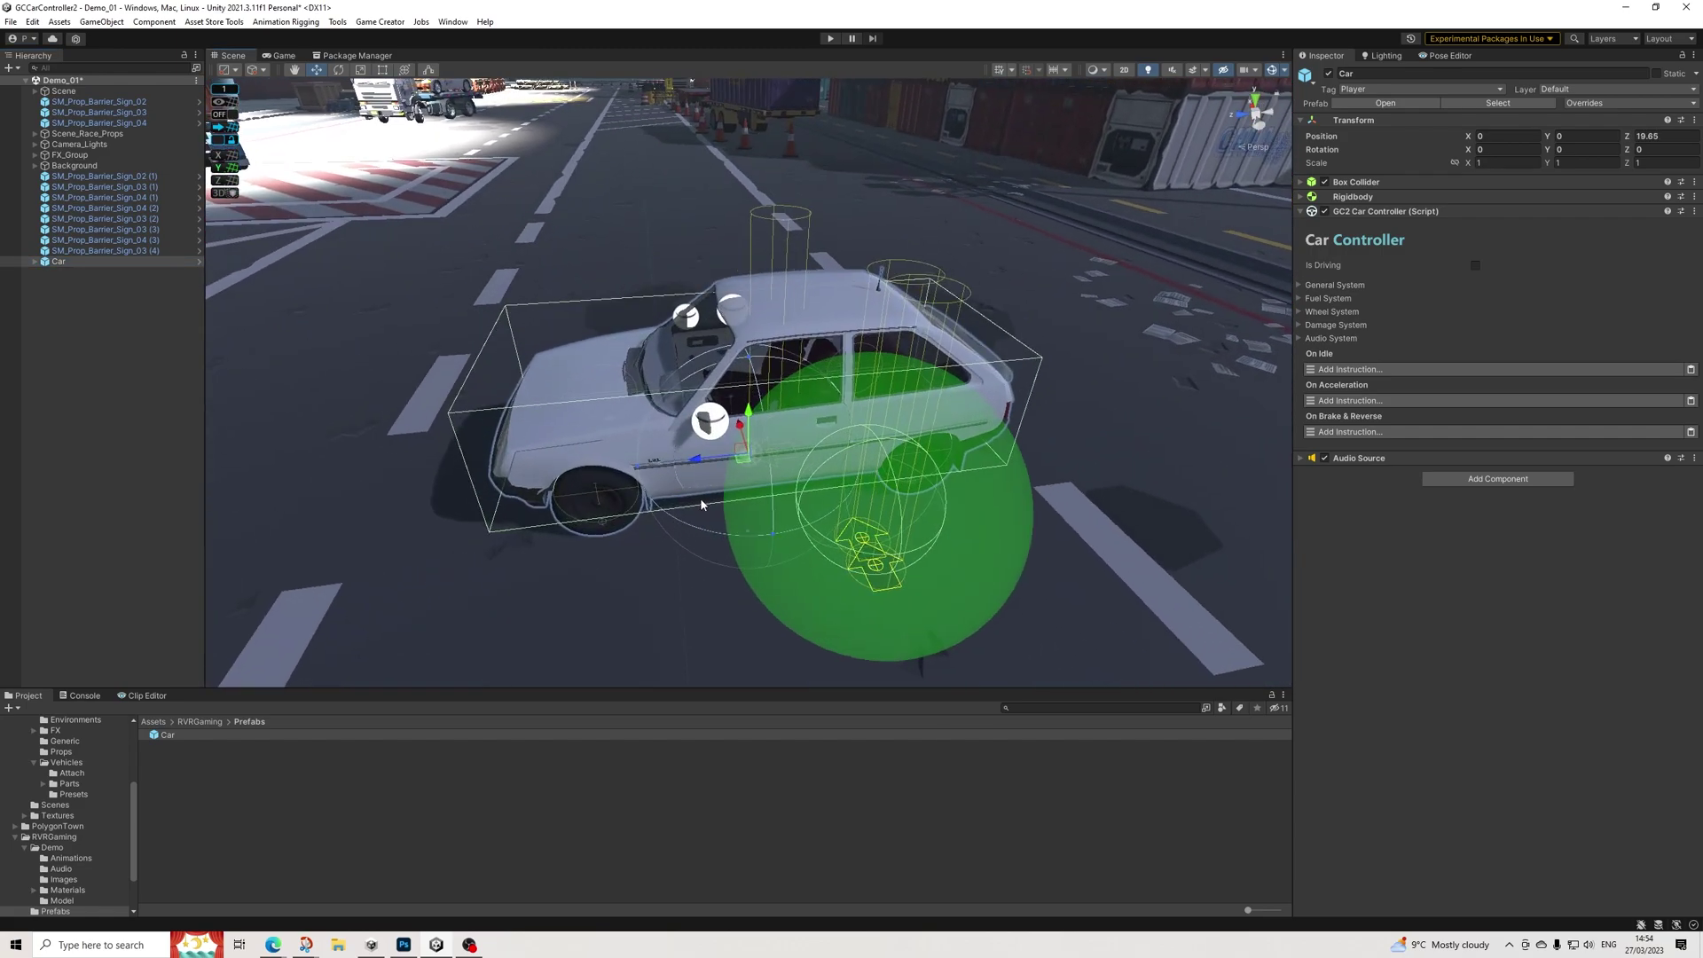
scroll(817, 489, down, 3)
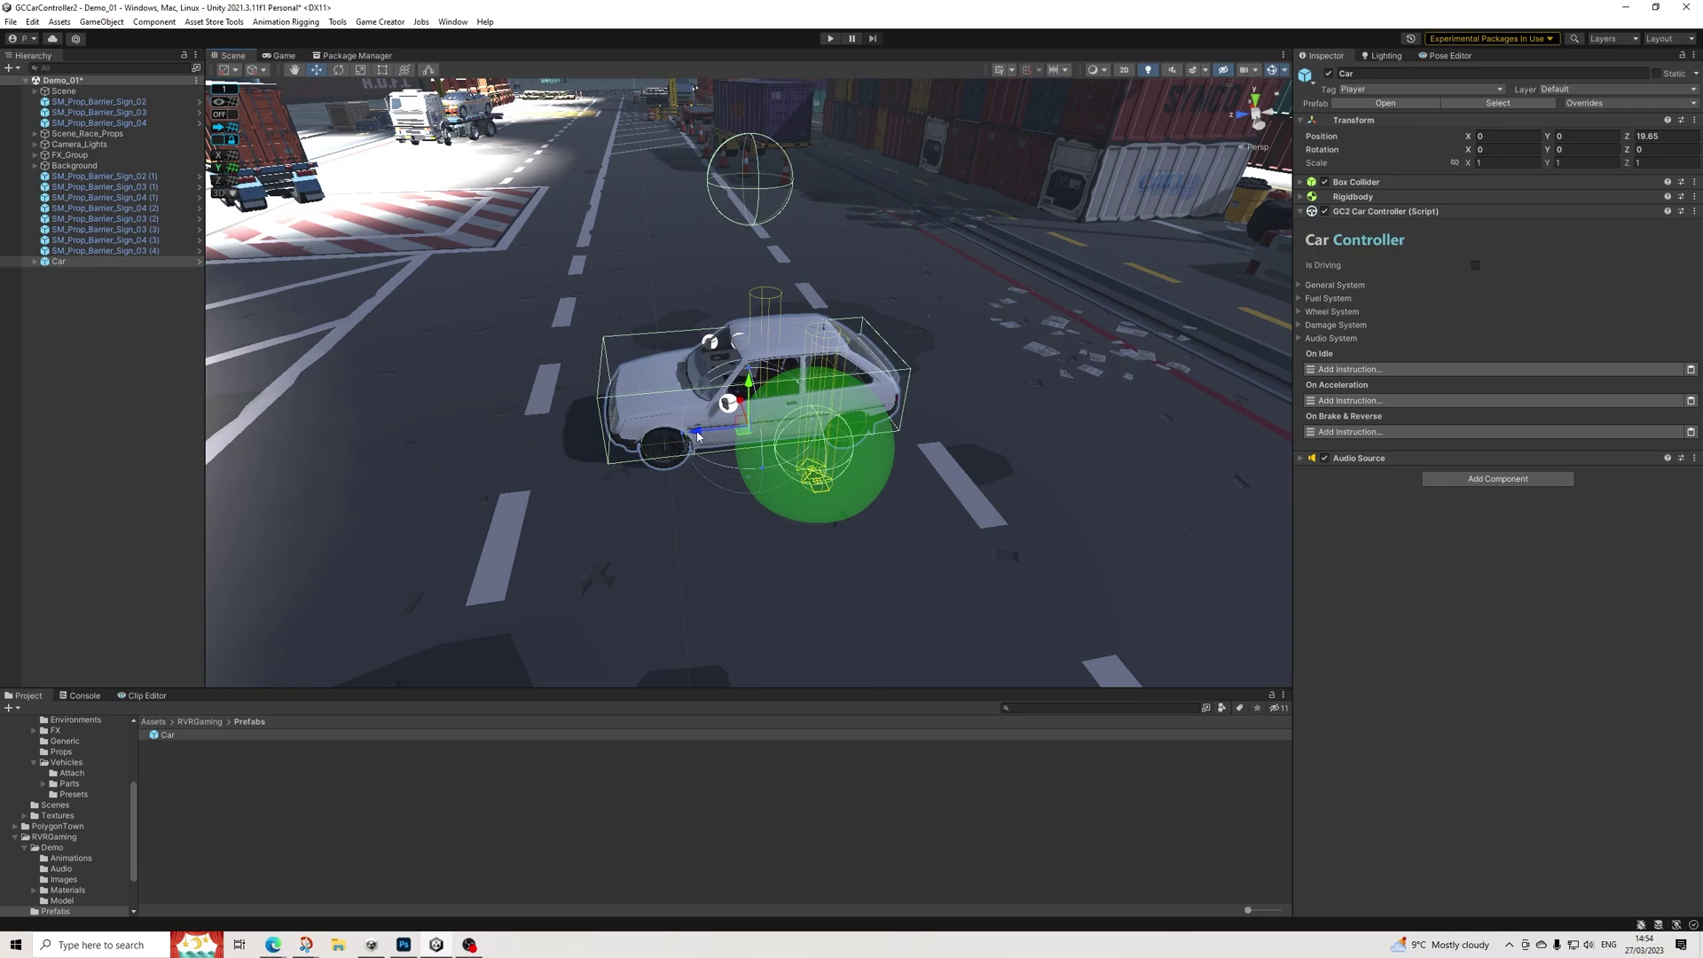
drag(697, 436, 671, 440)
scroll(727, 465, down, 4)
middle_drag(731, 468, 814, 540)
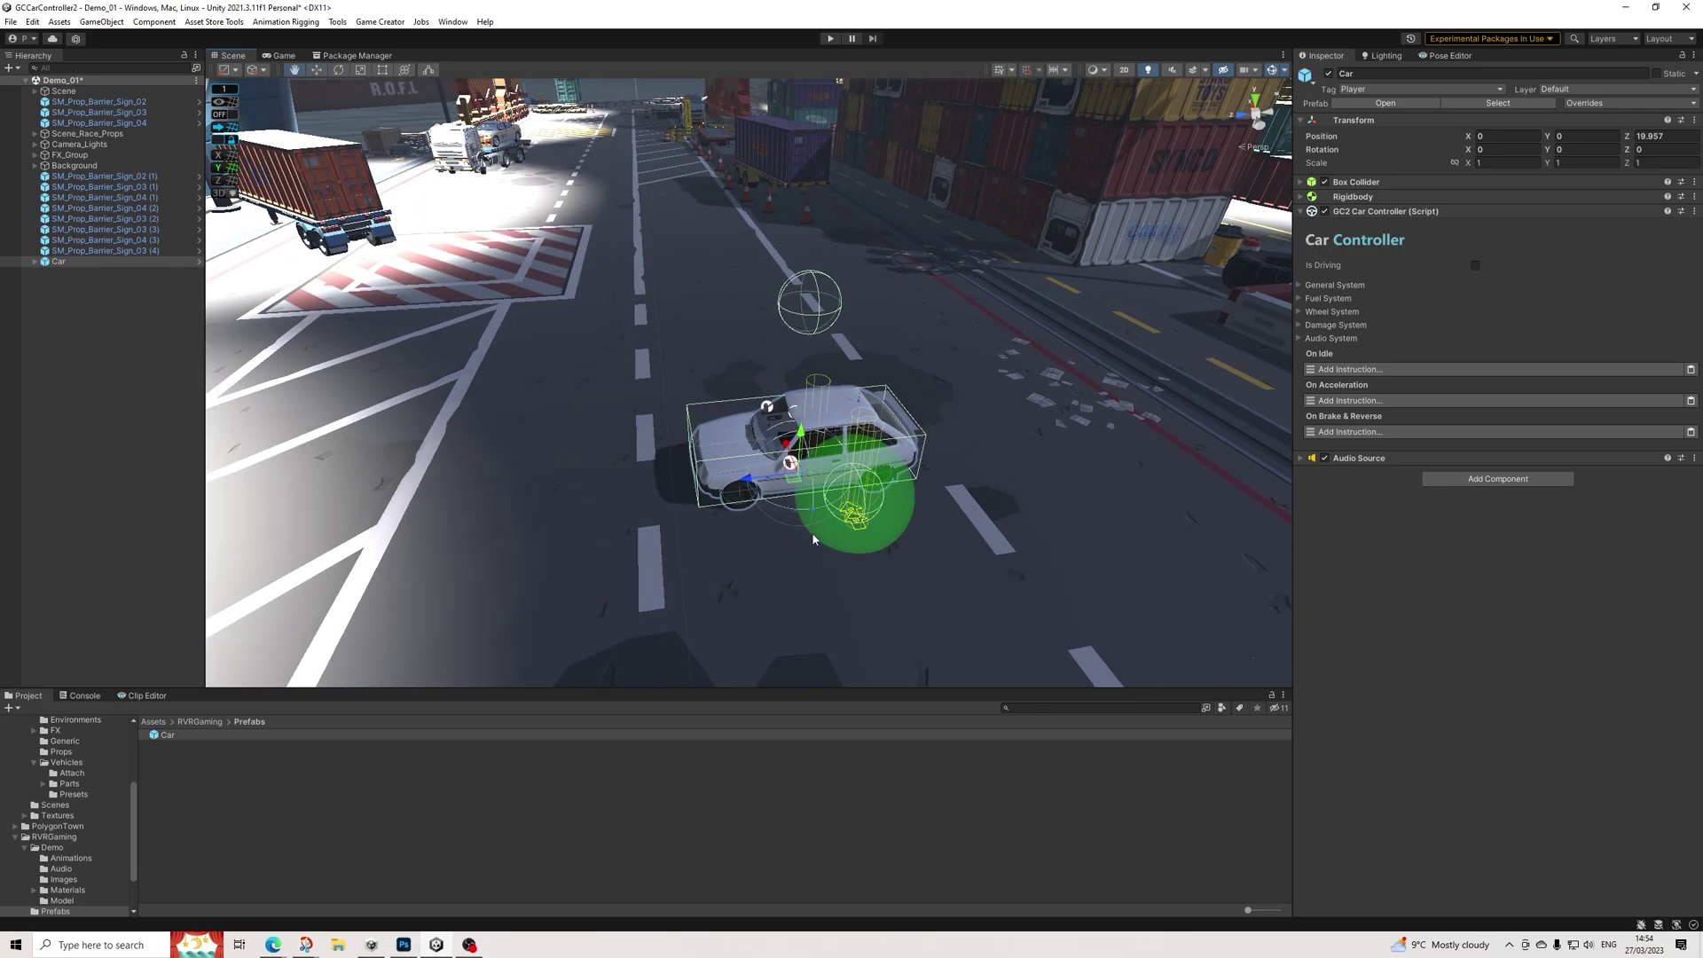
alt+drag(814, 538, 622, 448)
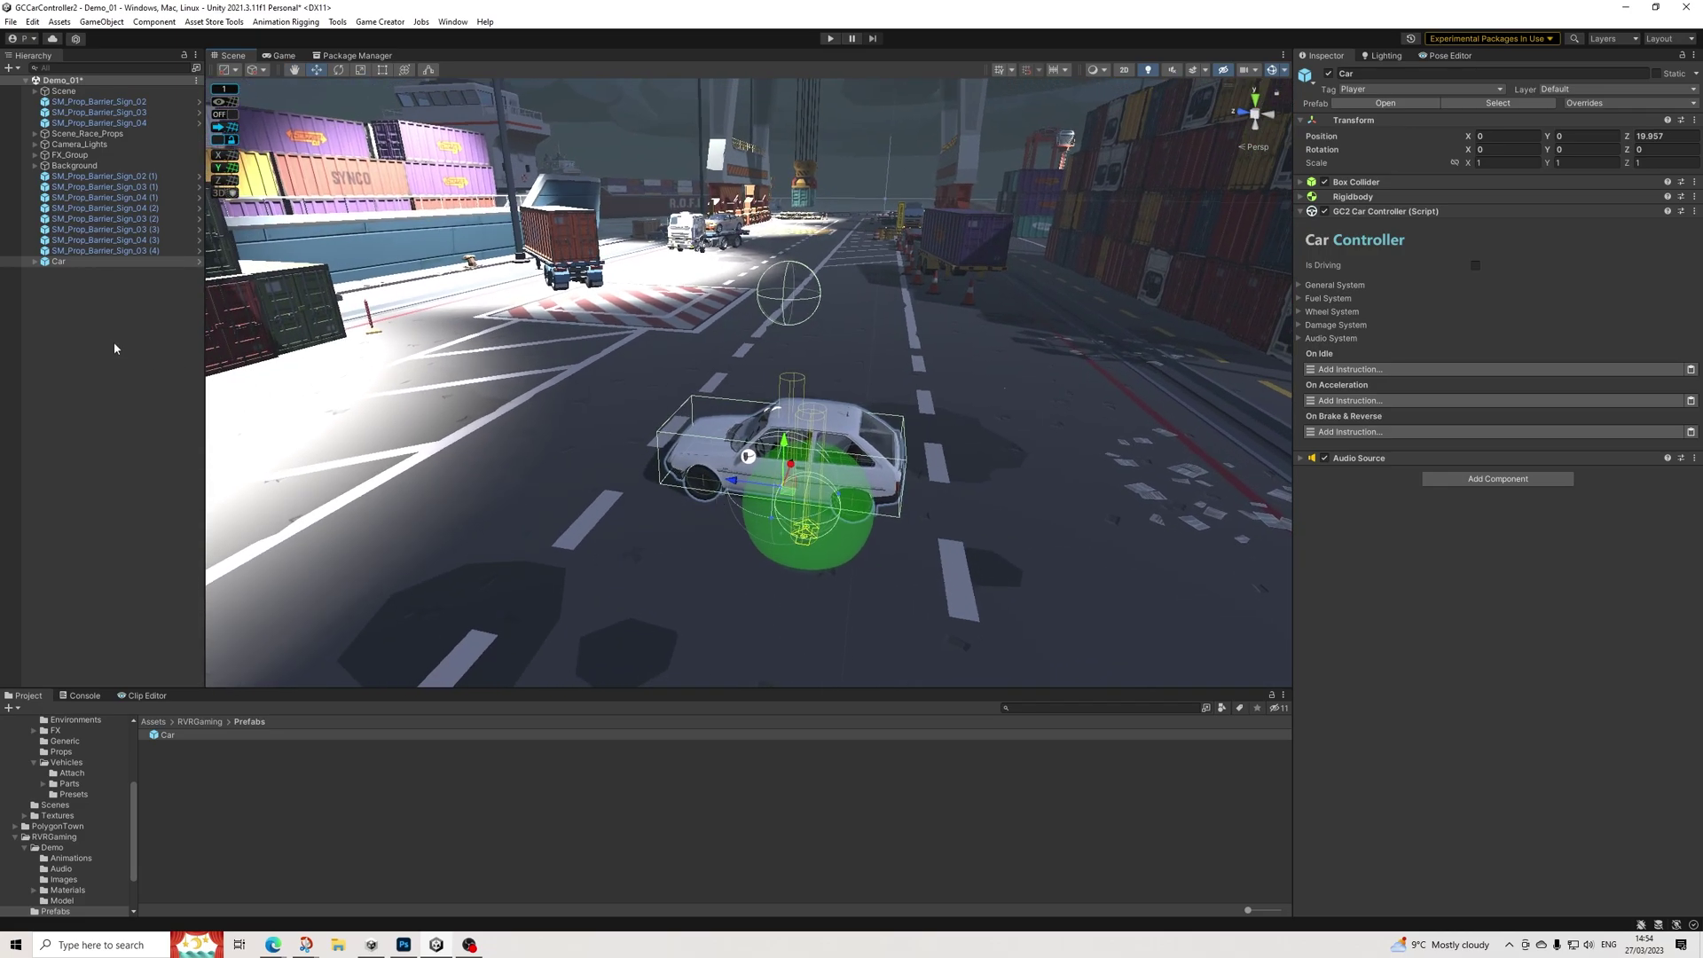
alt+drag(635, 487, 404, 435)
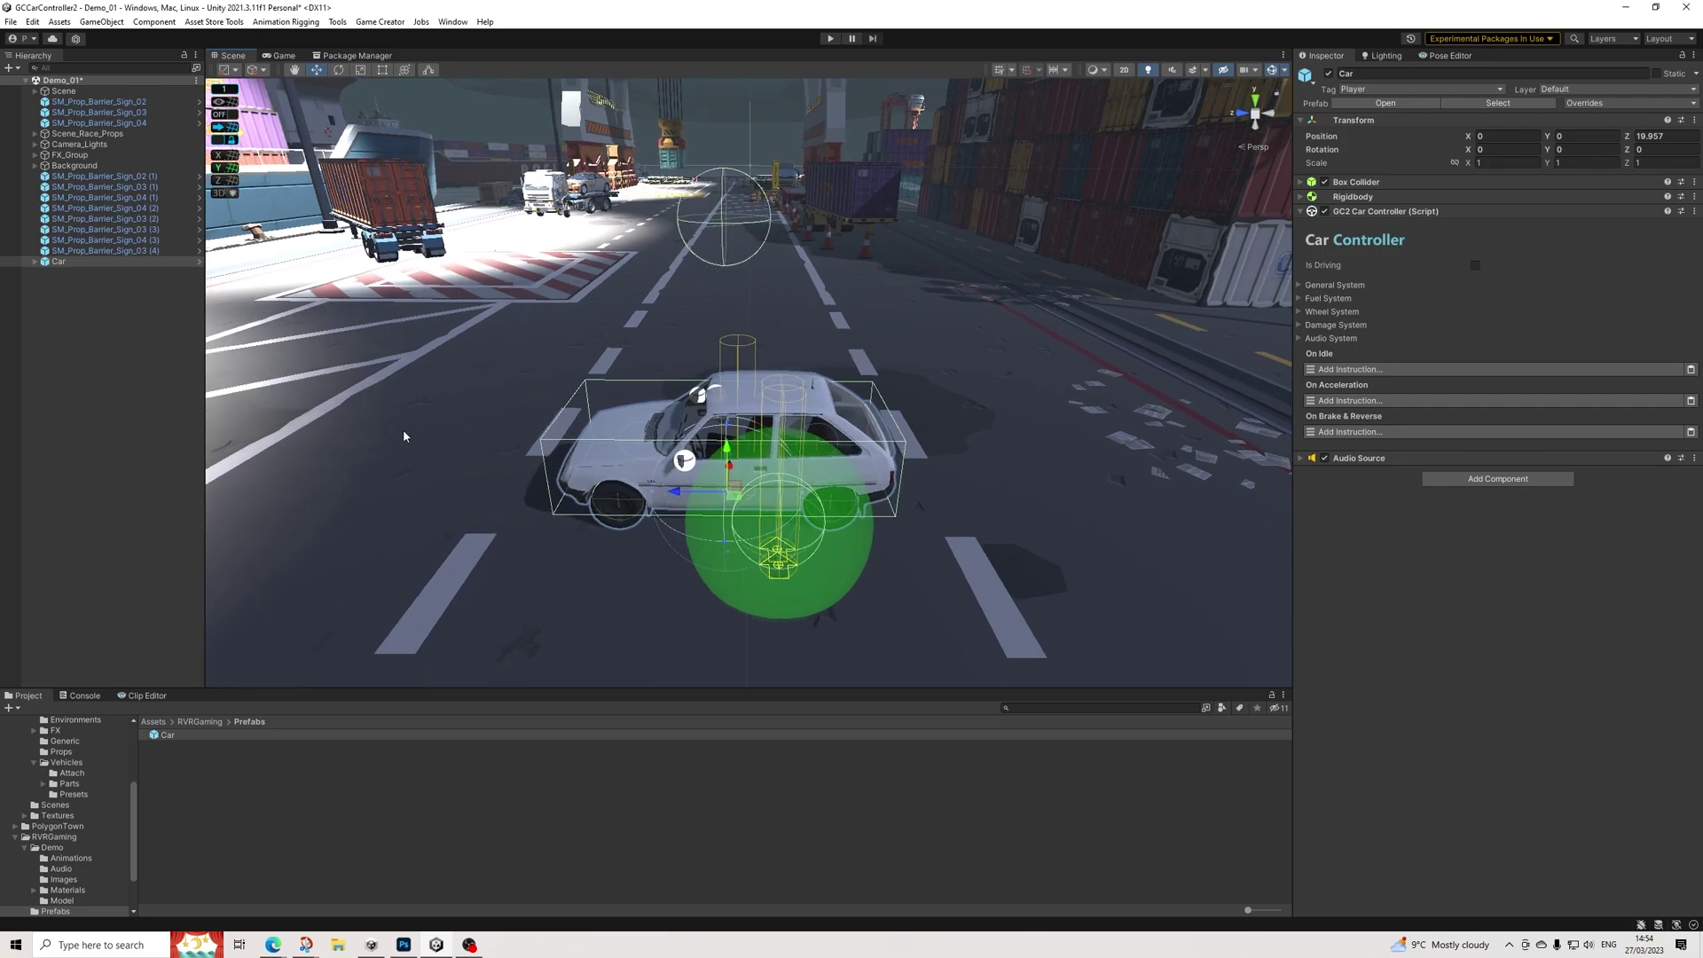
scroll(62, 825, up, 2)
Add SM_Veh_Exotic_Preset_01 from the PolygonStreetRacer Vehicles Presets folder to the scene
click(64, 802)
scroll(58, 801, up, 4)
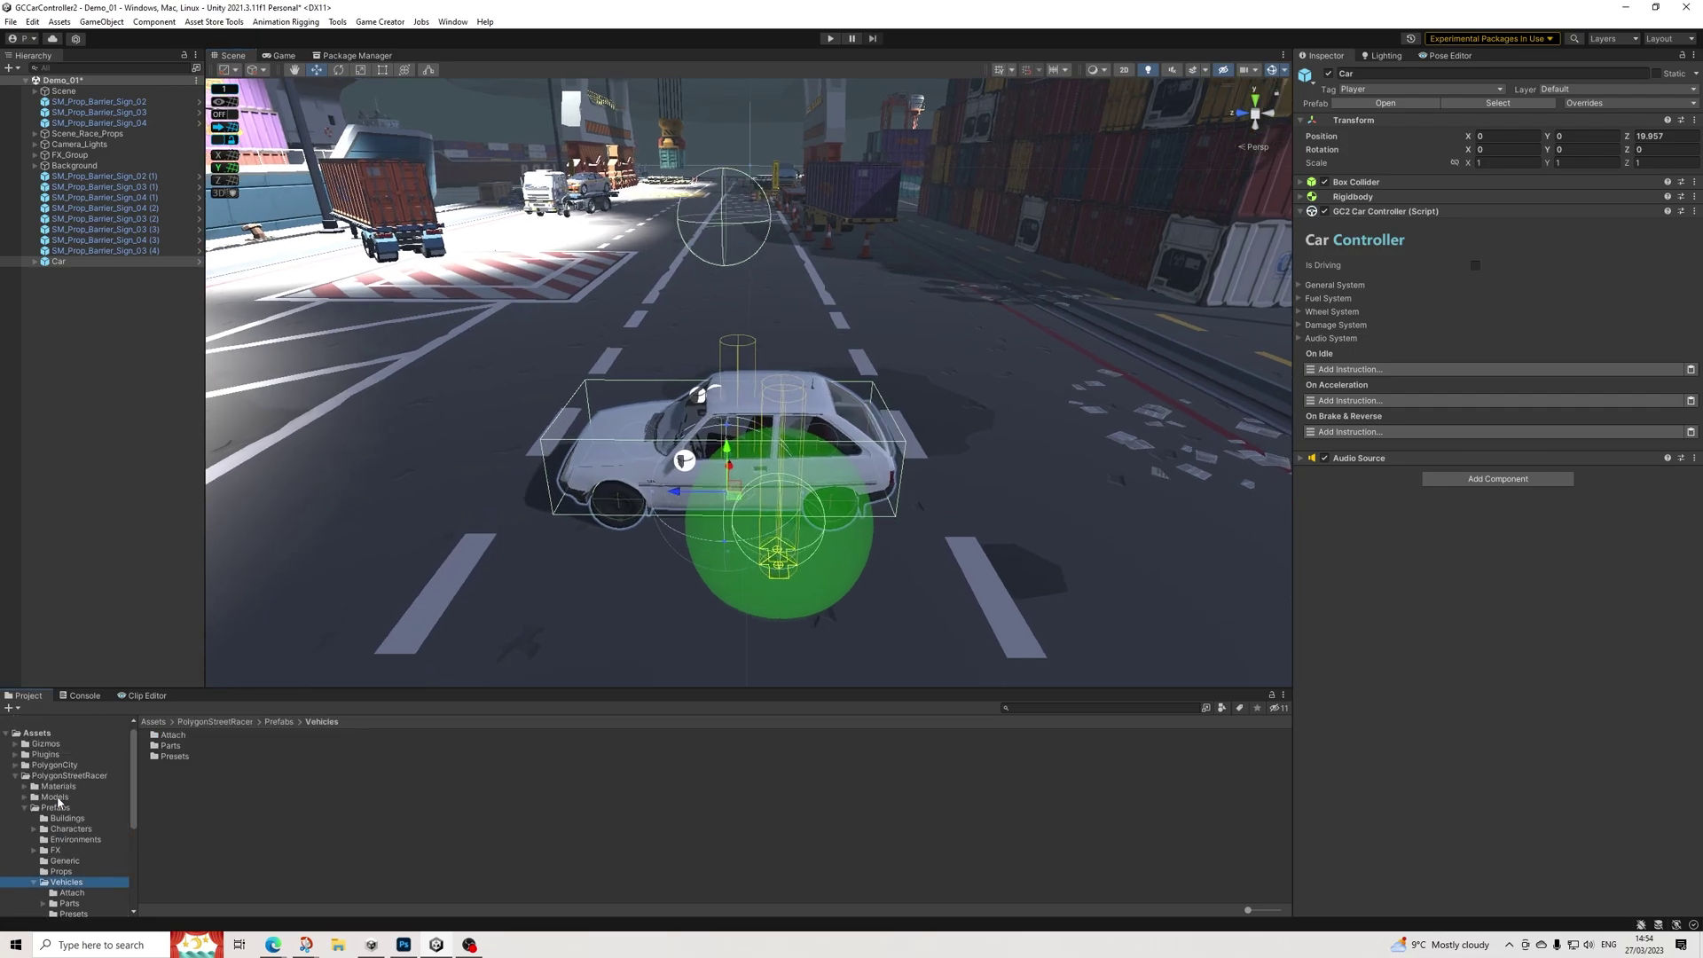
scroll(98, 890, down, 2)
click(75, 874)
click(238, 738)
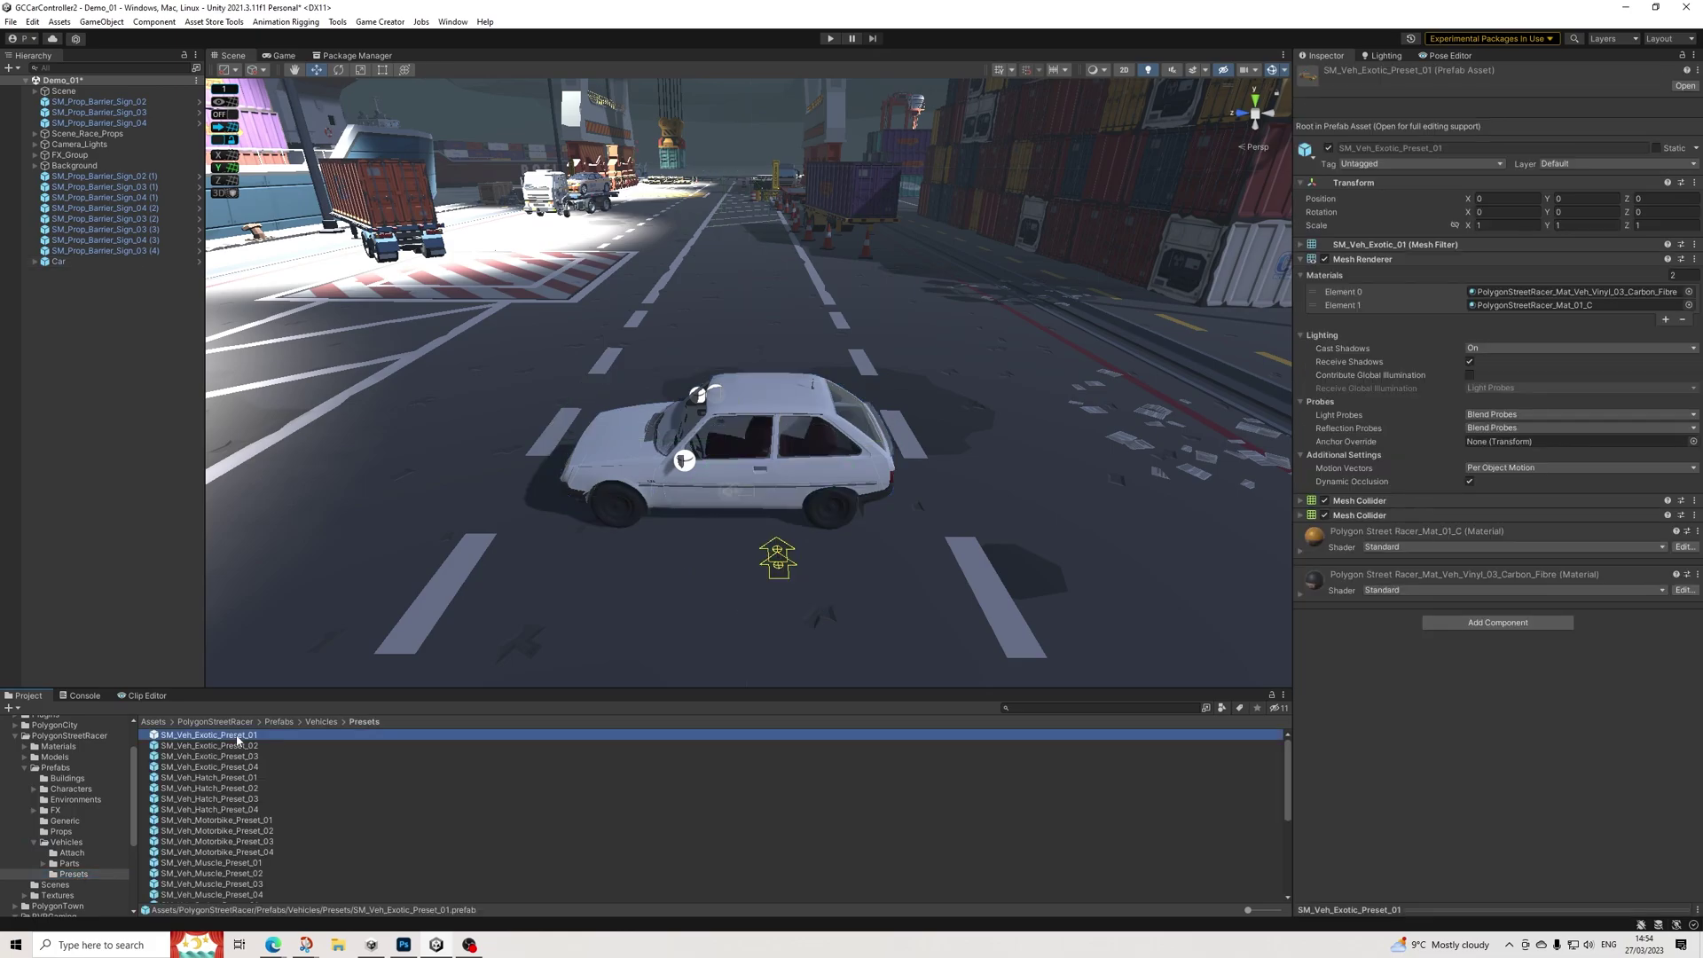
click(1458, 907)
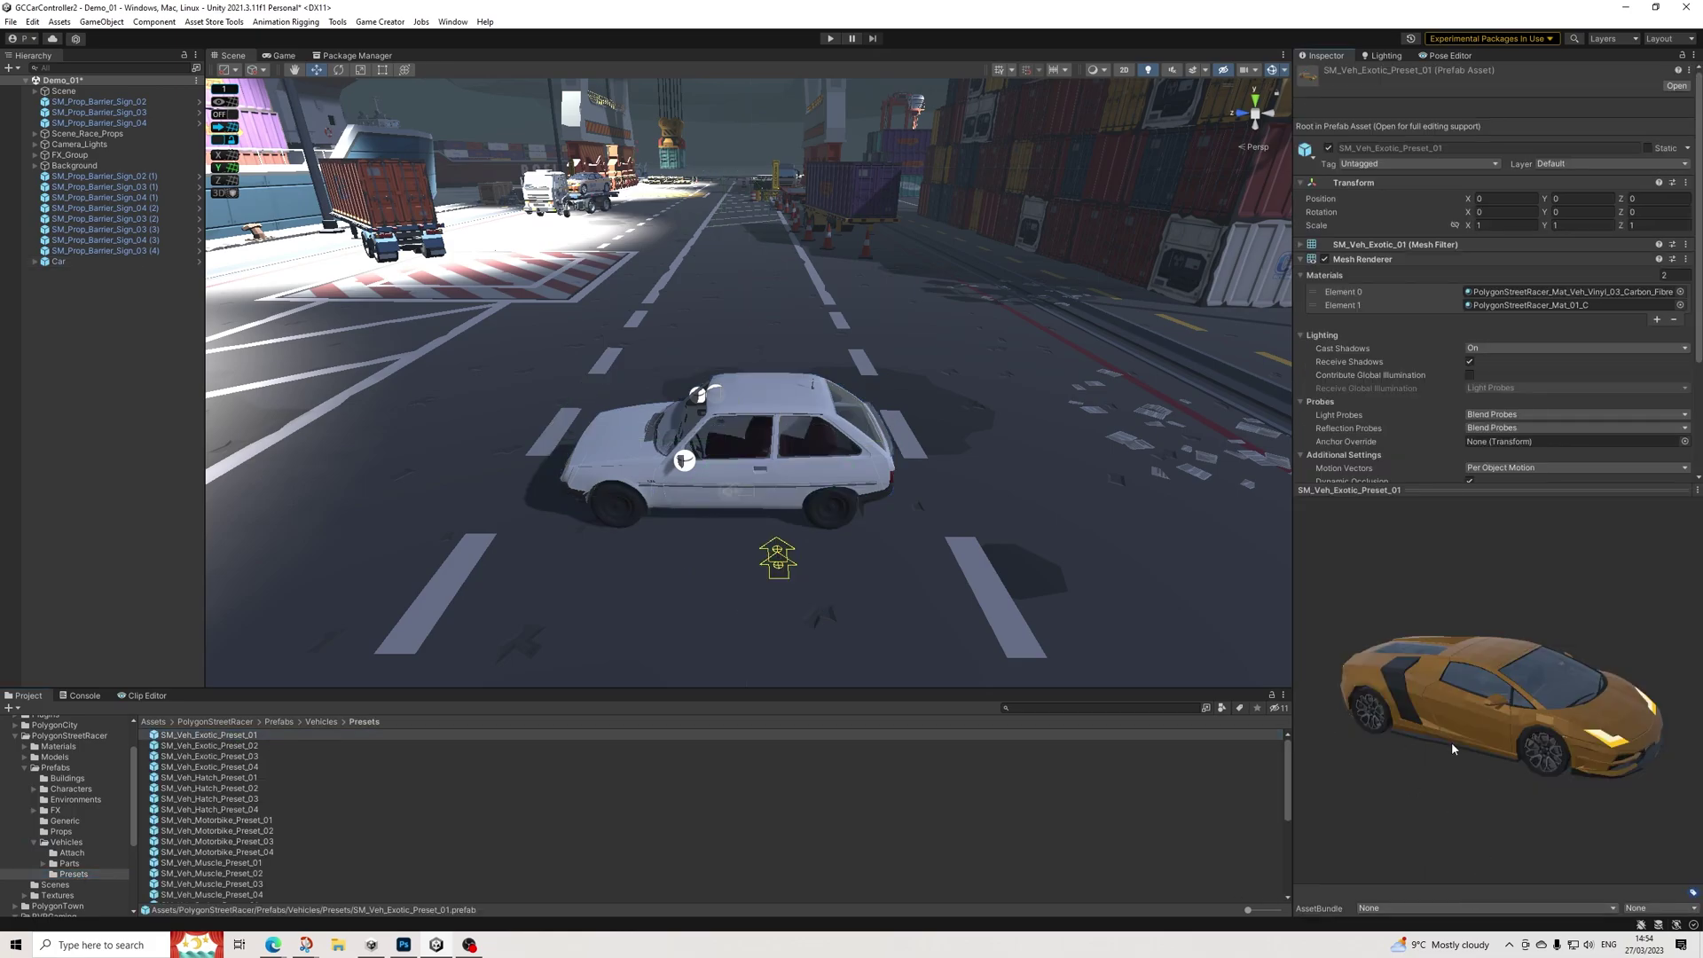
drag(1453, 750, 307, 712)
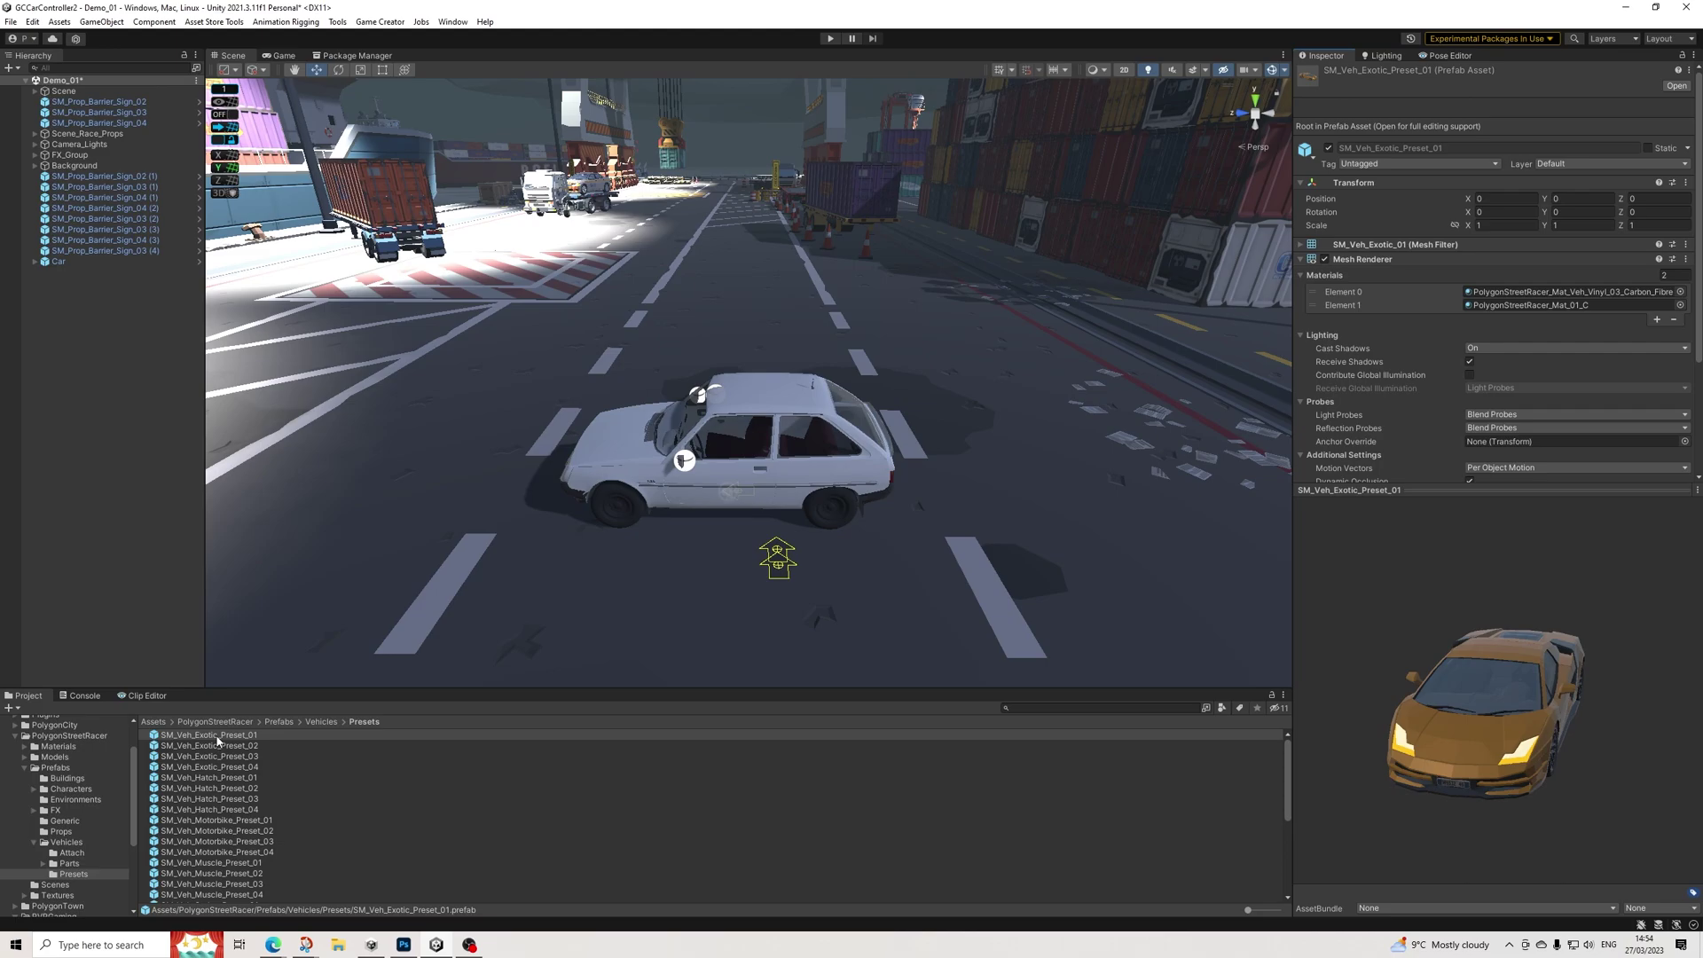
drag(217, 741, 67, 268)
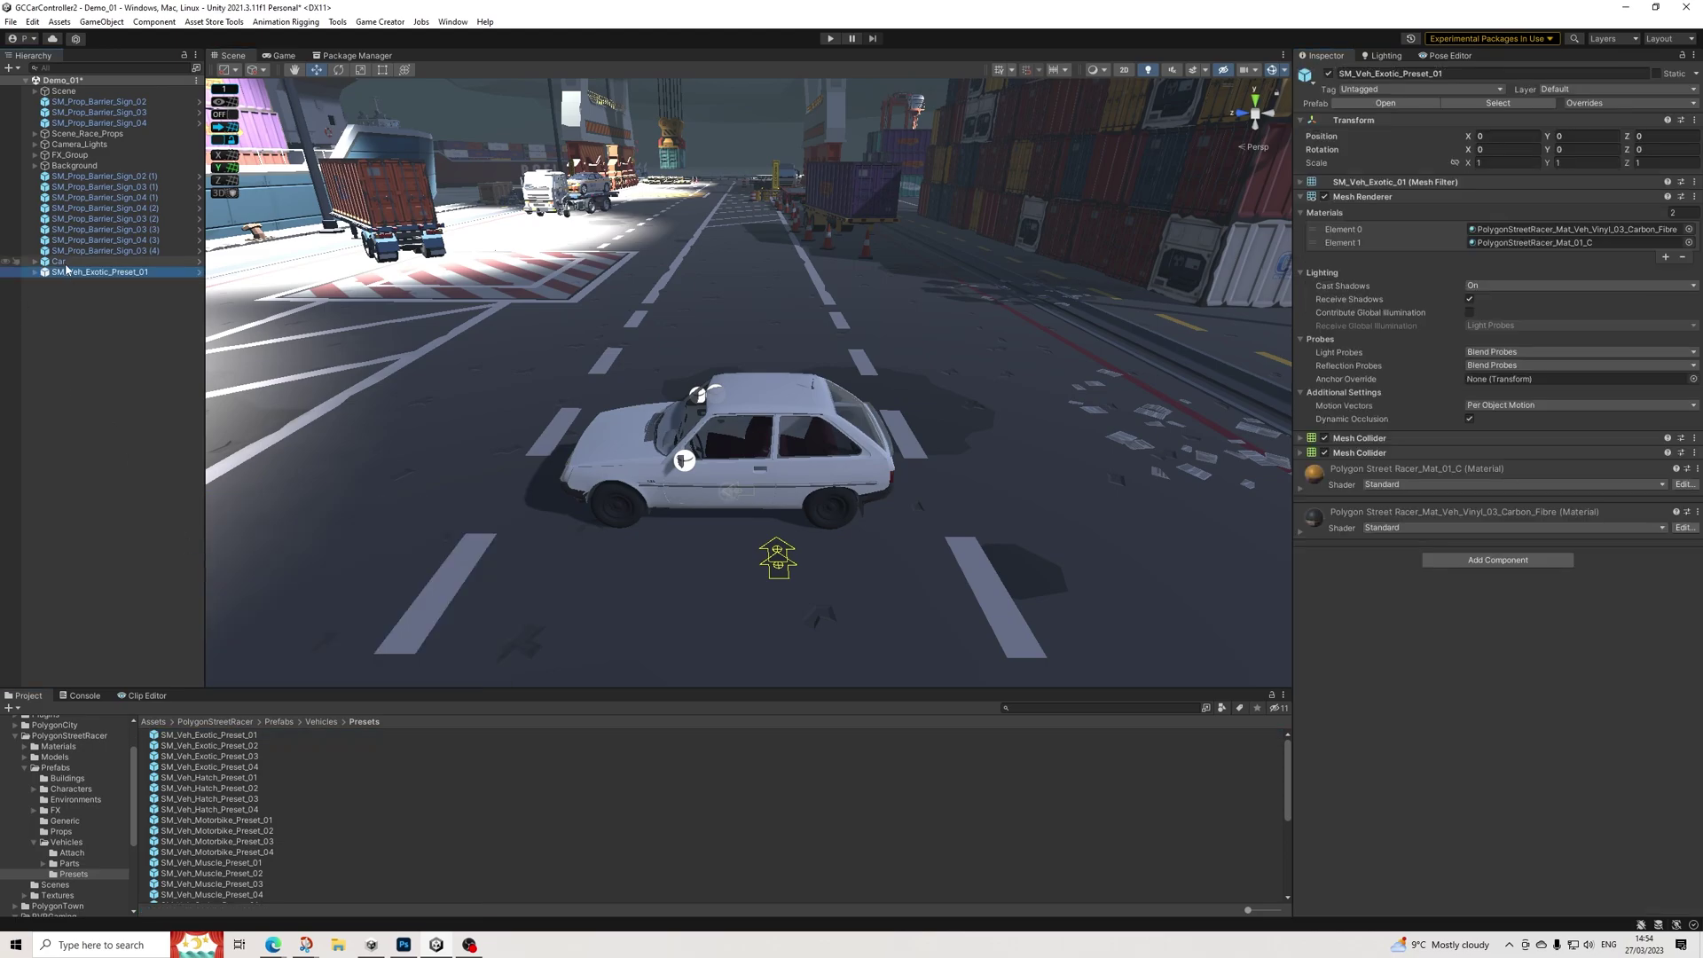
Unpack both Car and SM_Veh_Exotic_Preset_01 from their prefabs
ctrl+click(64, 262)
right_click(61, 263)
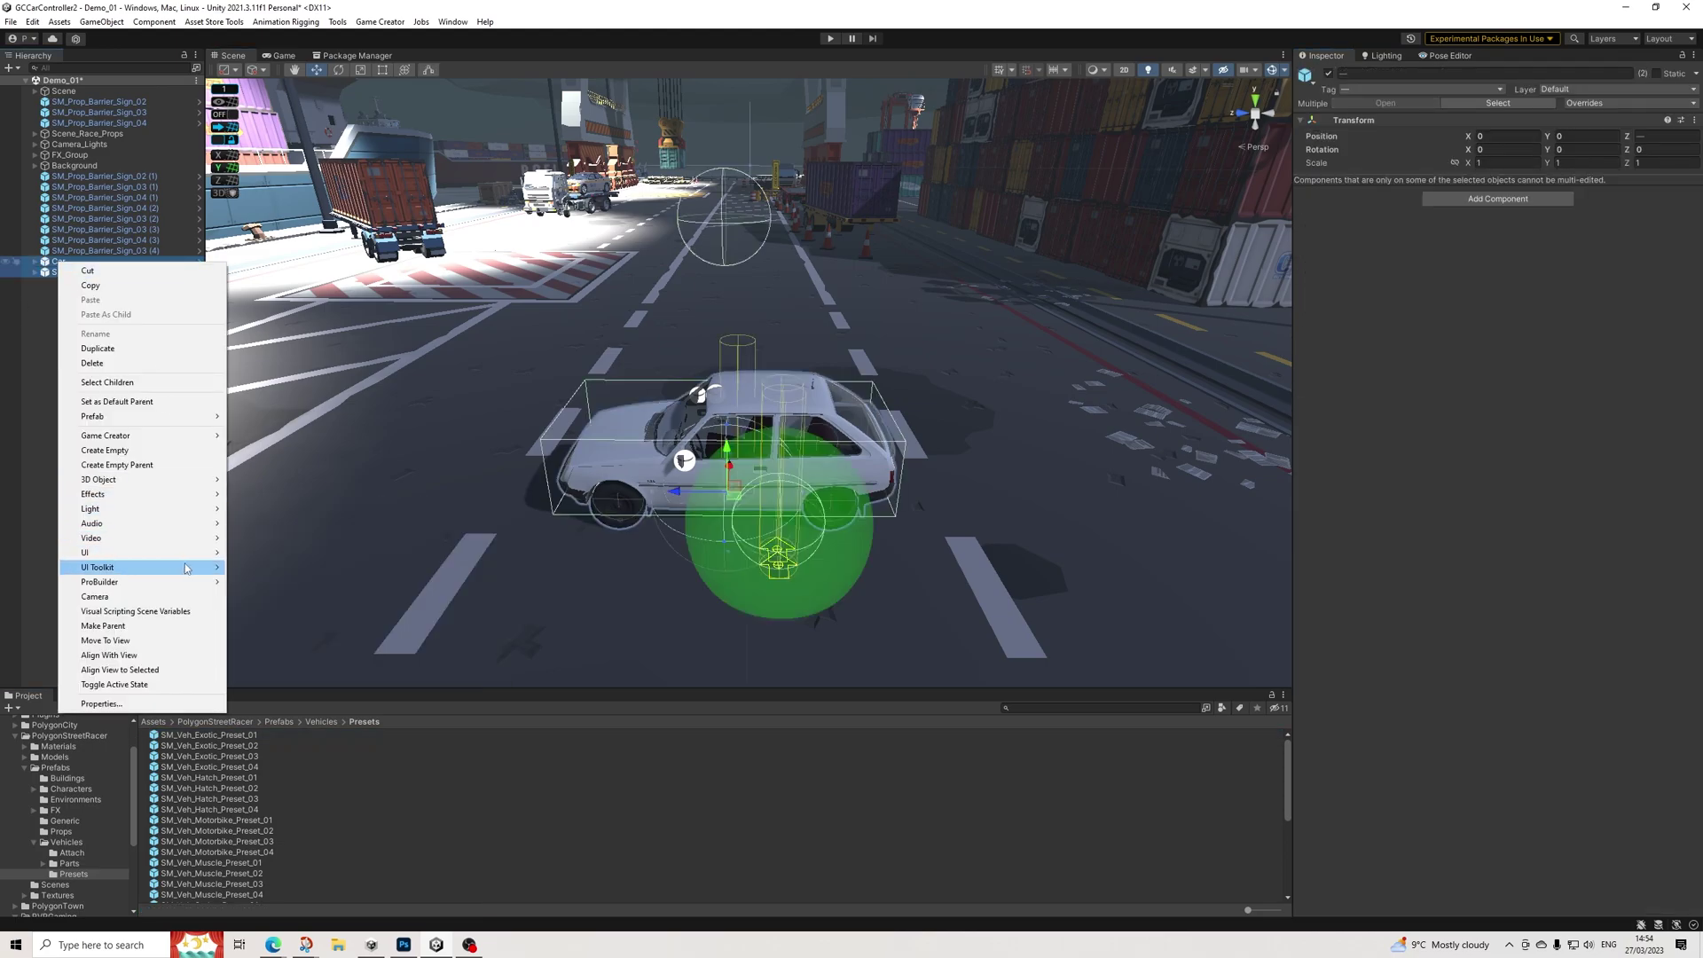
mouse_move(200, 416)
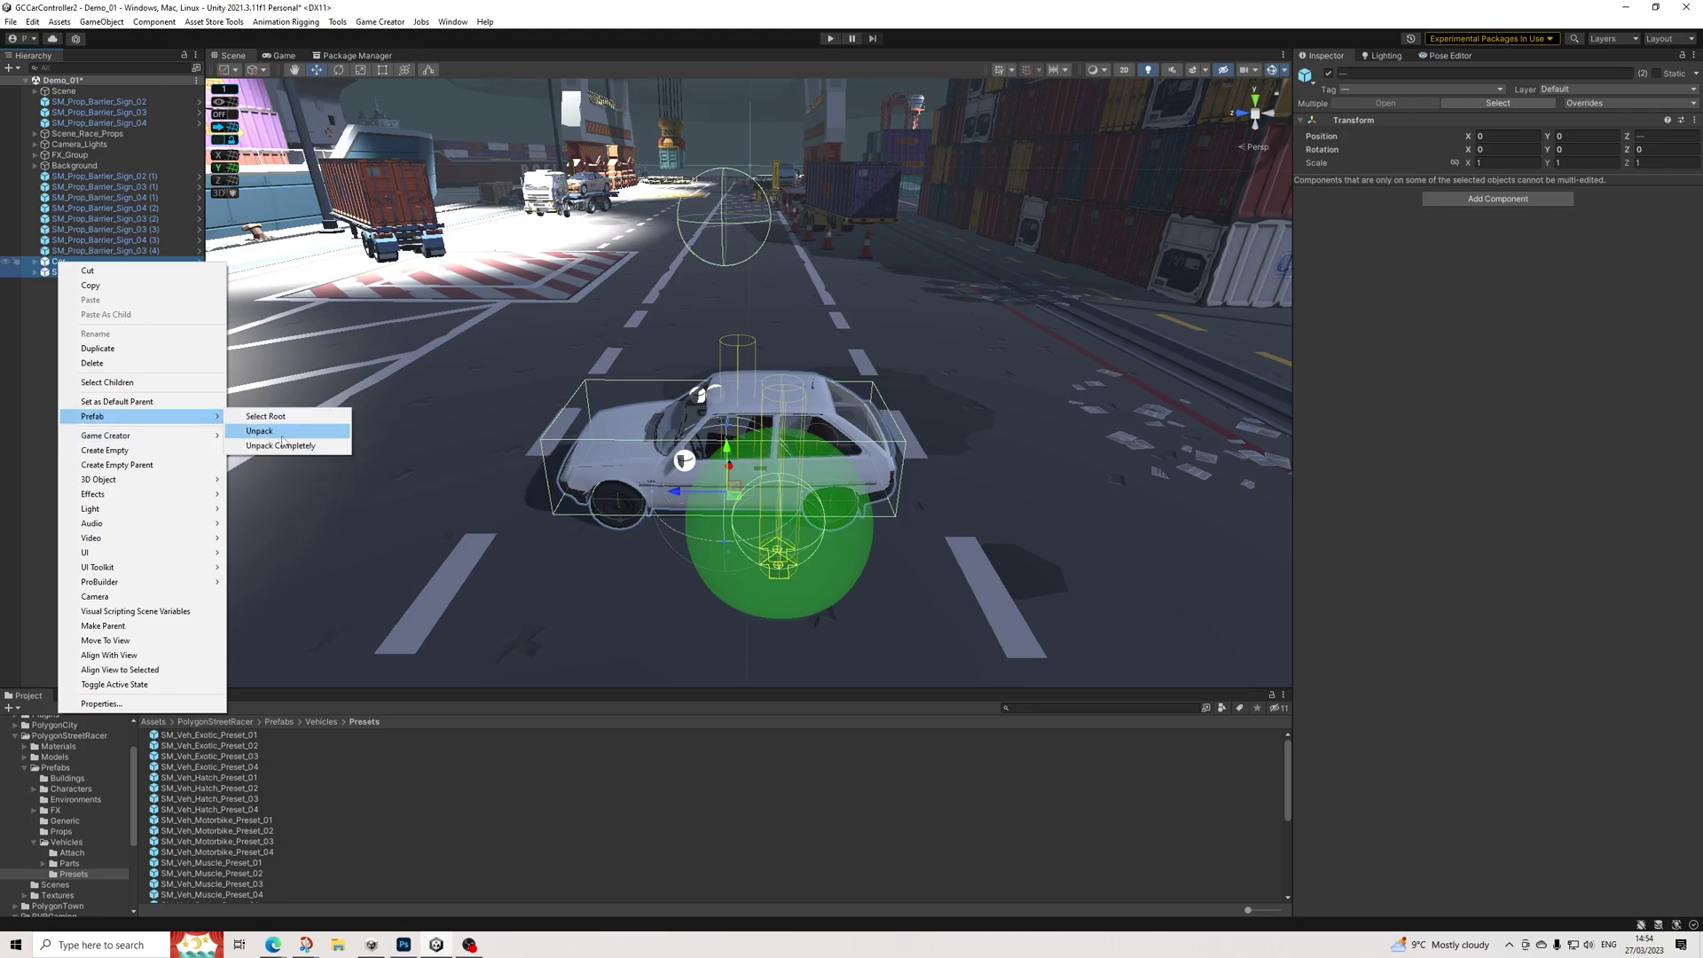
click(281, 437)
Nest the exotic car as Car's first child and delete Car's old chassis-to-Wheels parts
click(68, 273)
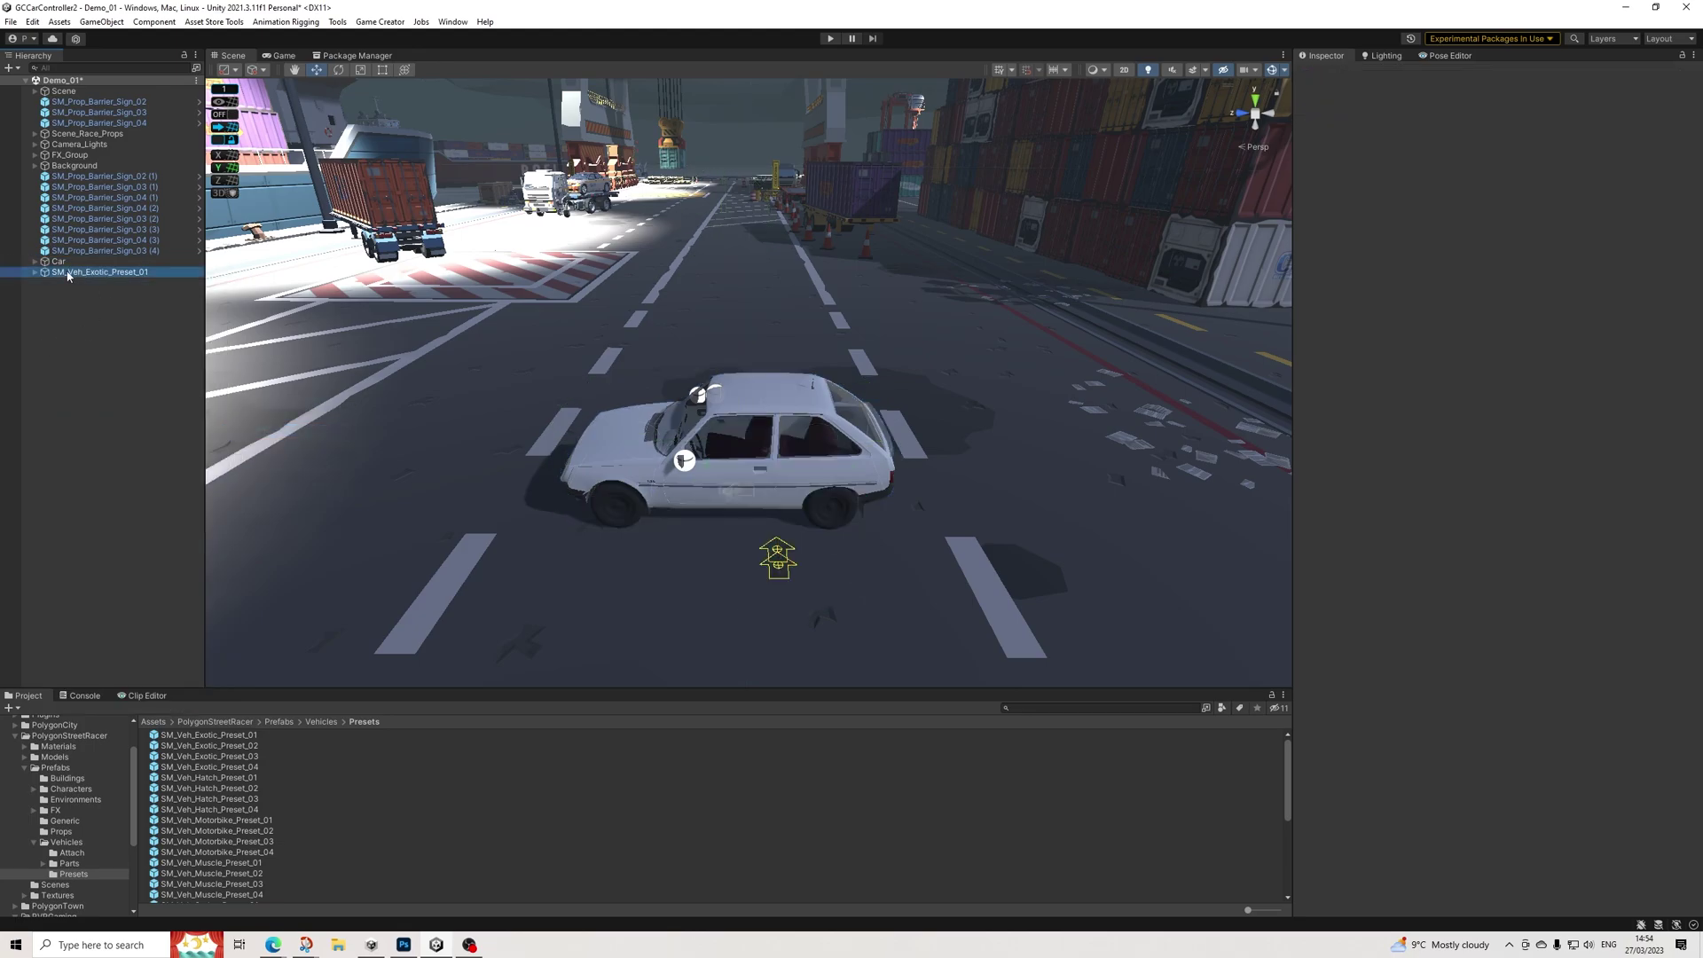
drag(69, 273, 61, 263)
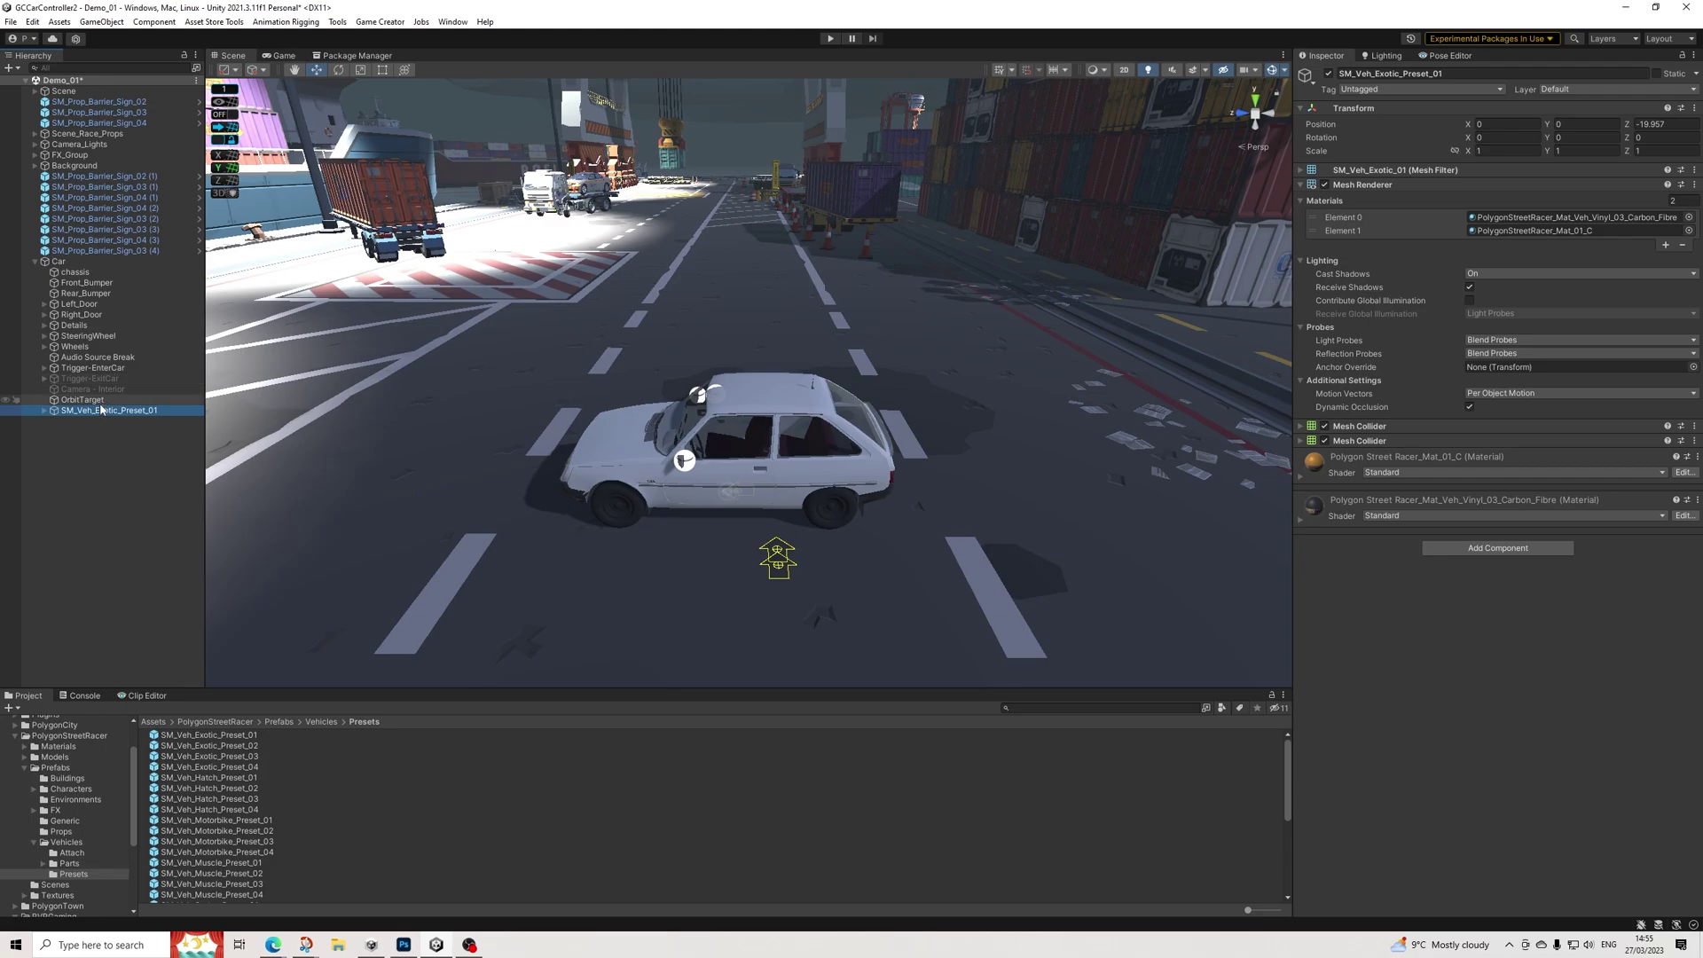
drag(62, 325, 61, 266)
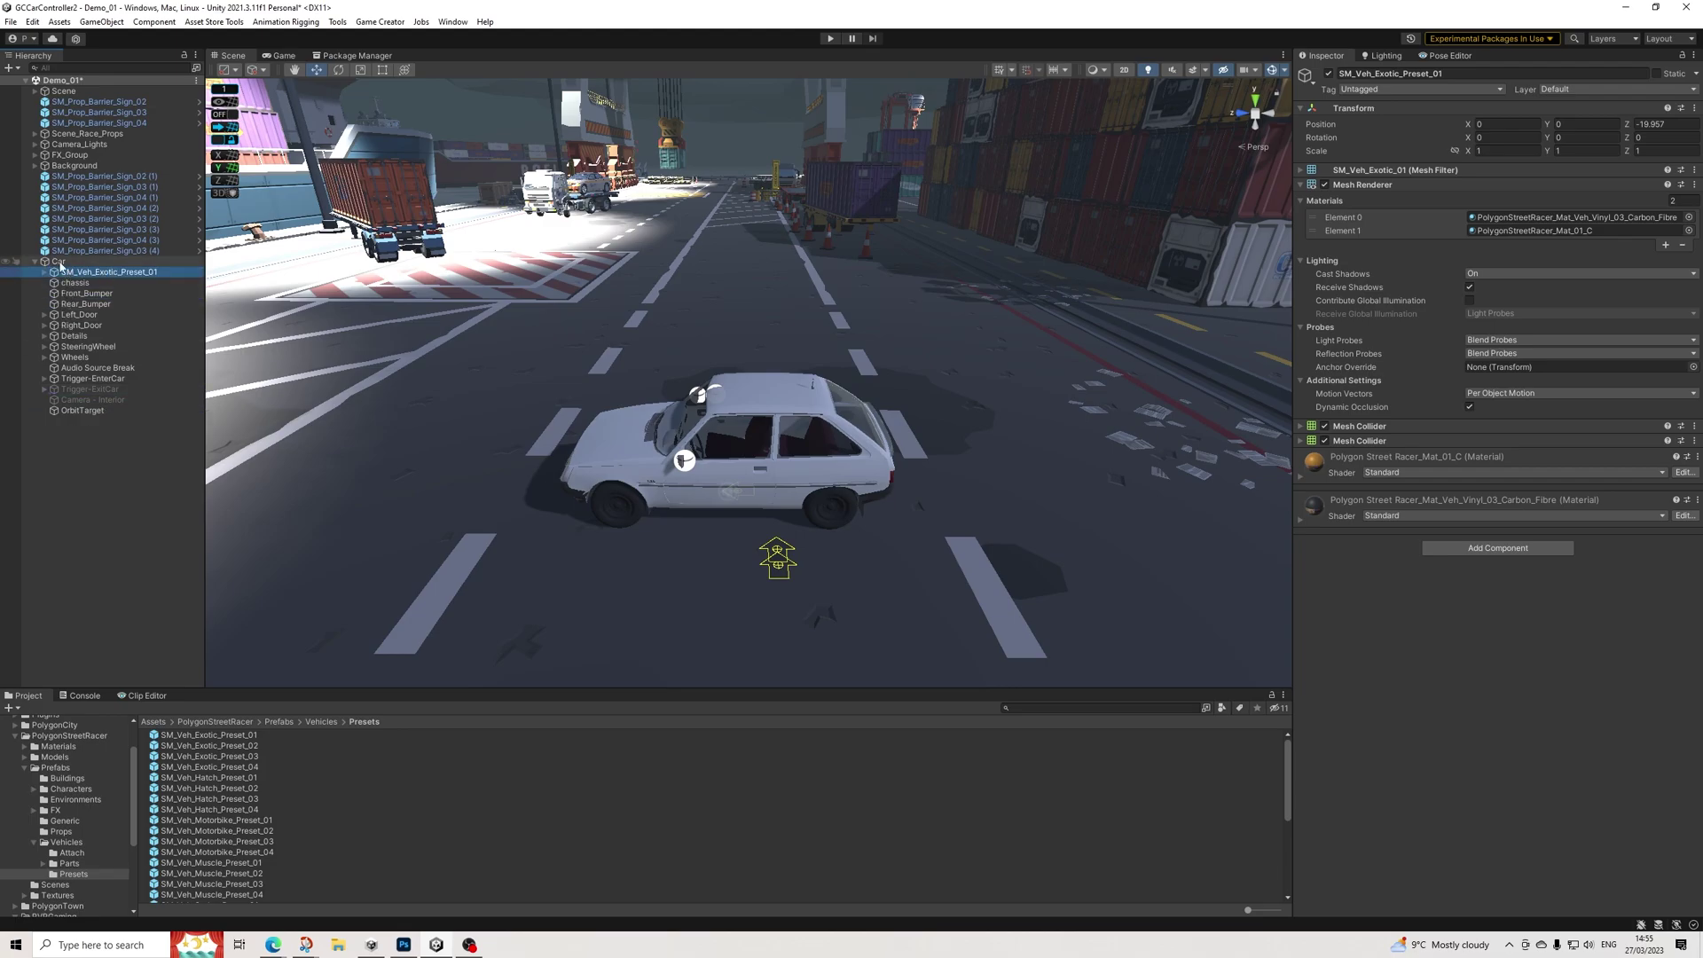
click(79, 284)
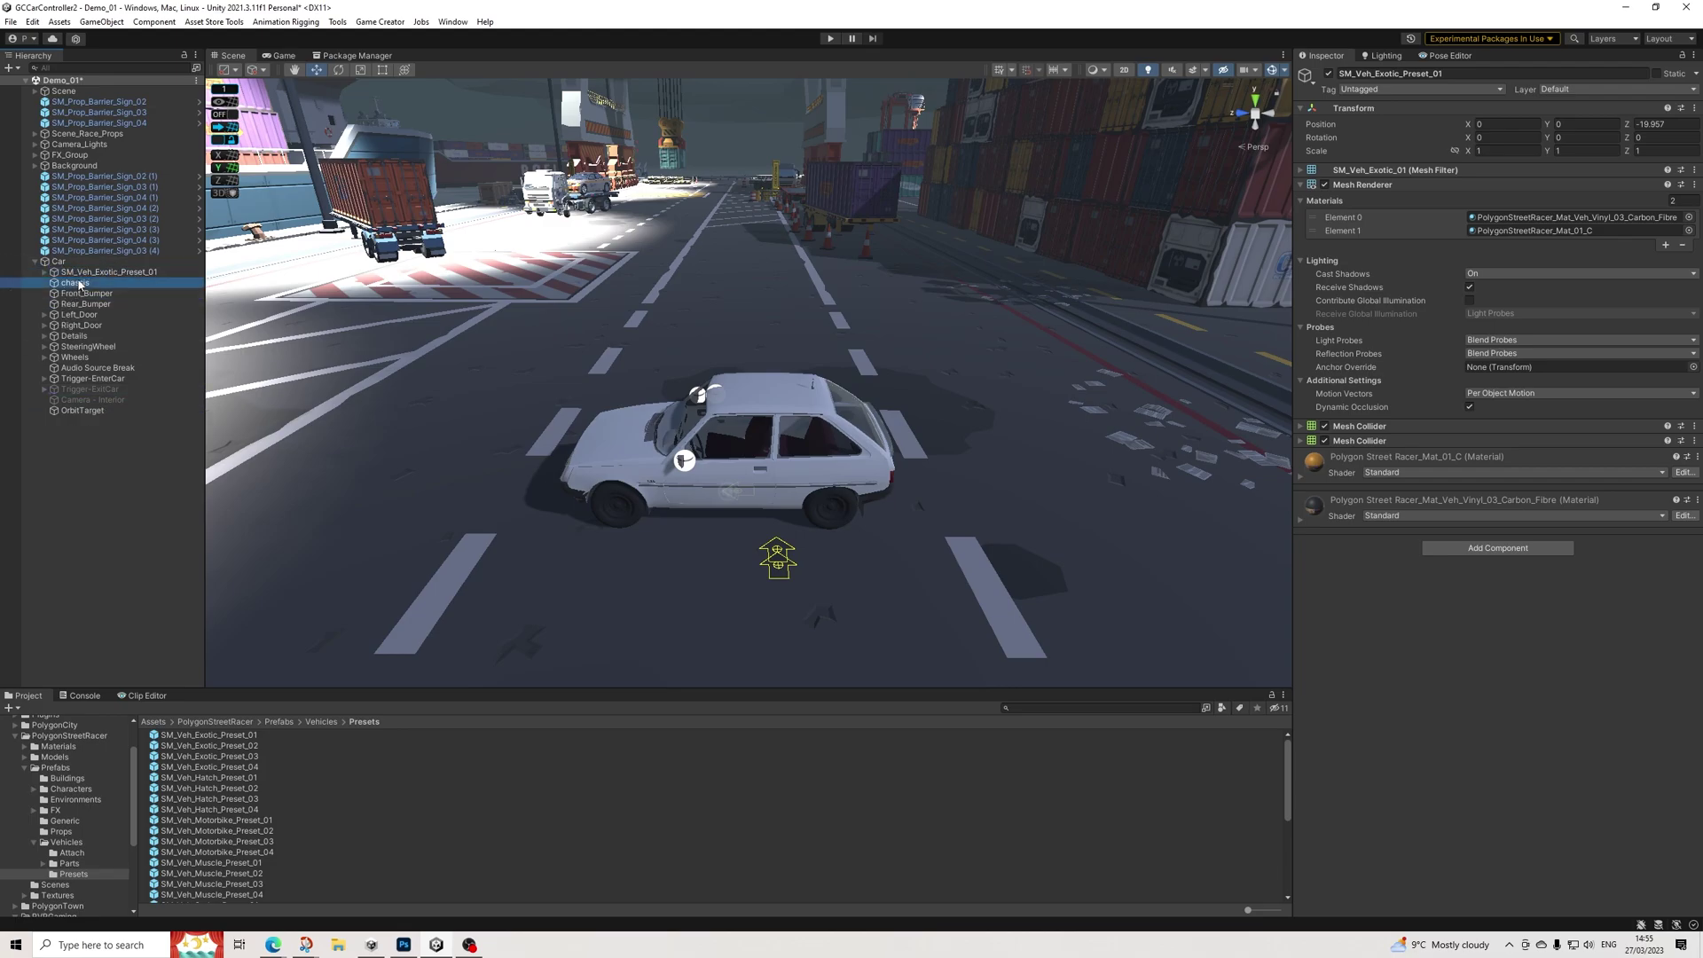
shift+click(78, 358)
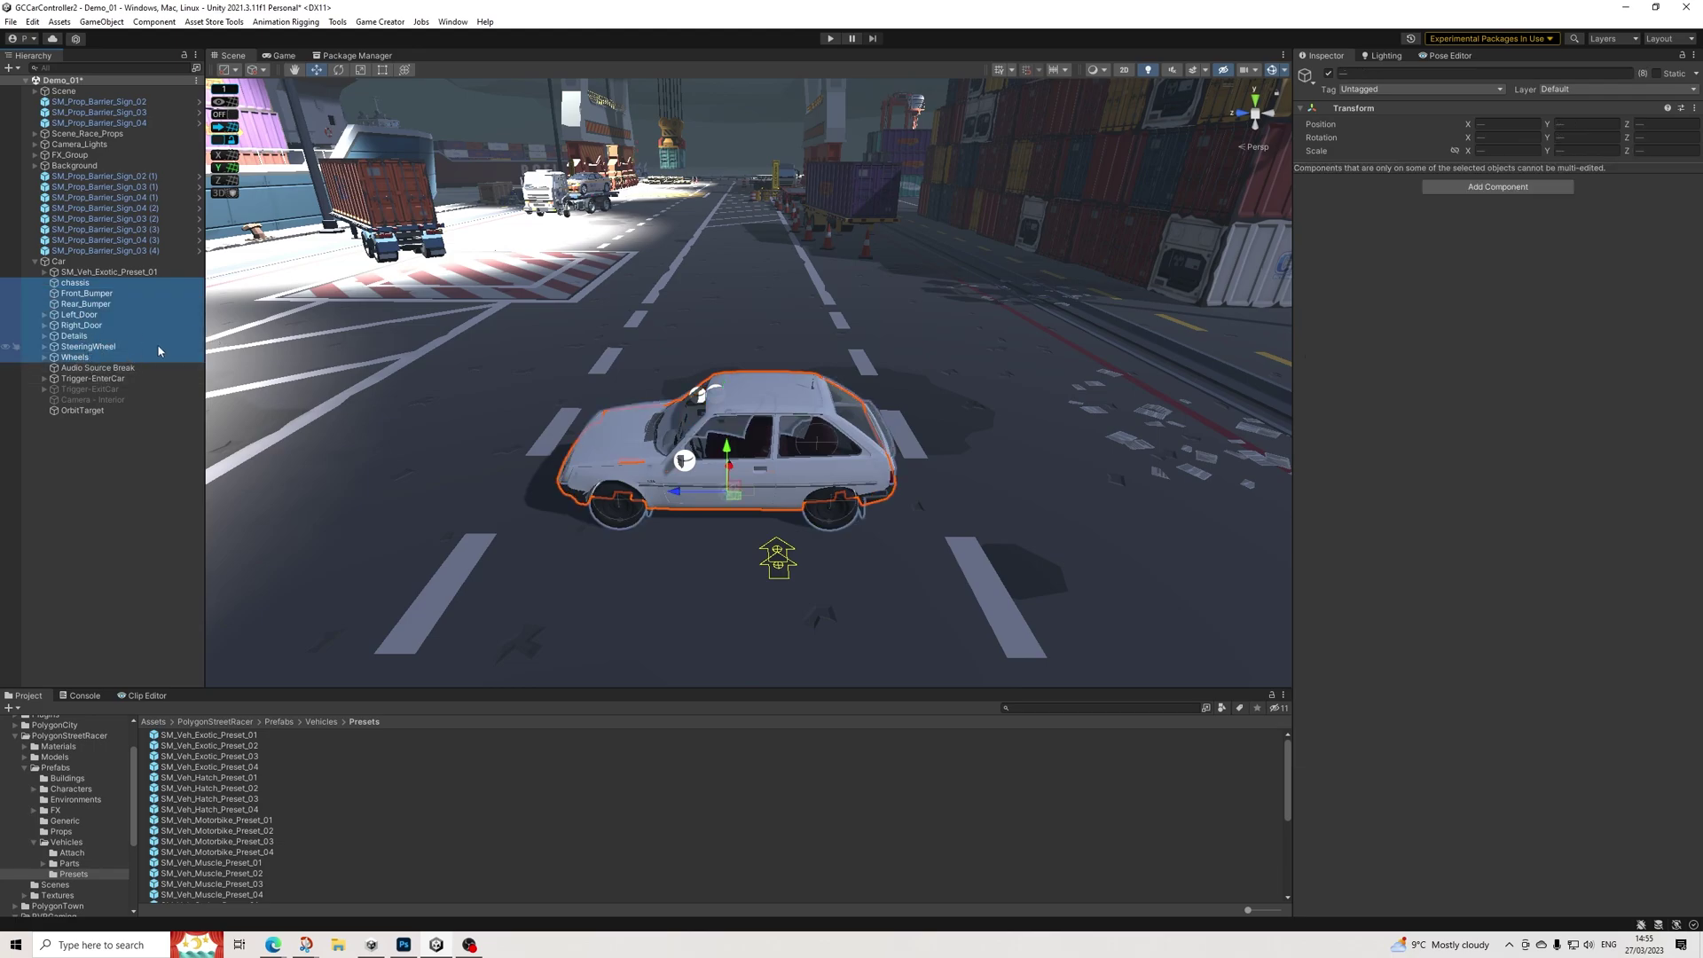
key(Delete)
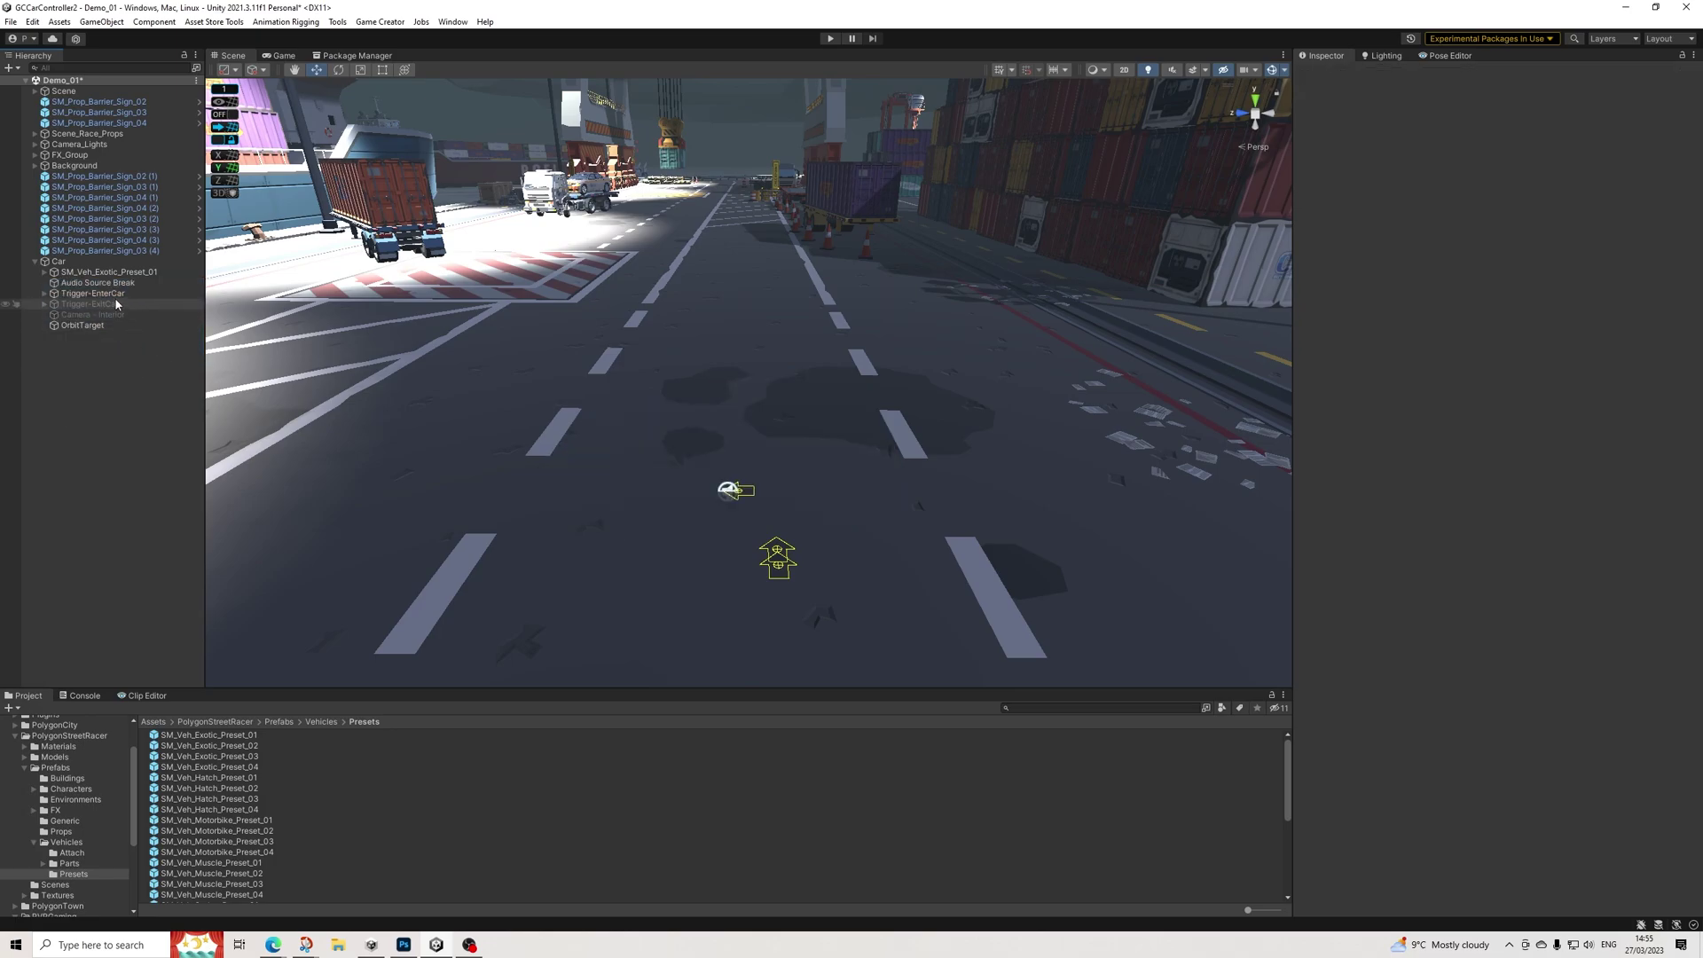
Remove the stray empty GameObject from under Car
right_click(58, 263)
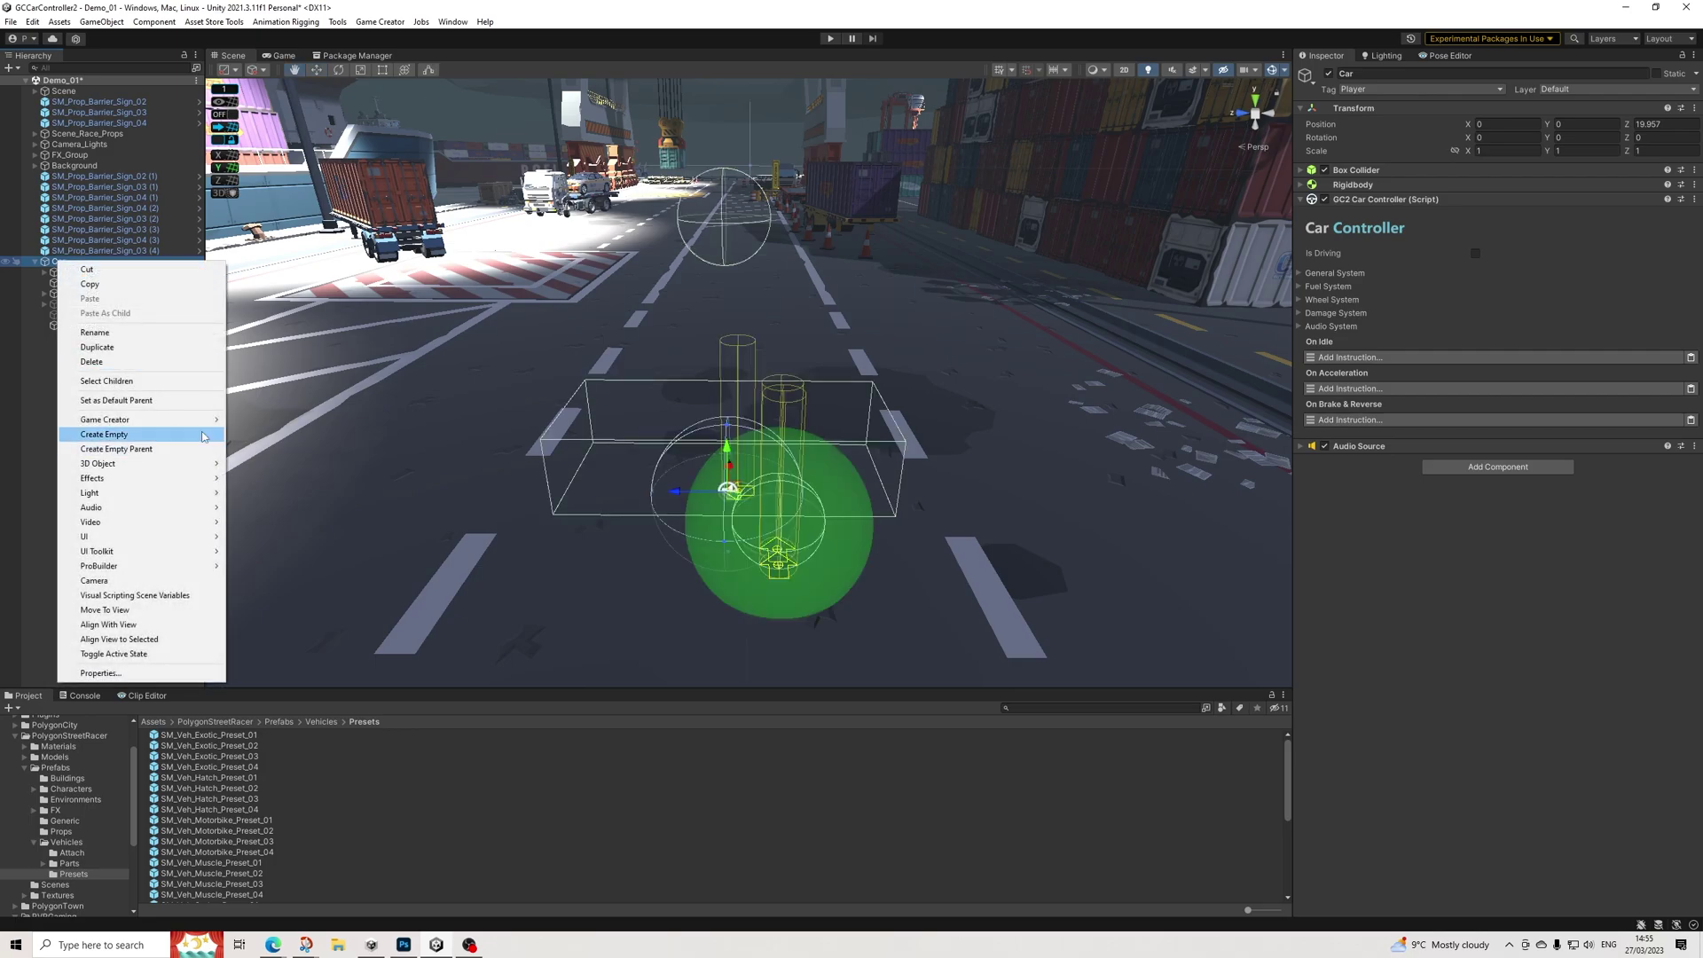
mouse_move(187, 421)
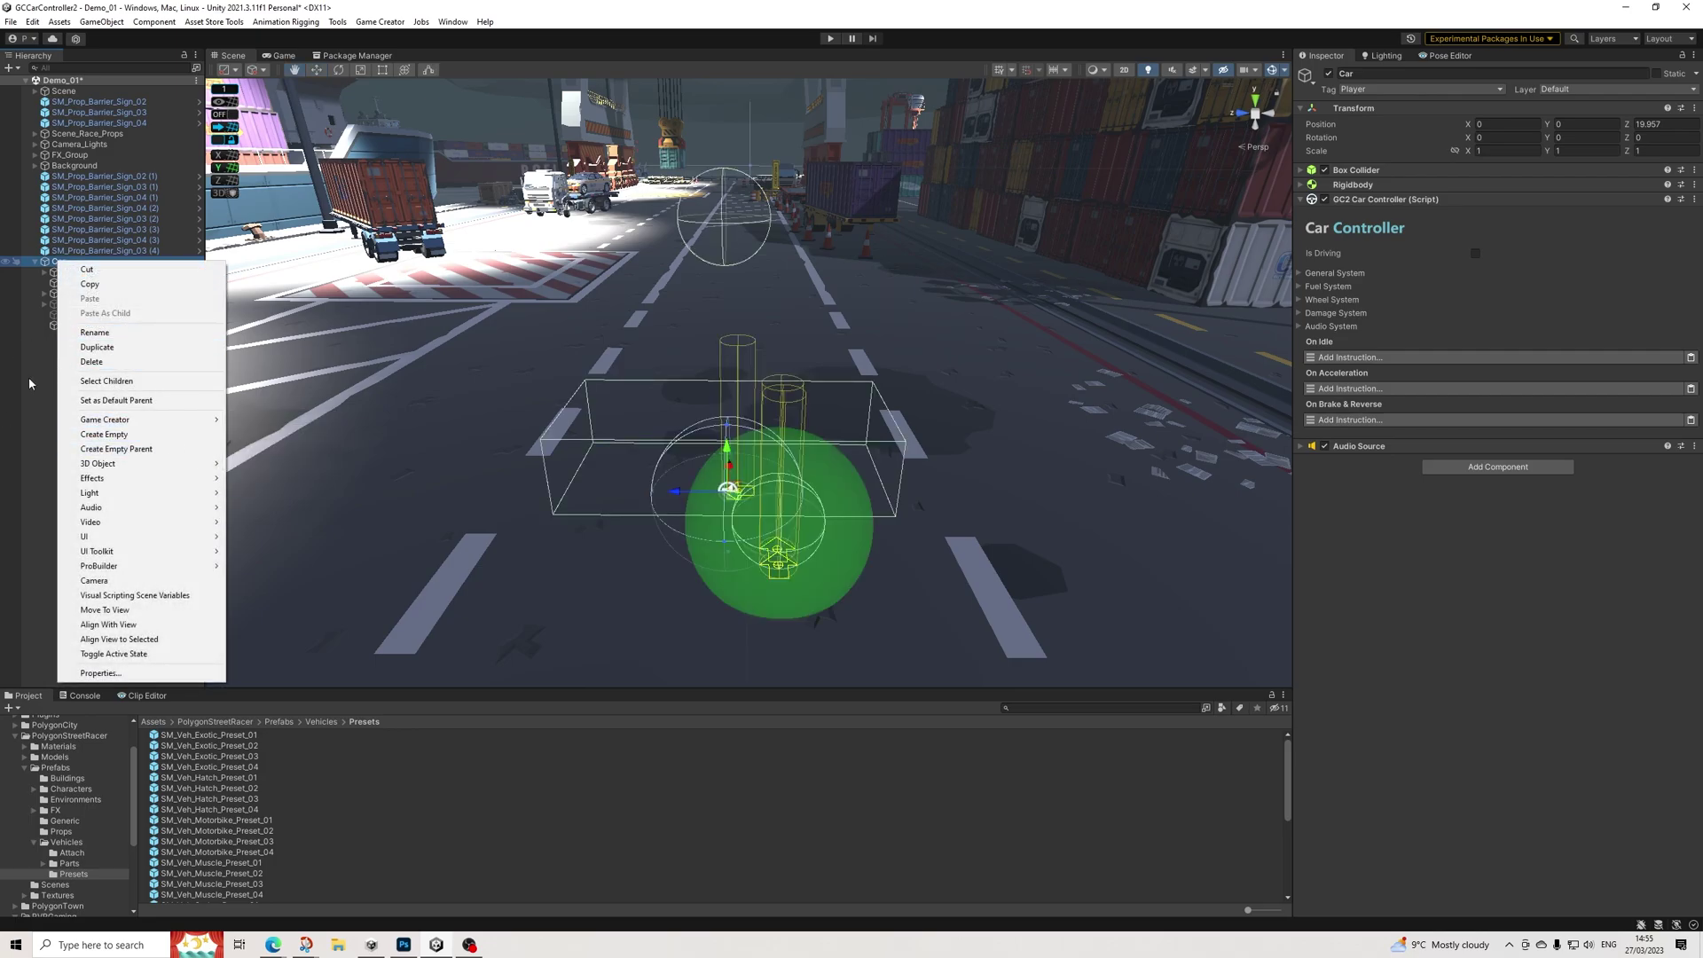
click(30, 381)
click(59, 274)
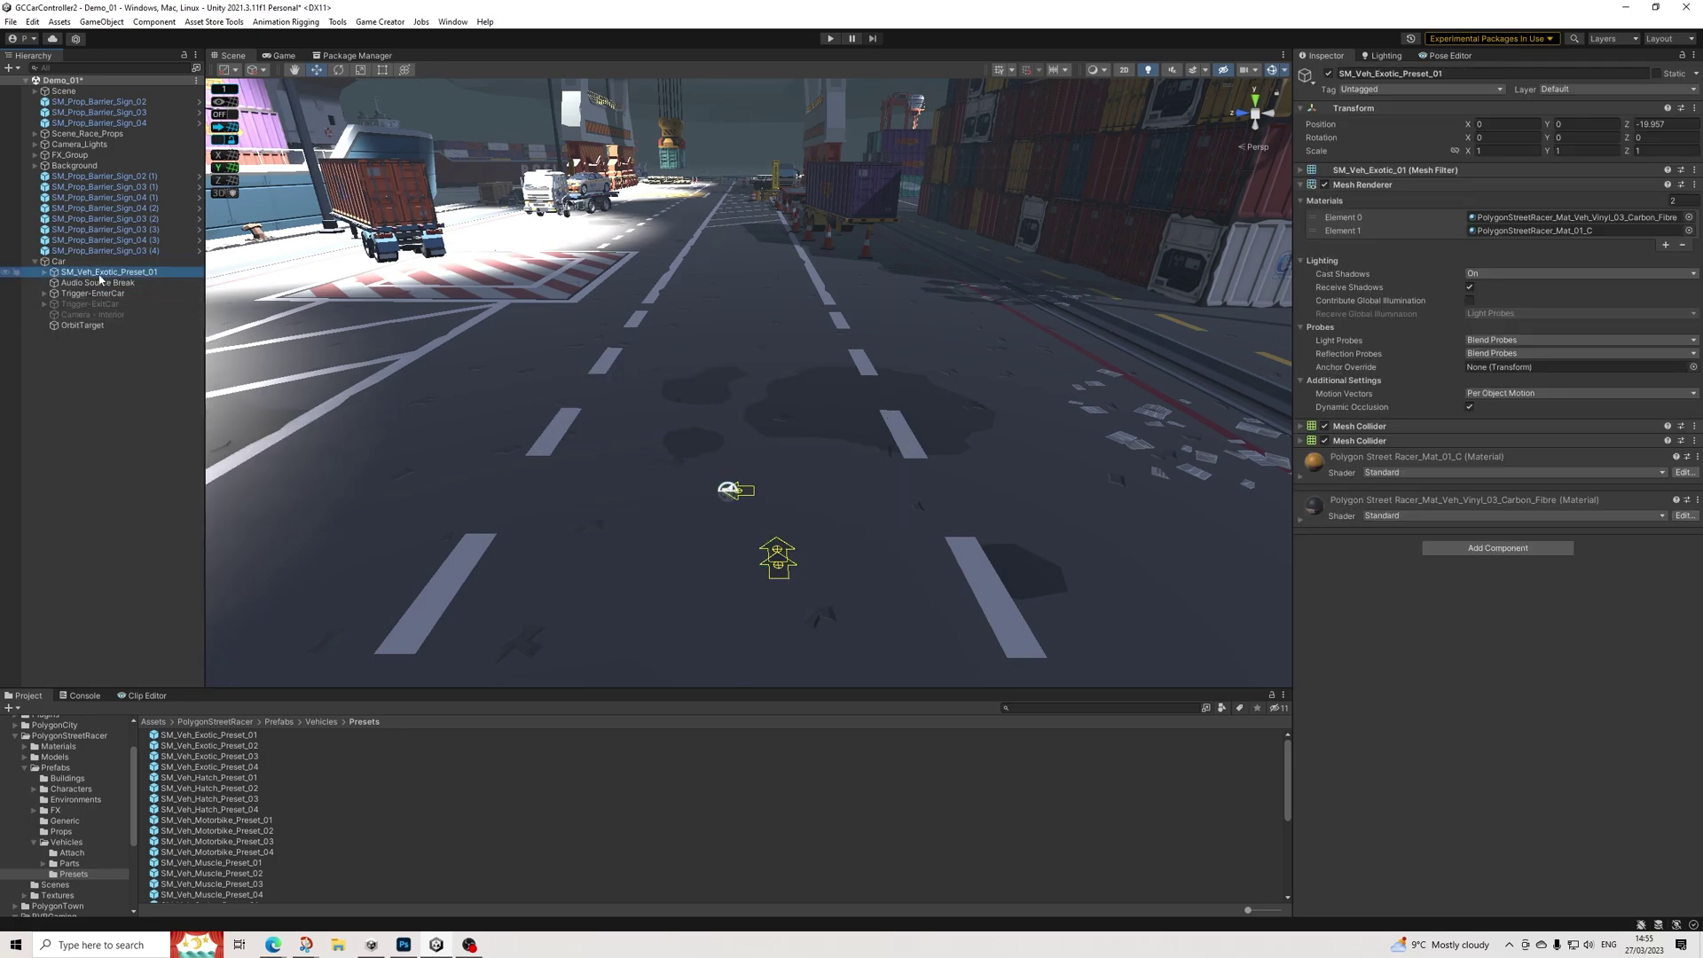
right_click(59, 263)
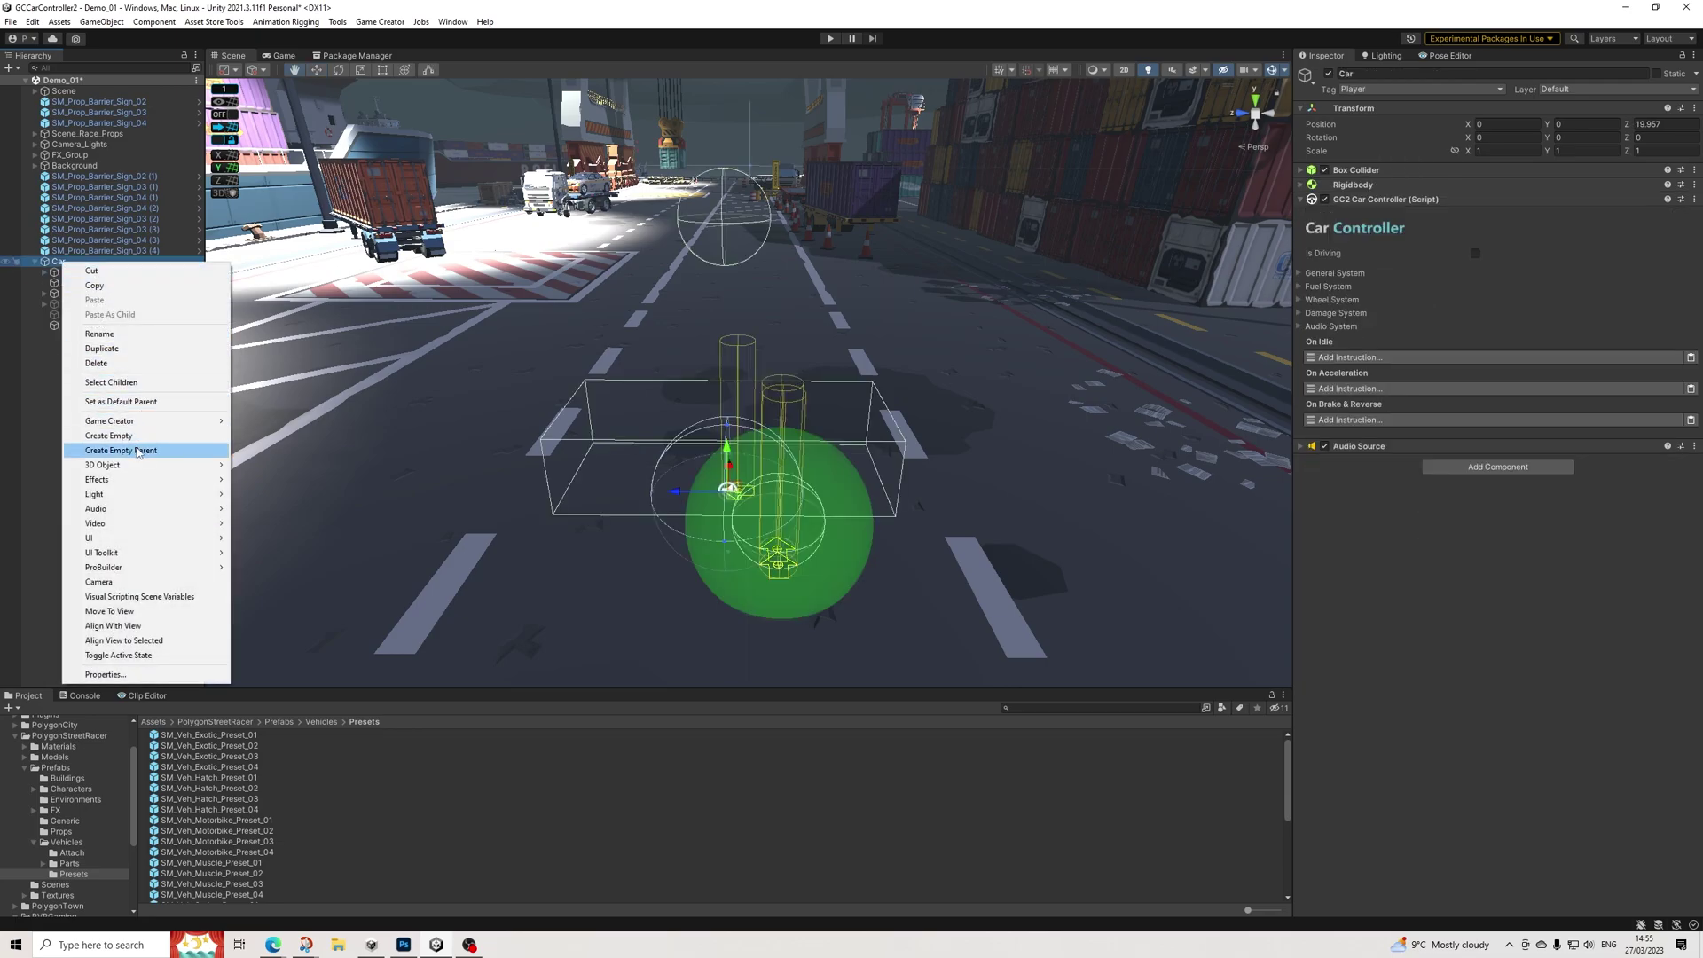
click(122, 435)
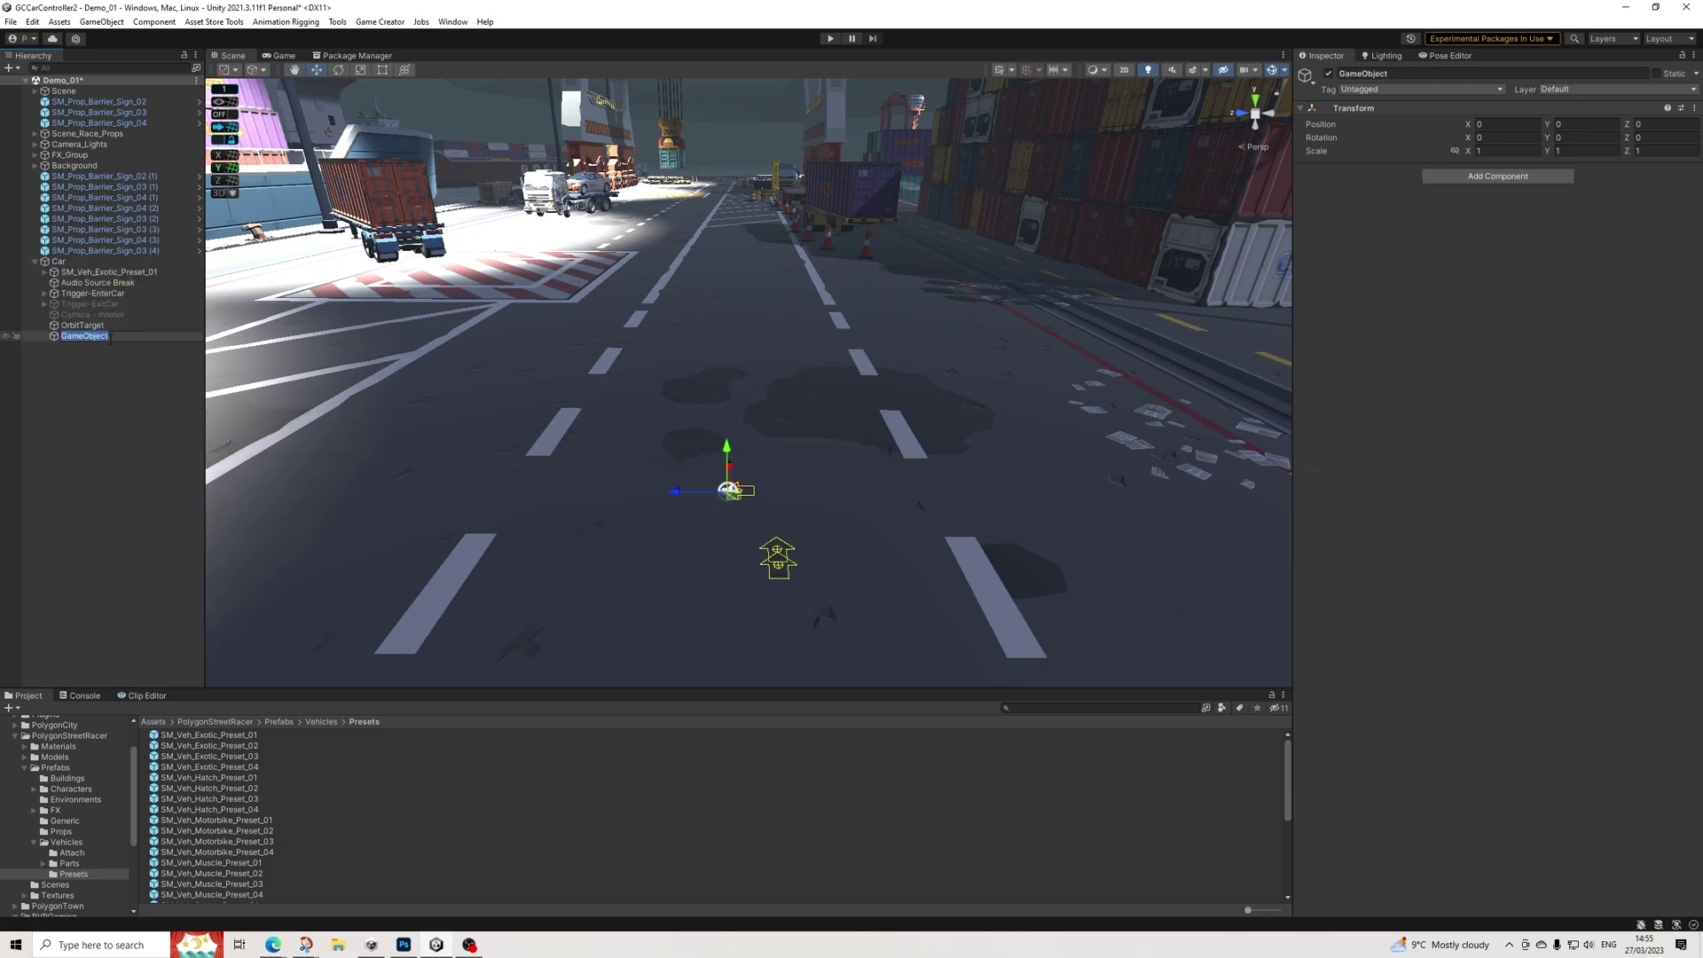
click(97, 347)
click(98, 338)
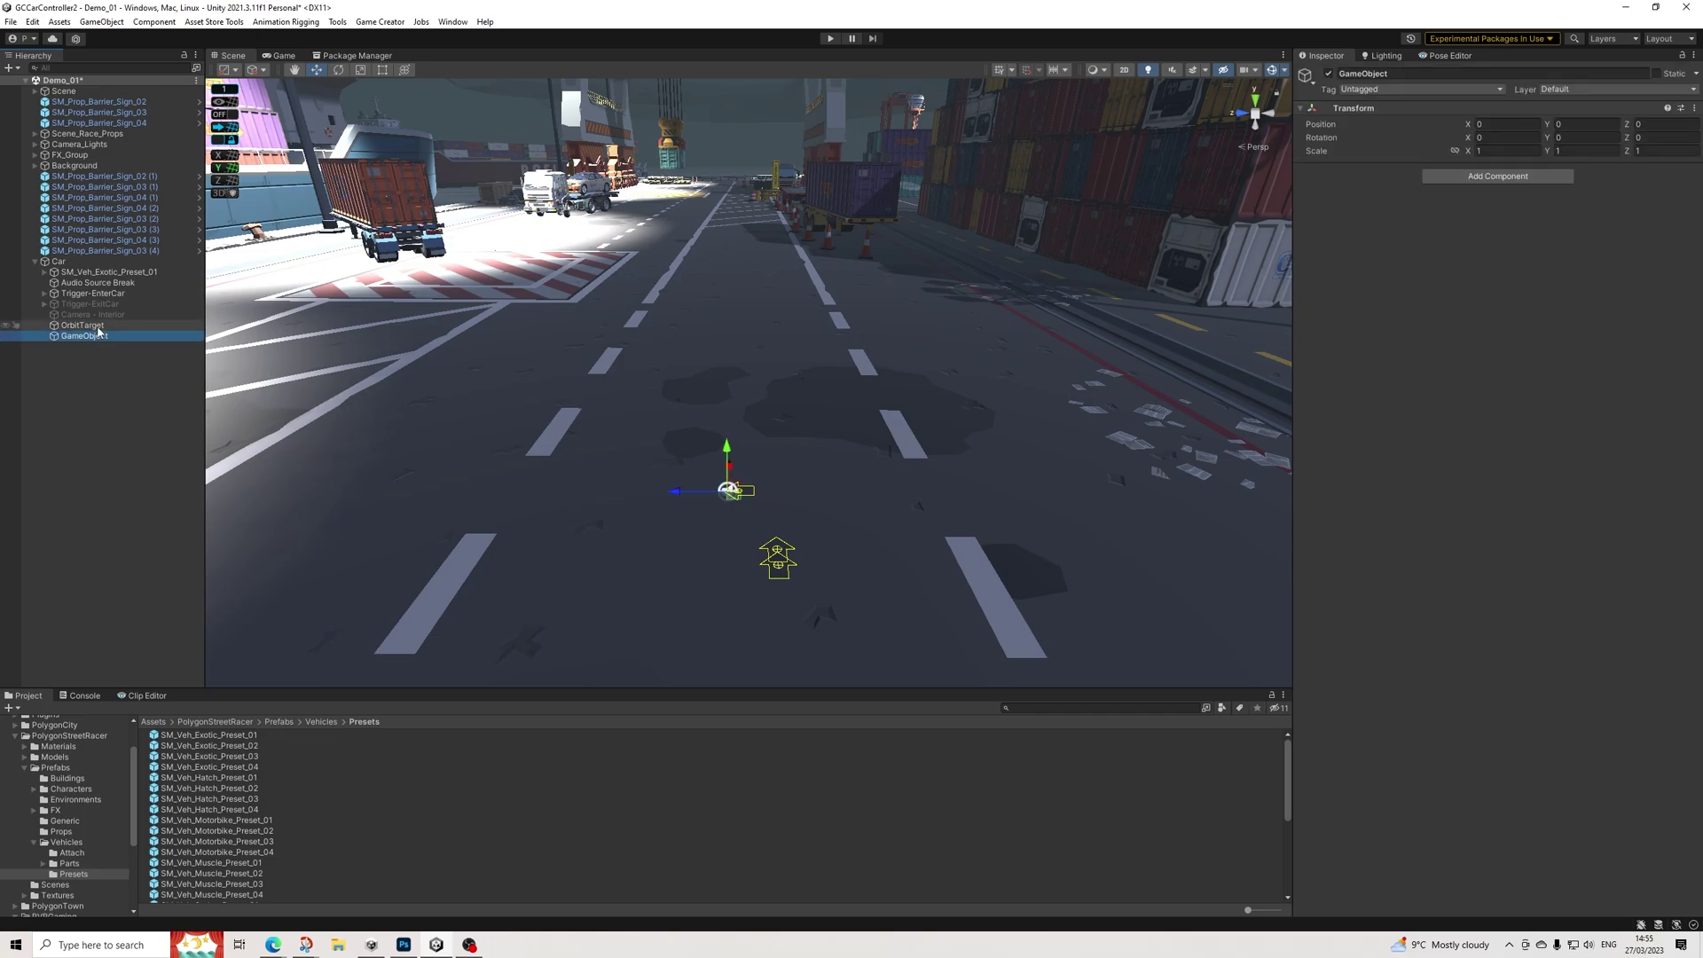
key(Delete)
Group the exotic car's four wheels under a new empty parent named Joints
click(44, 273)
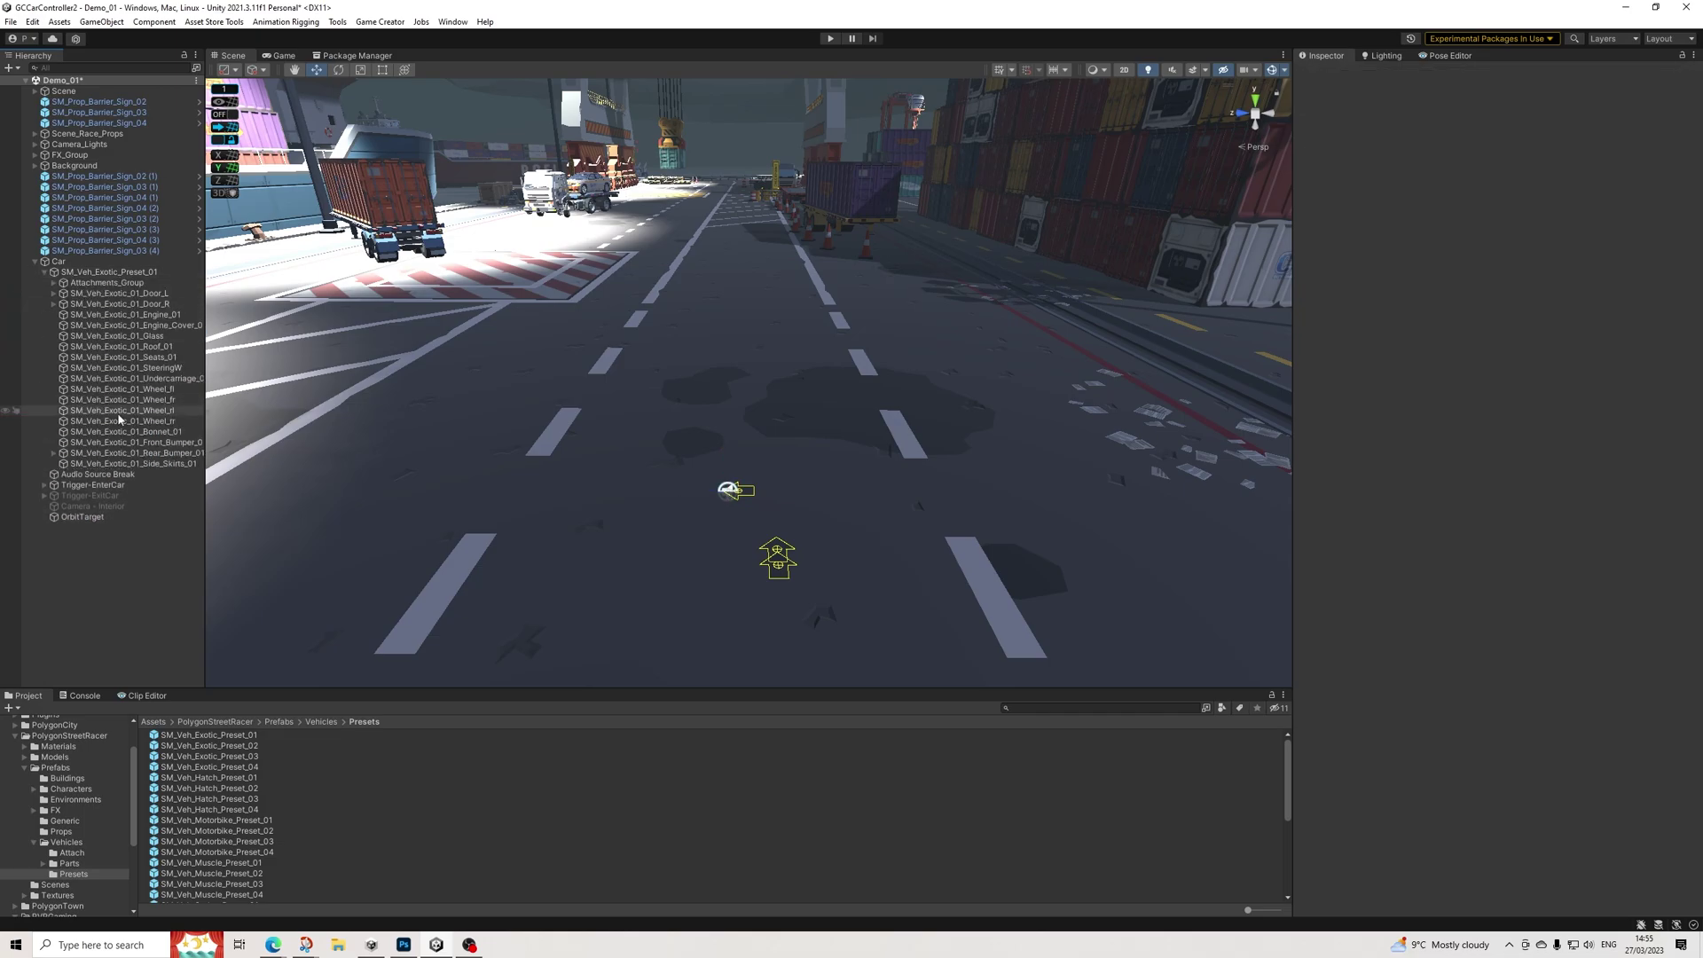
click(150, 423)
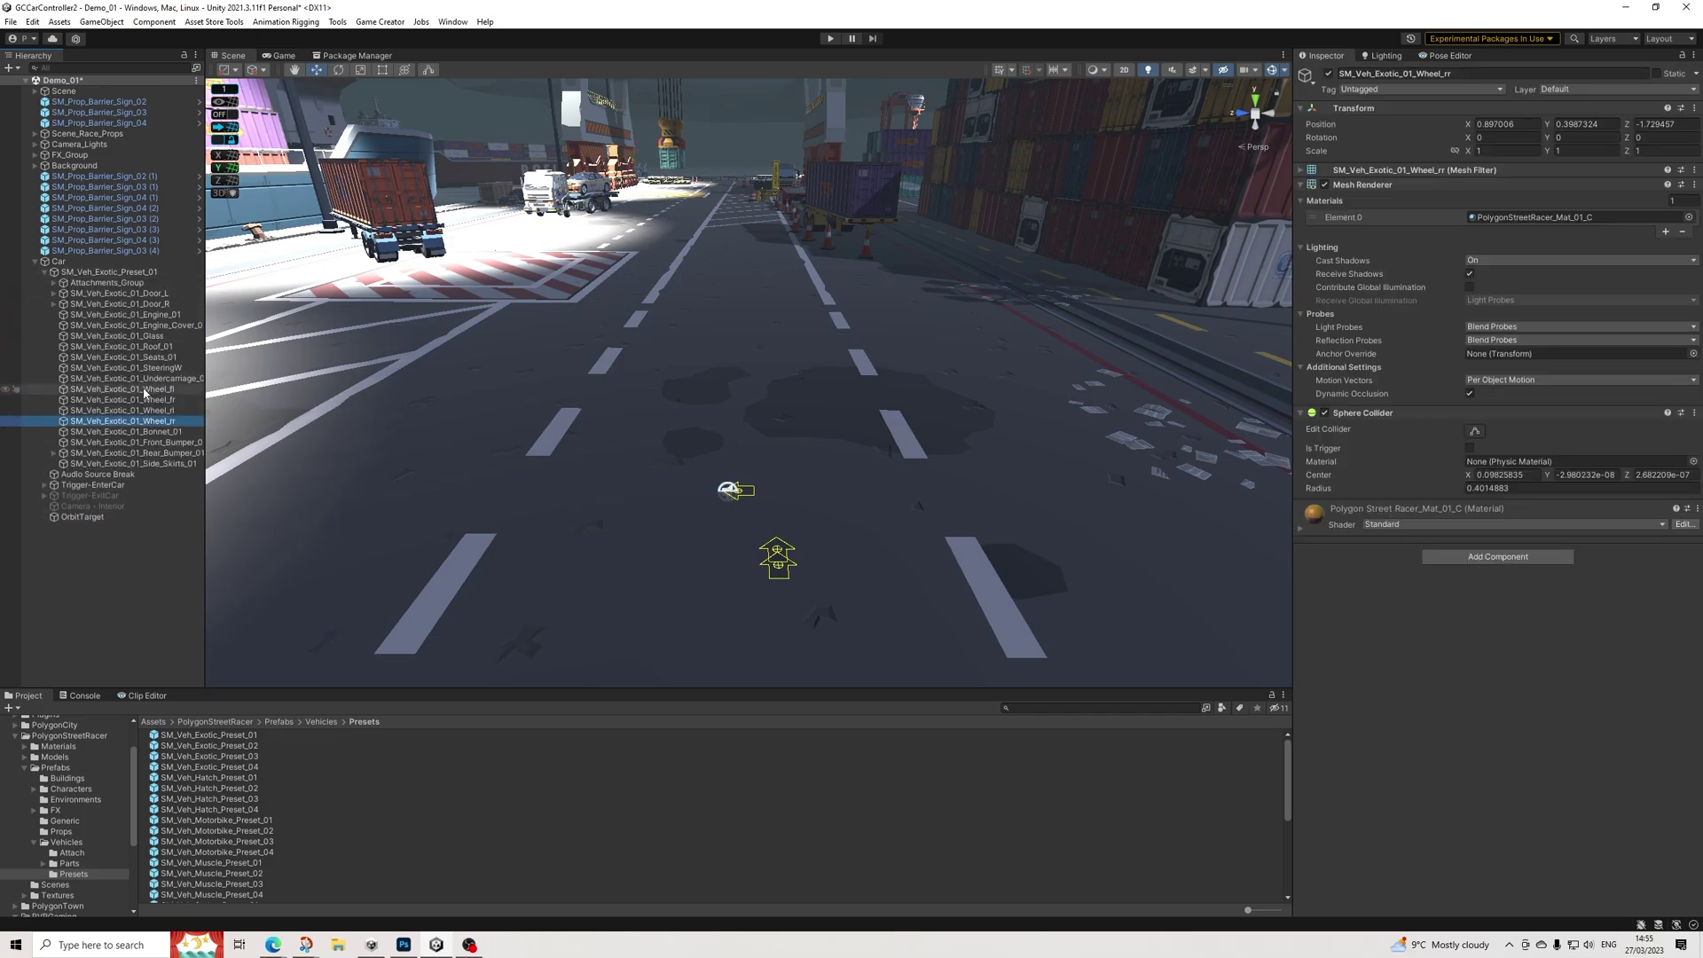
shift+click(146, 389)
right_click(141, 398)
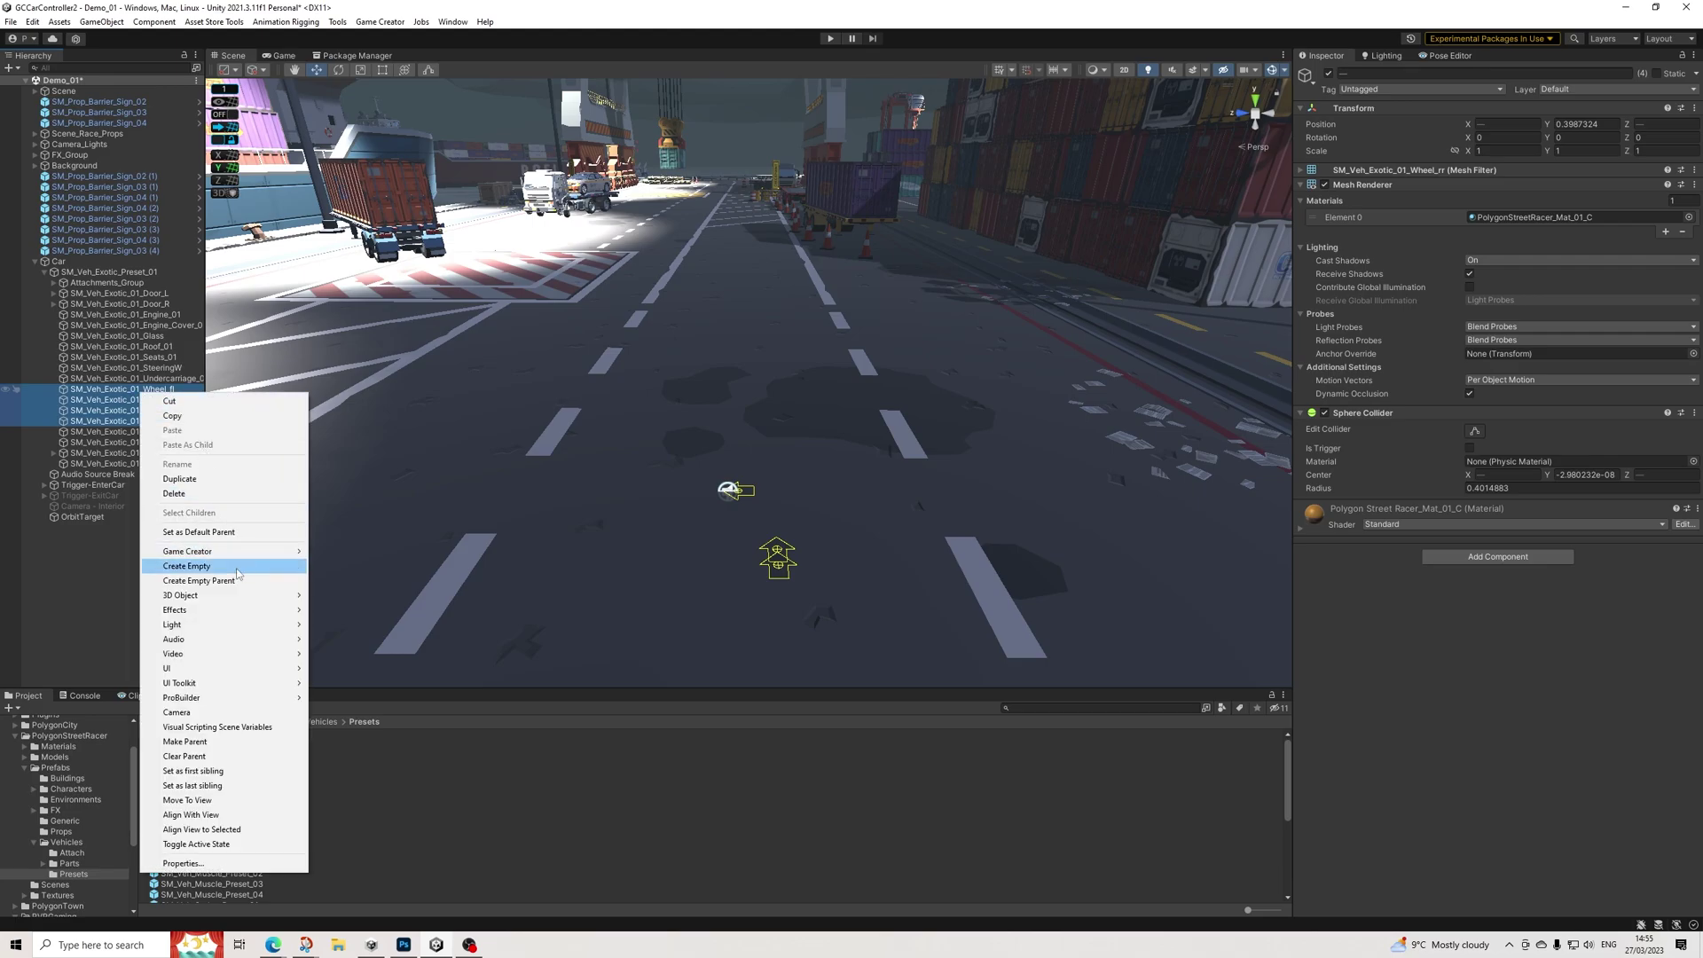
click(225, 584)
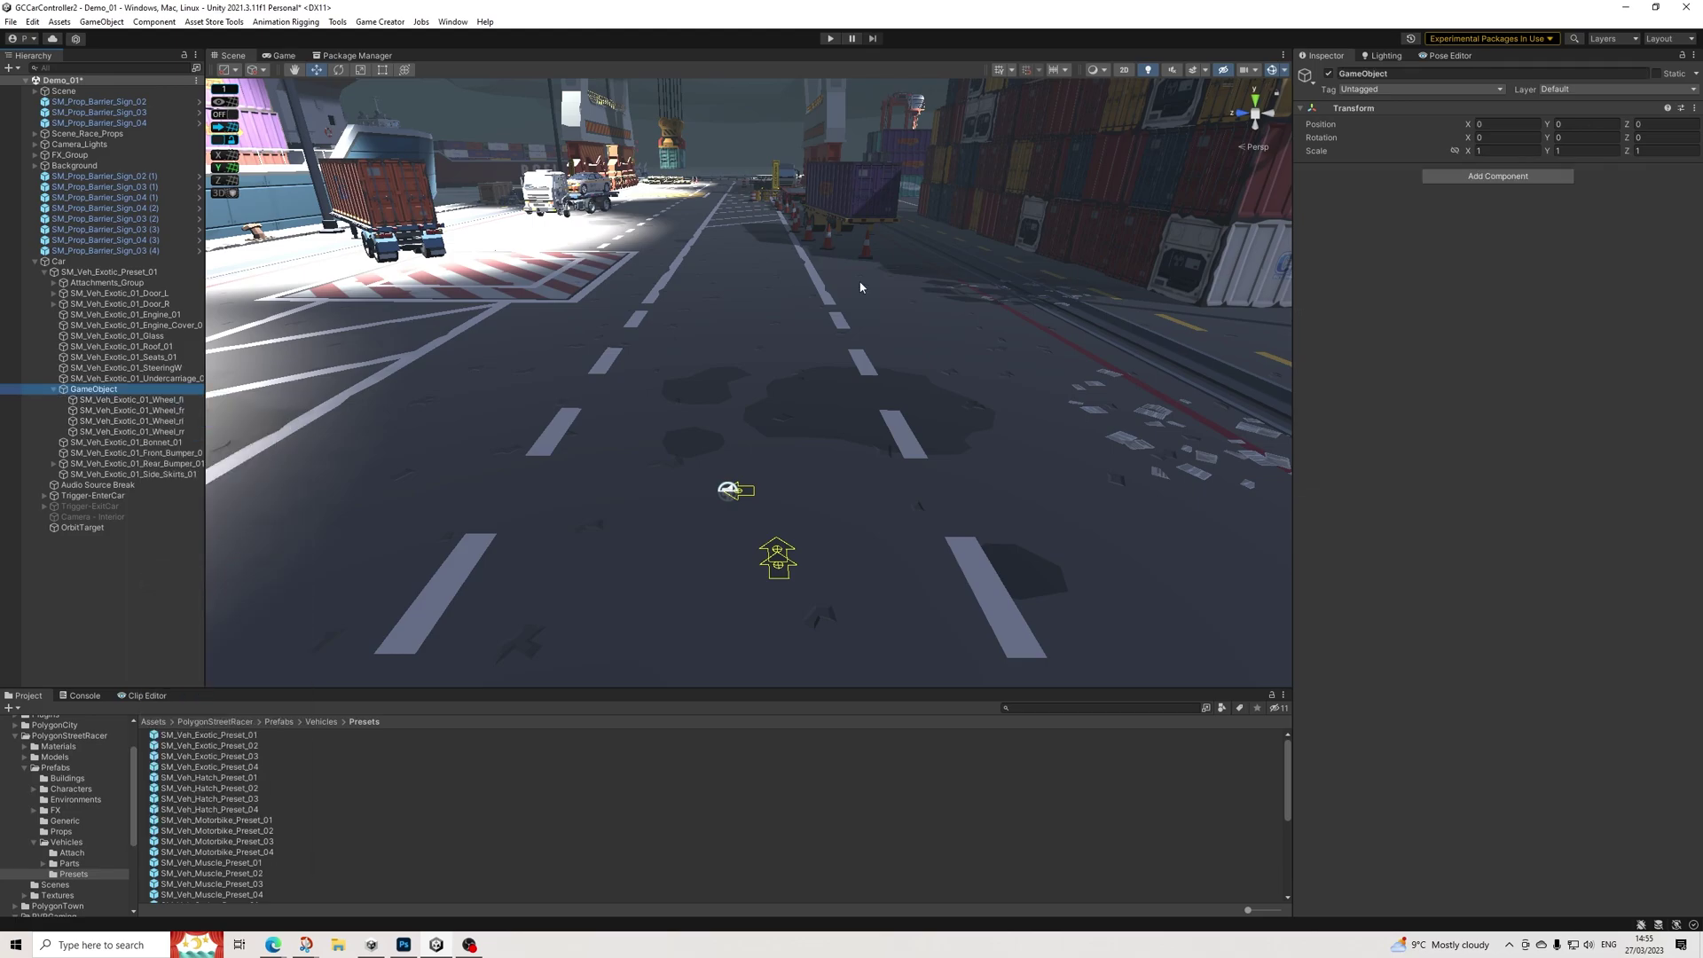
click(1403, 76)
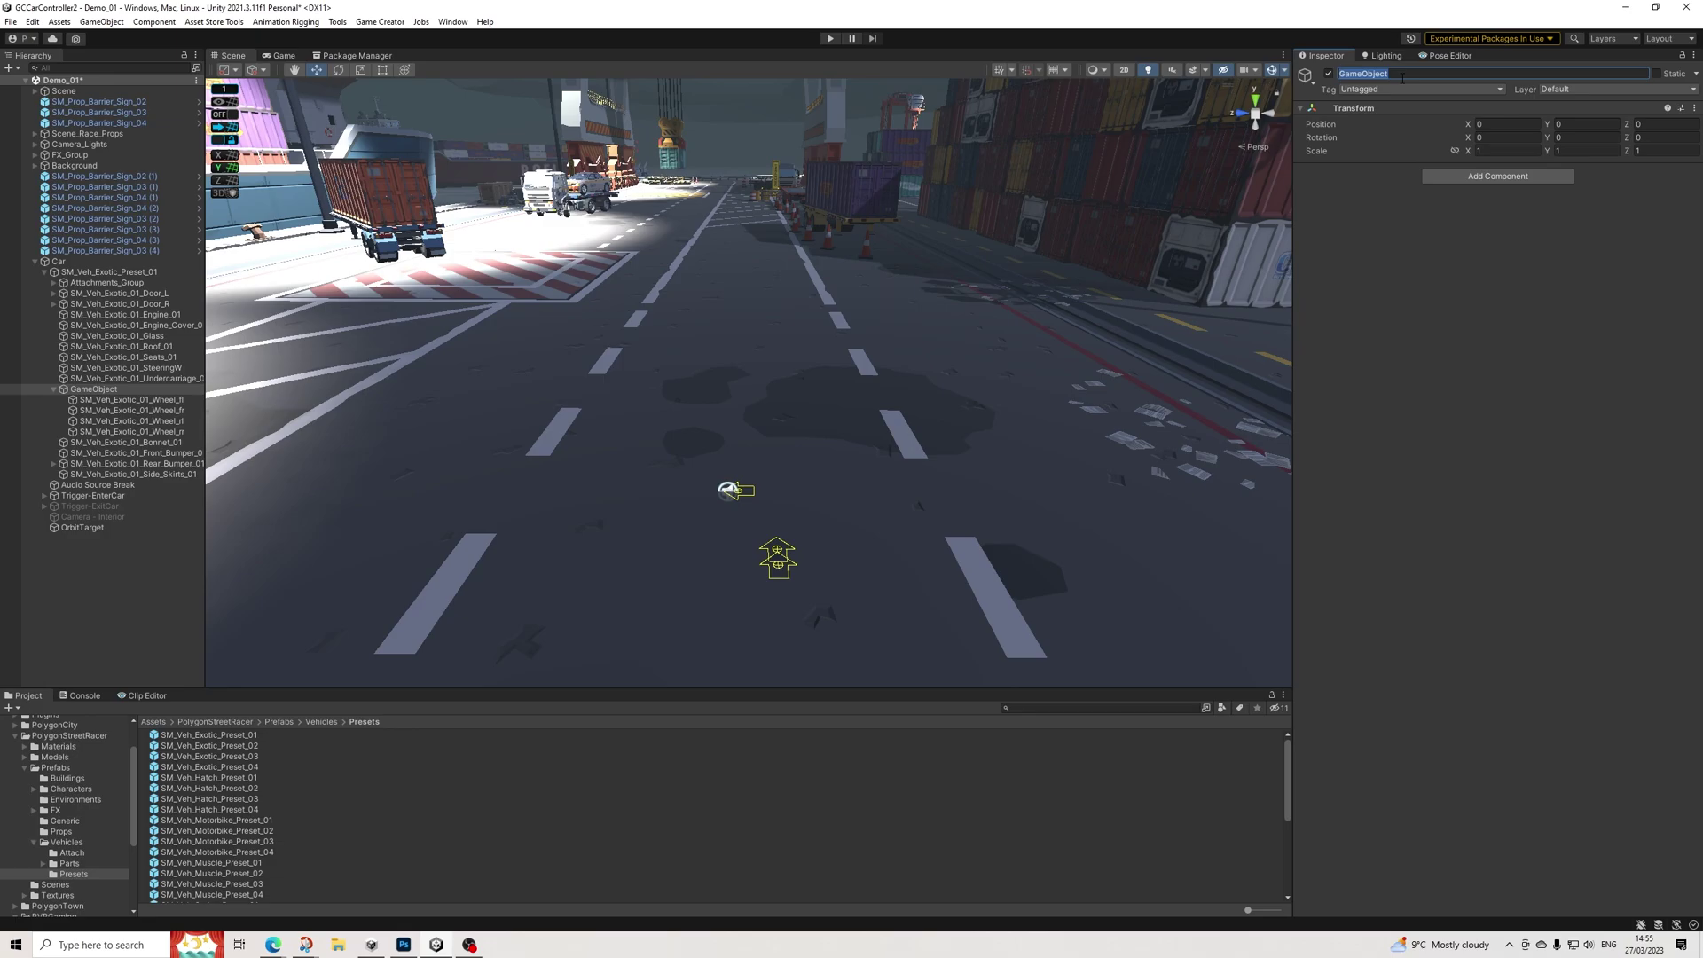
text(Joints)
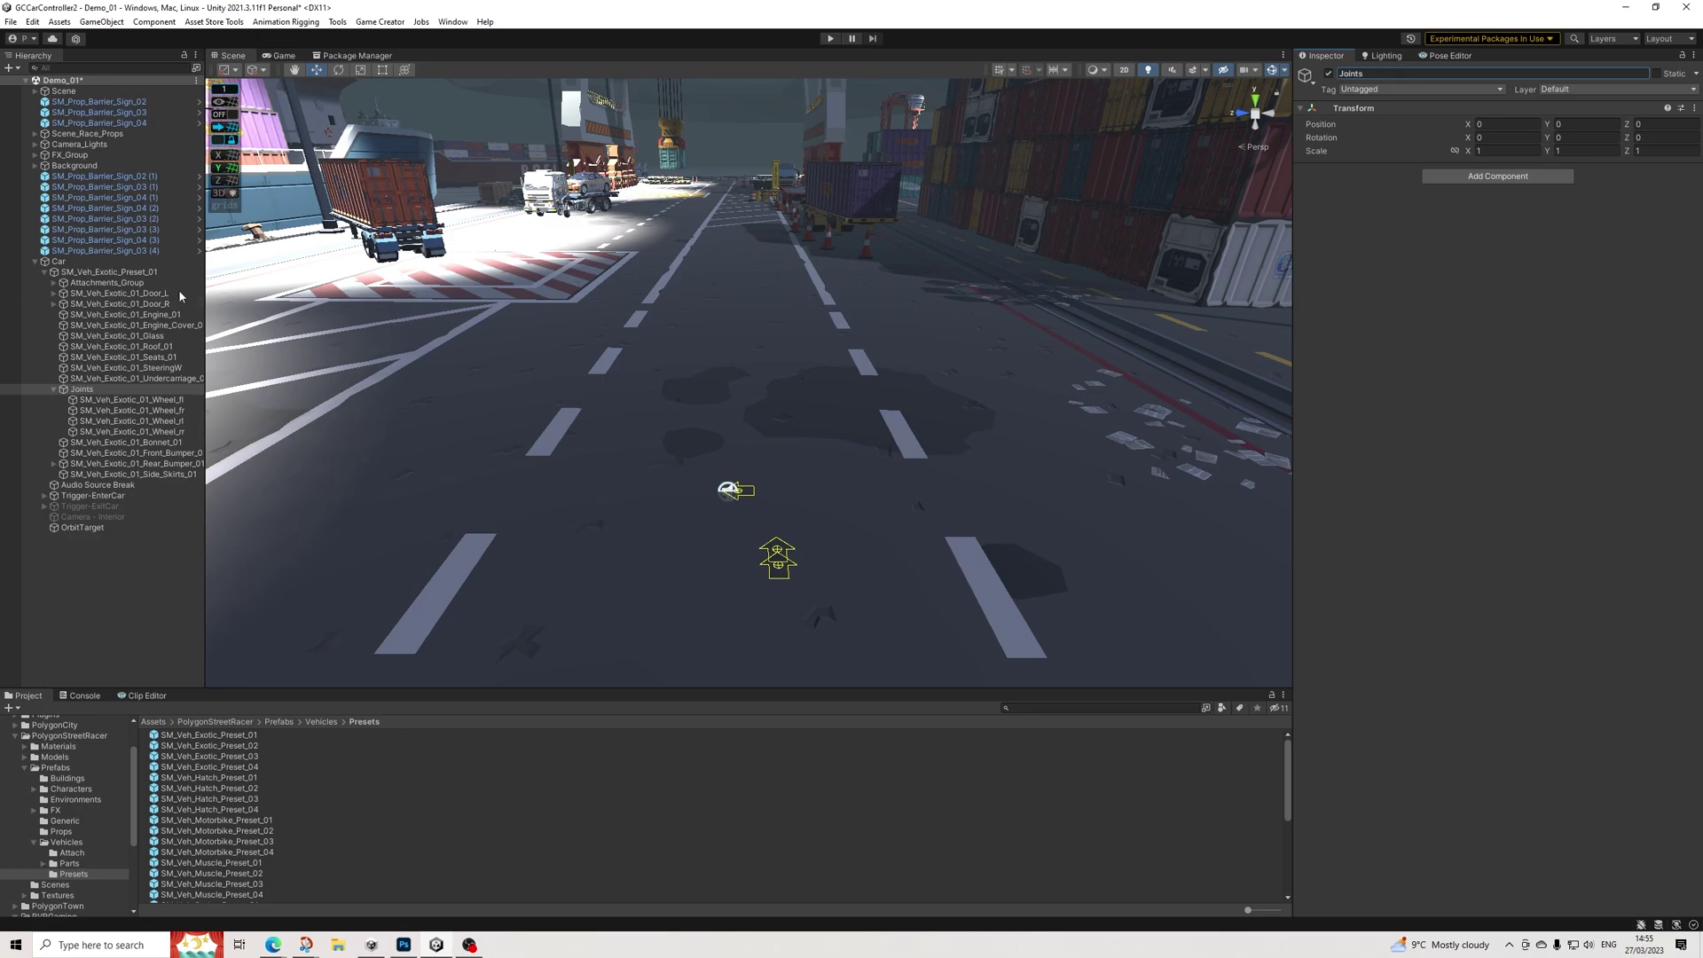
click(55, 390)
Duplicate Joints as Colliders and group both under a parent named Wheels
key(ctrl+d)
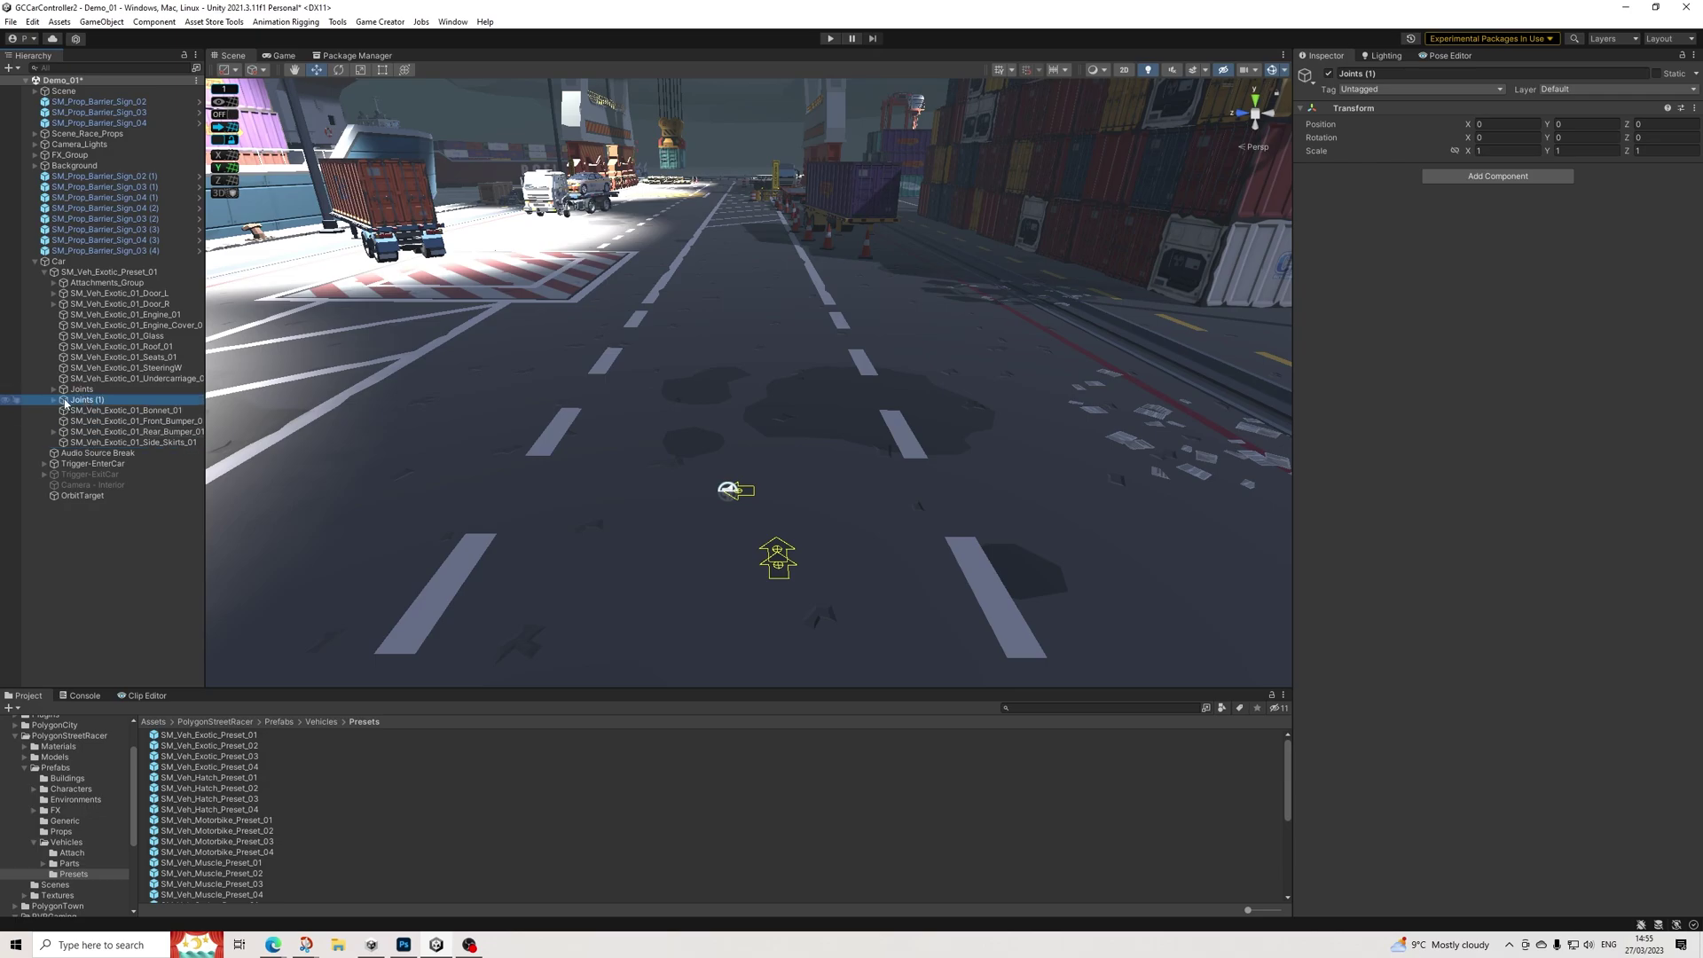
click(1424, 72)
text(Colliders)
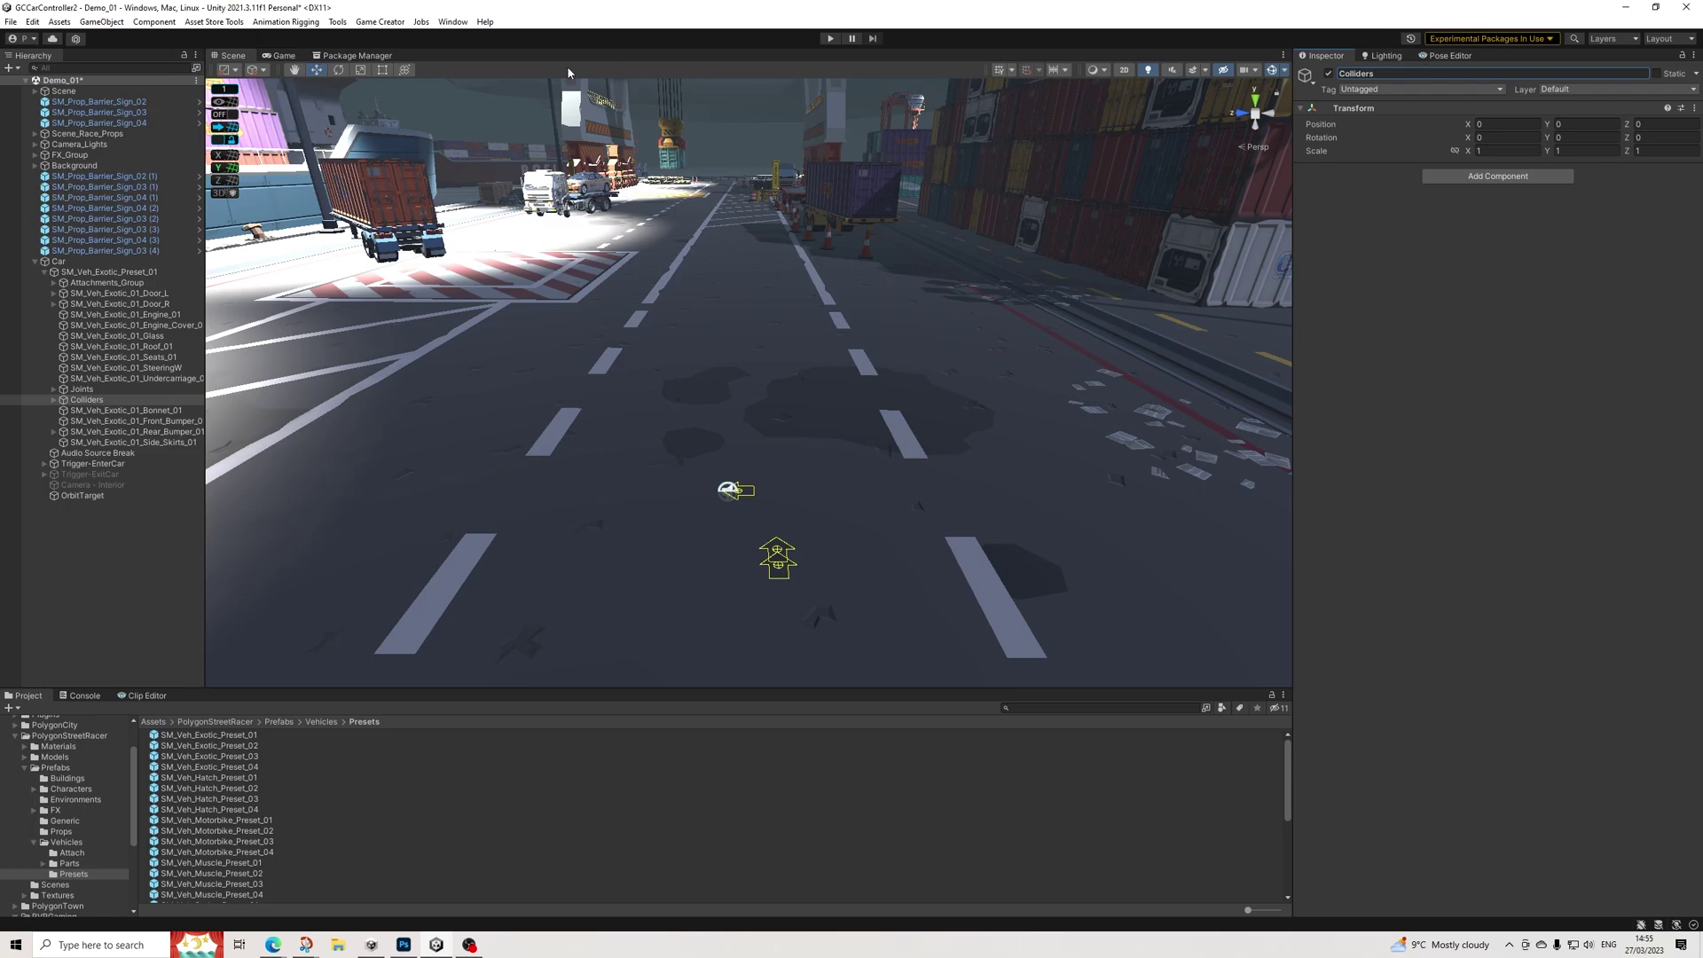
ctrl+click(75, 390)
right_click(73, 391)
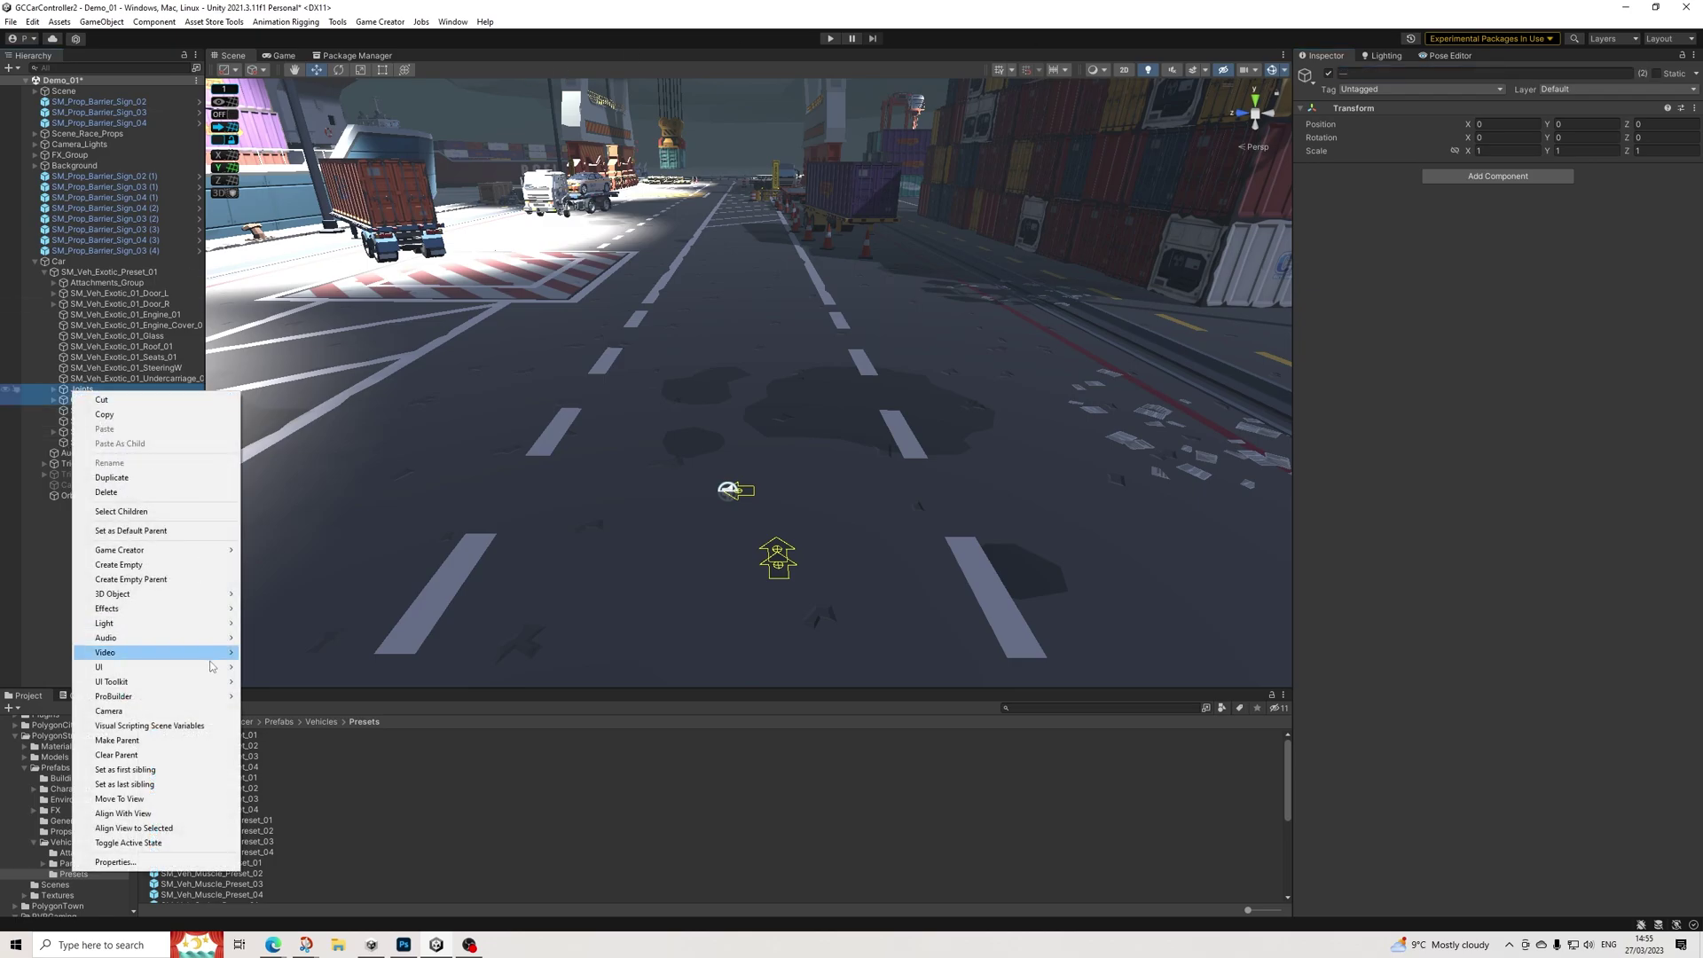
click(131, 578)
click(1385, 74)
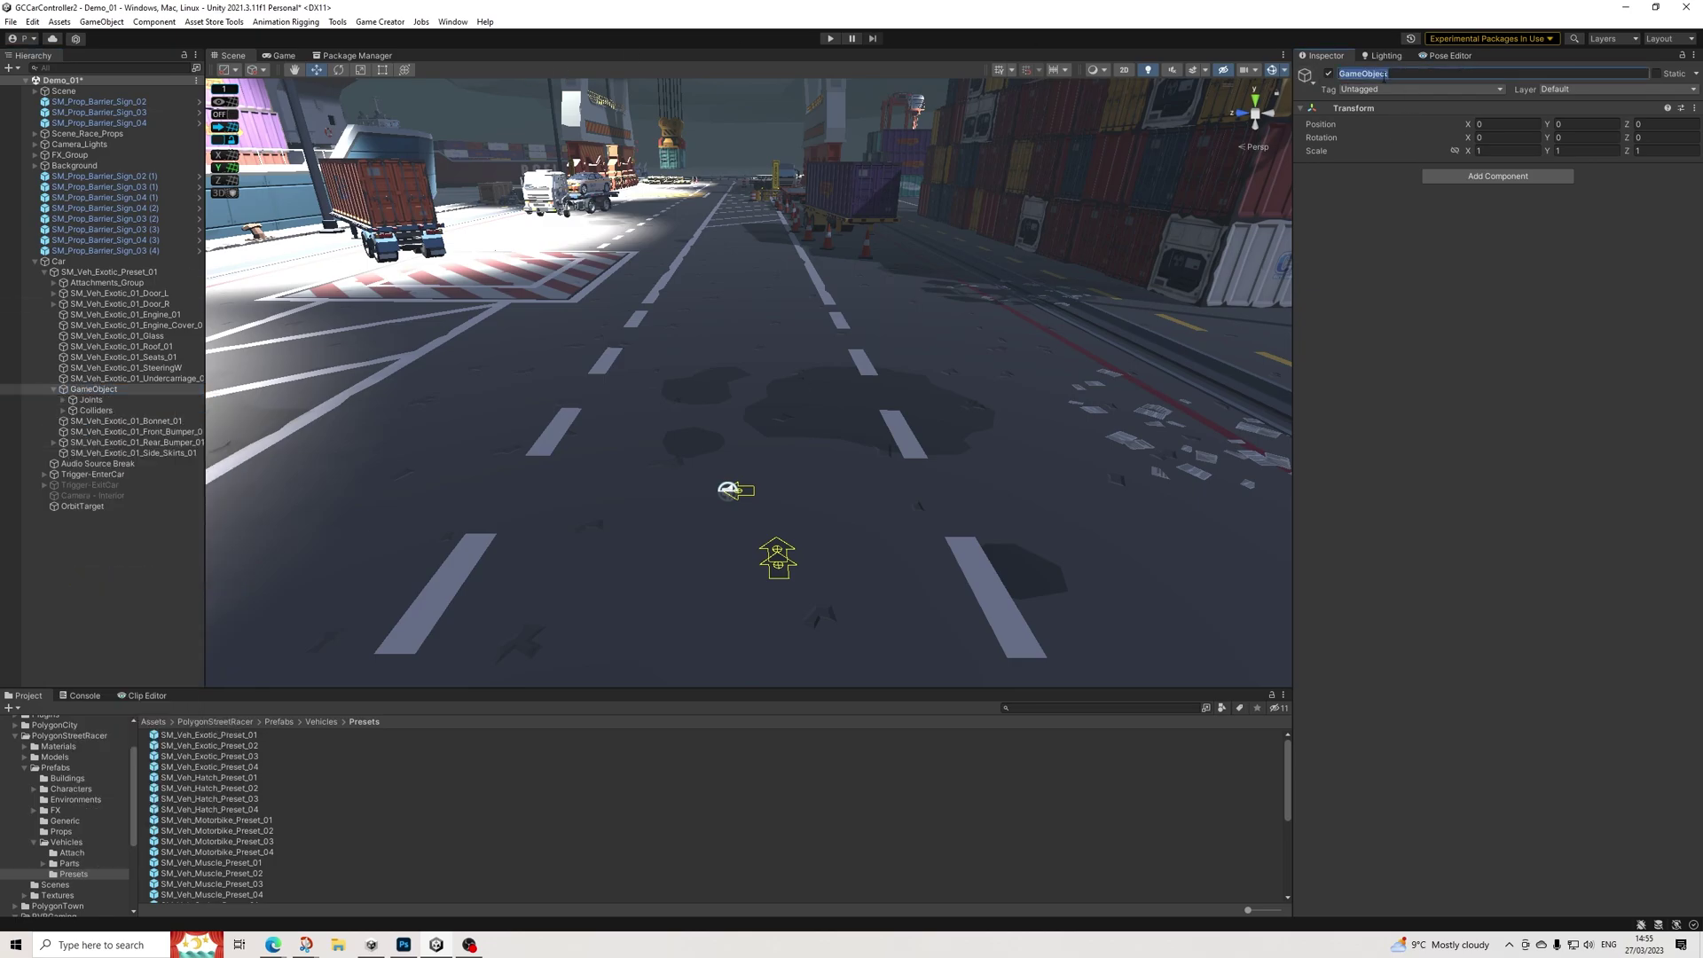
text(Wheels)
click(84, 390)
Move Wheels out of the car model so it sits directly under Car
drag(67, 460, 70, 476)
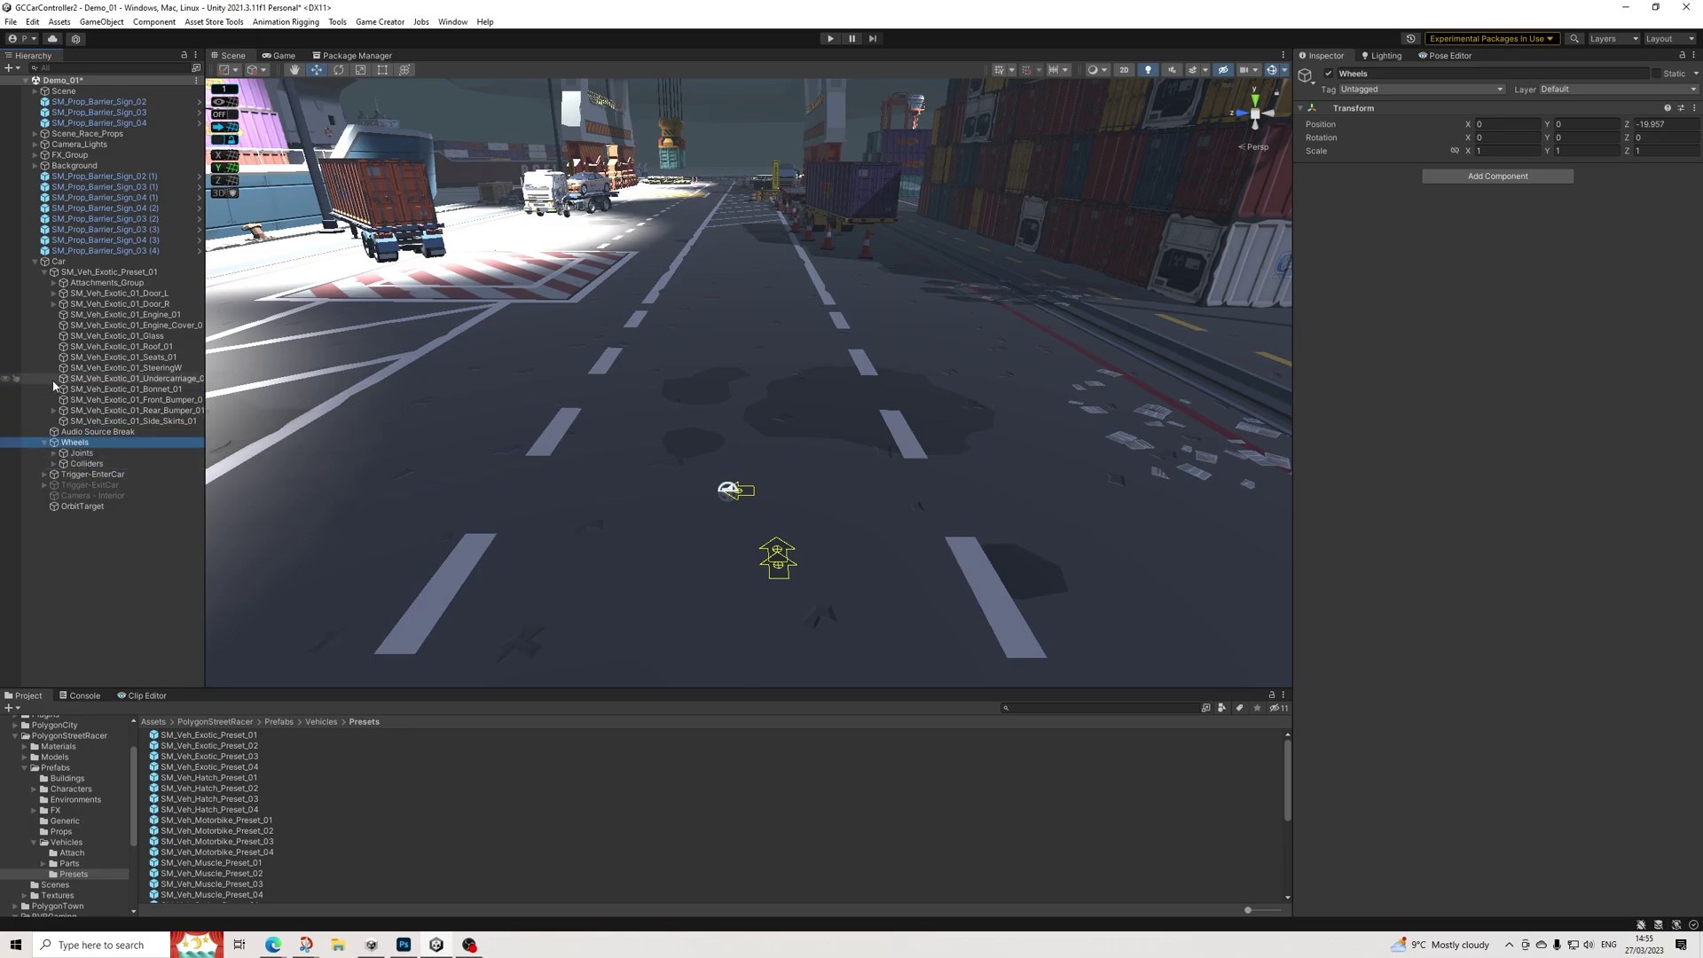
click(44, 273)
click(44, 294)
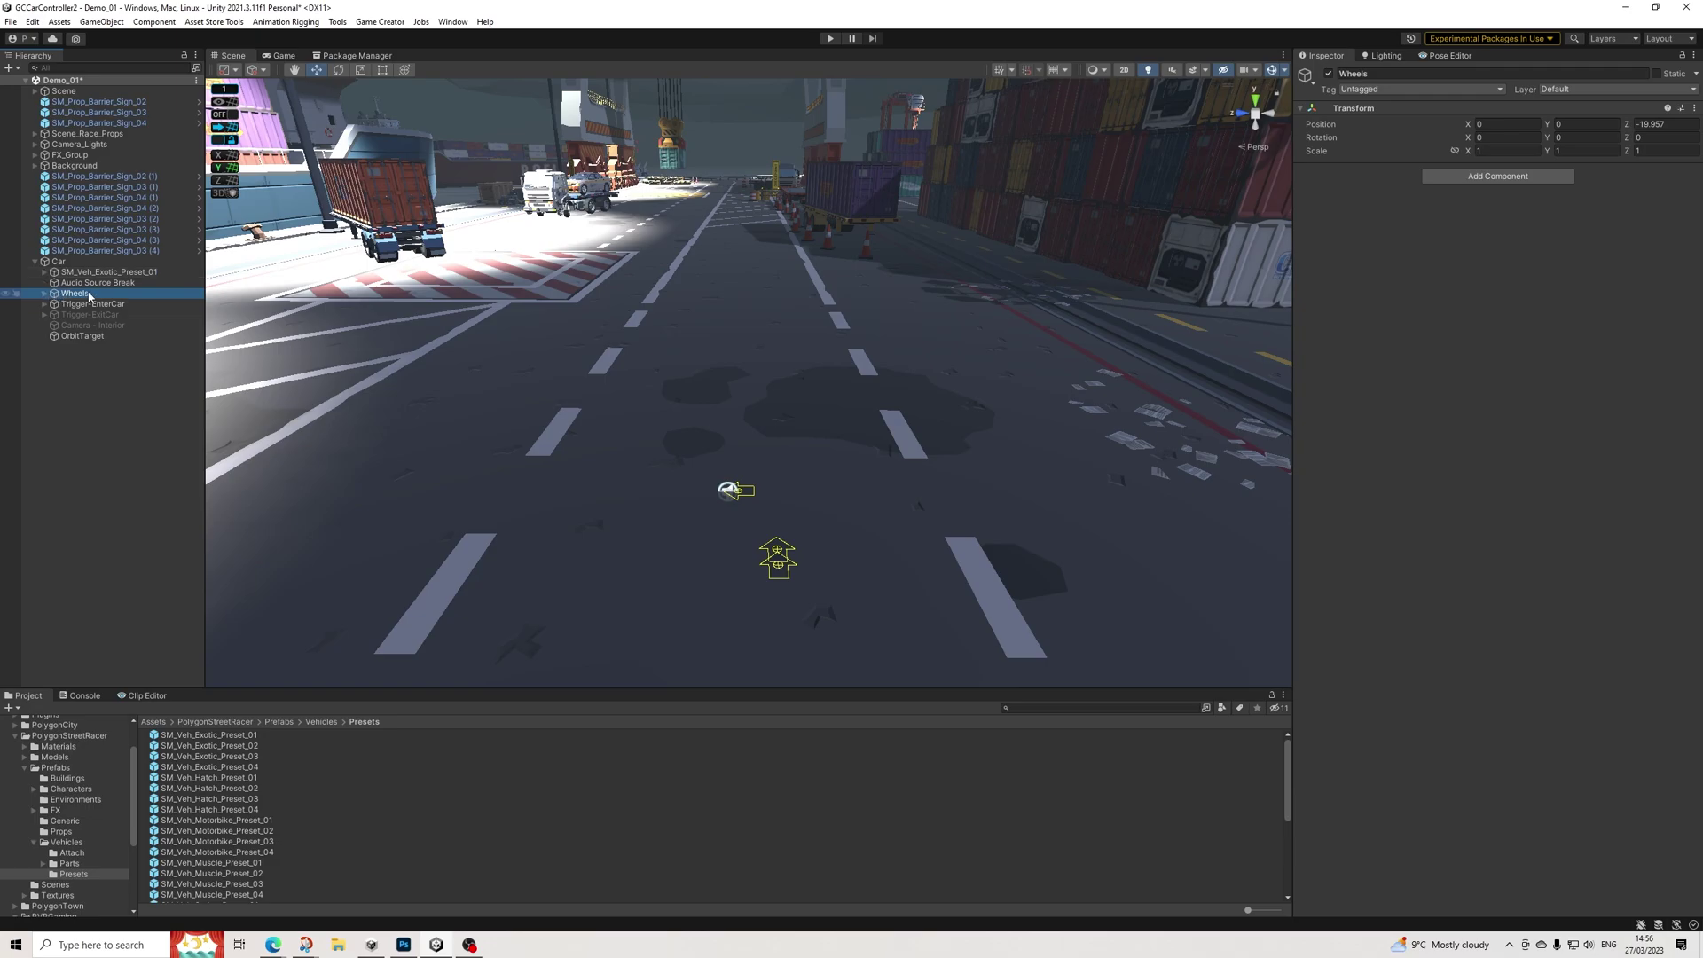
click(45, 294)
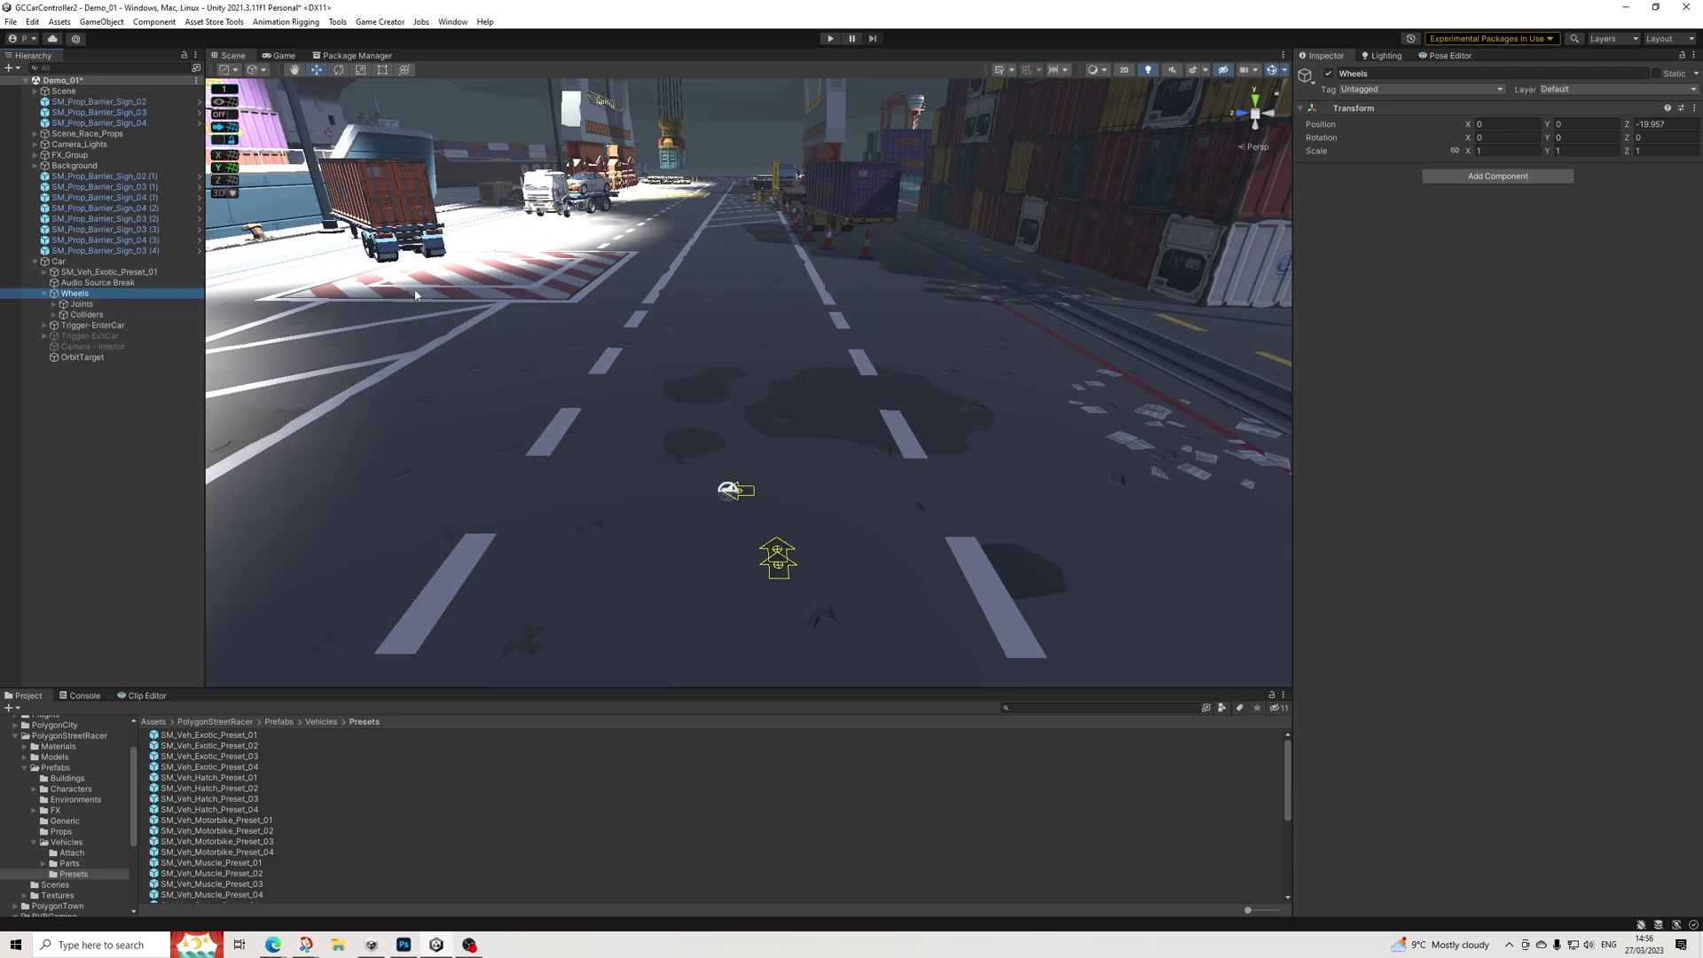
key(f)
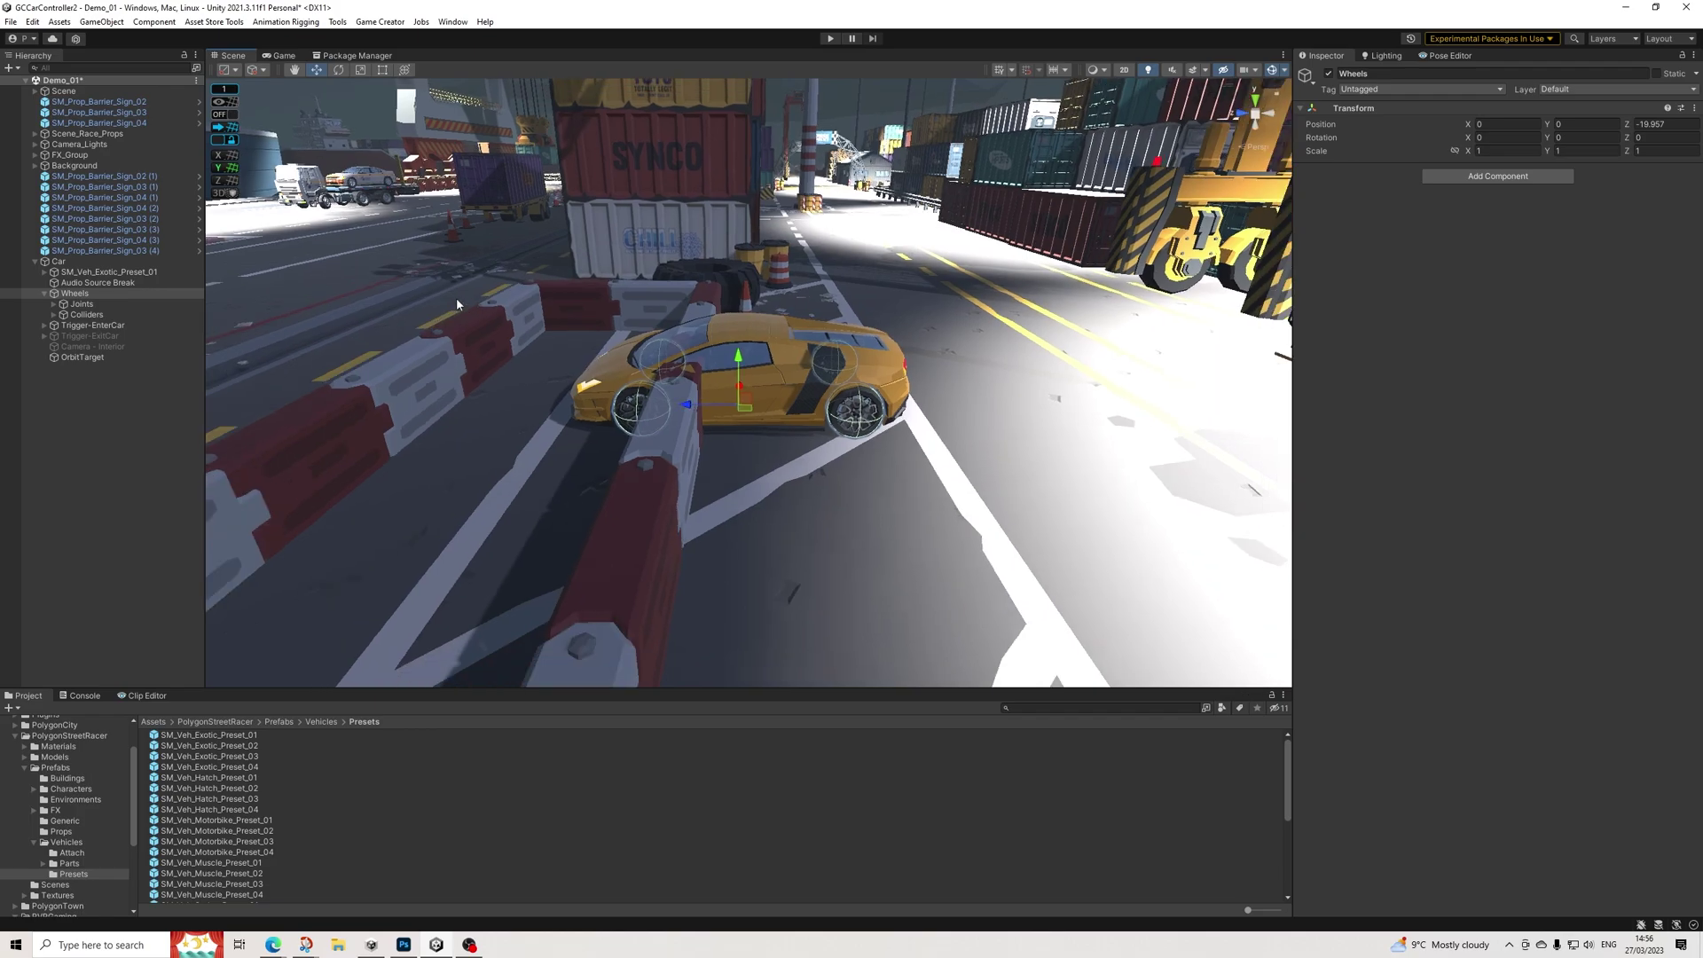
click(89, 272)
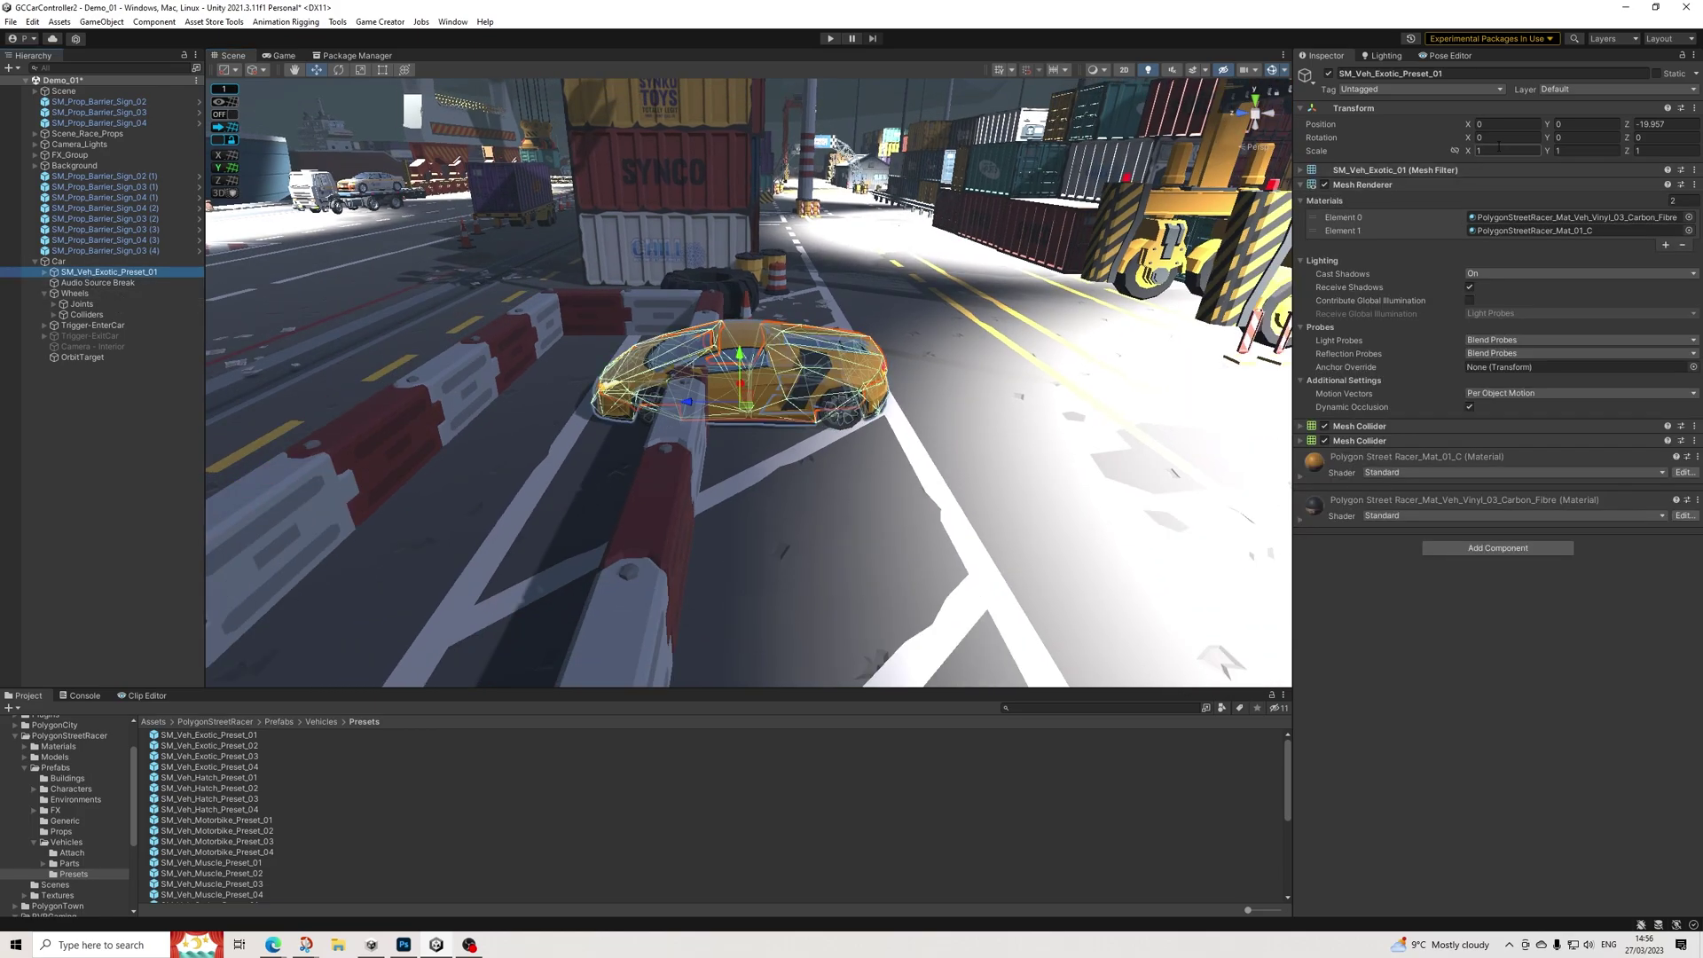
Set SM_Veh_Exotic_Preset_01's Position Z to 0, keeping Wheels directly under Car
click(1664, 123)
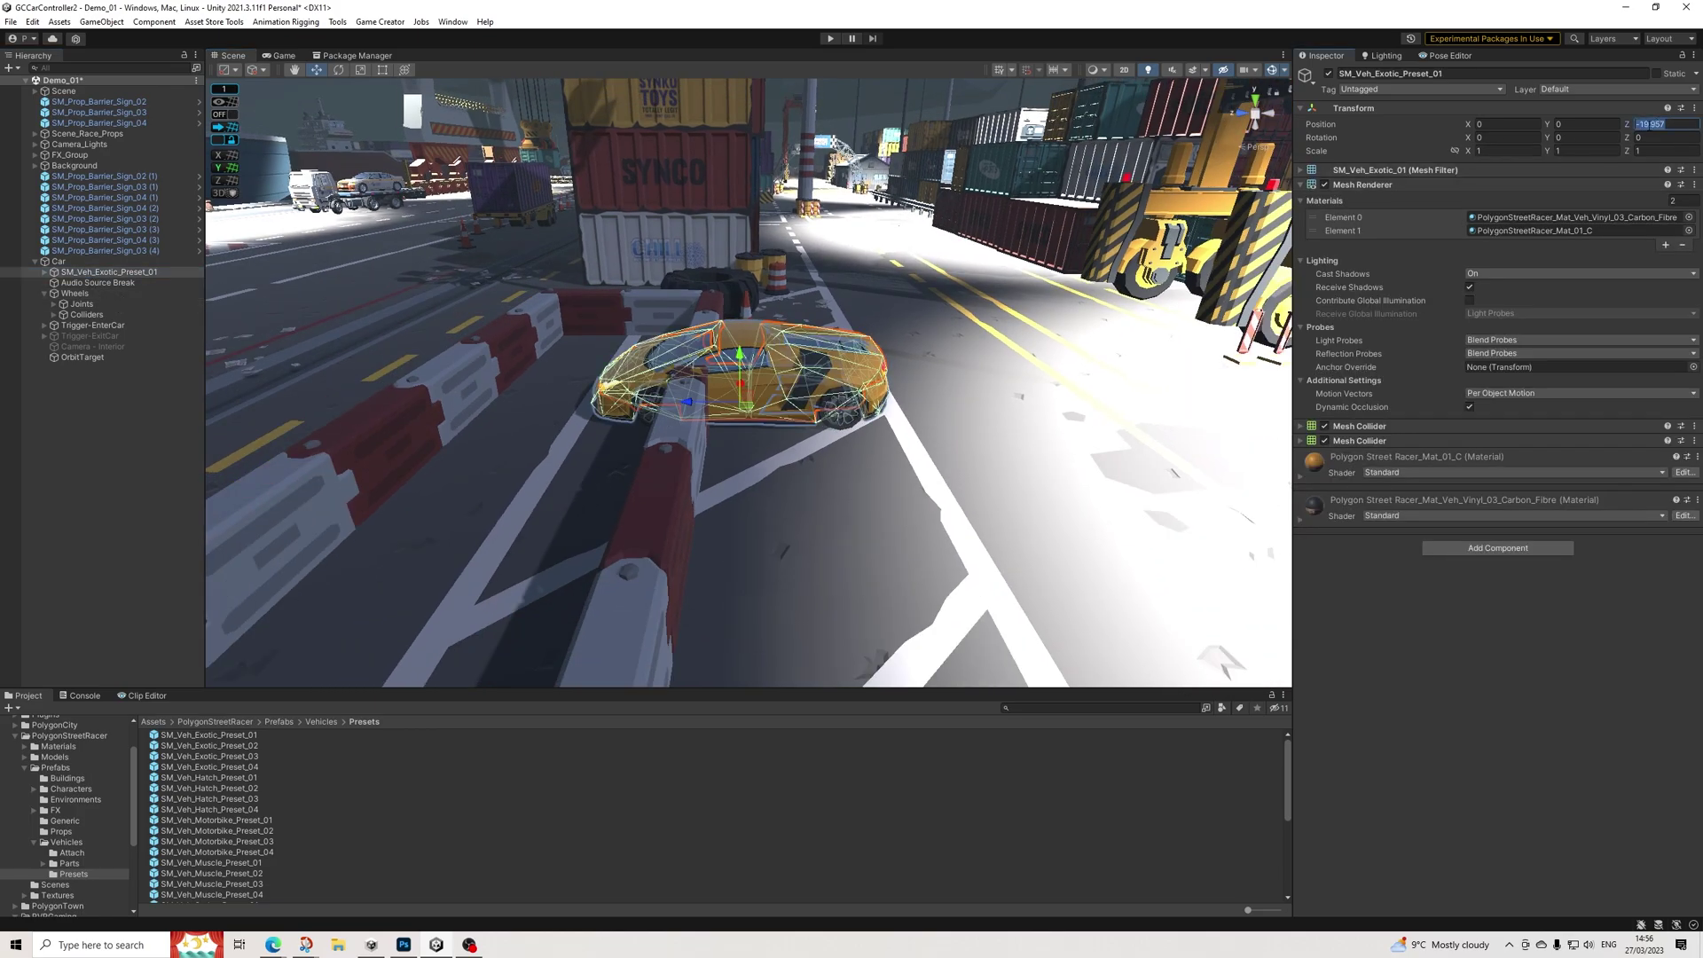
ctrl+click(86, 293)
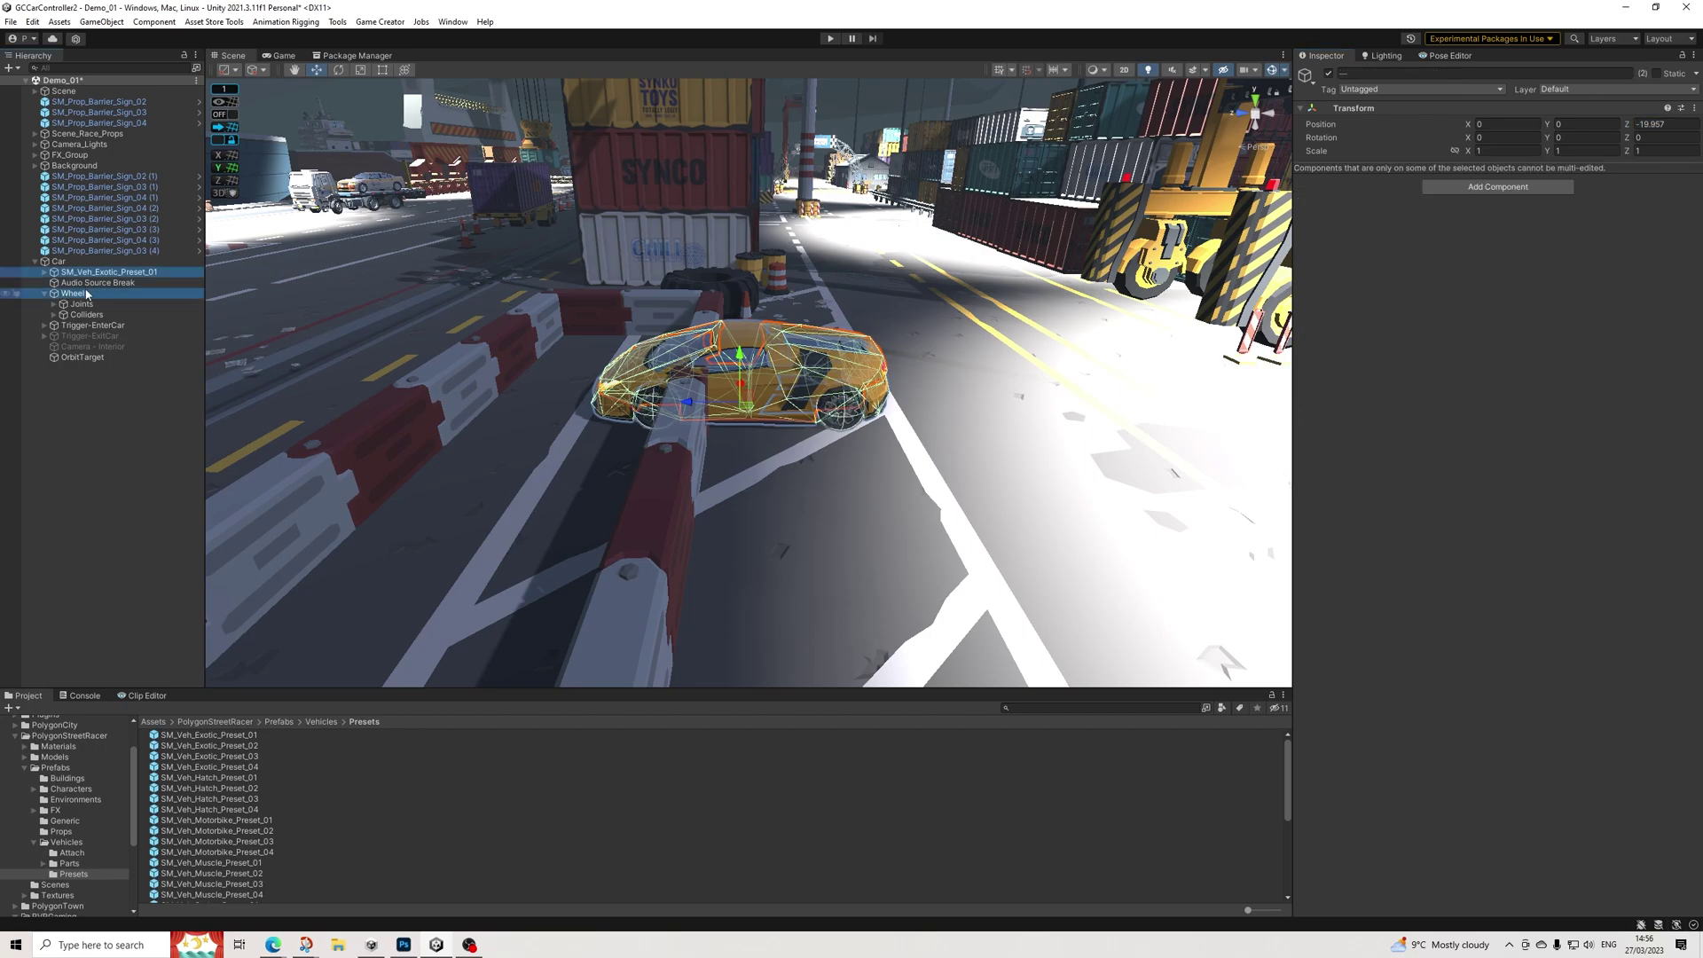
click(83, 294)
drag(80, 294, 111, 272)
click(111, 272)
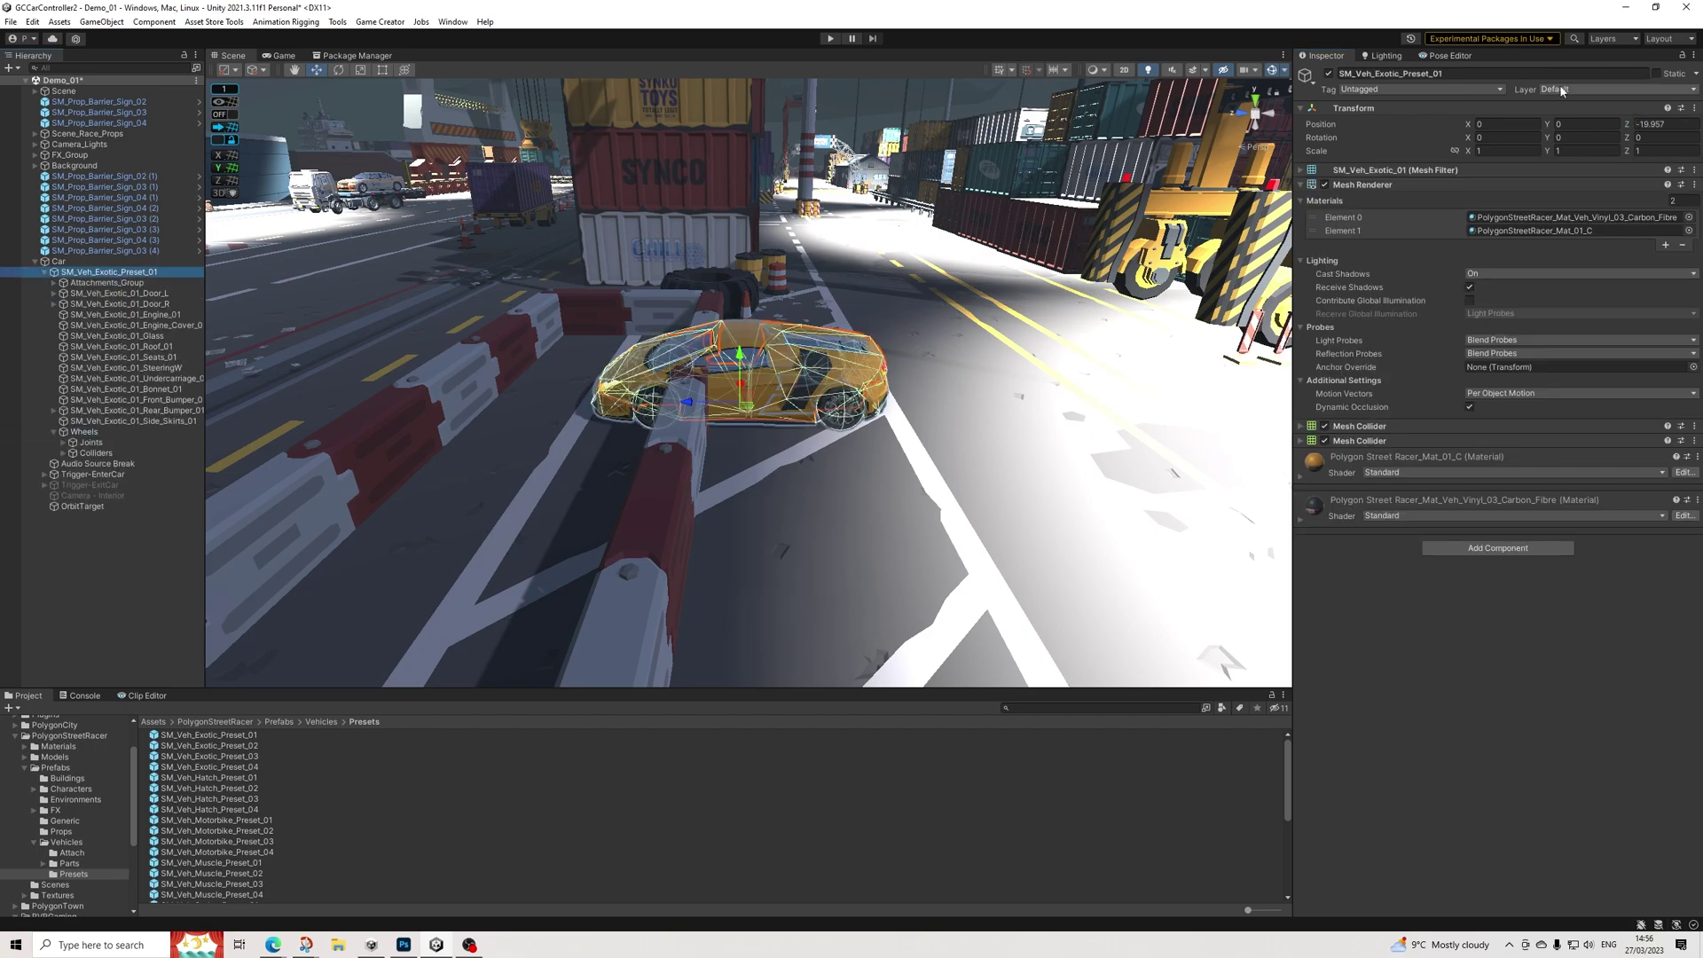
click(1675, 125)
text(0)
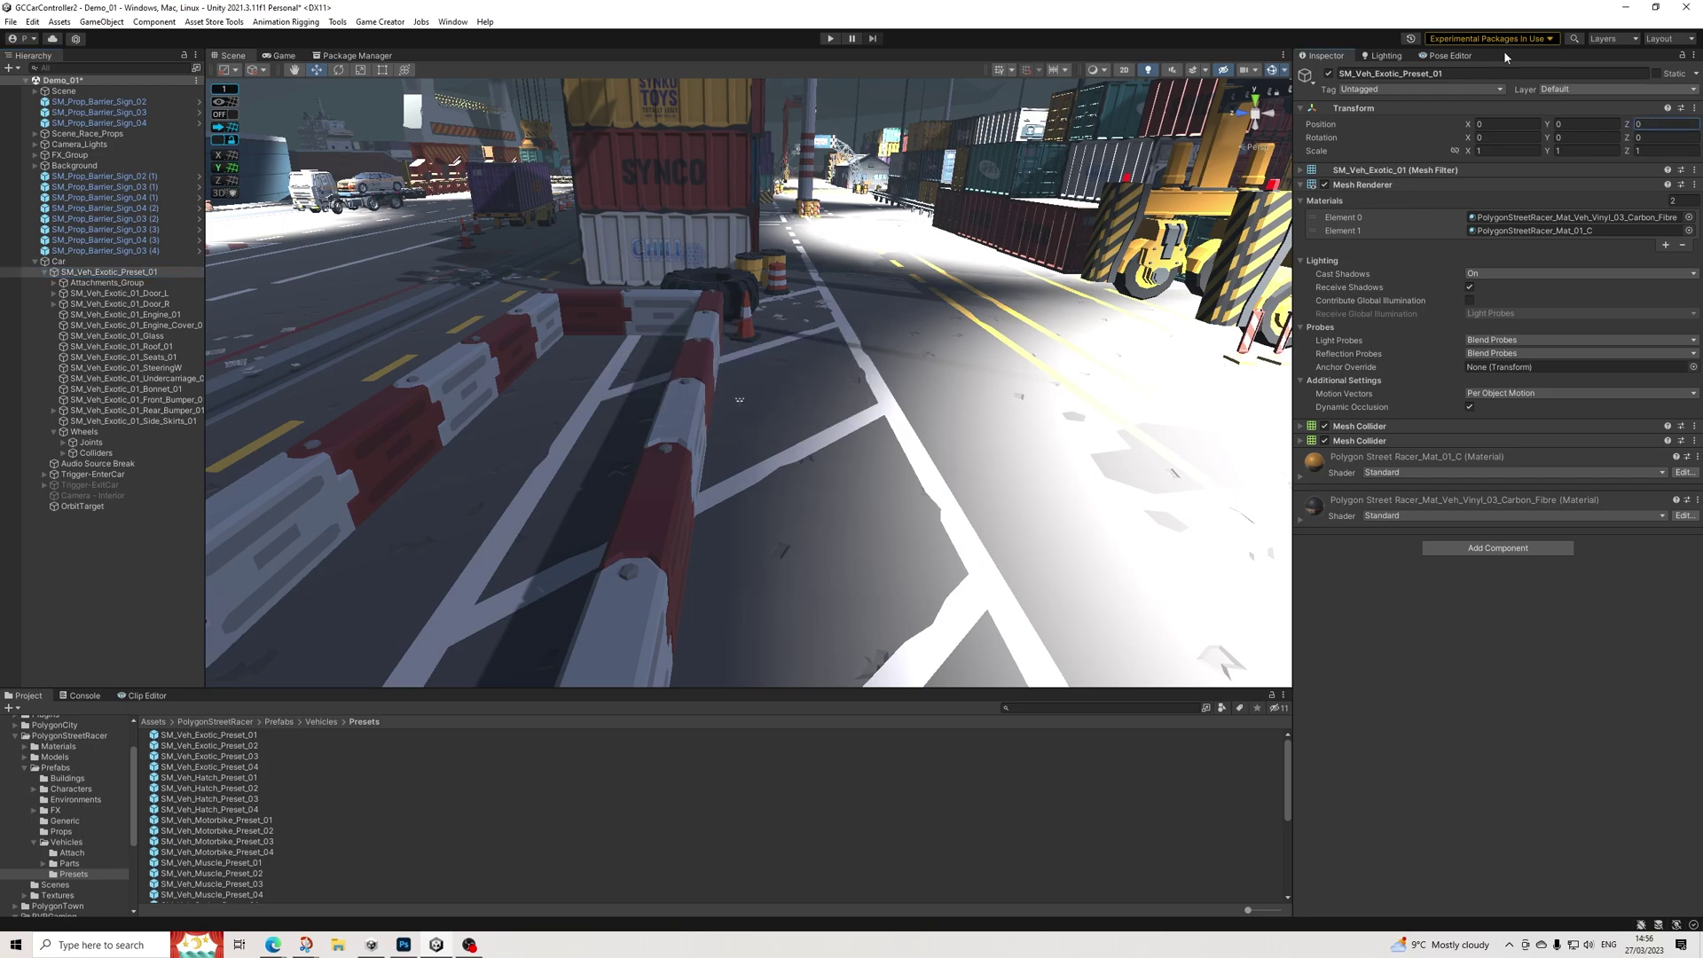
text(f)
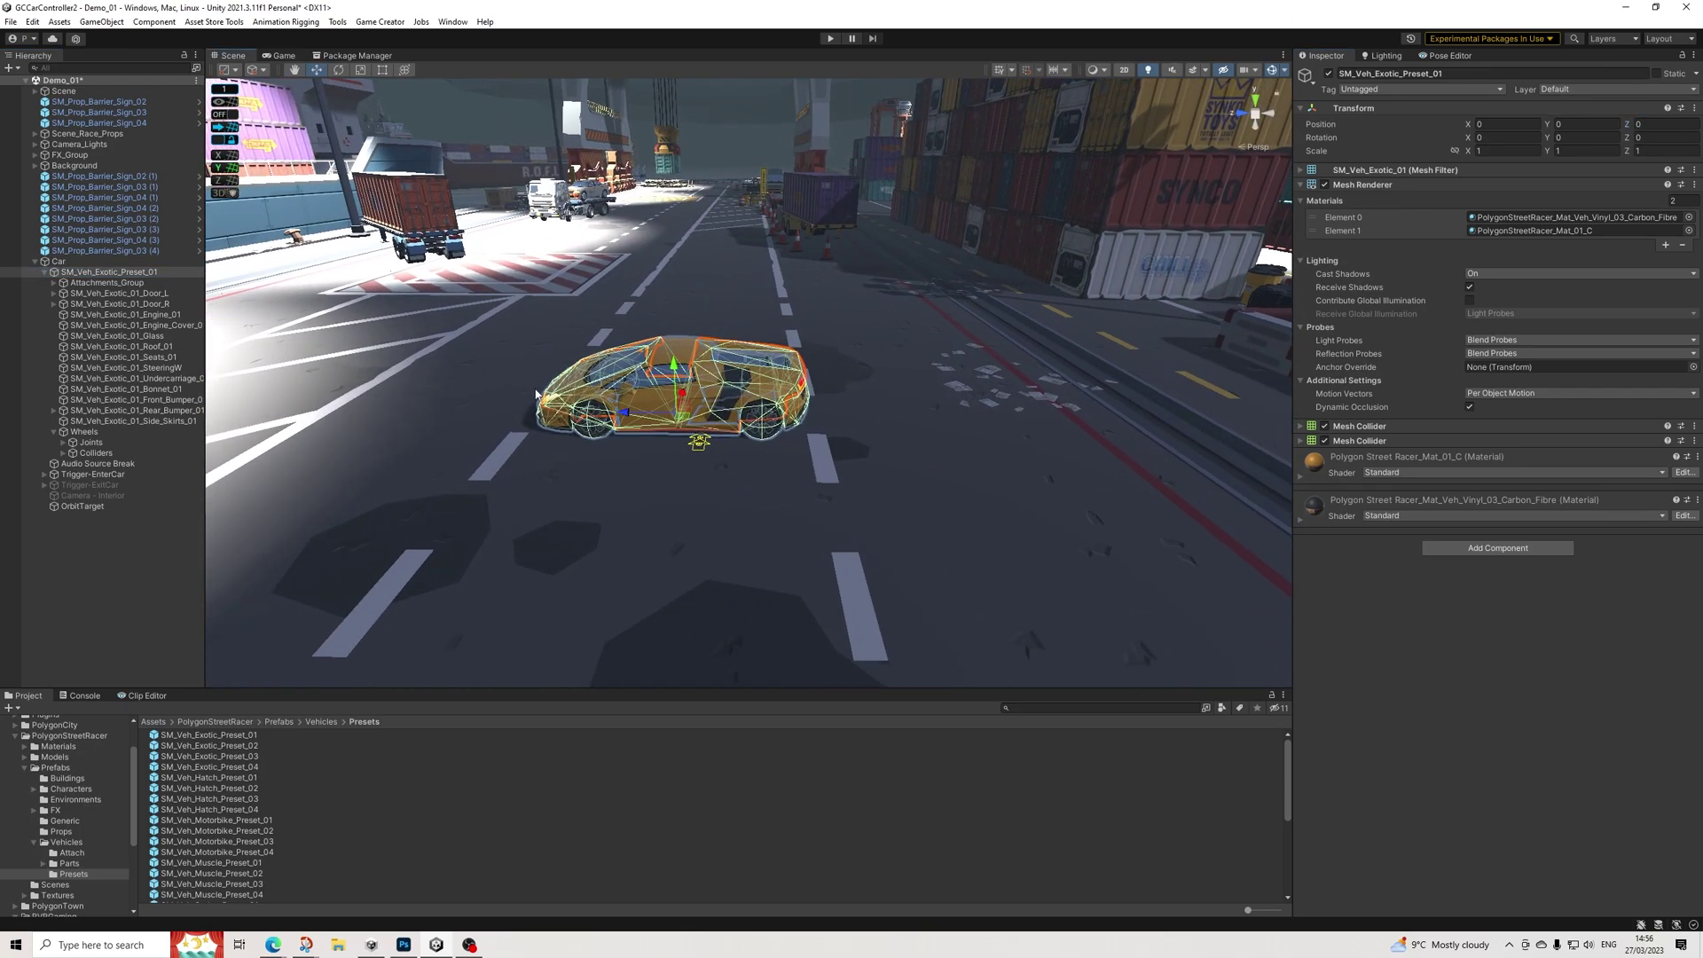
scroll(536, 394, up, 5)
middle_drag(536, 395, 612, 381)
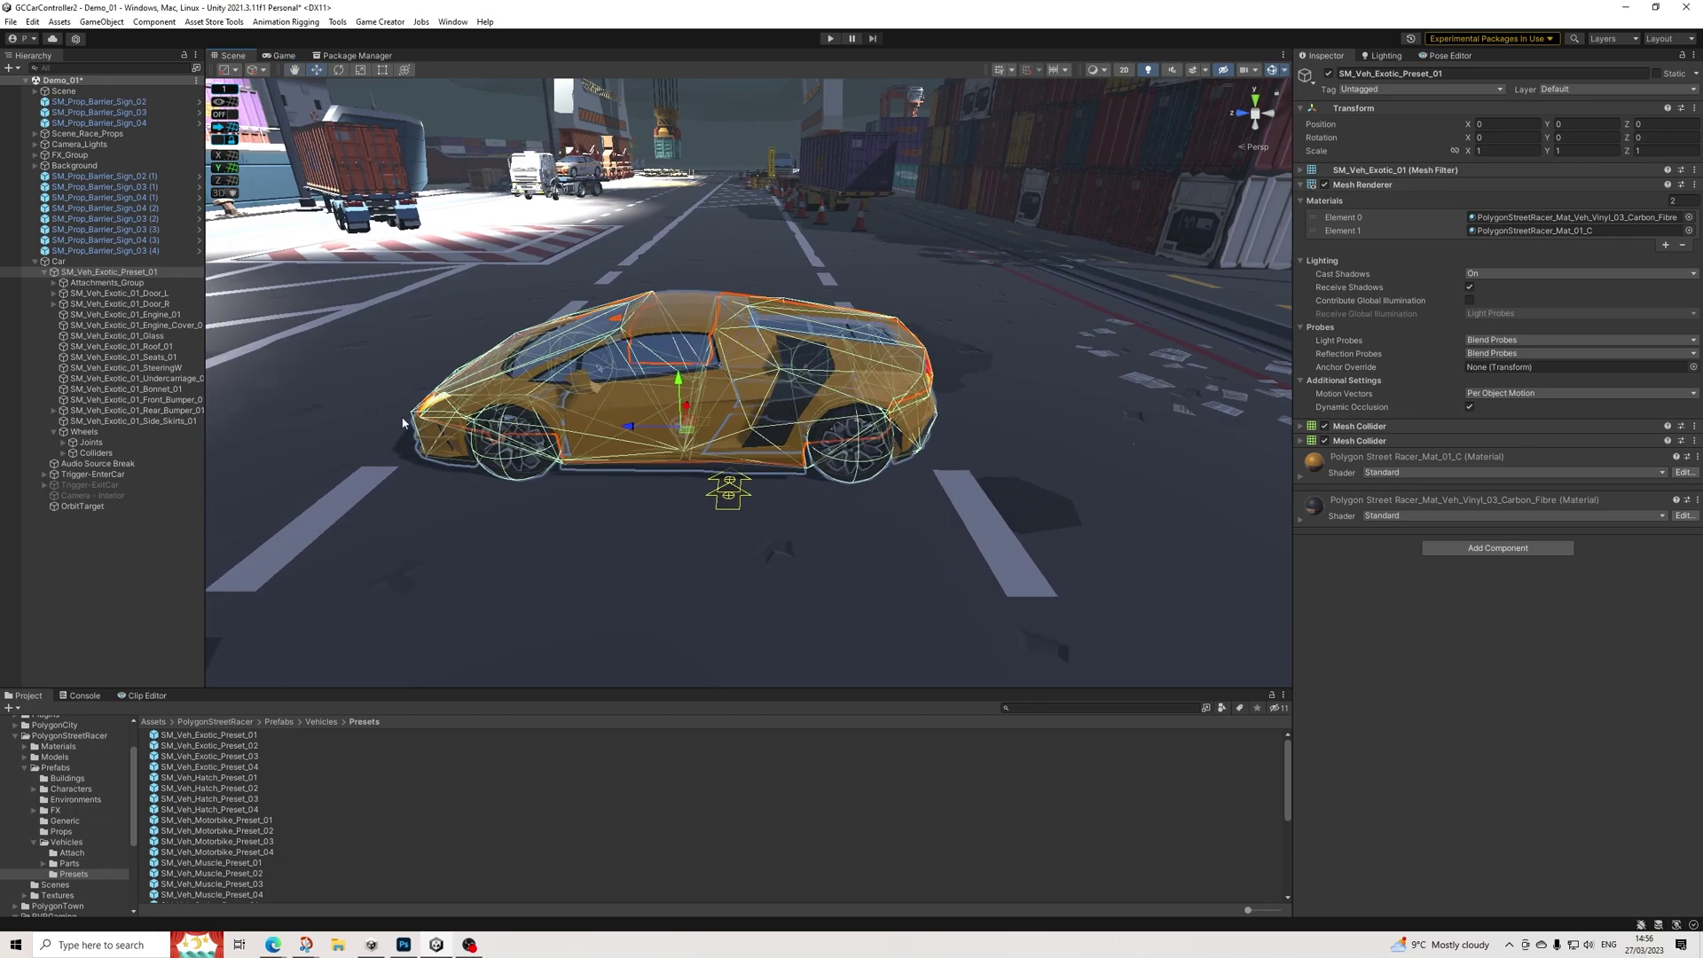
click(85, 432)
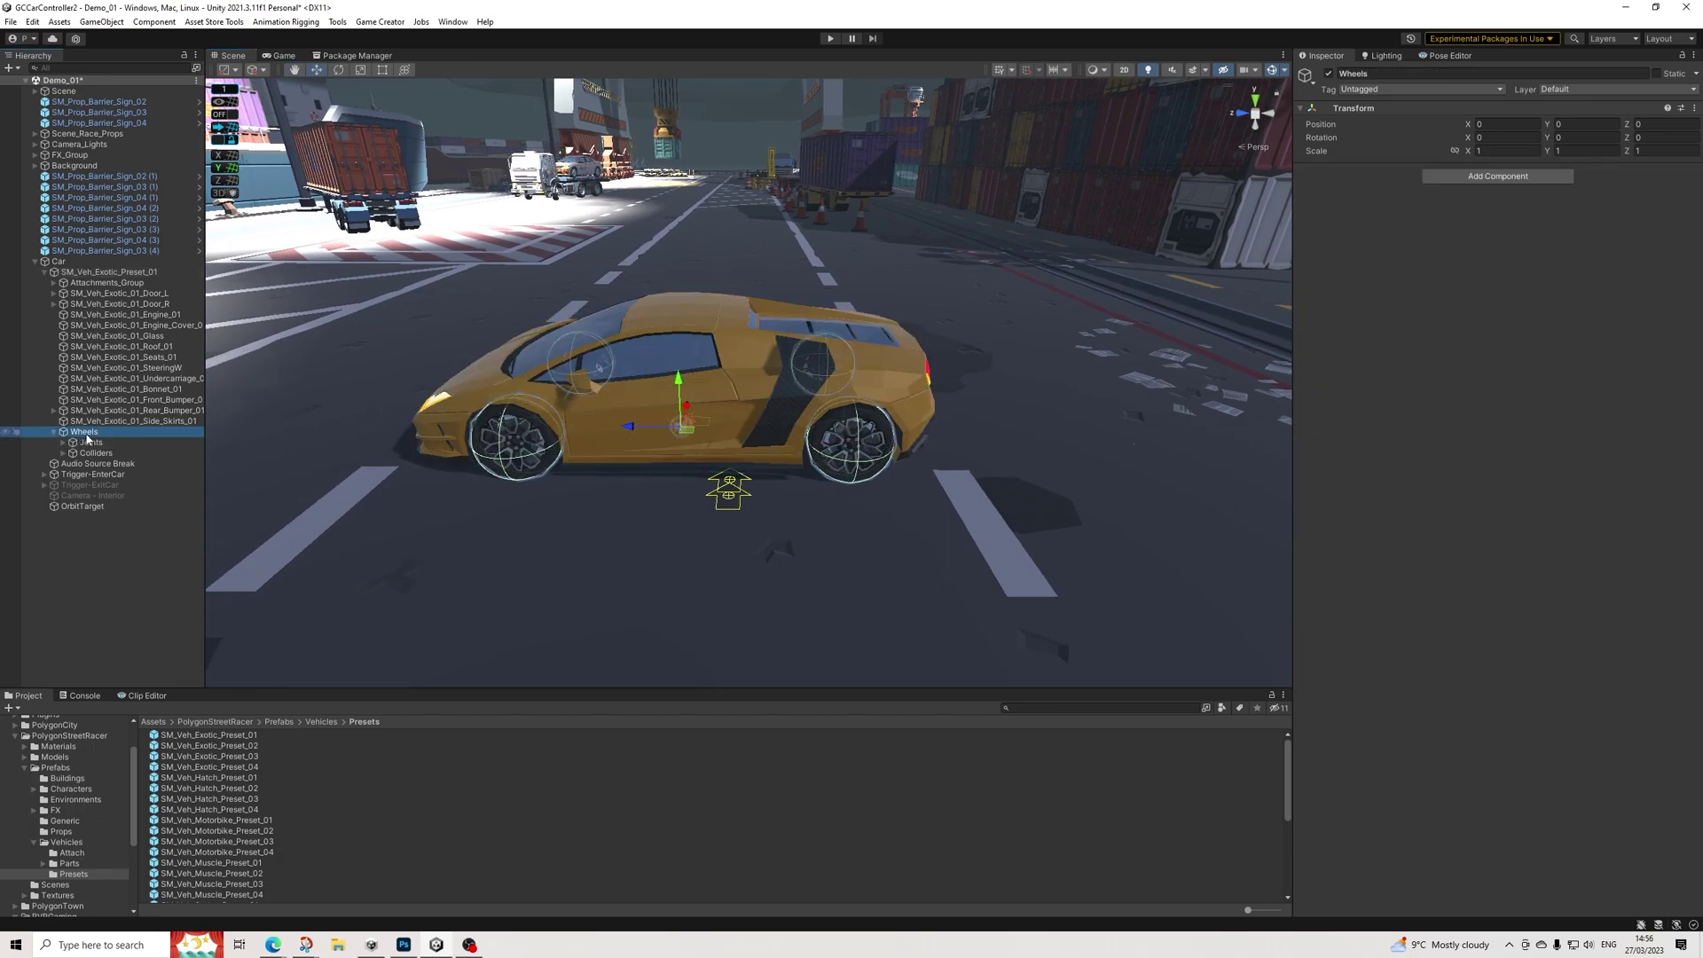
drag(86, 437, 60, 469)
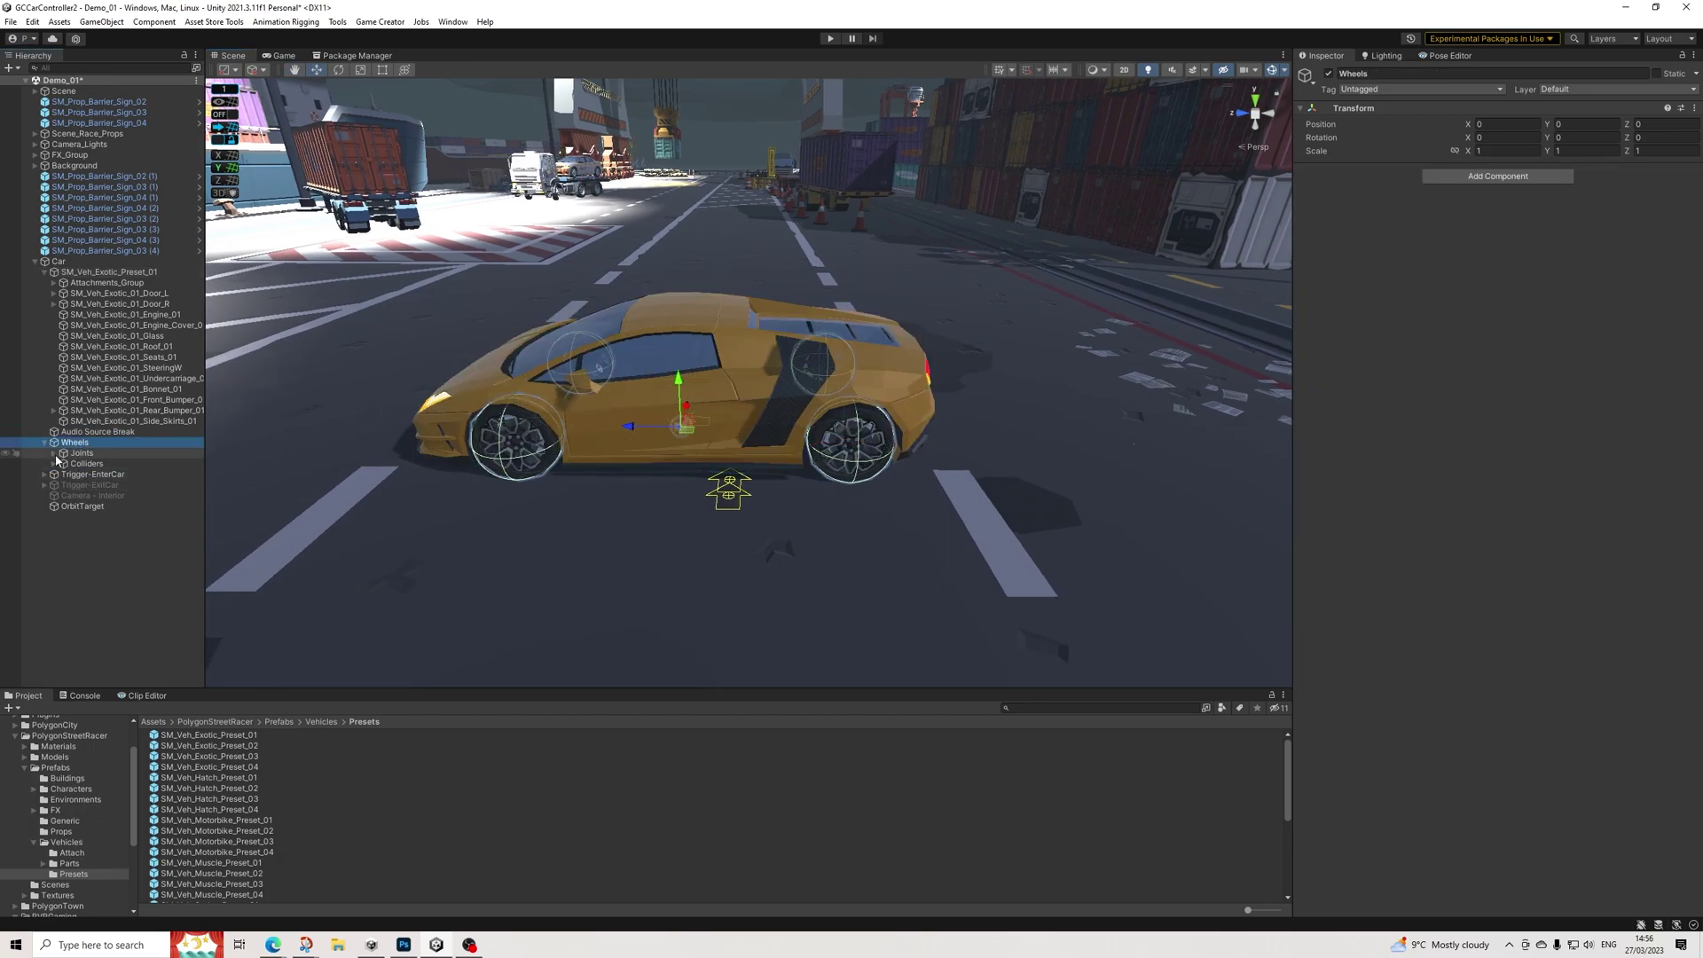
Remove the Sphere Collider component from the four wheels under Joints
click(54, 453)
click(132, 463)
shift+click(133, 495)
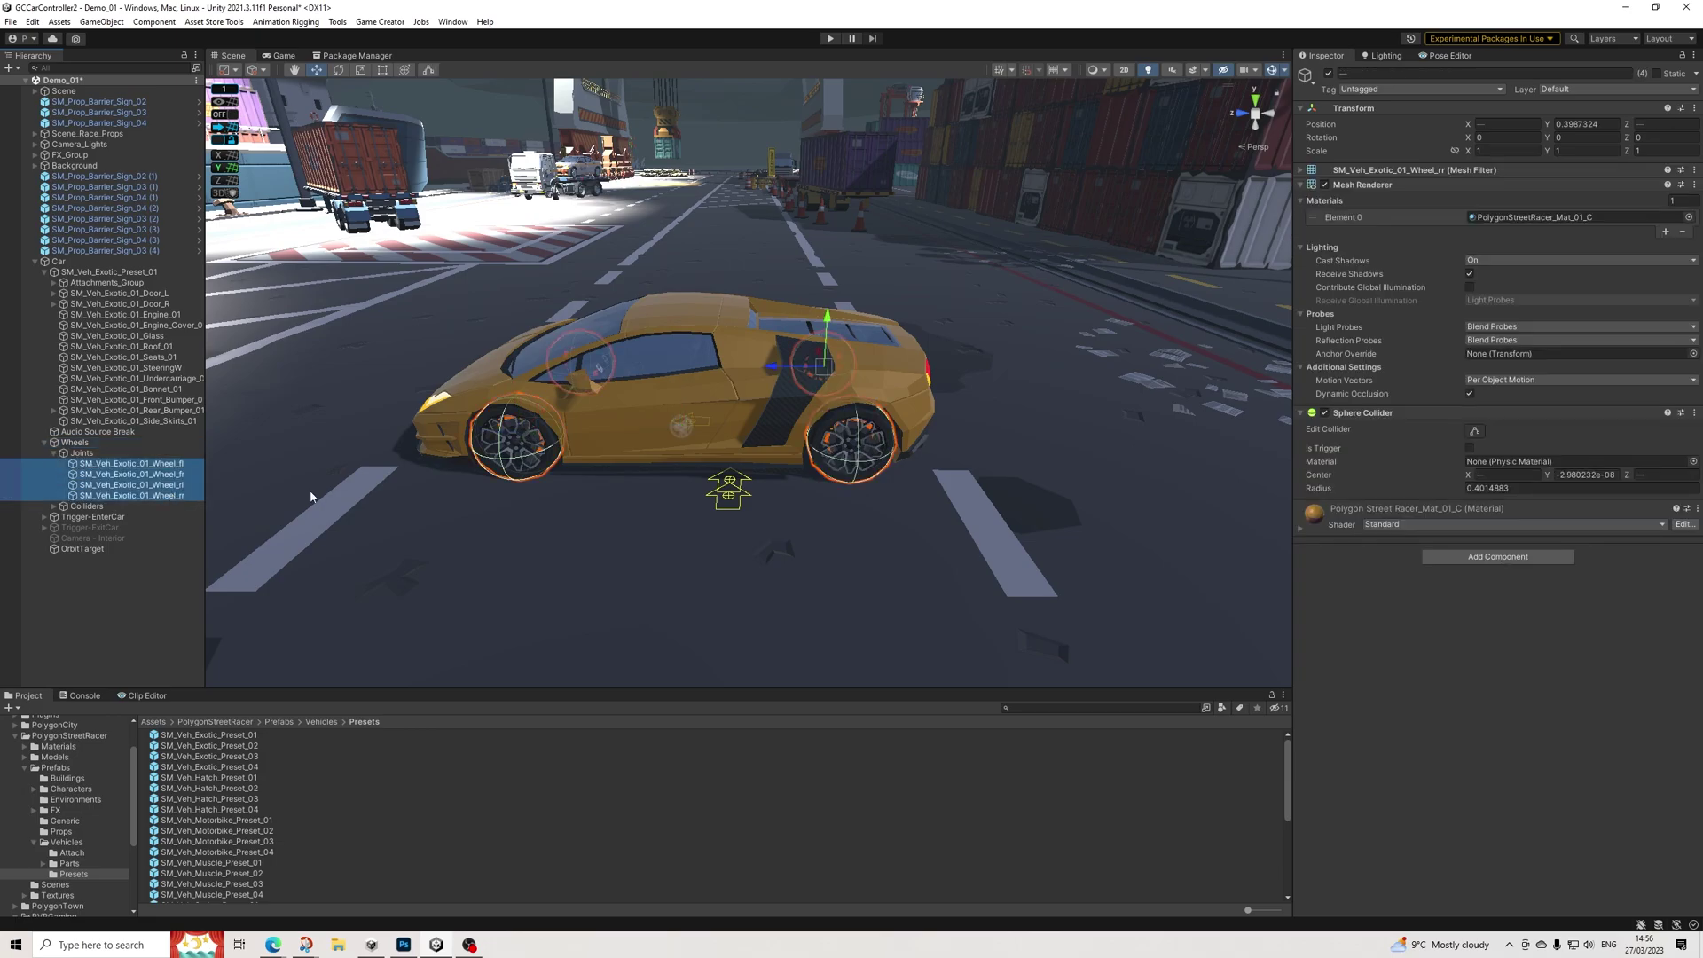
click(1695, 413)
click(1601, 444)
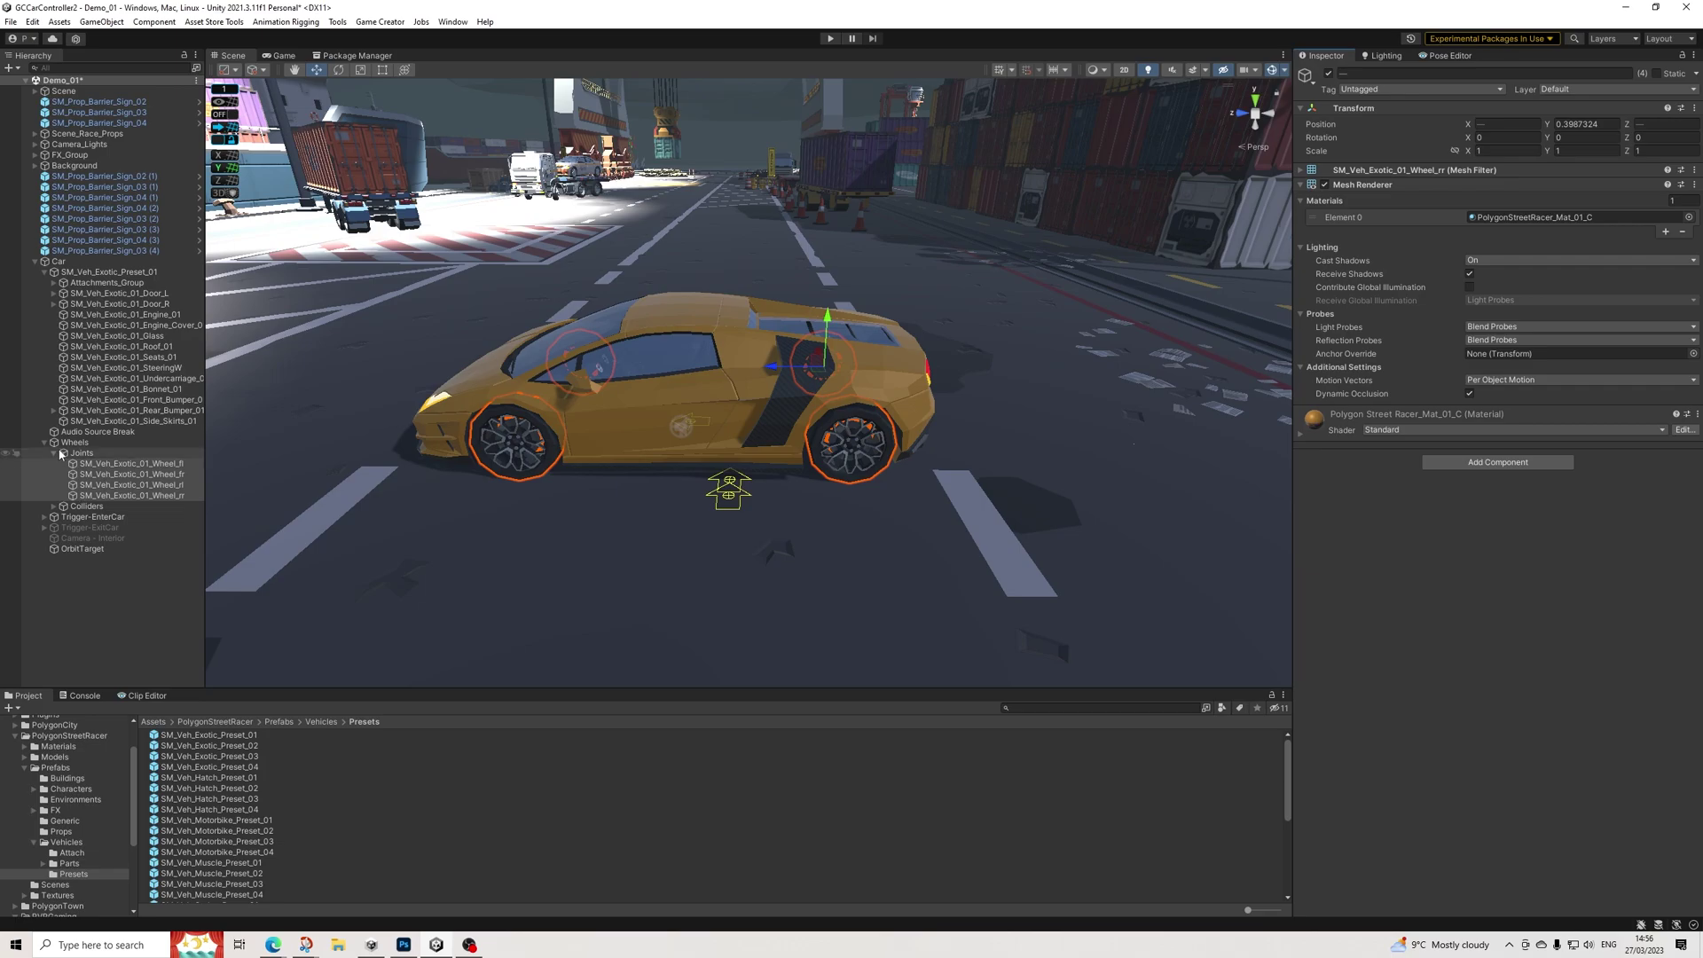
click(57, 507)
Strip the Mesh Renderer, Mesh Filter and Sphere Collider from the four Colliders wheels
click(54, 506)
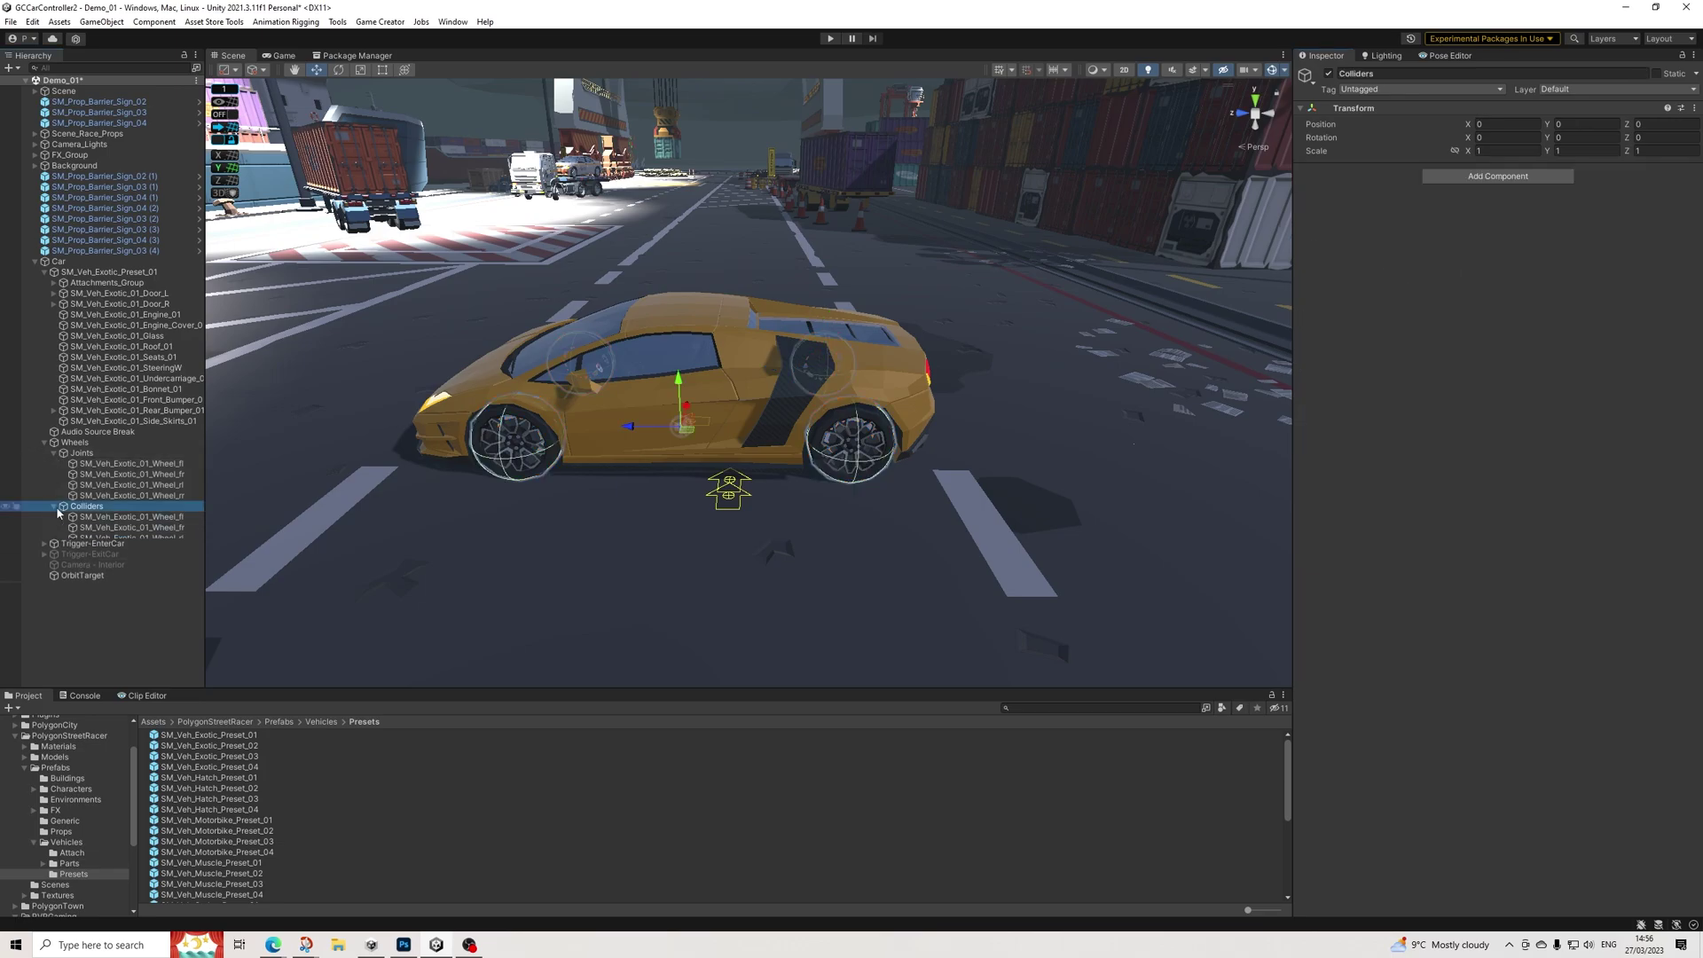
click(107, 517)
shift+click(161, 549)
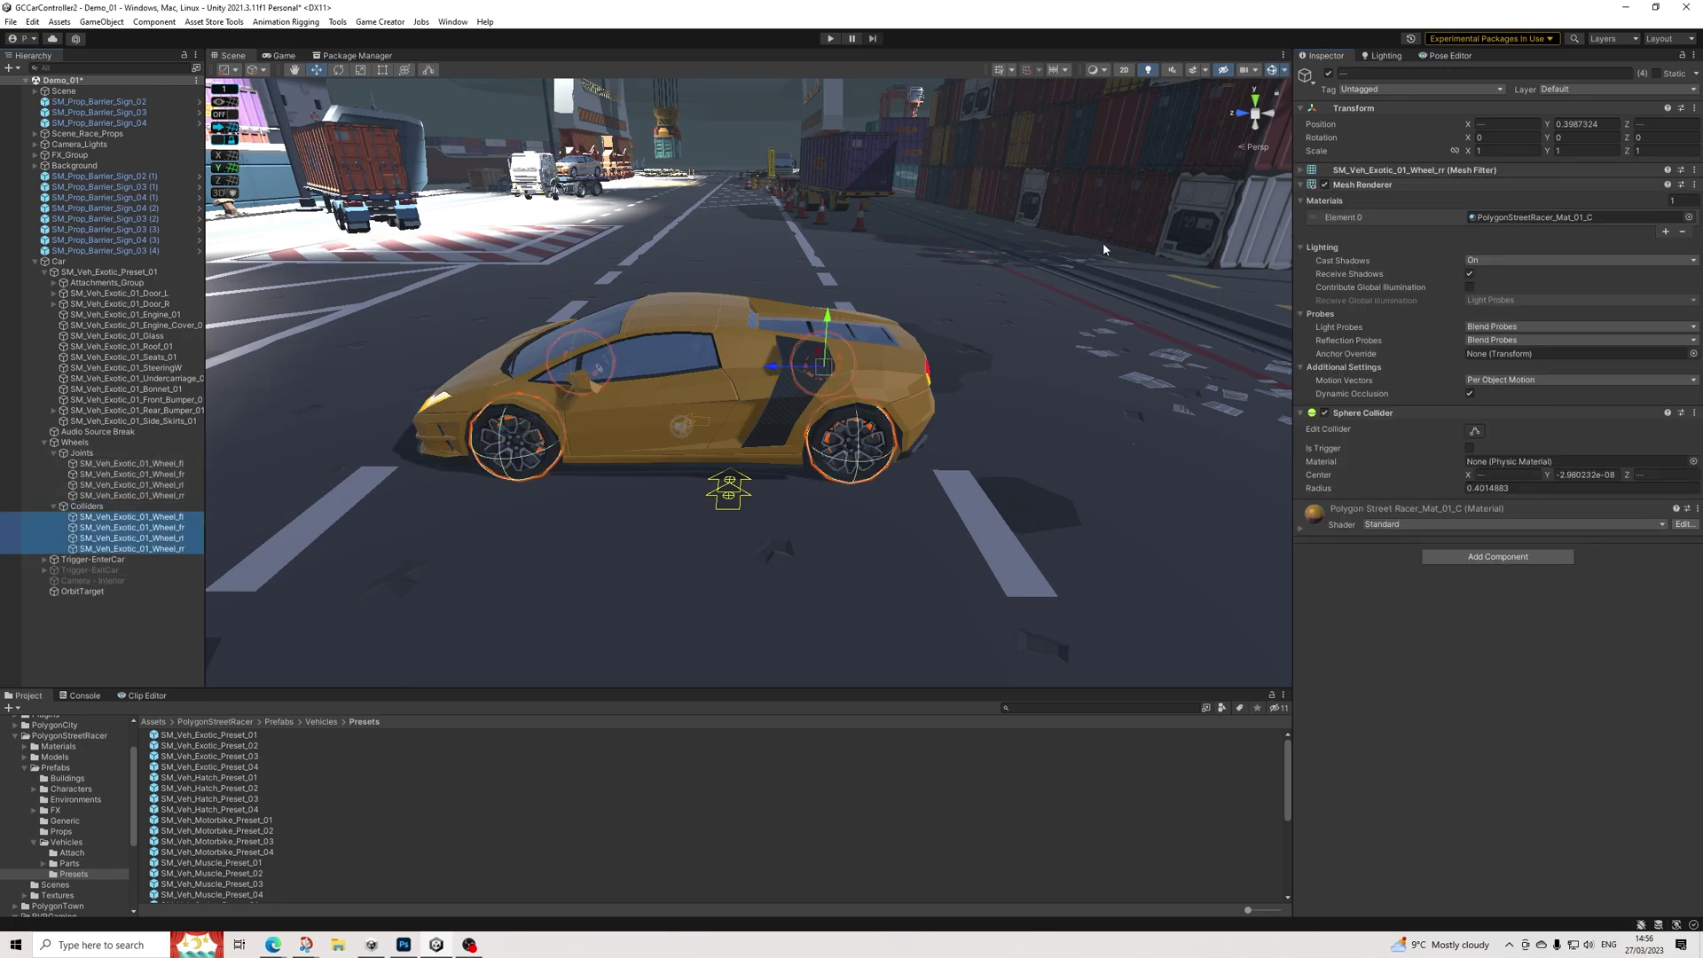
click(1693, 187)
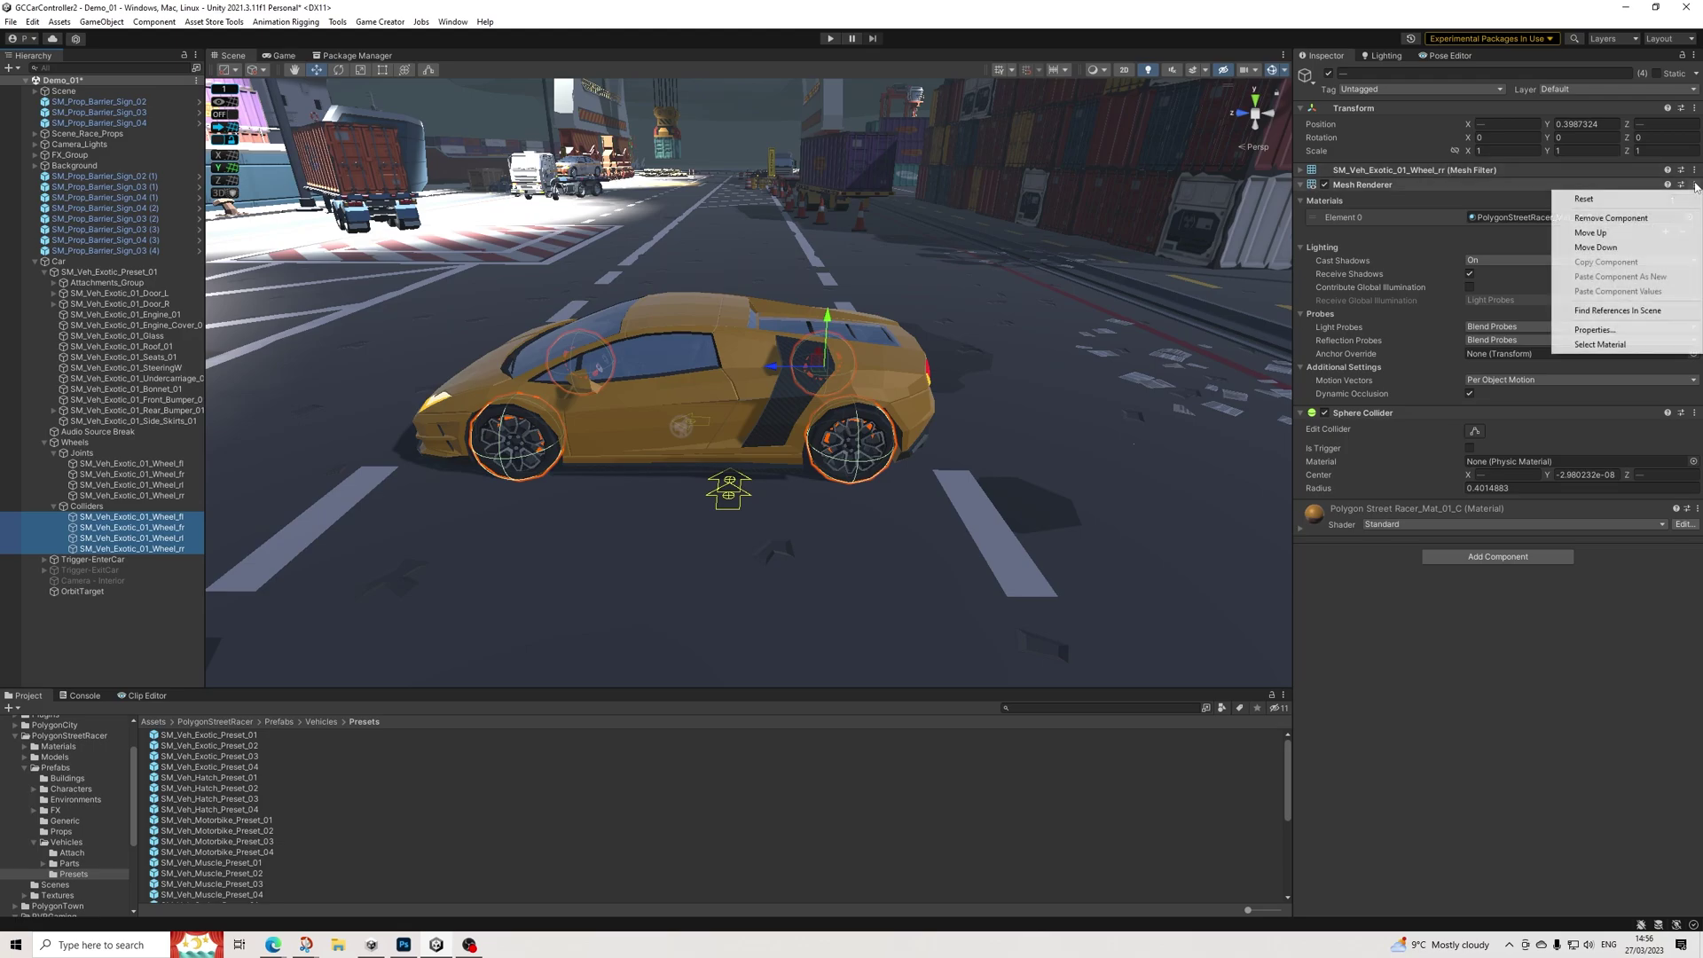
click(1620, 221)
click(1694, 172)
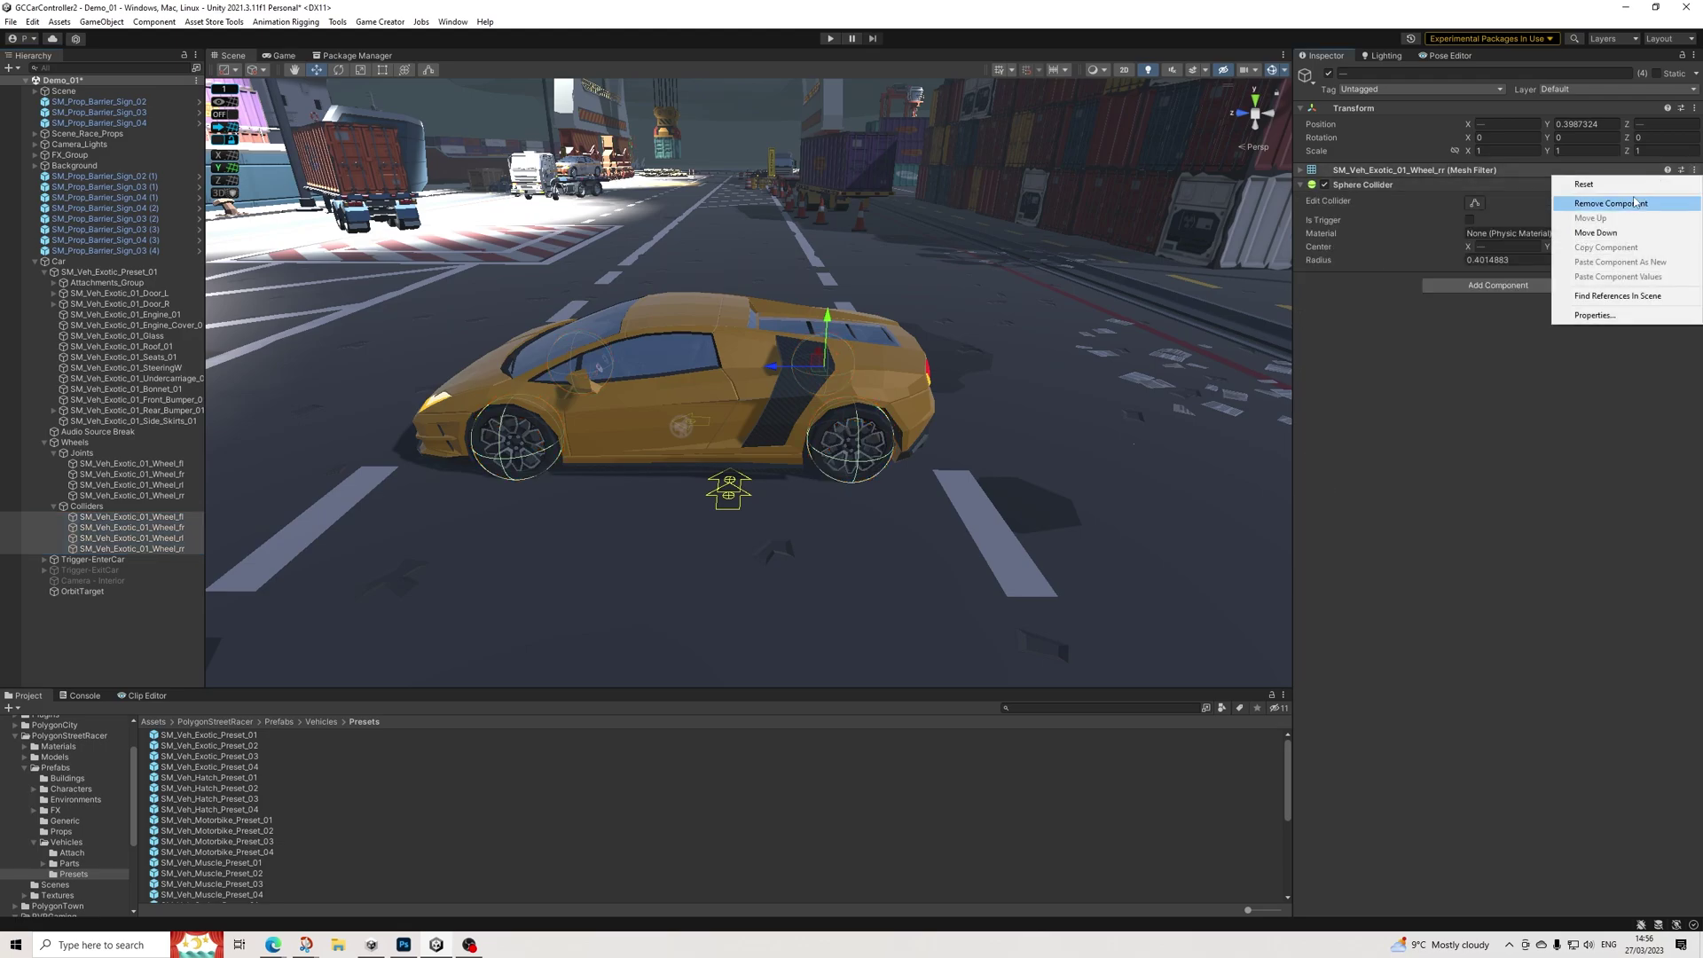
click(1620, 203)
click(1694, 170)
click(1620, 204)
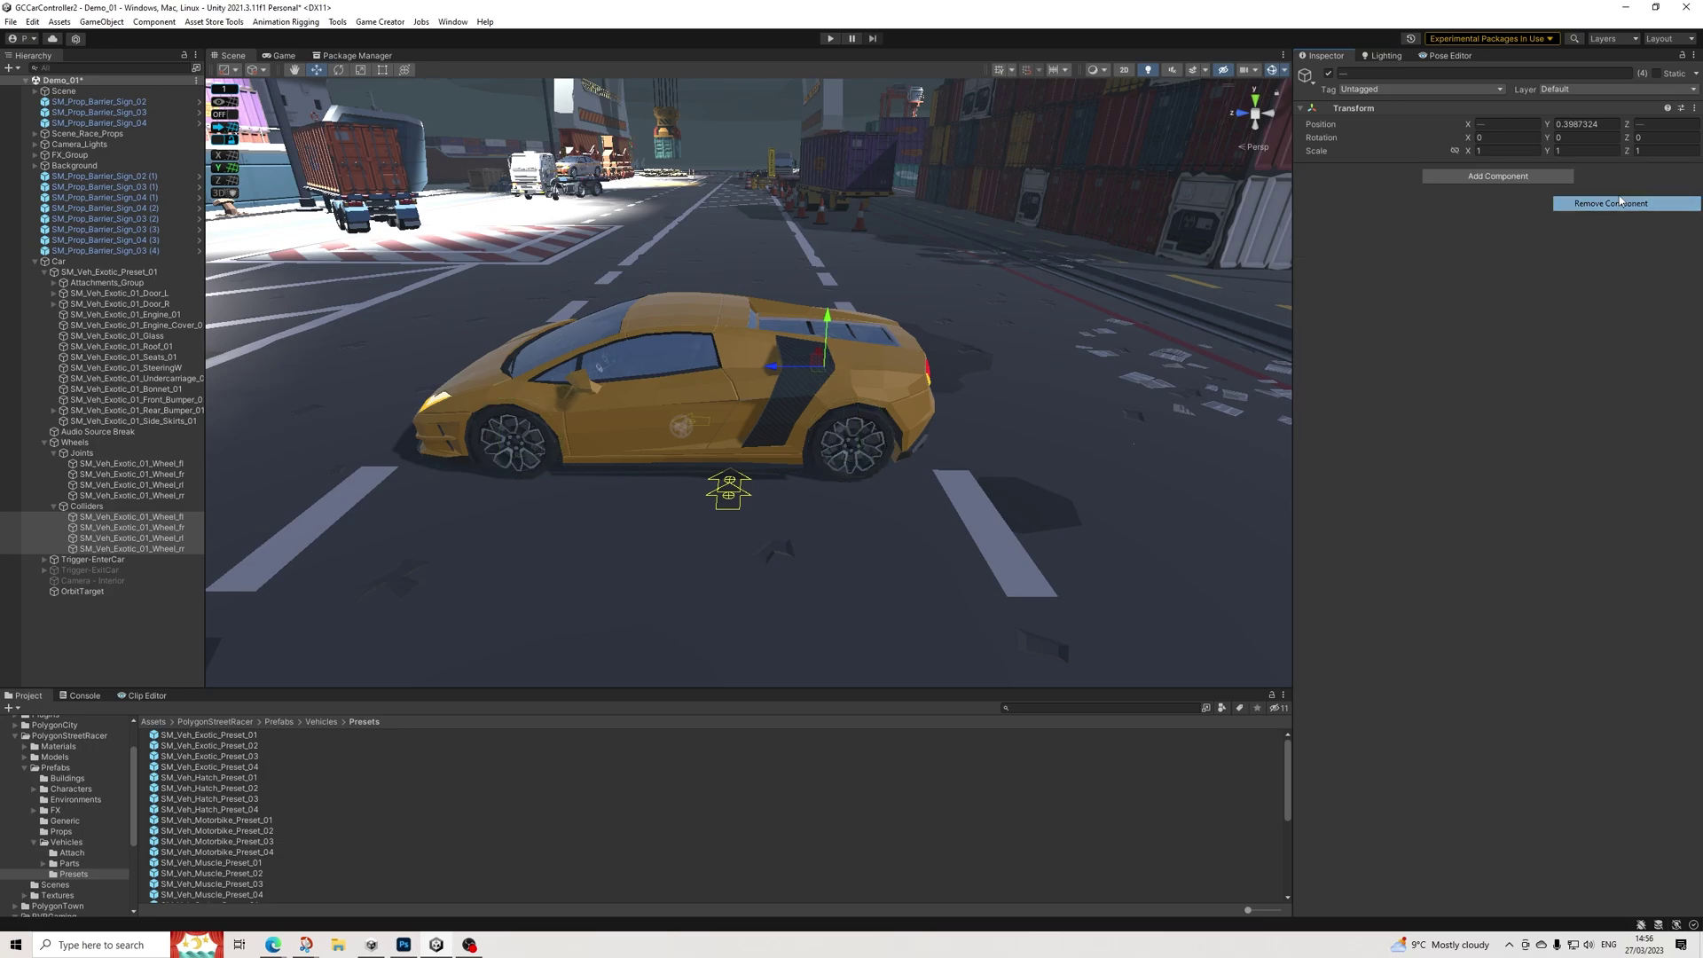
Add Wheel Colliders with radius 0.4 and set their Position Y to 0.55
click(1499, 177)
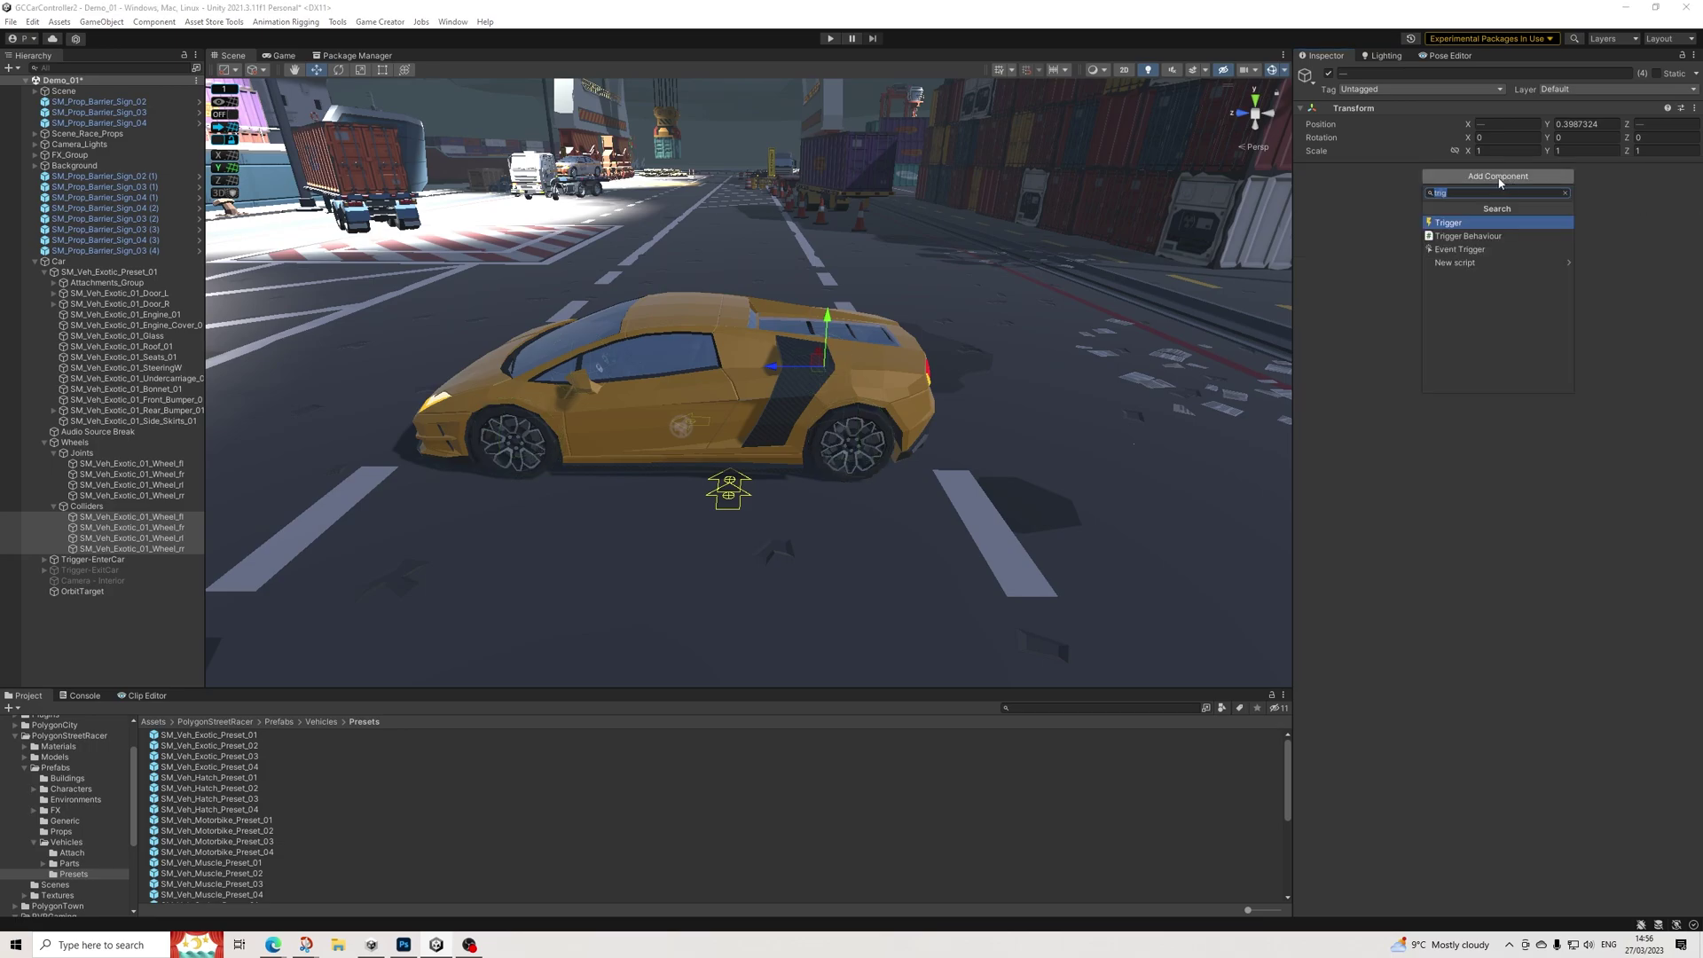
text(whee)
key(Return)
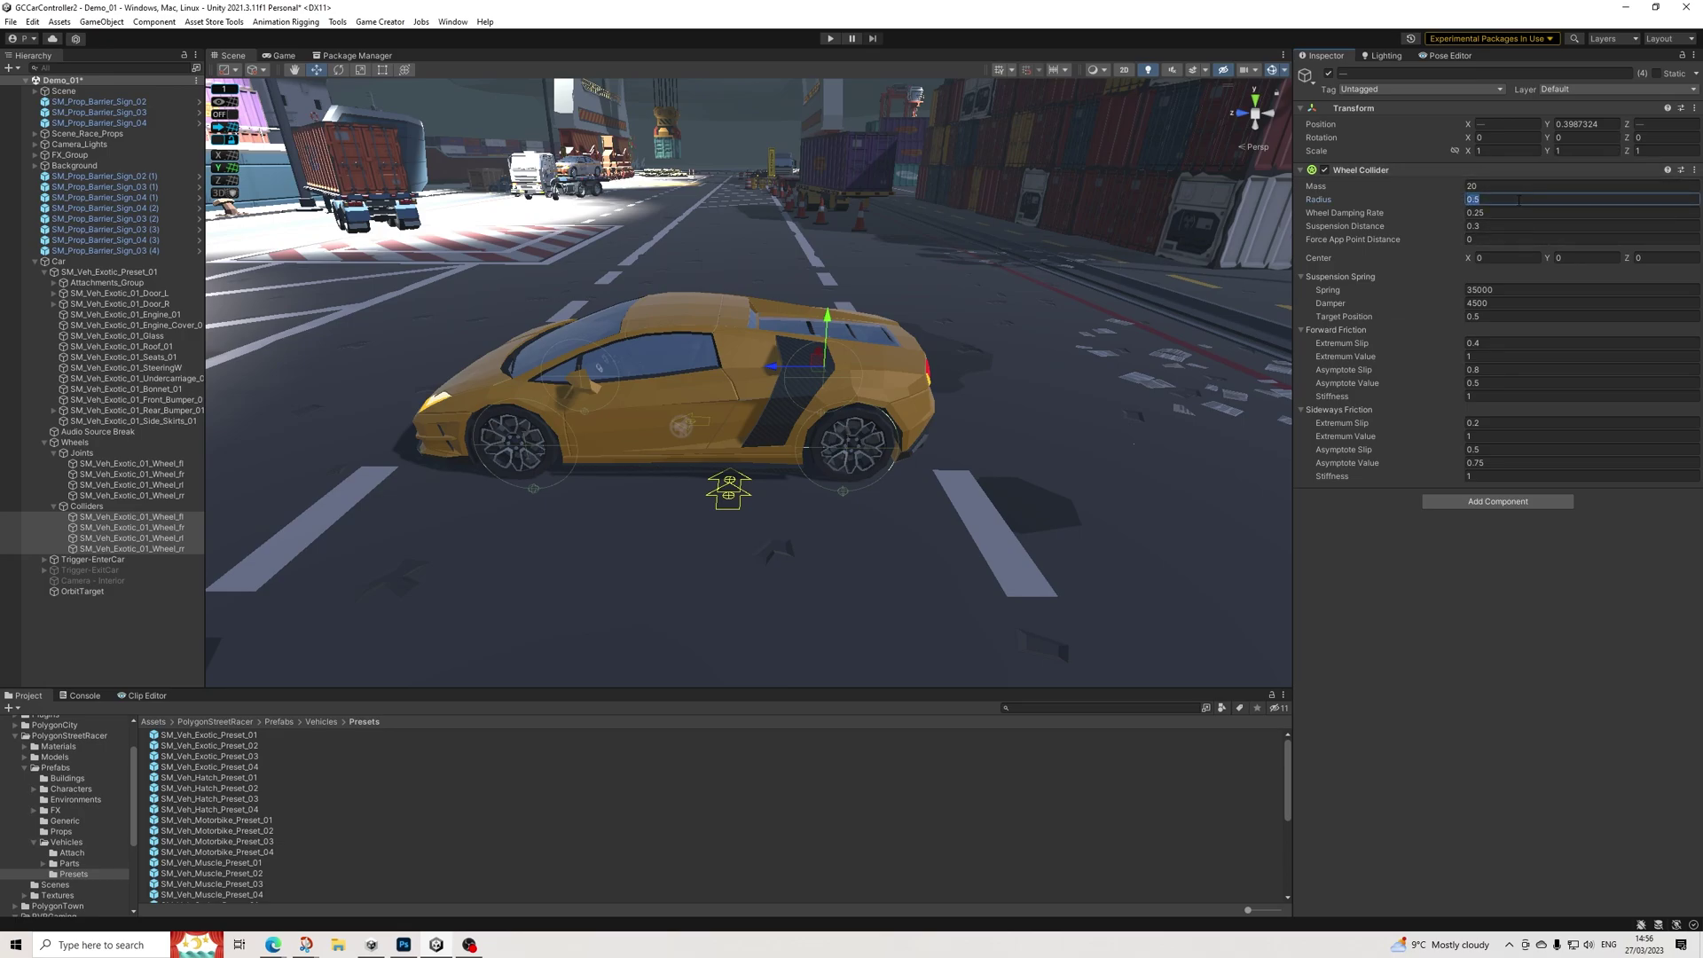
text(0)
alt+drag(992, 319, 954, 240)
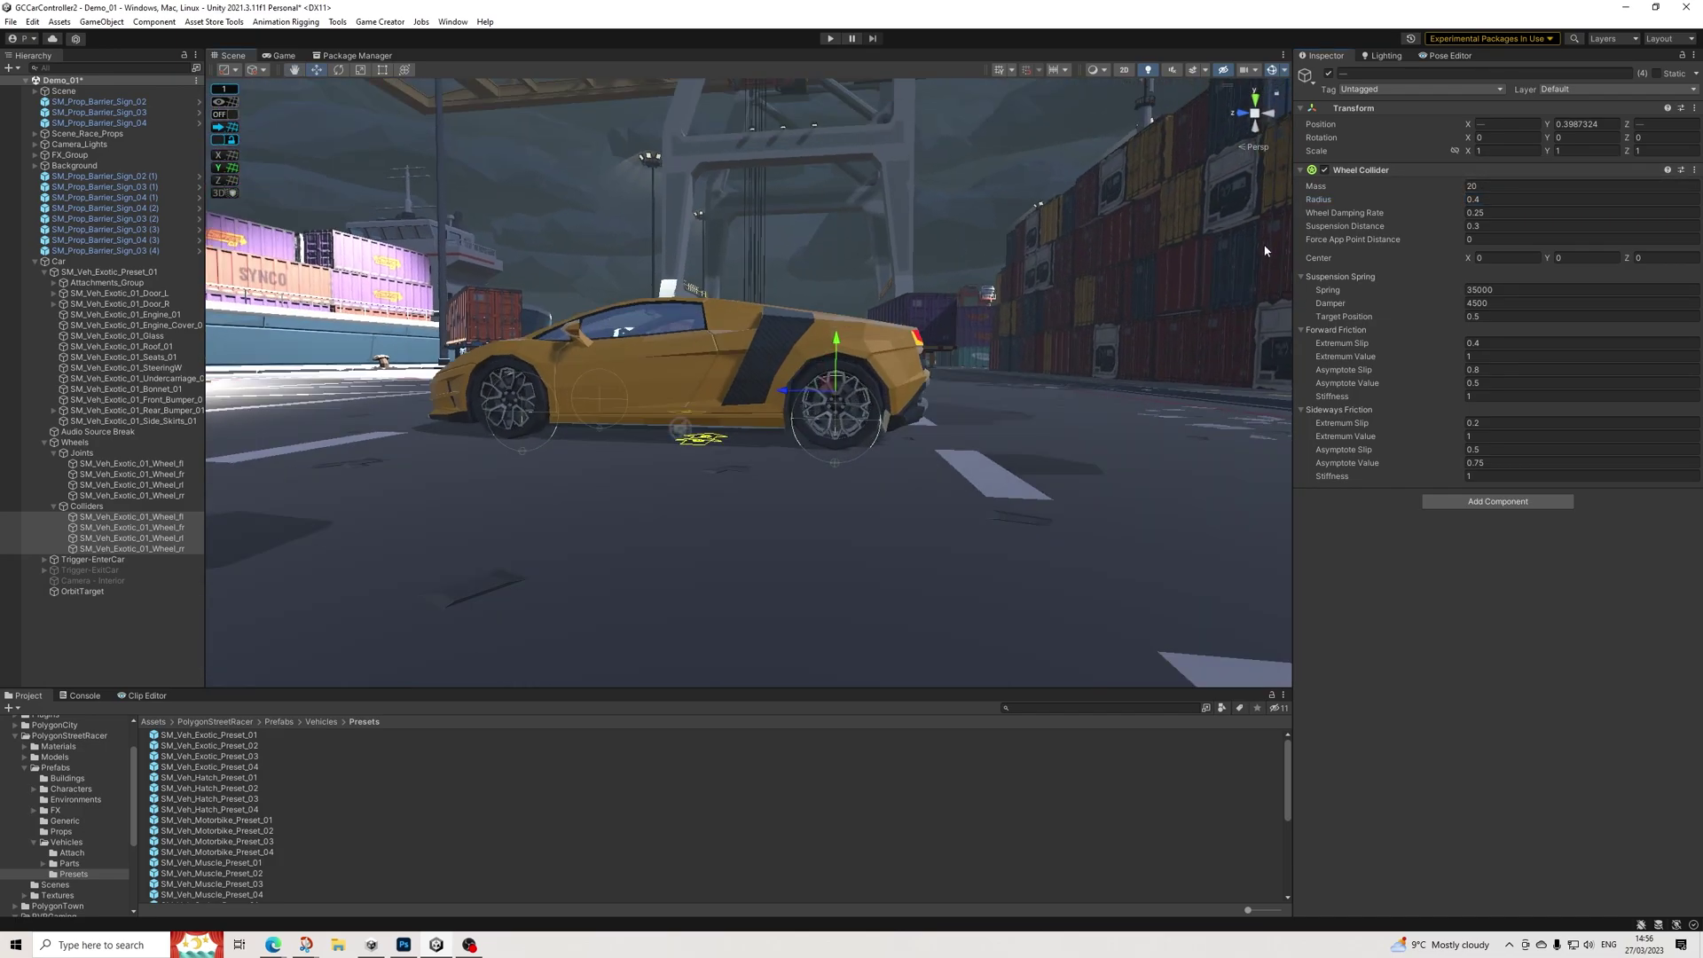
drag(1551, 129, 1559, 131)
click(1592, 129)
text(0.5)
alt+drag(962, 382, 1272, 328)
click(1607, 123)
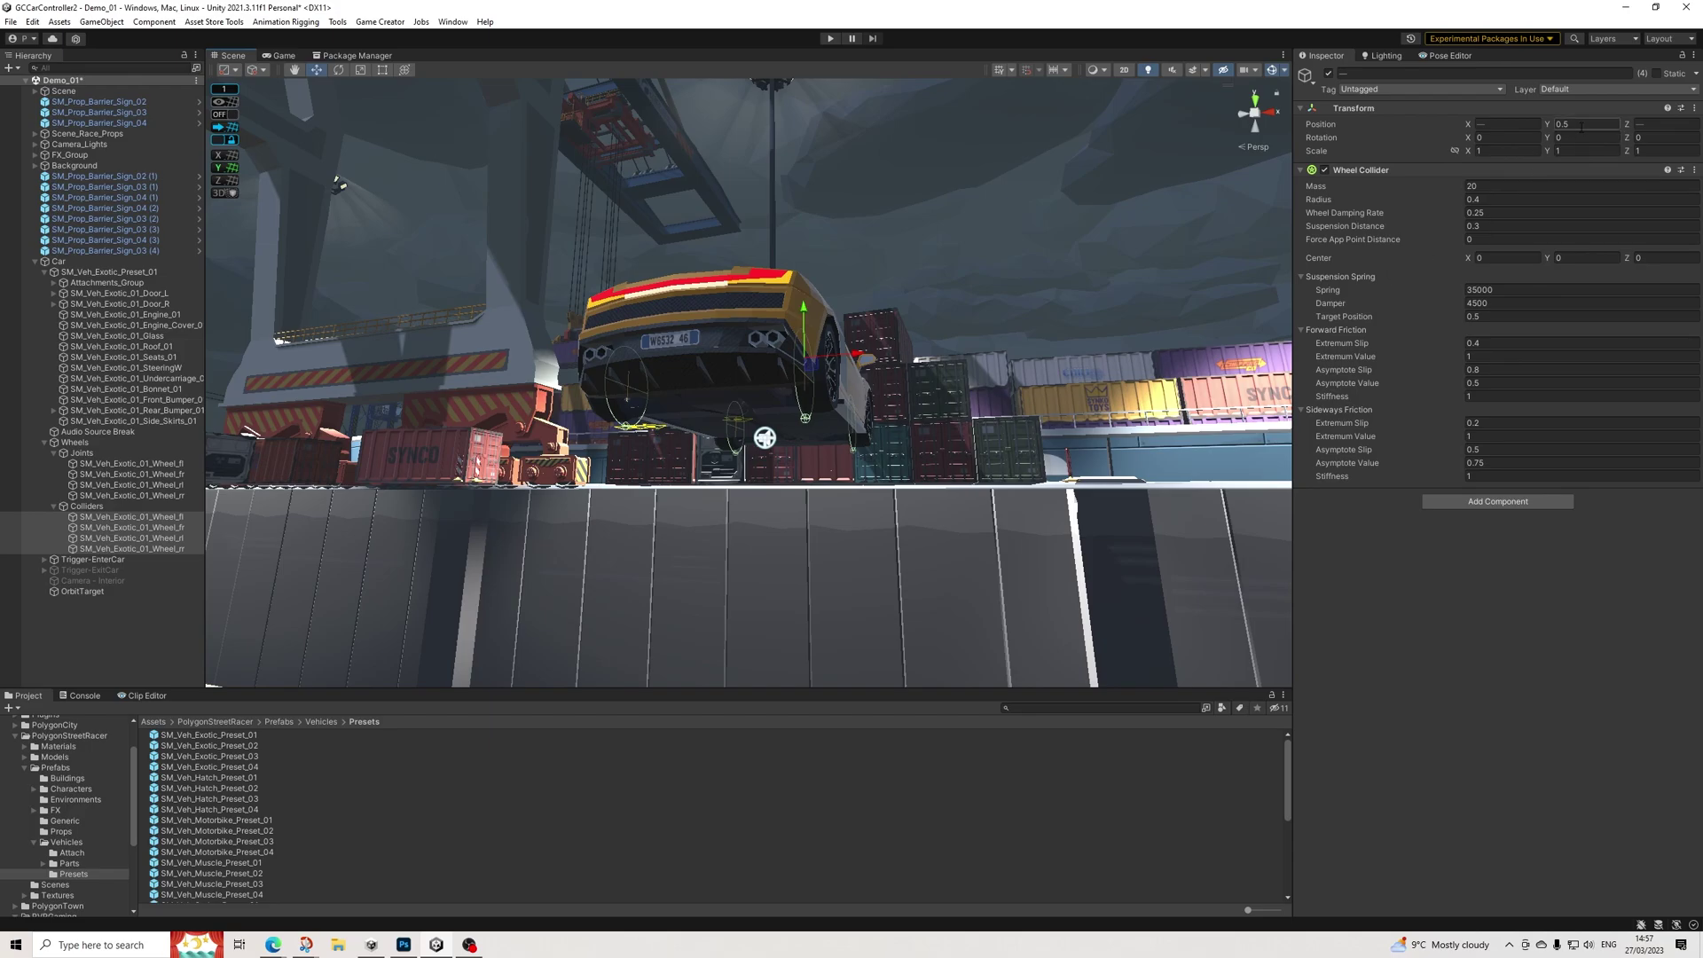
text(0.55)
alt+drag(668, 230, 983, 505)
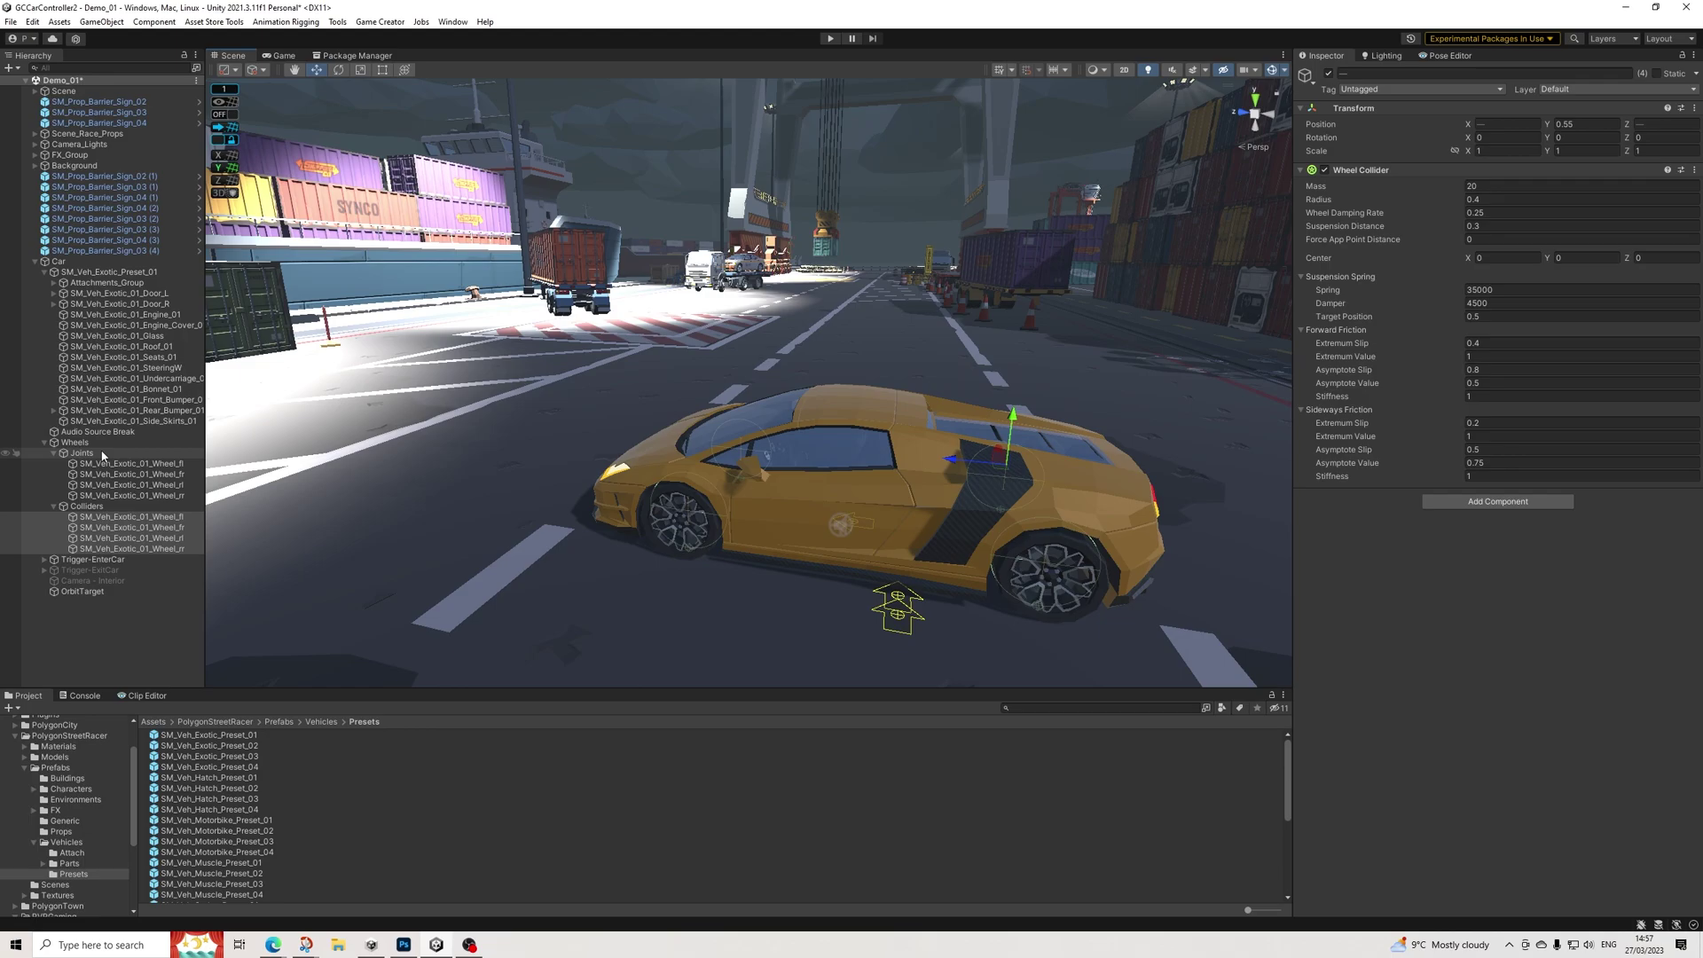
click(57, 262)
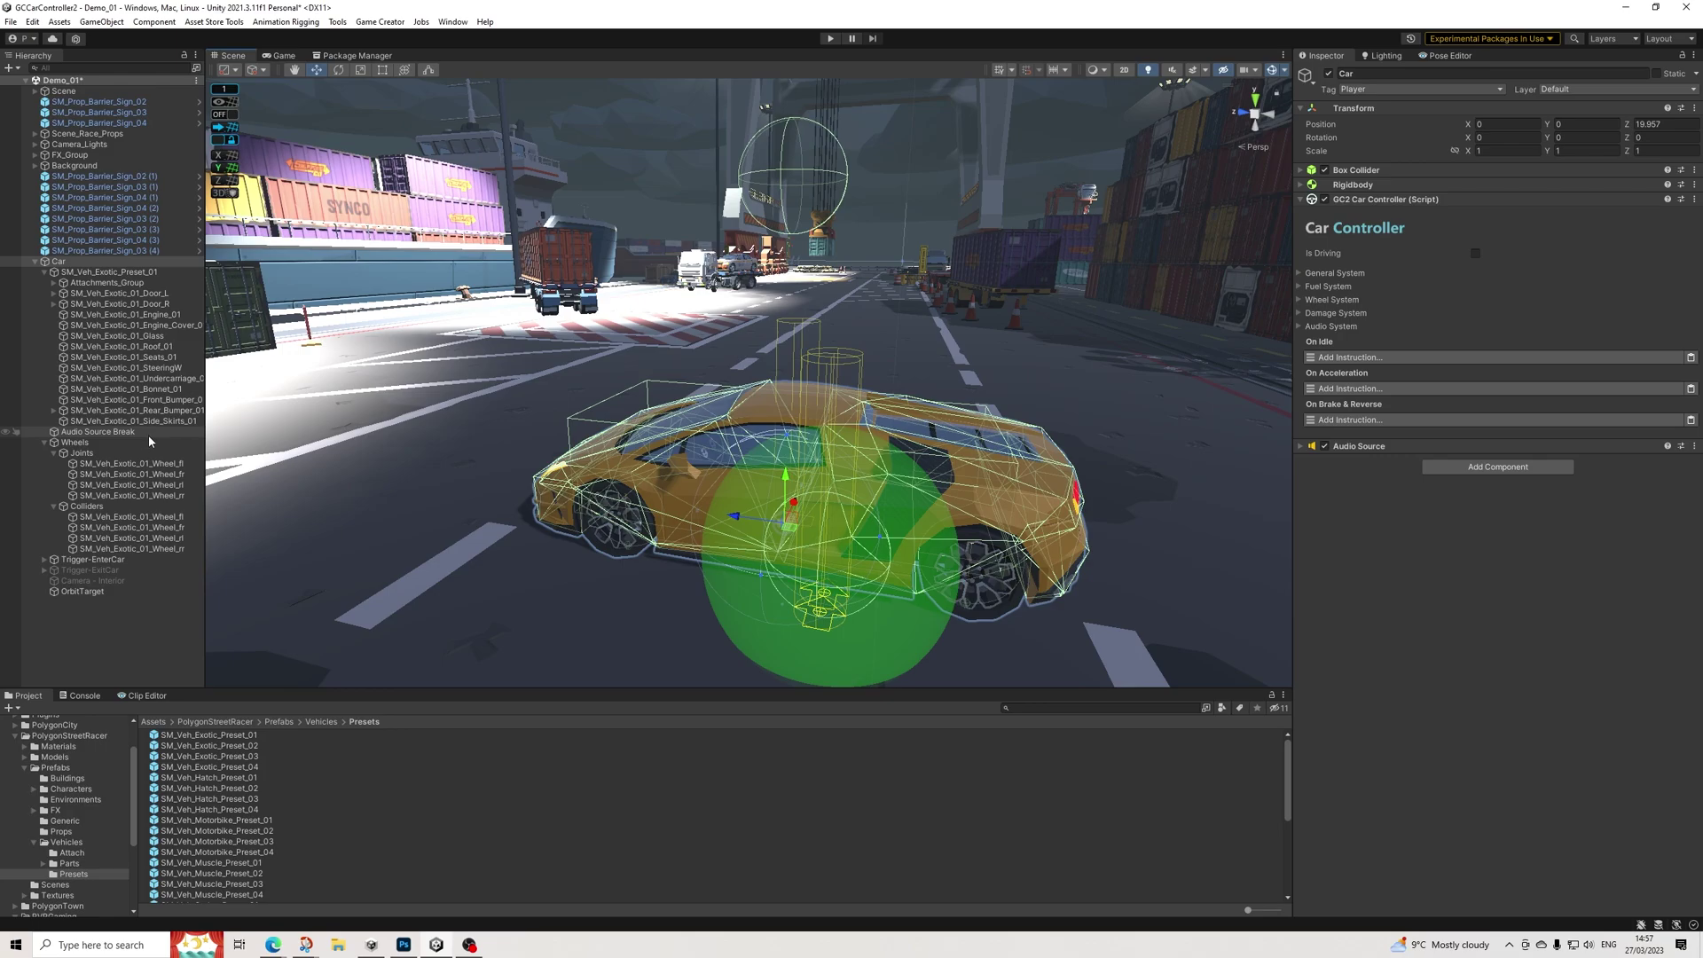
Deactivate the Trigger-EnterCar object
click(76, 561)
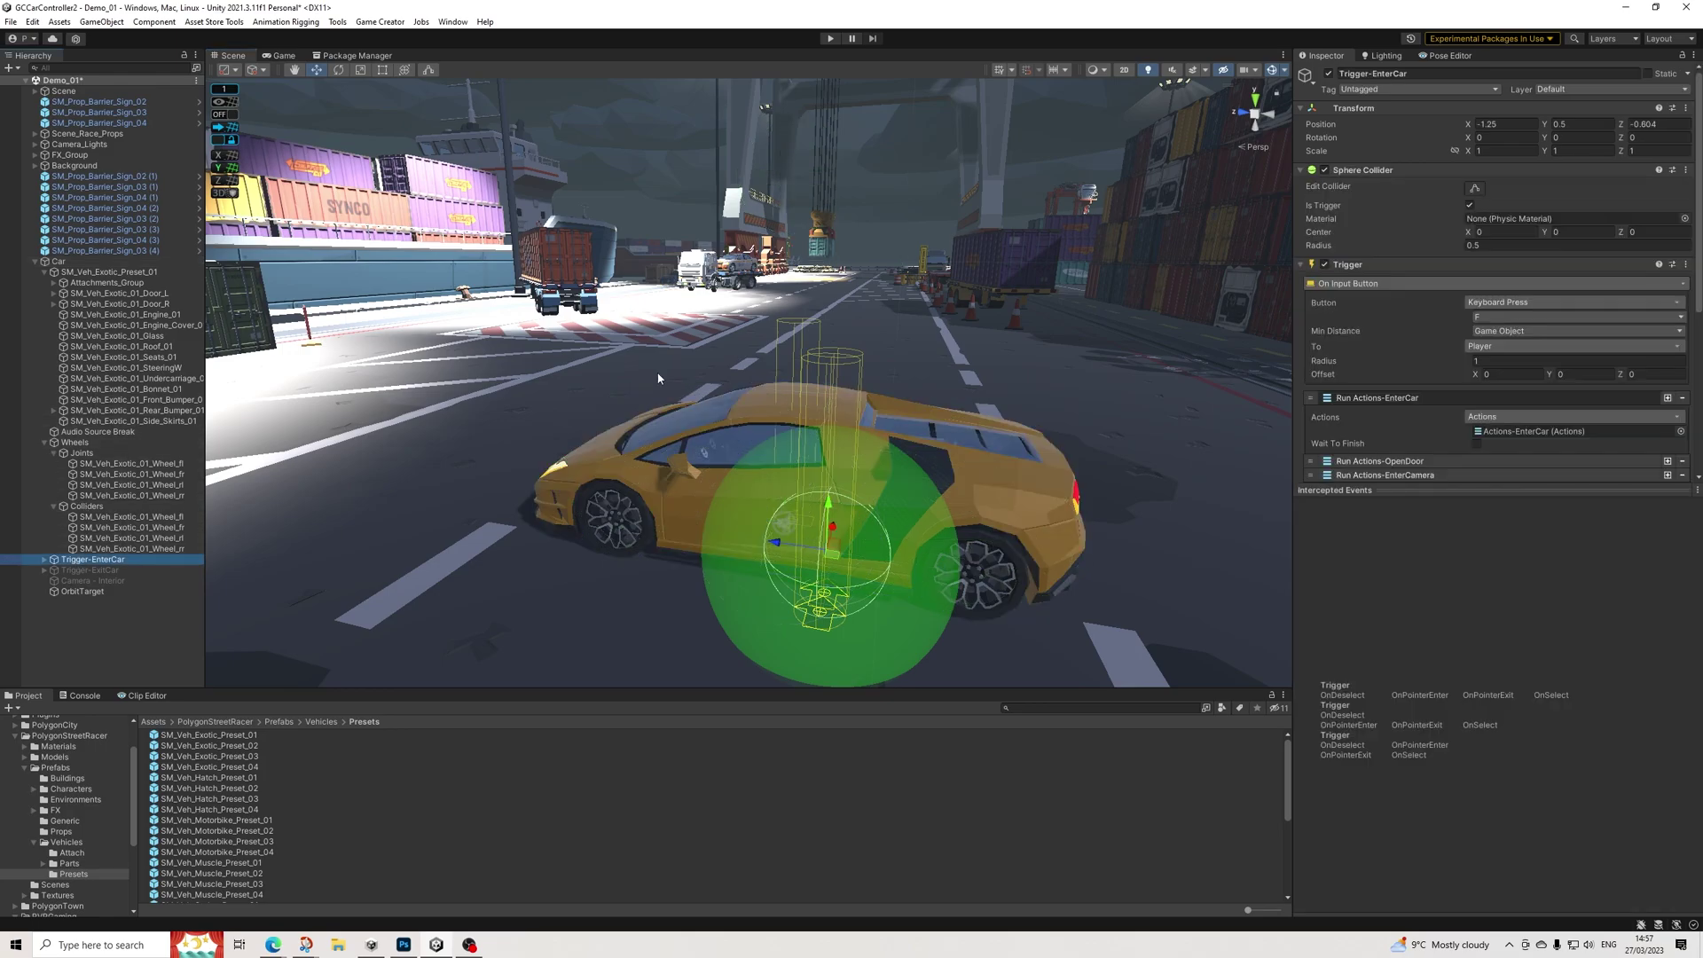
click(1329, 74)
click(78, 639)
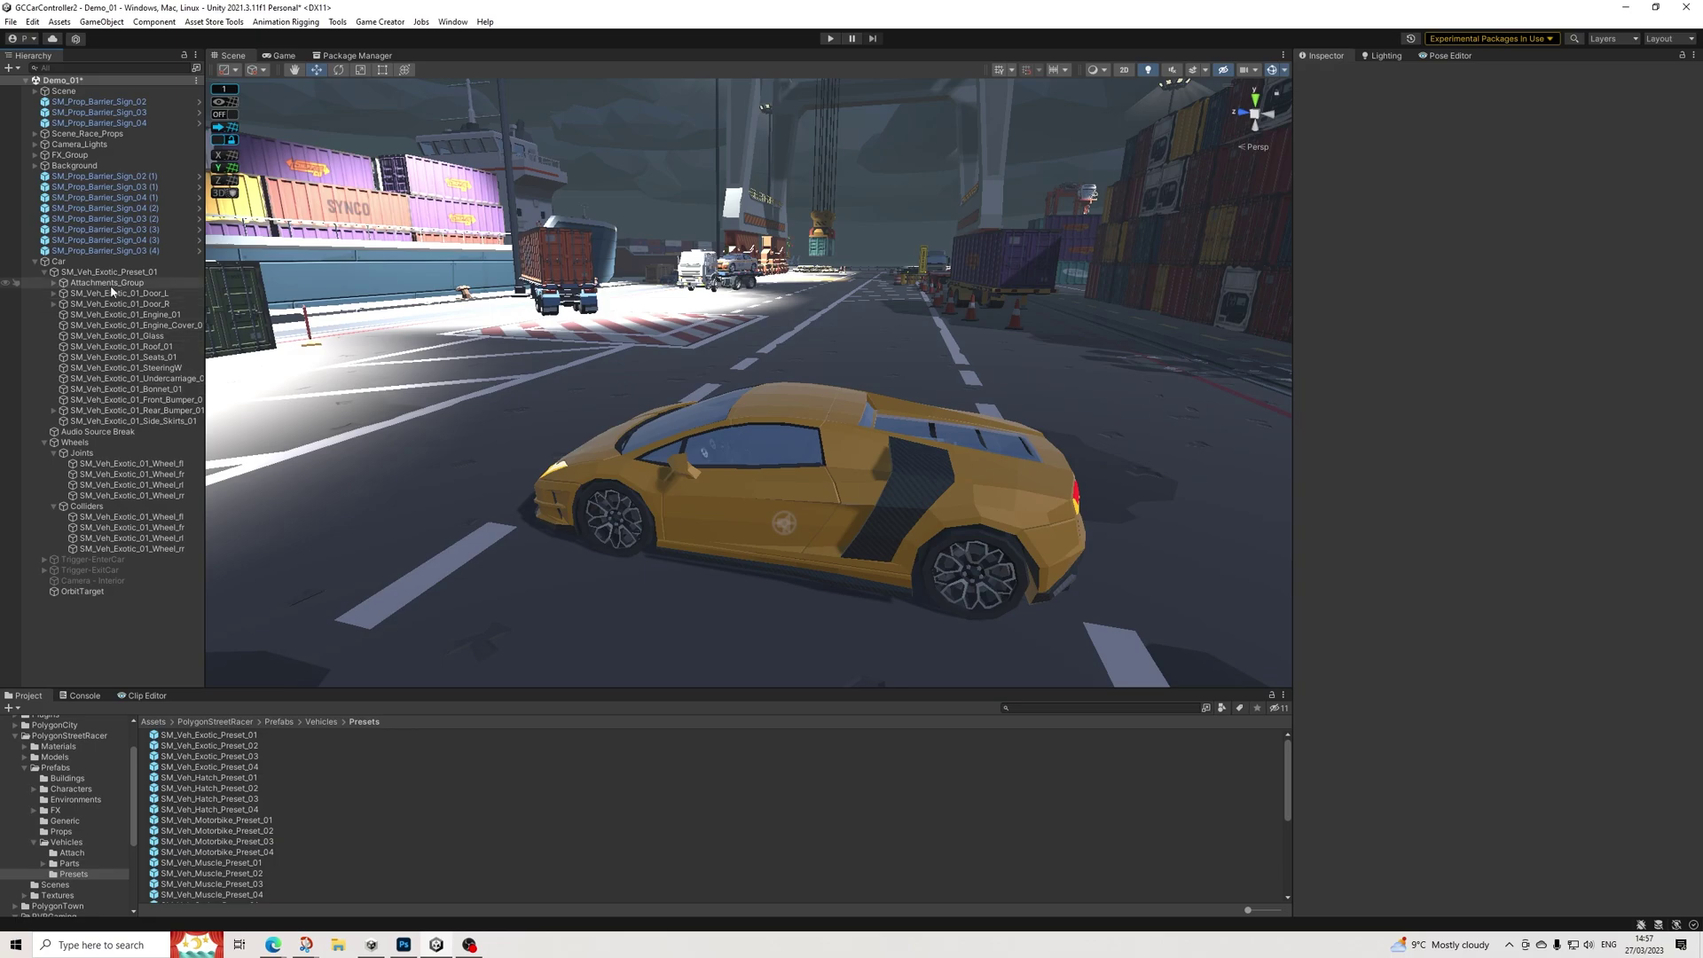
Disable the Mesh Colliders on the front and rear bumpers and the exotic car body
click(155, 400)
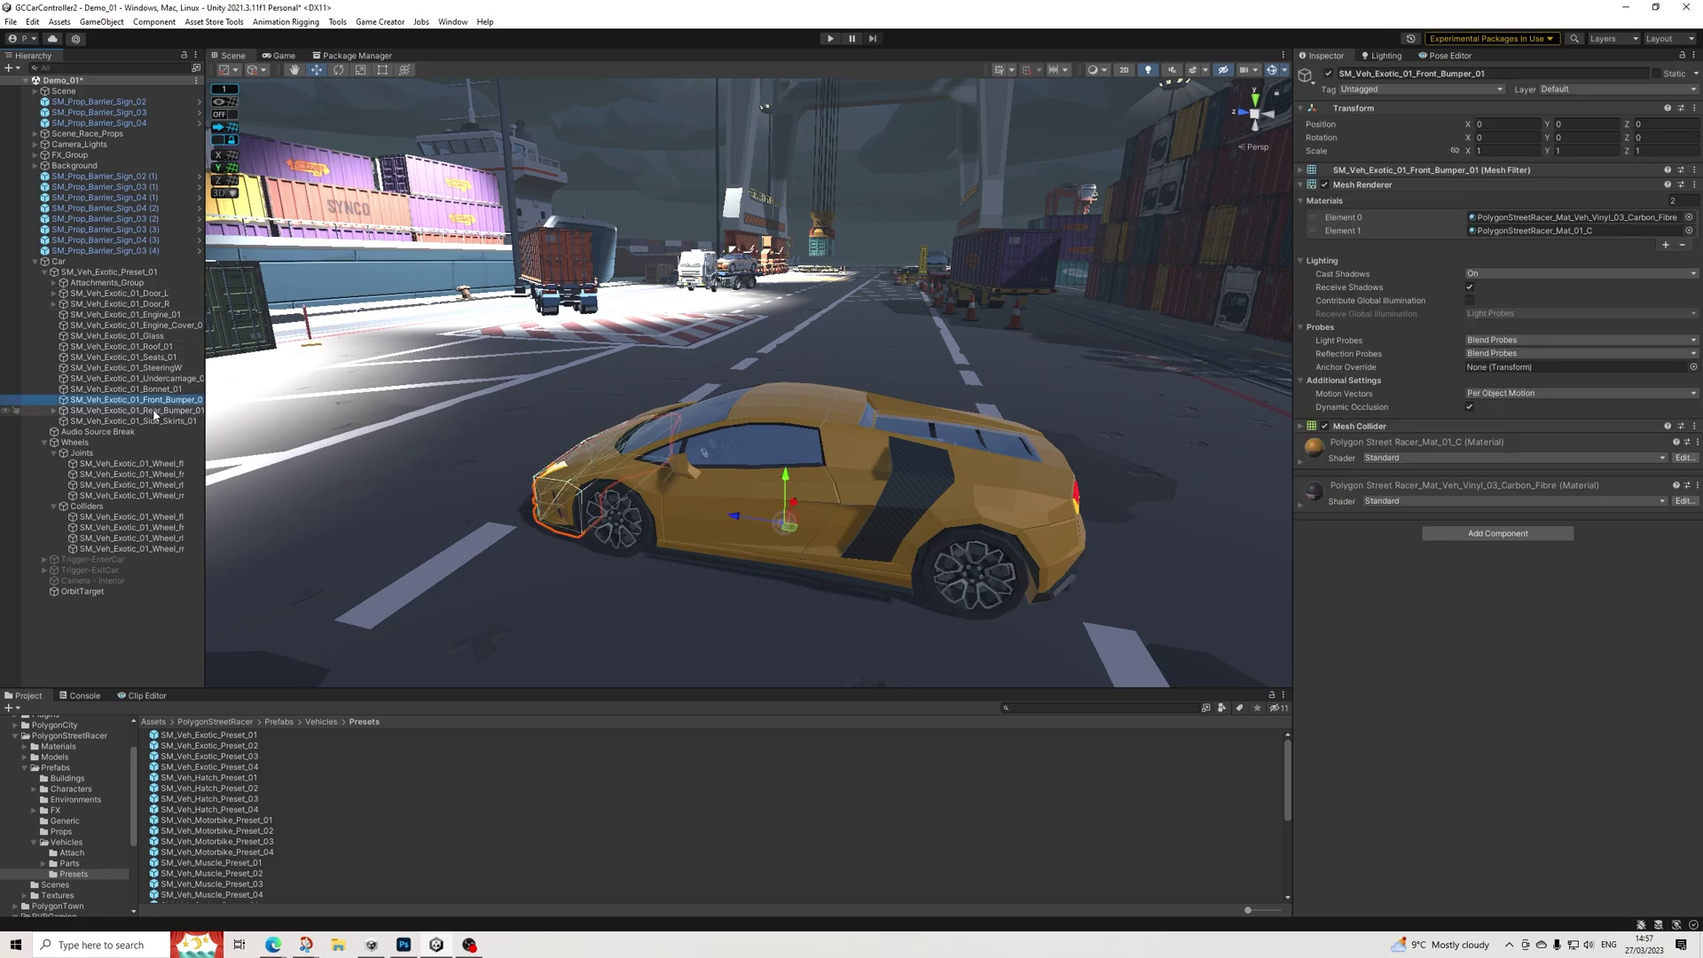
ctrl+click(158, 410)
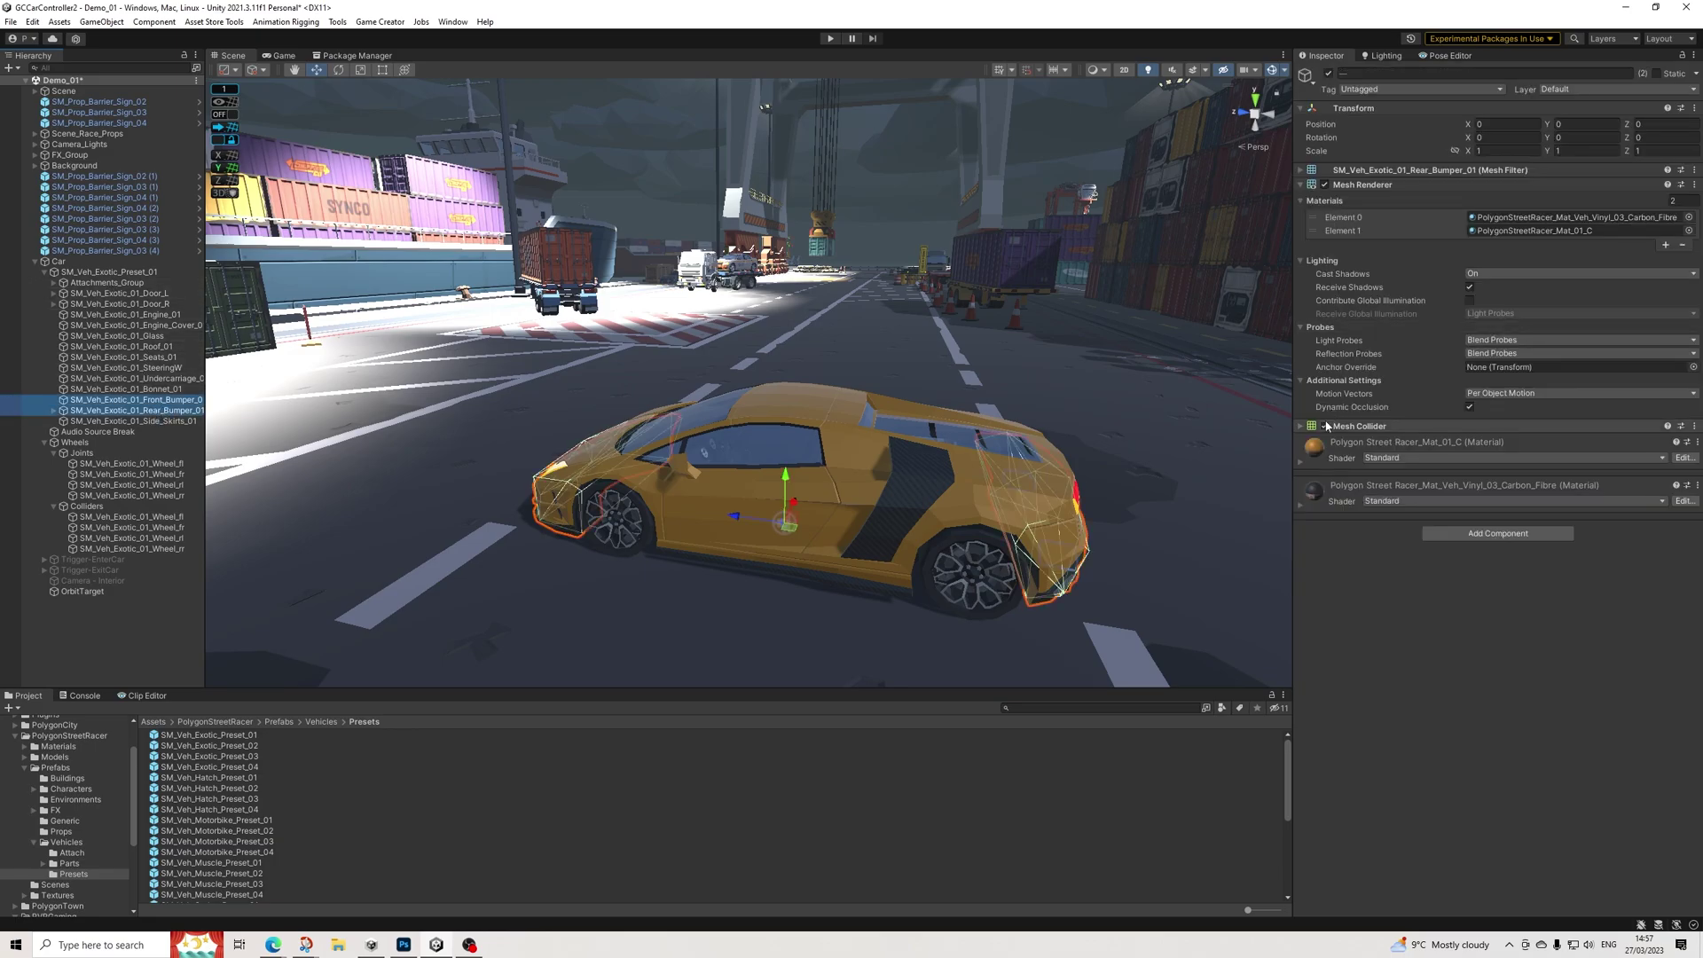
click(1325, 428)
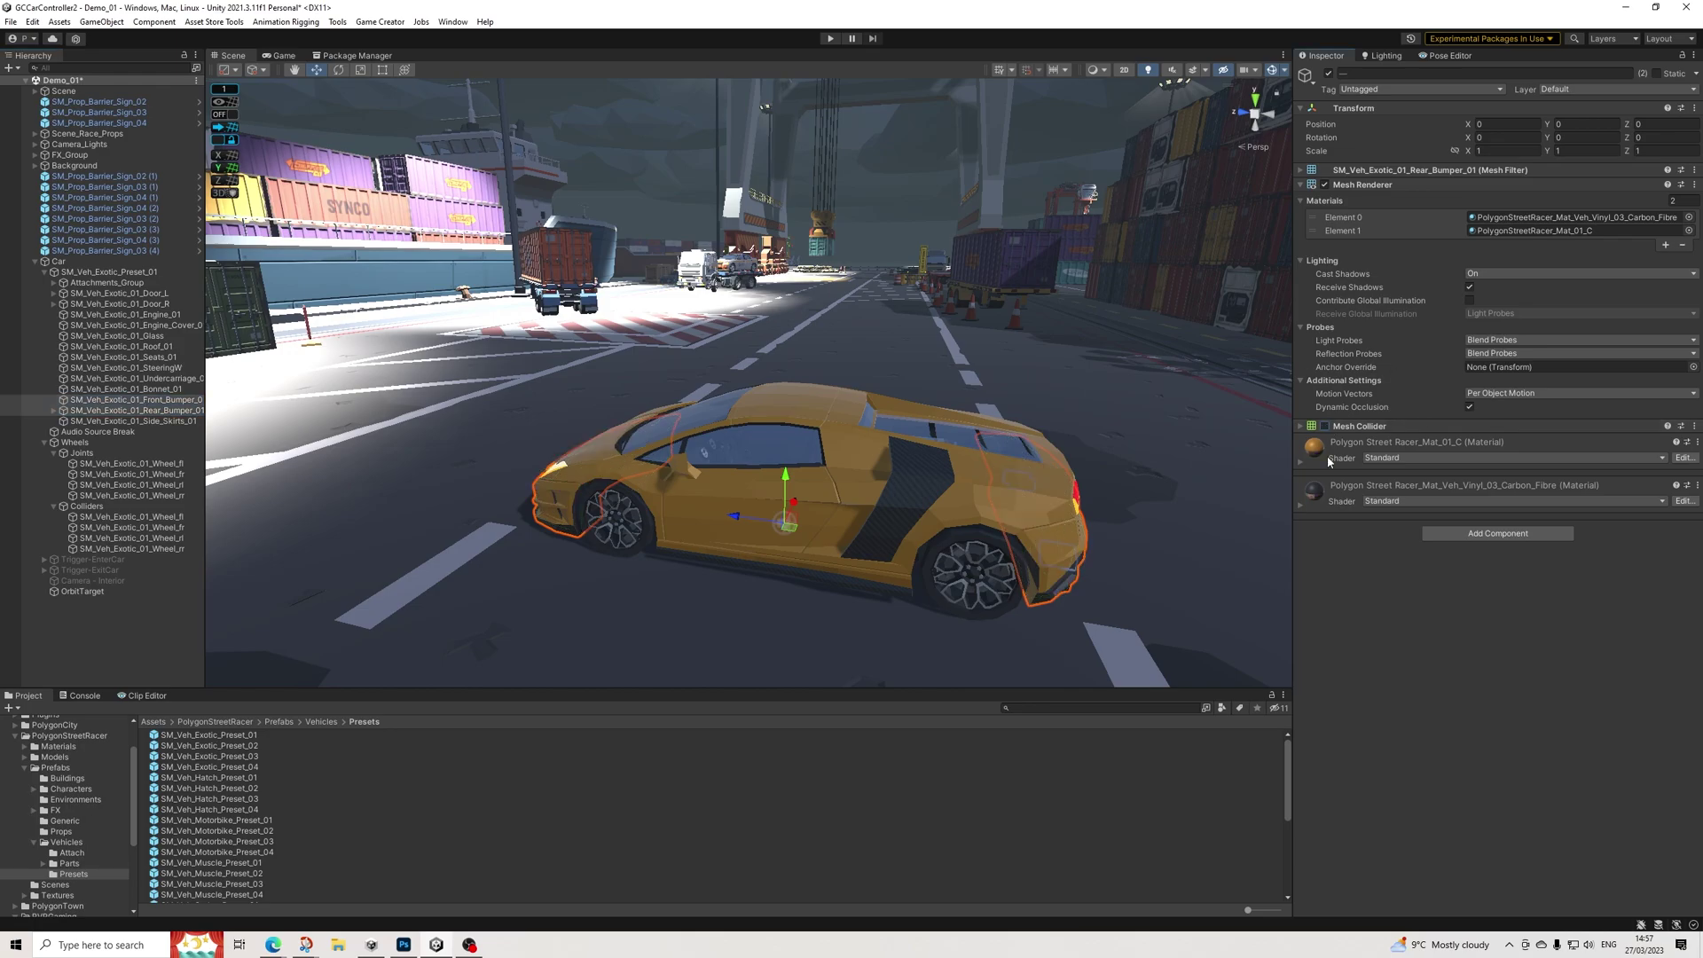
click(46, 272)
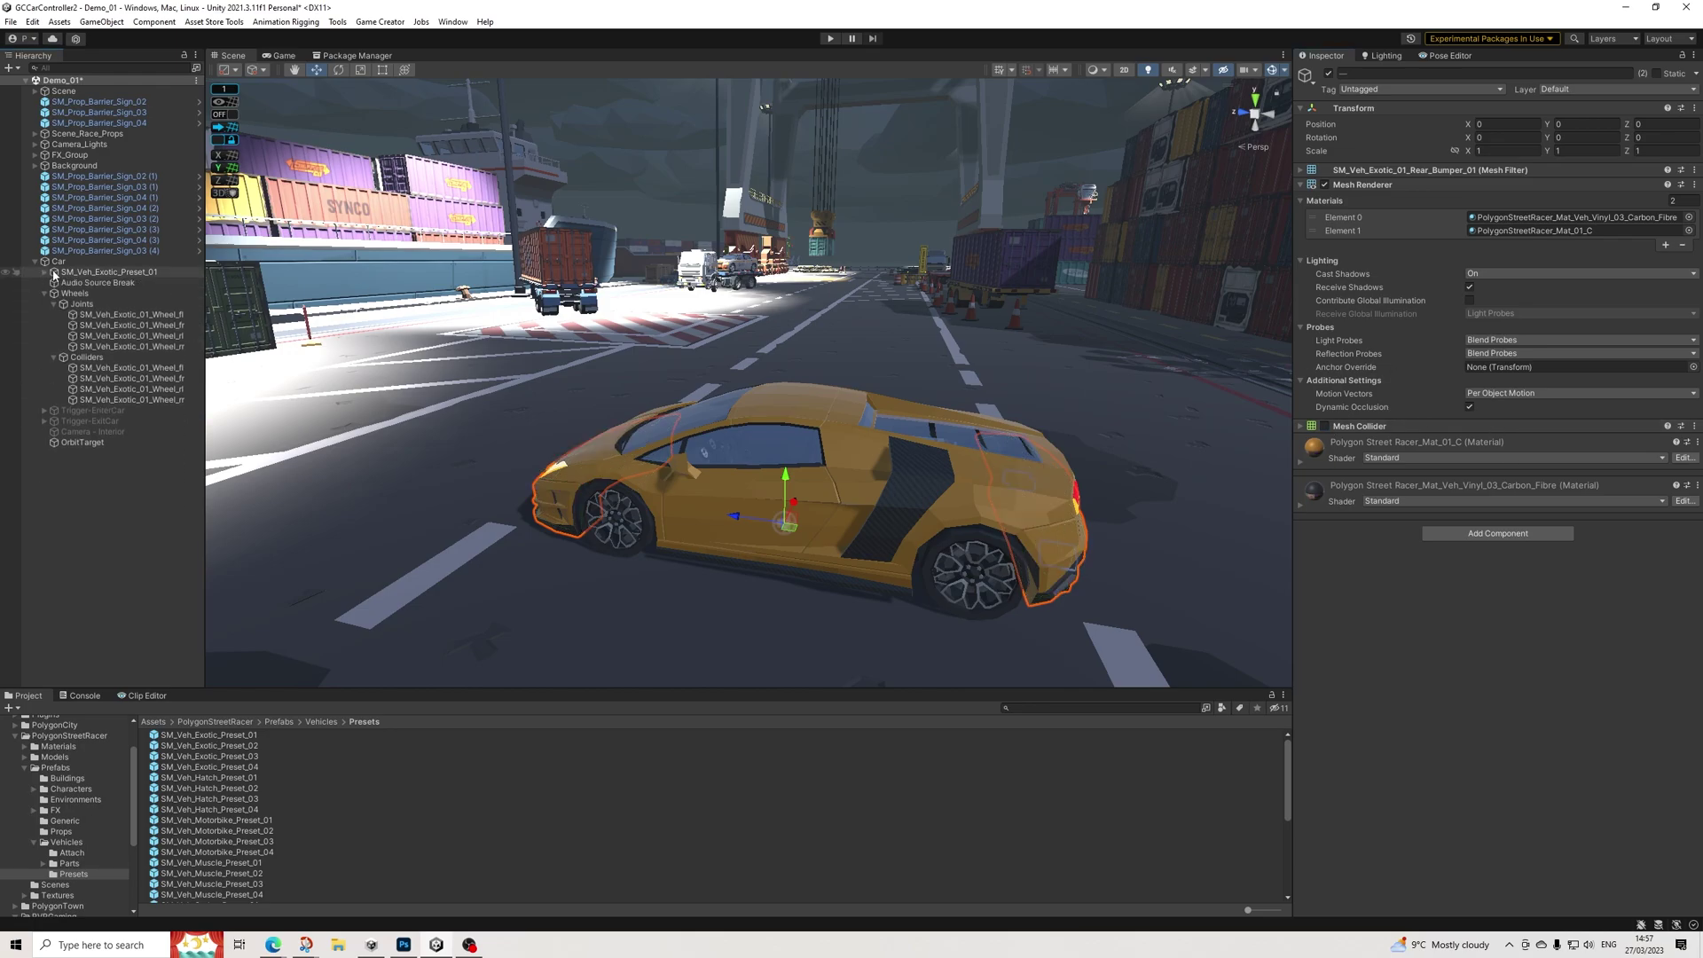
click(55, 272)
click(1326, 427)
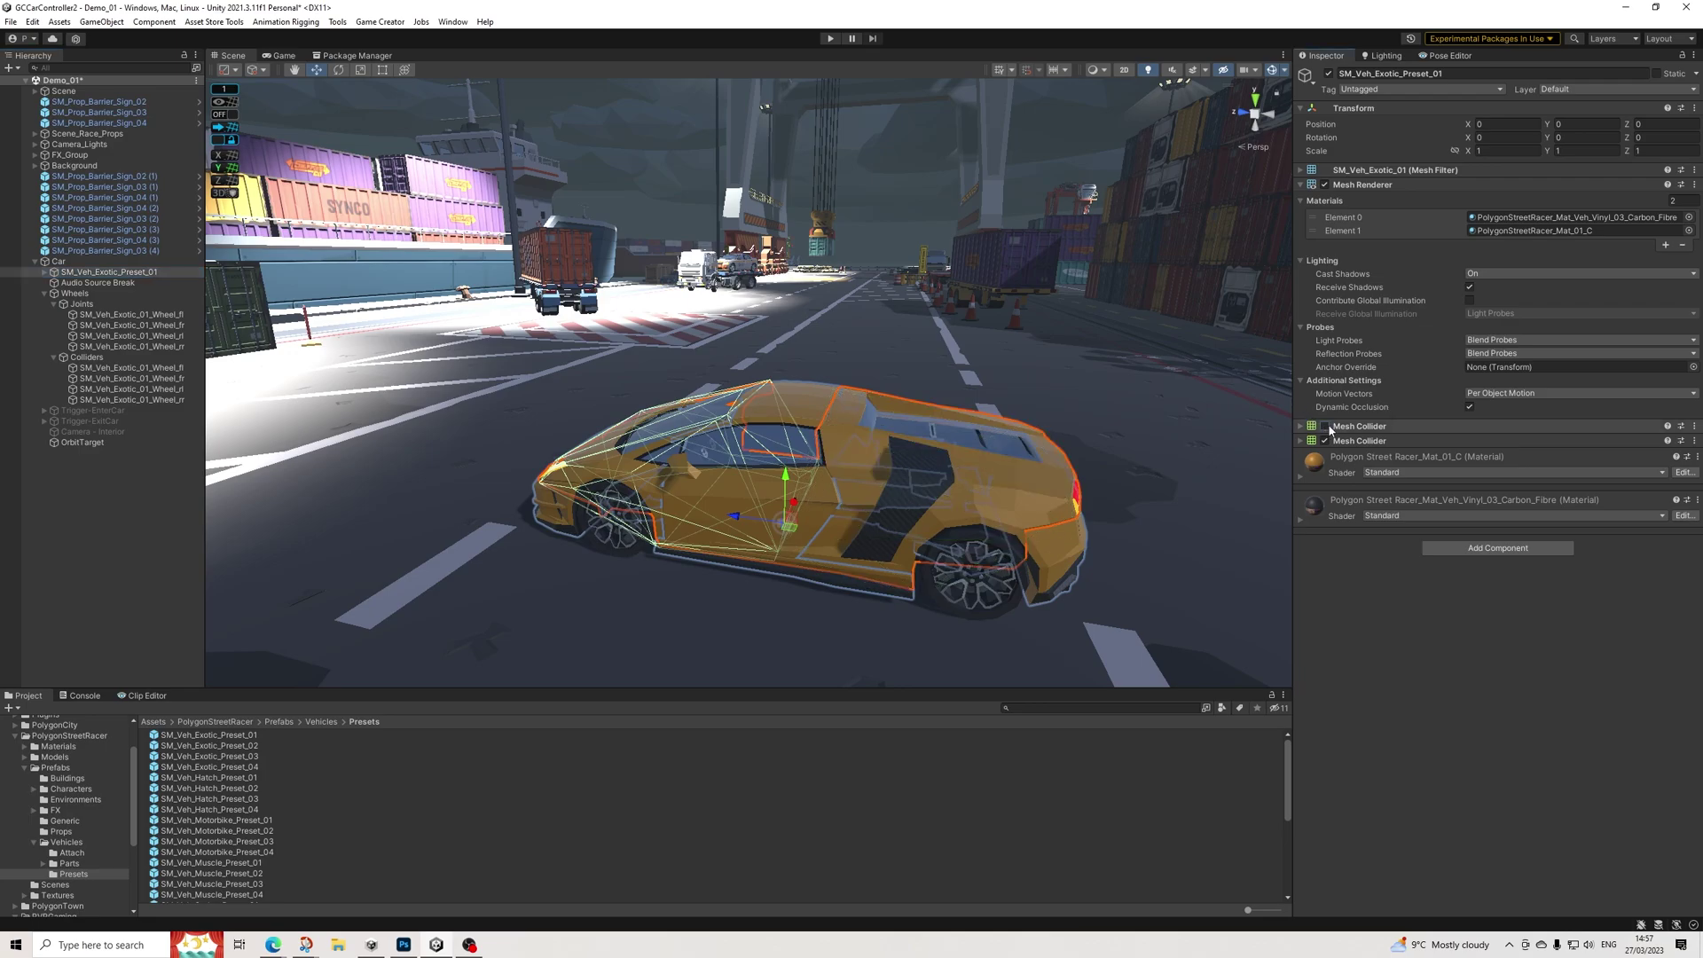
click(1324, 441)
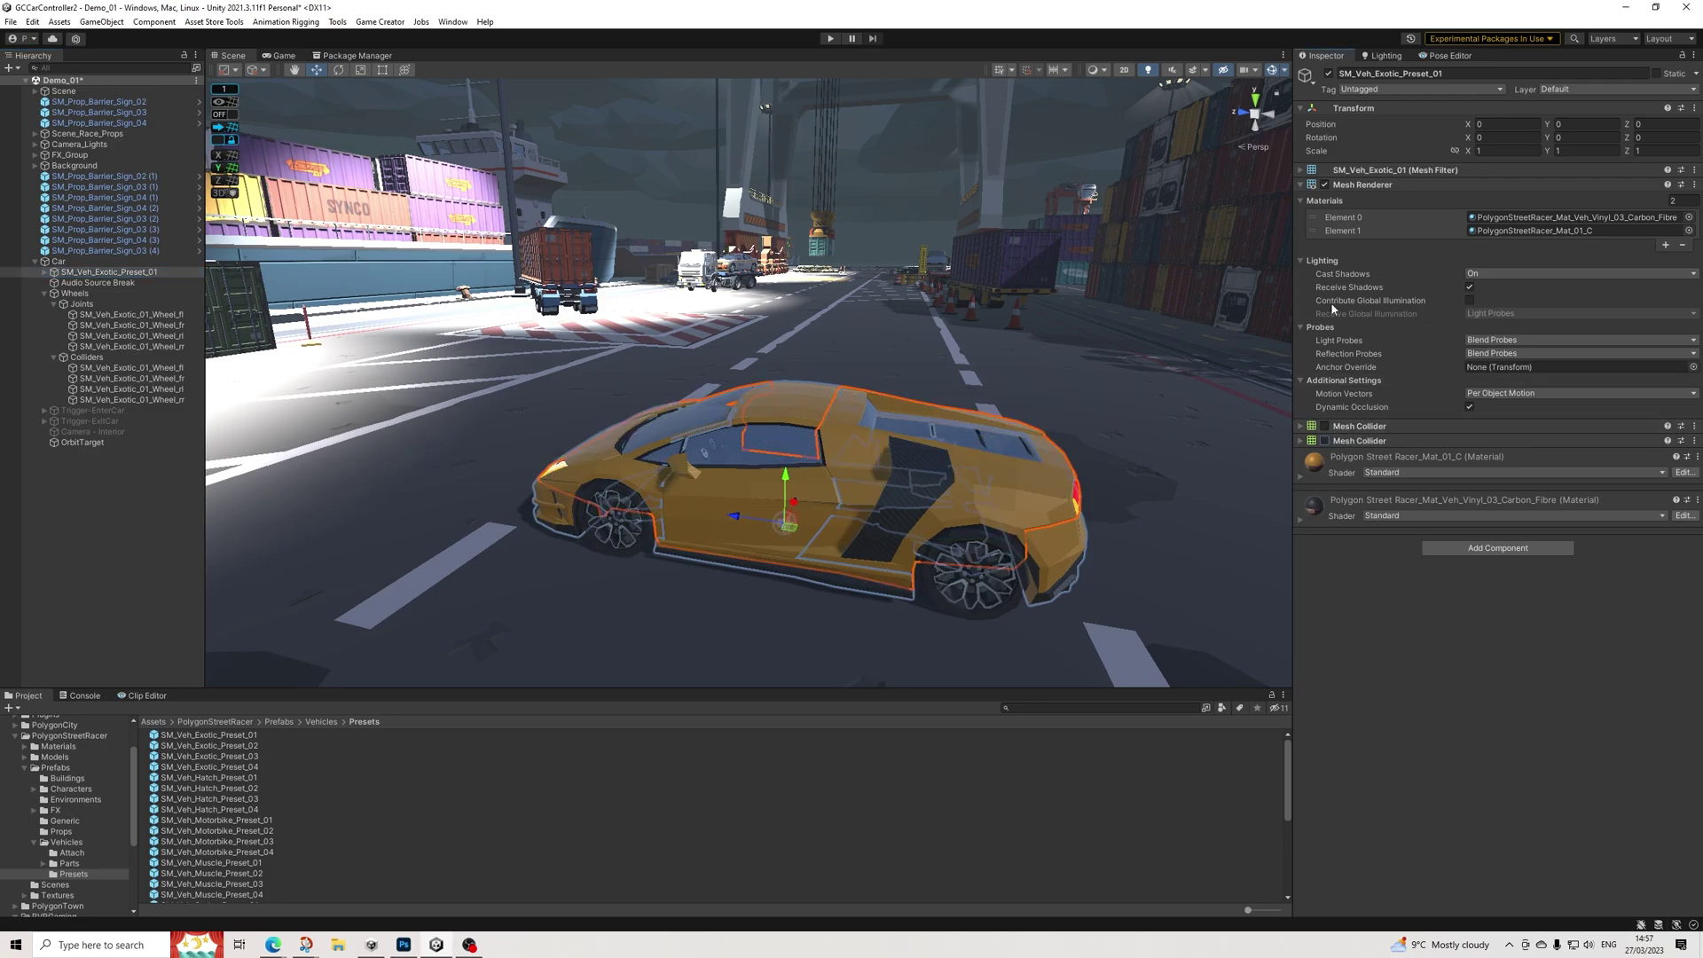
alt+drag(695, 386, 870, 439)
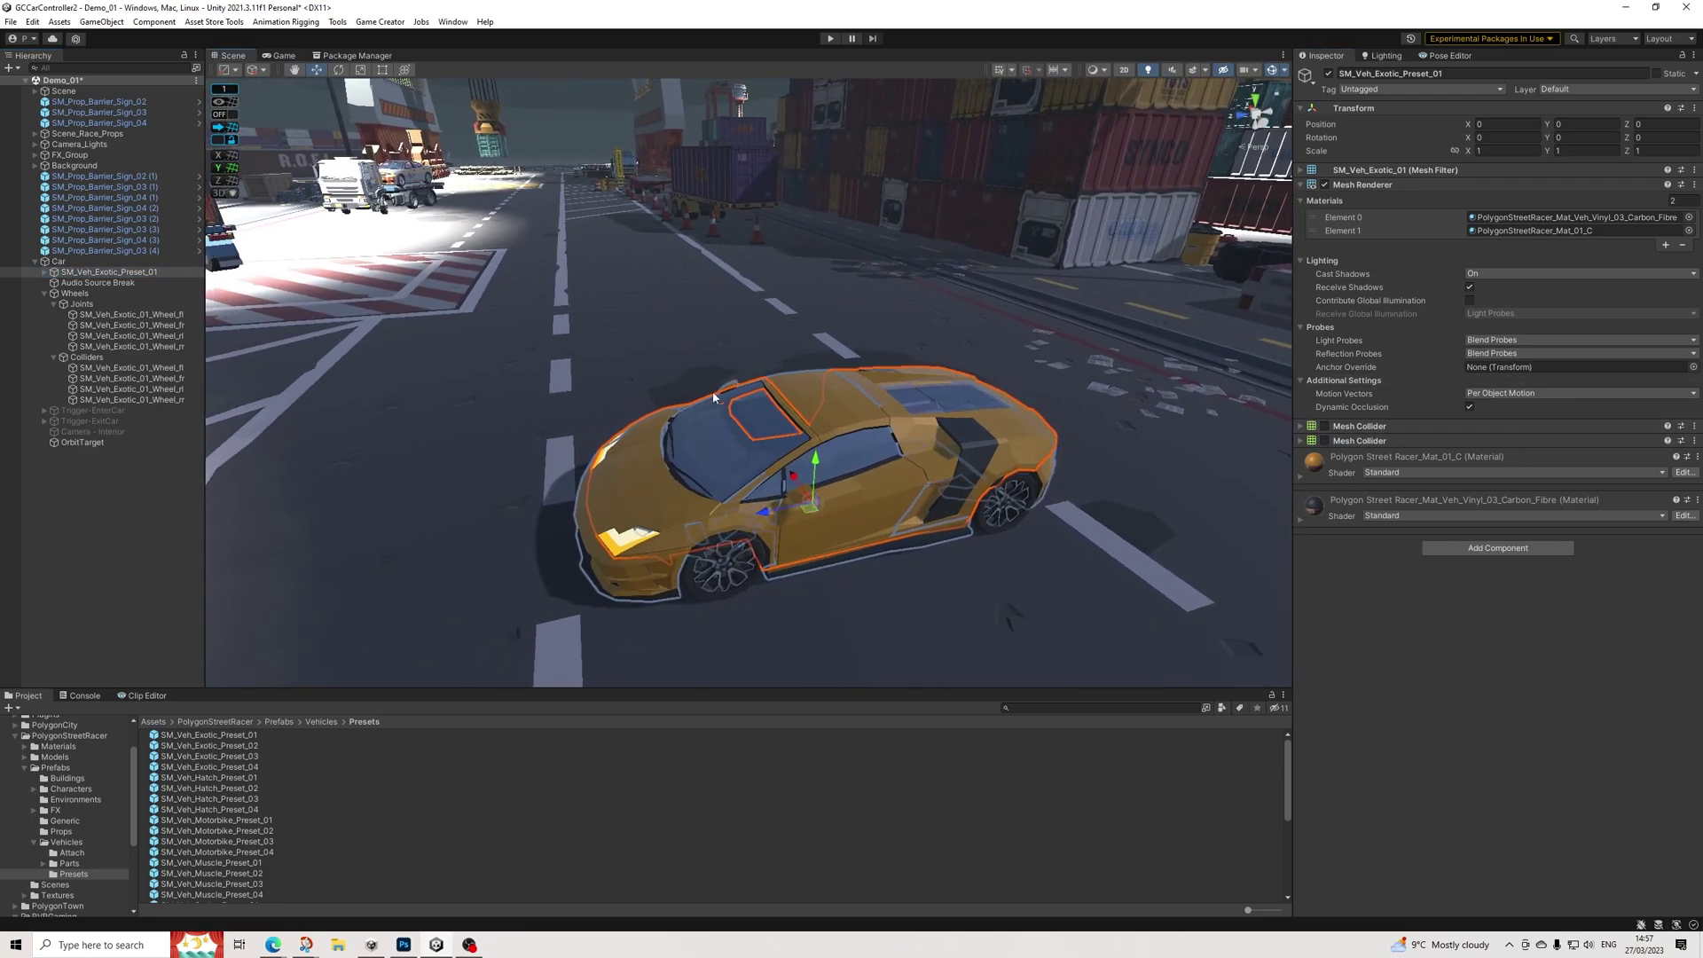
Set the Car's Box Collider Size X to 2.3 and Size Z to 5.1
click(57, 264)
alt+drag(767, 342, 1046, 324)
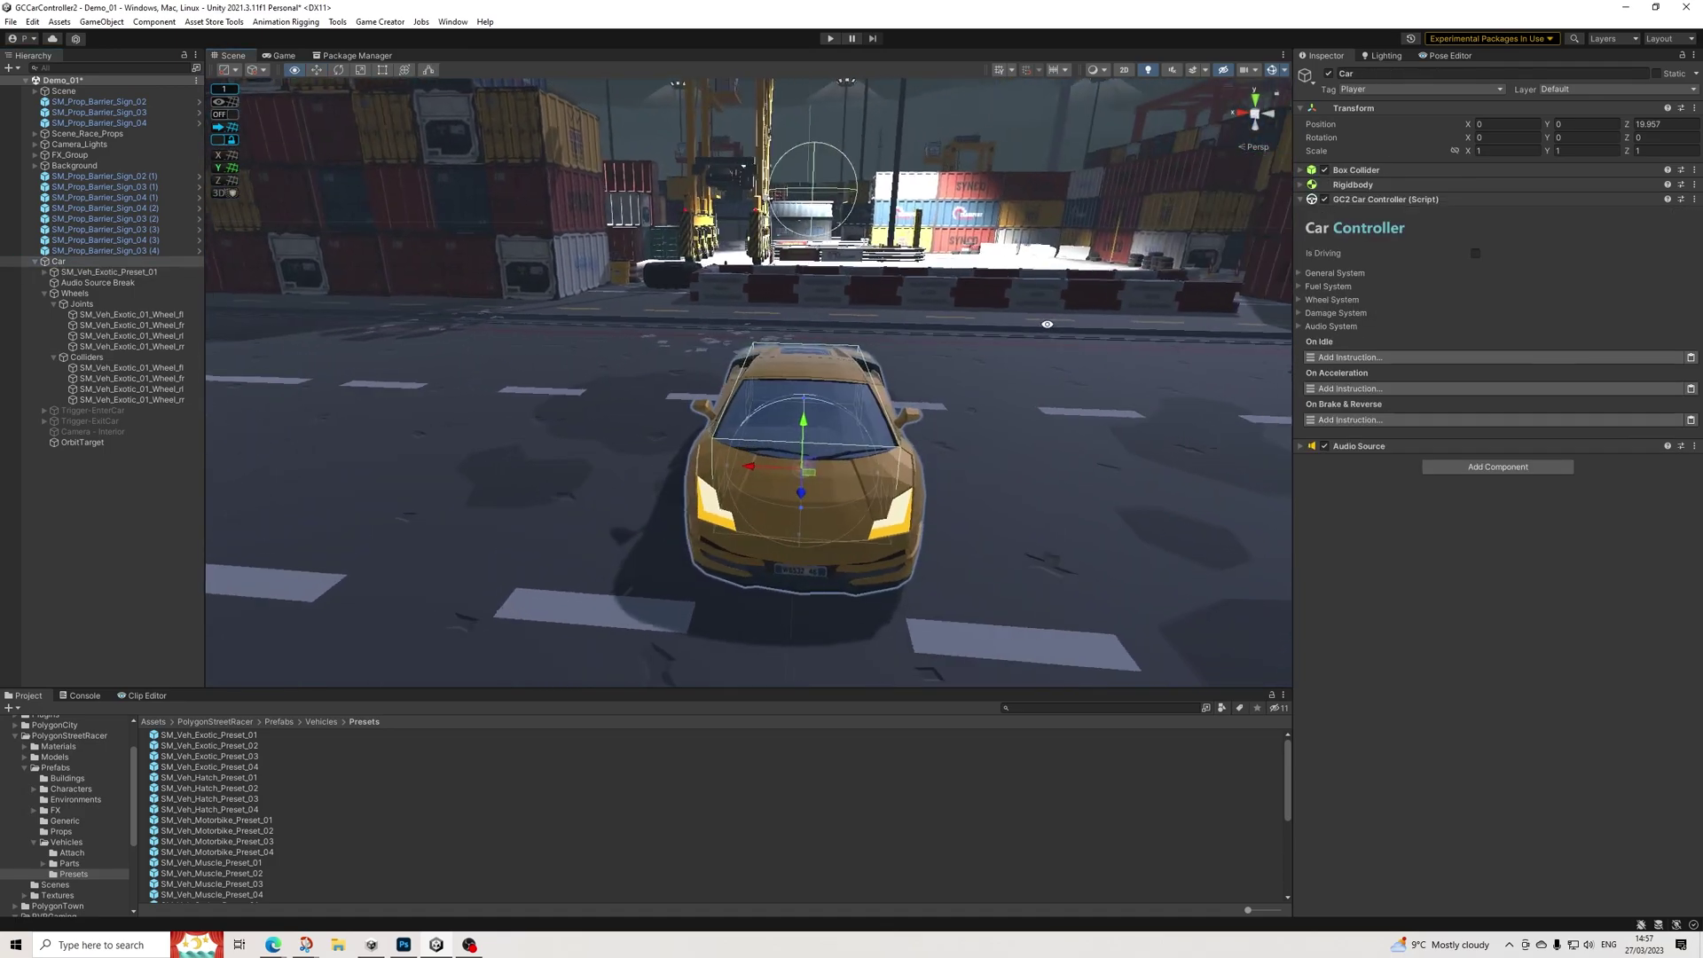
click(1508, 170)
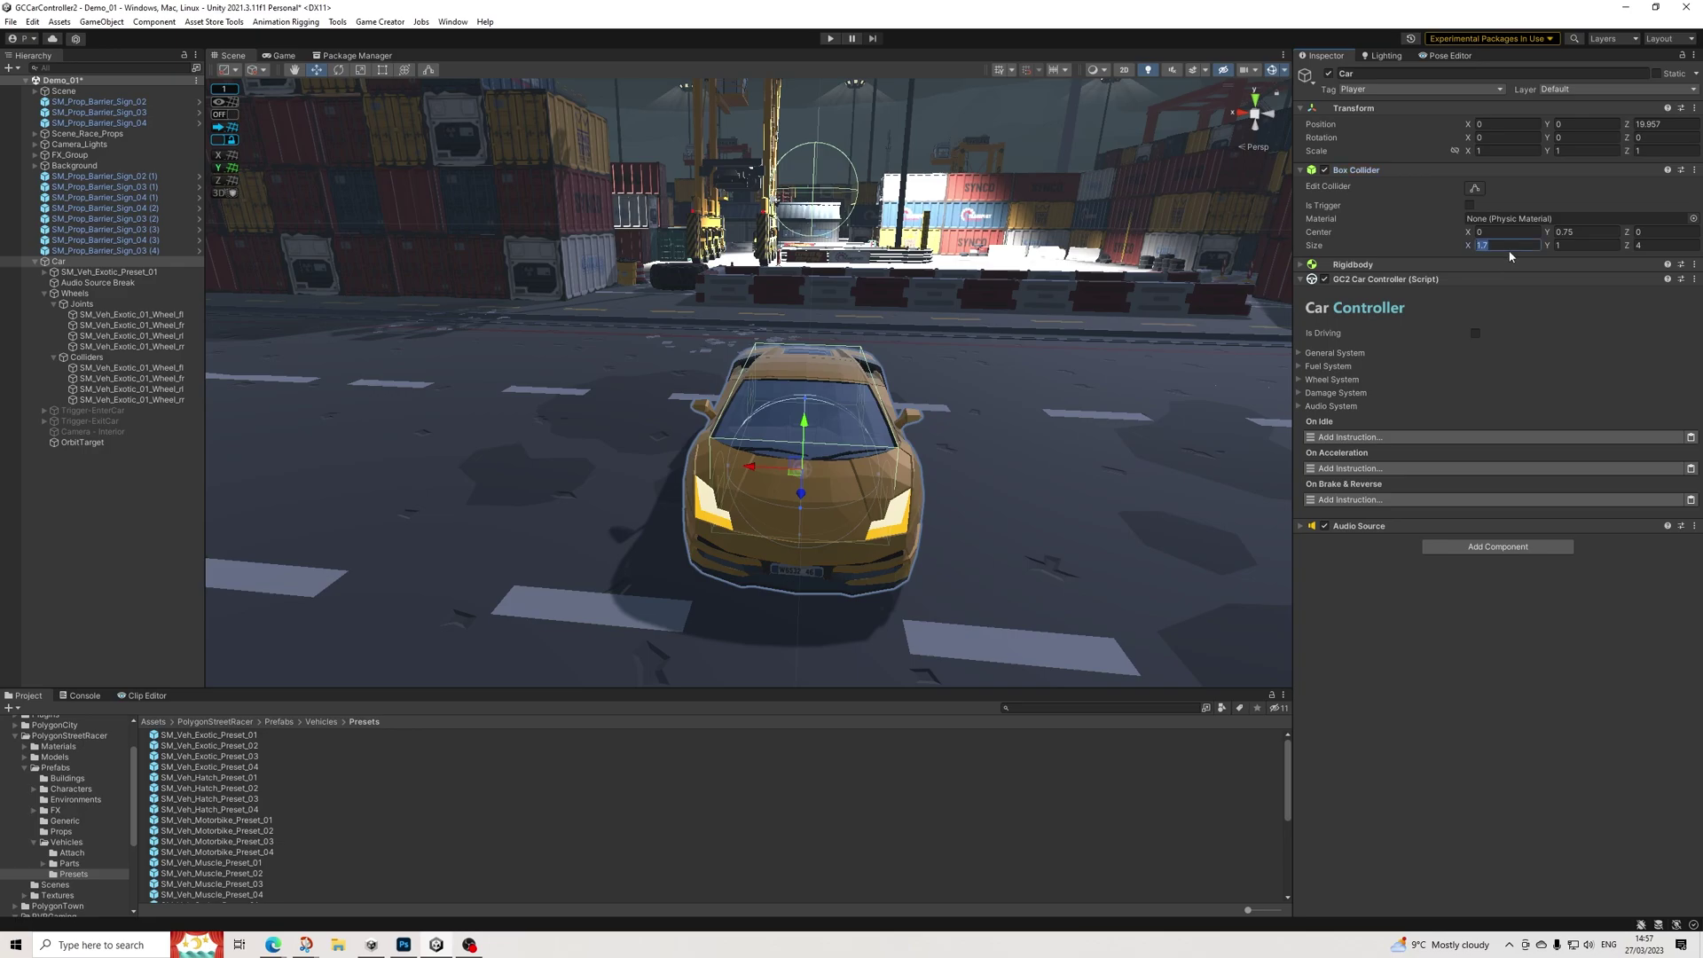
text(.1)
alt+drag(1134, 367, 1093, 384)
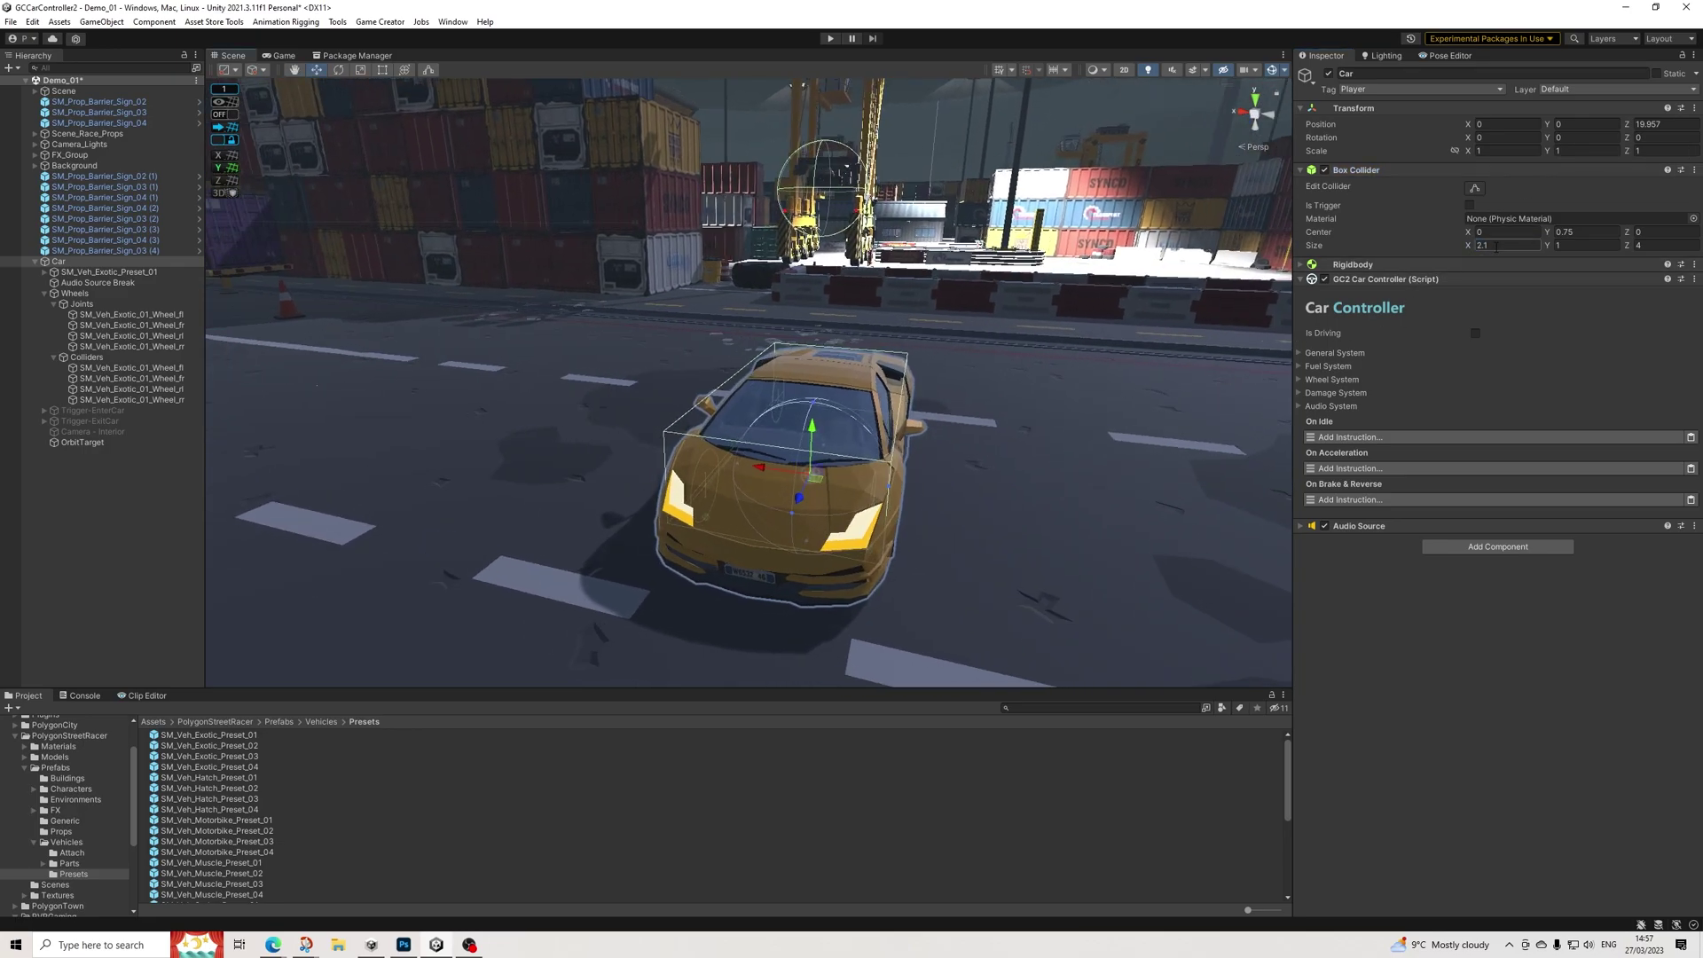
text(2.25)
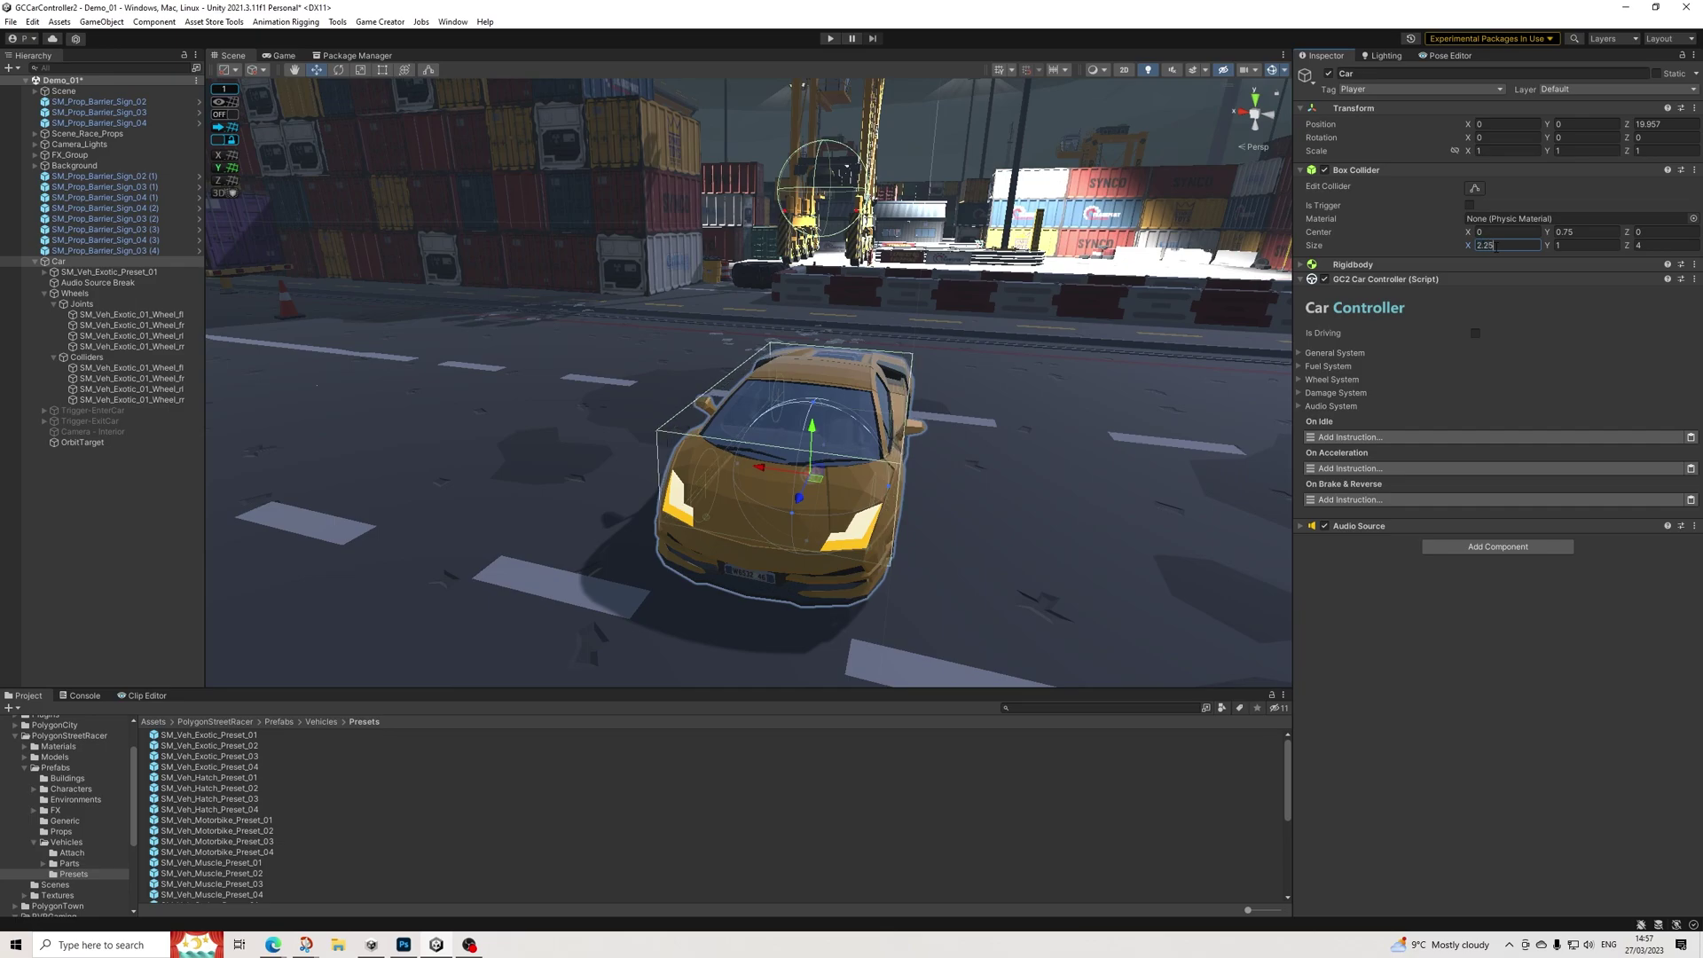
key(BackSpace)
key(BackSpace)
text(3)
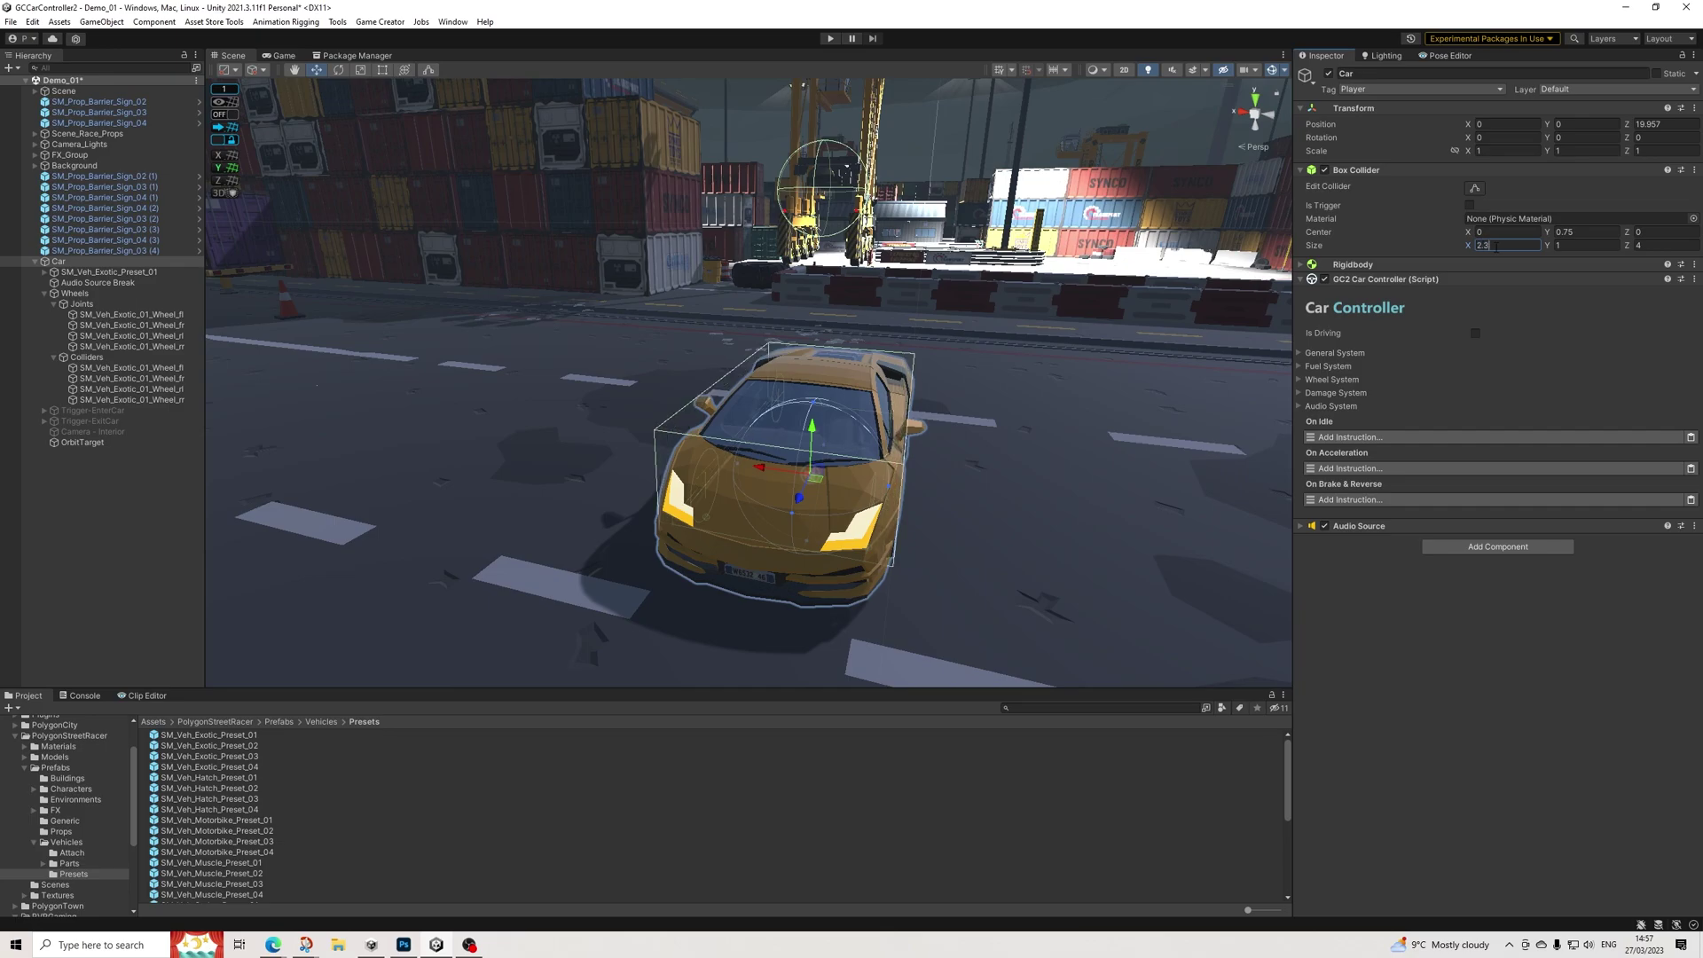
alt+drag(1044, 308, 746, 256)
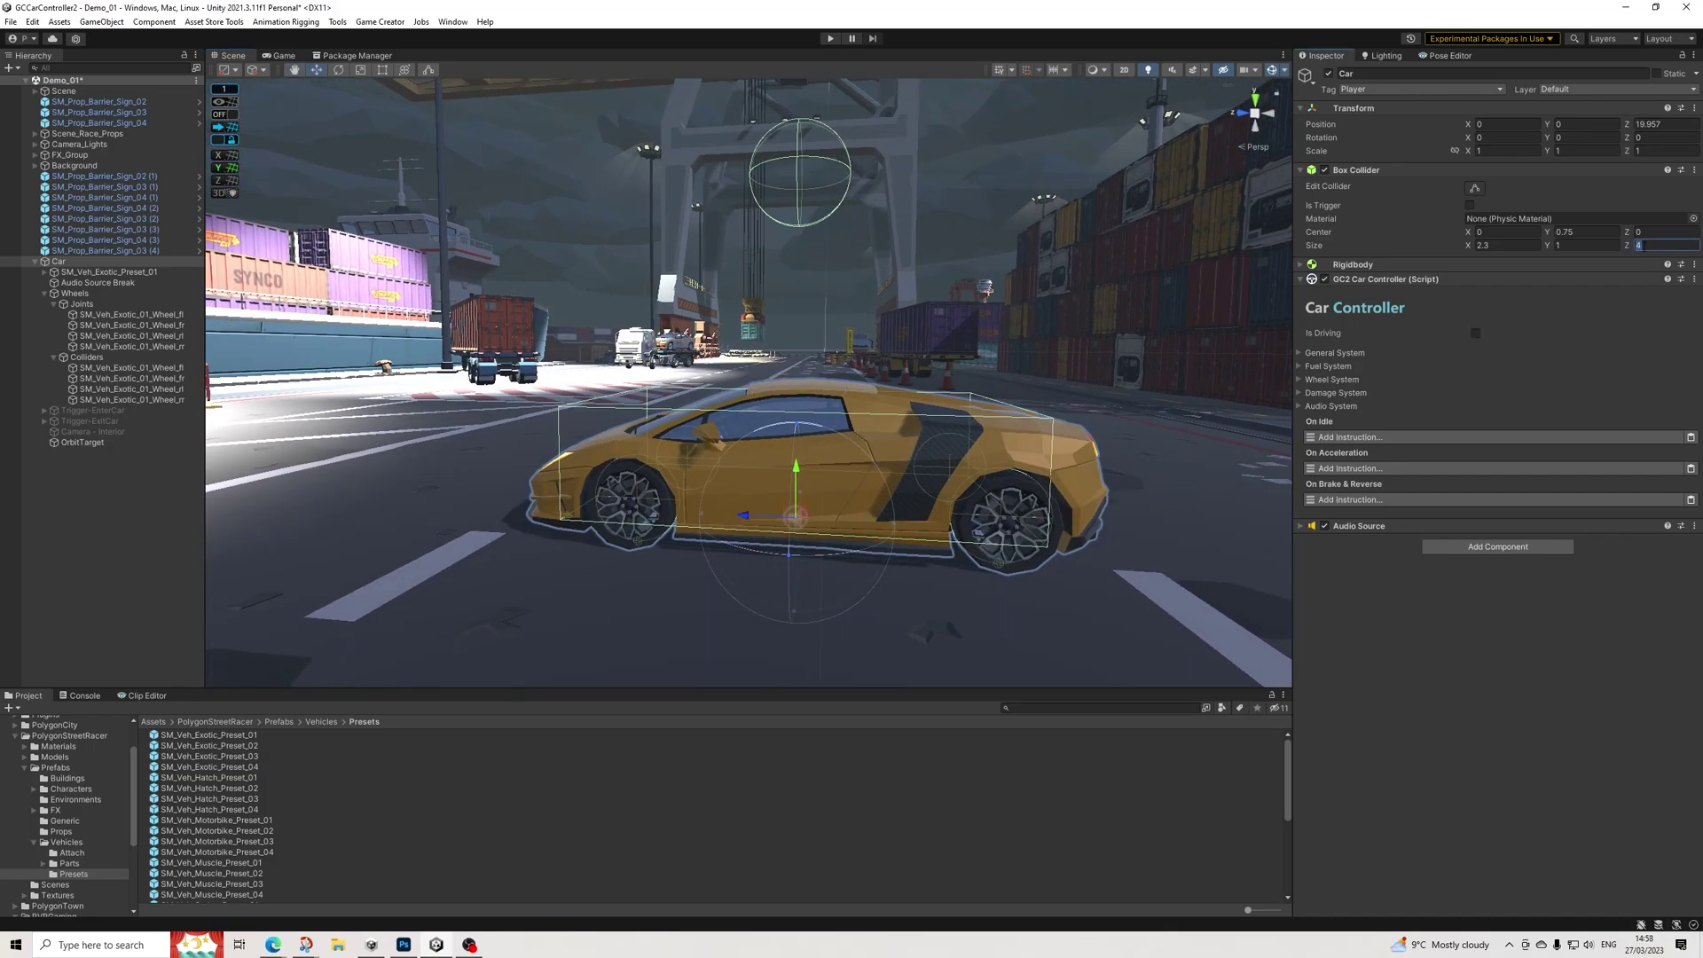
text(5)
alt+drag(1201, 391, 1118, 392)
click(1663, 248)
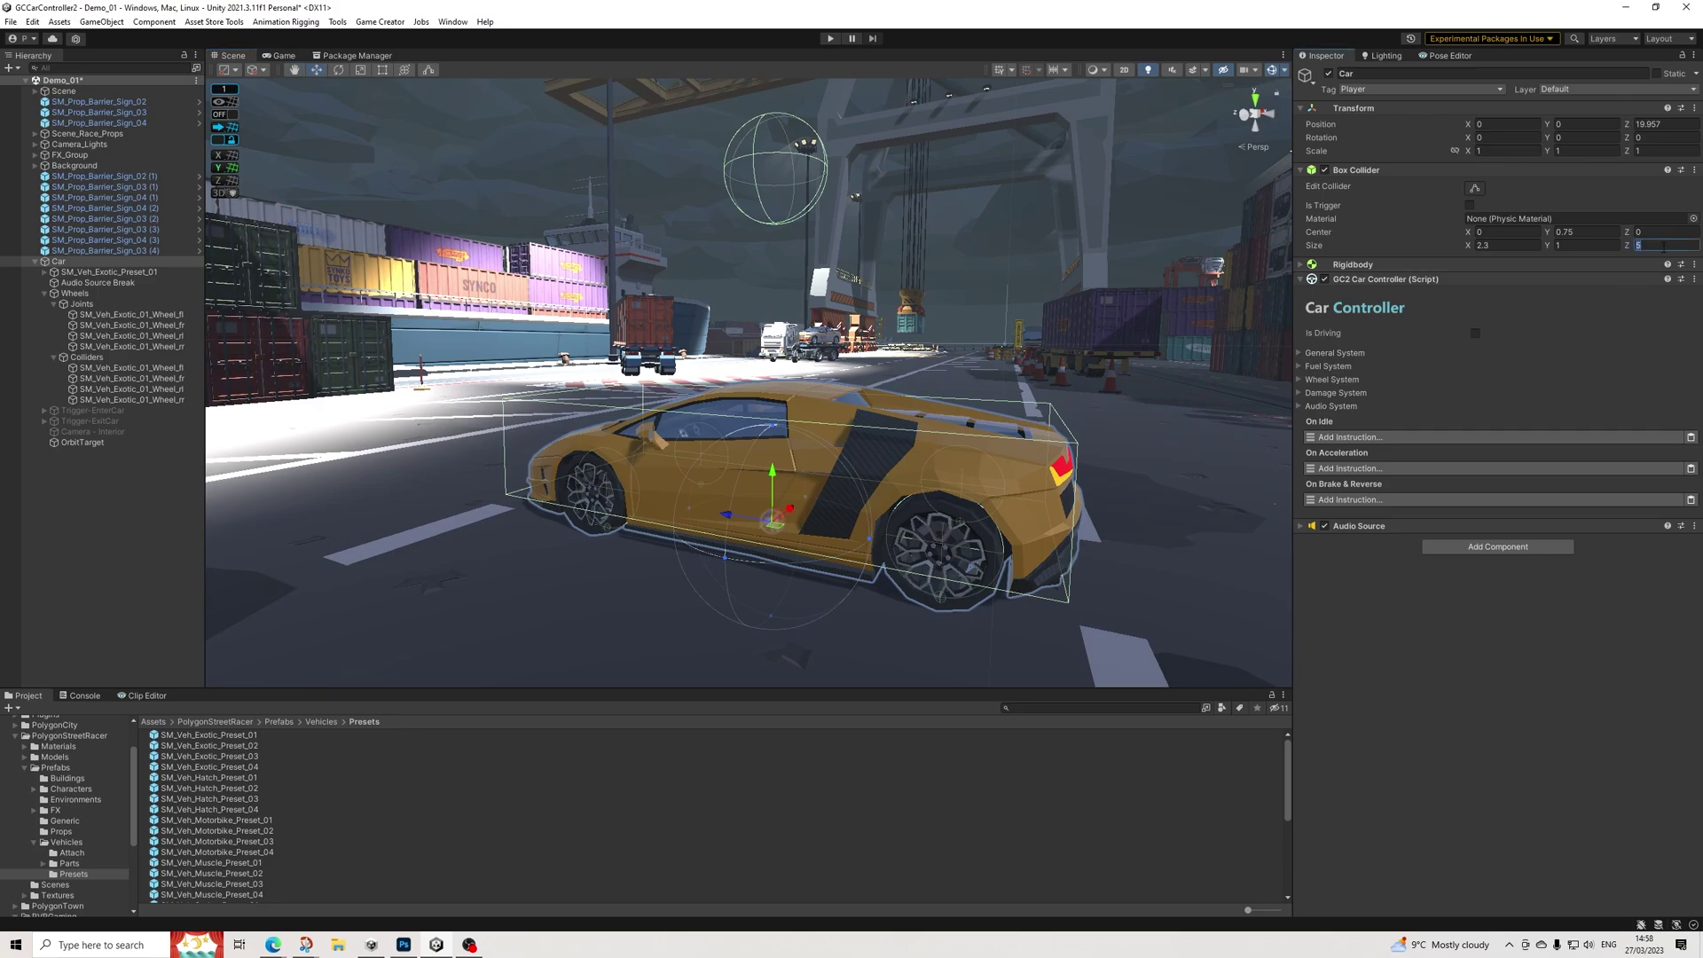
text(.1)
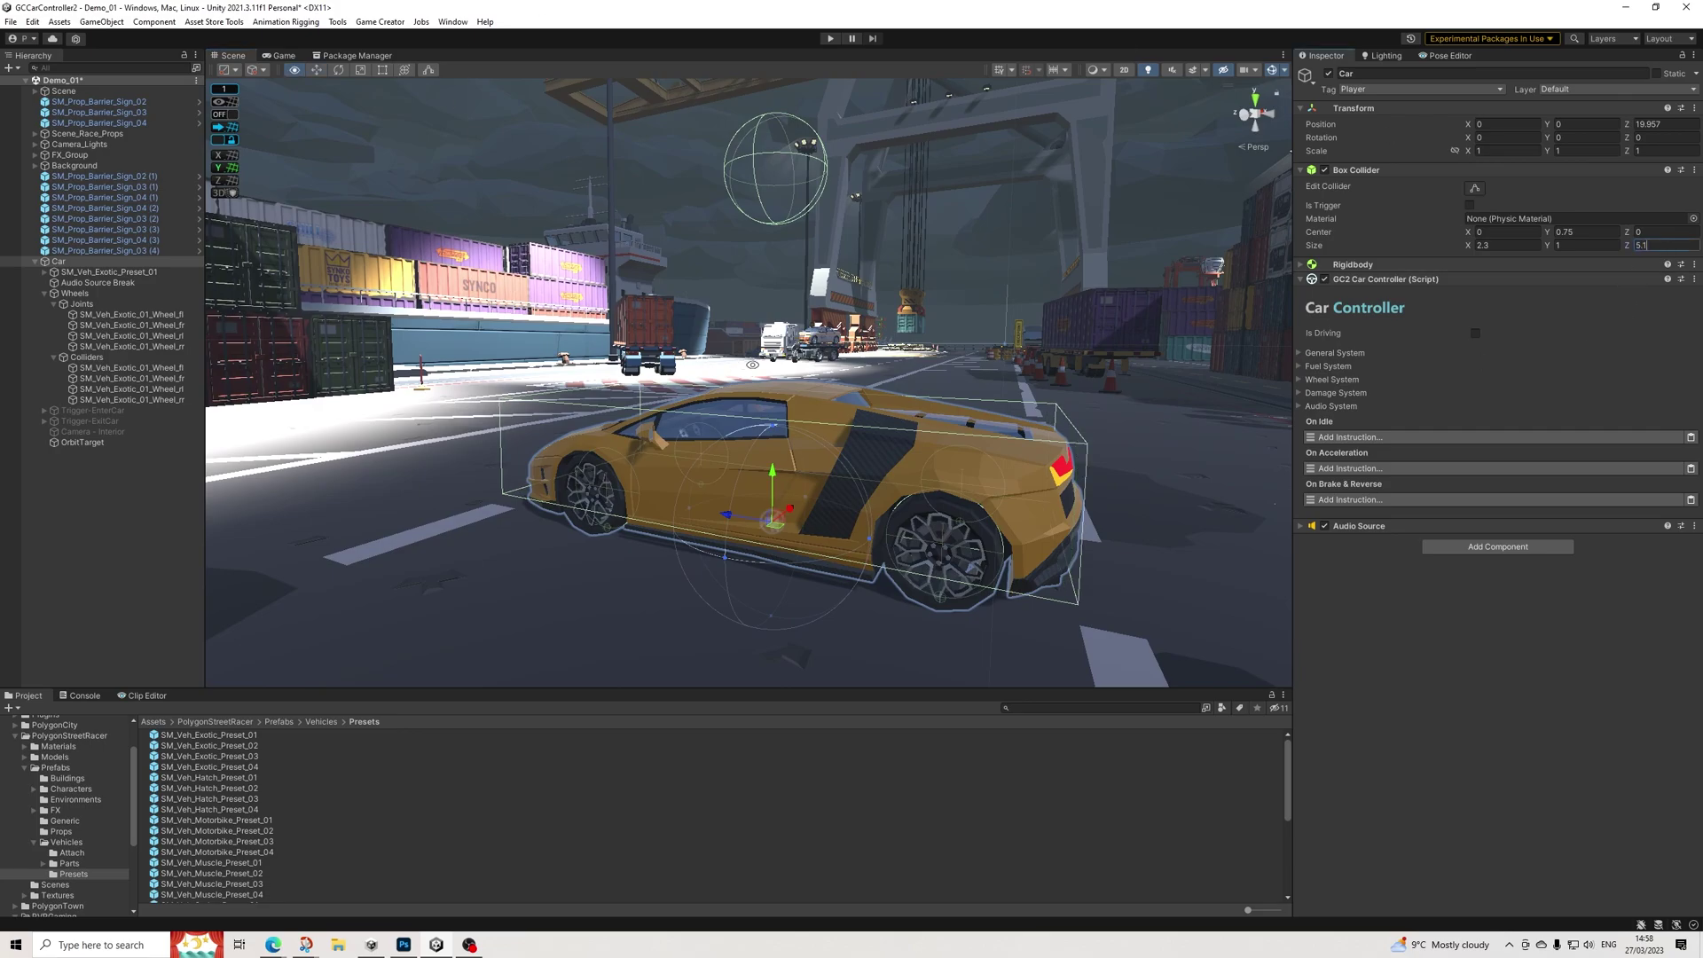
alt+drag(753, 365, 448, 408)
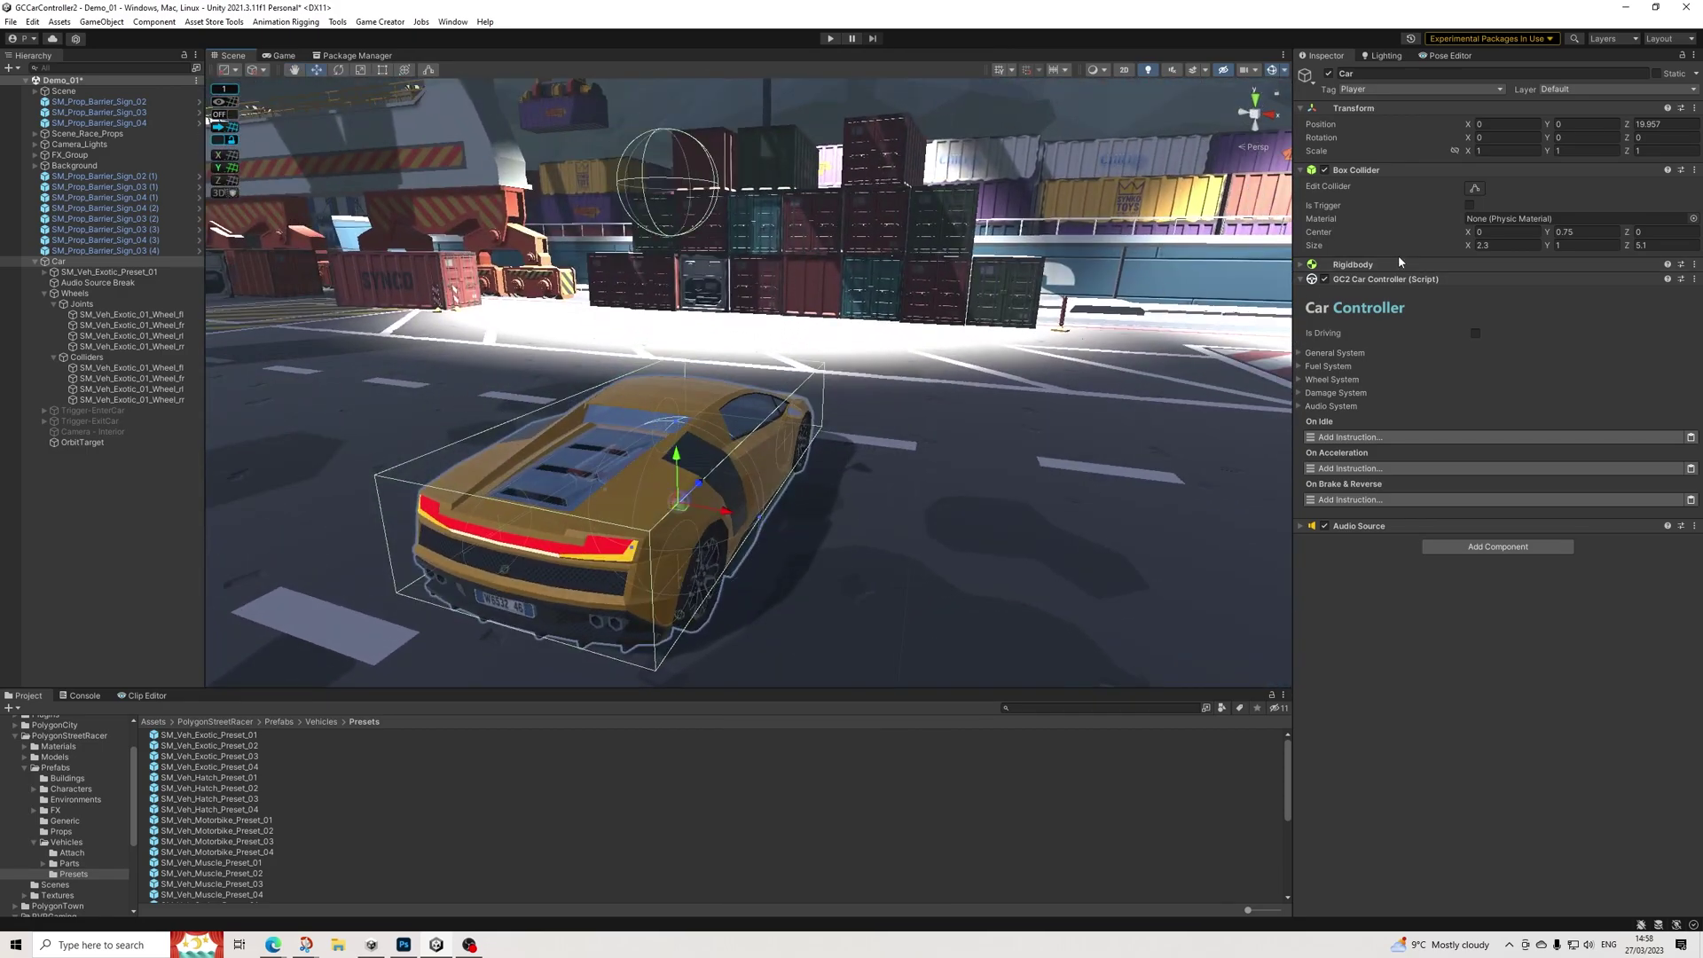
Collapse the box collider and review the General System values, including Max Speed
click(1397, 168)
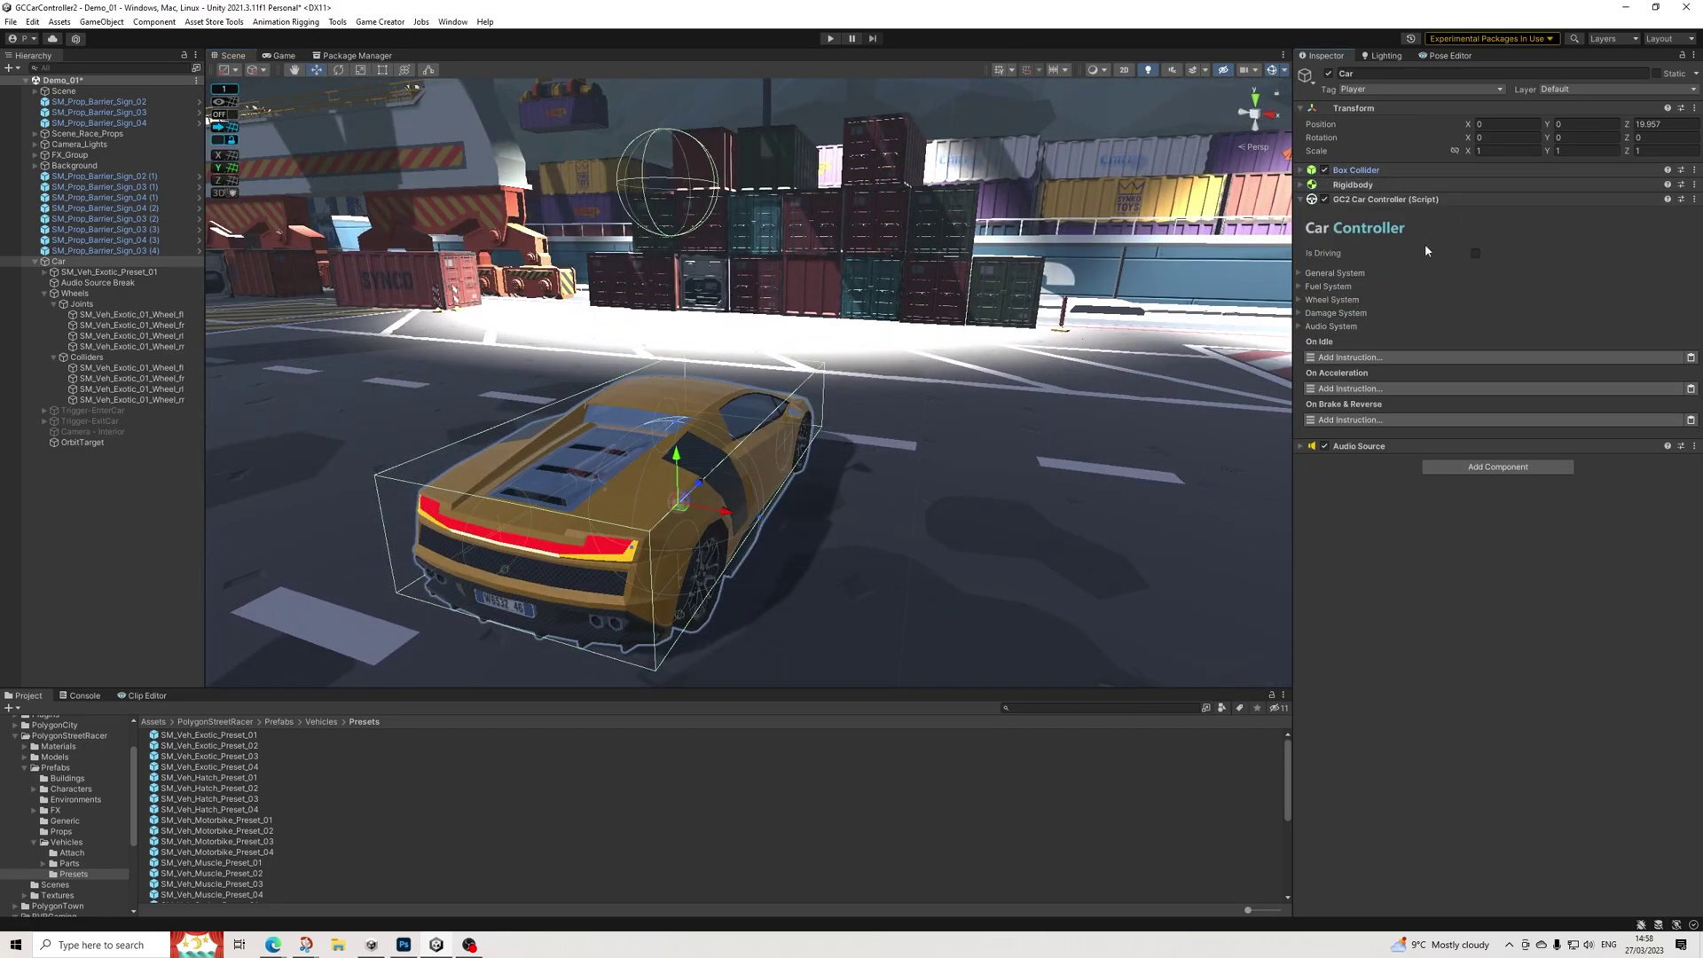
click(1335, 273)
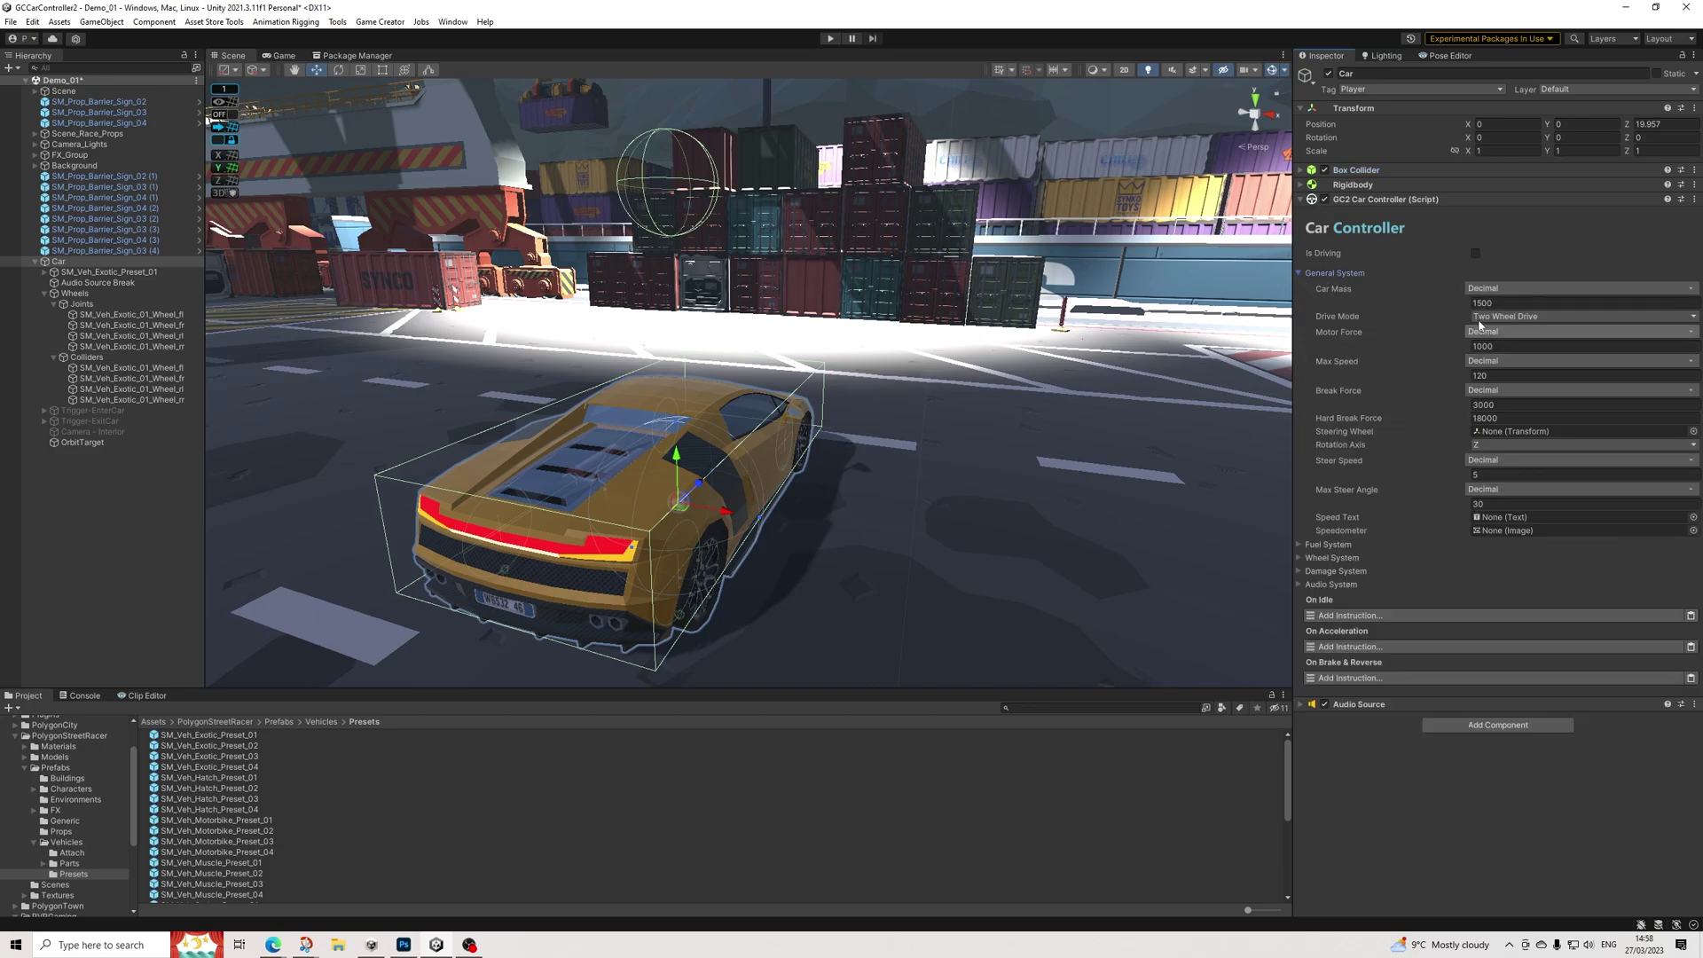
key(Tab)
key(Tab)
key(Tab)
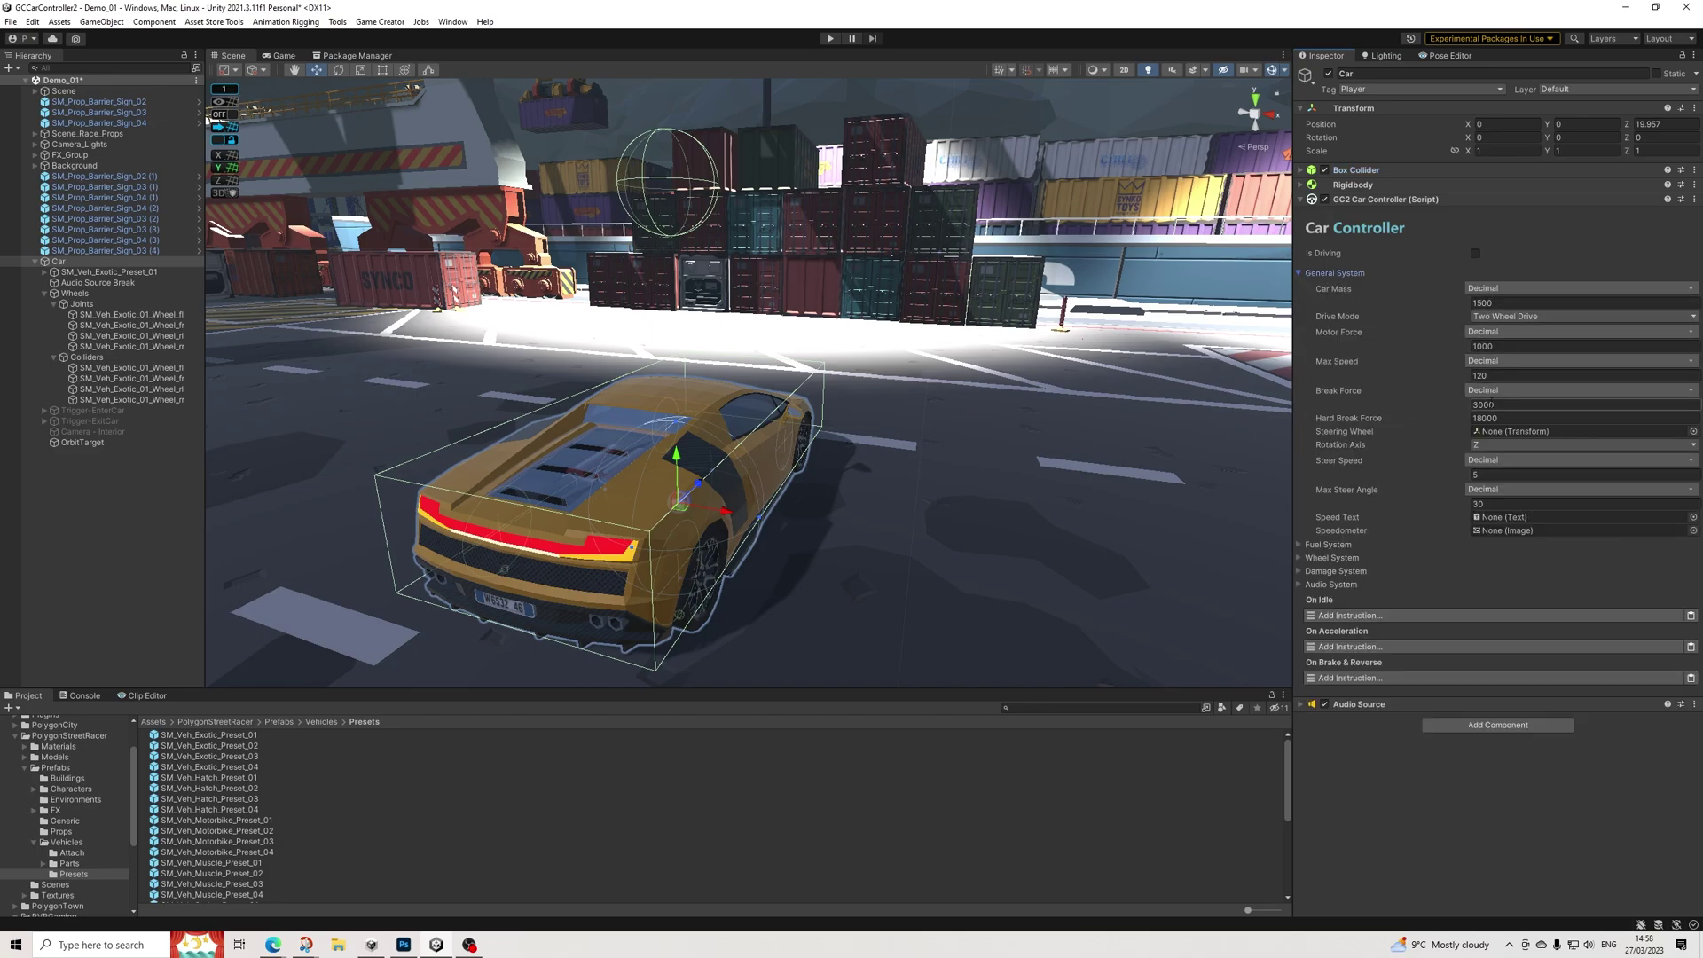
click(1496, 377)
Assign SM_Veh_Exotic_01_SteeringW as the Car Controller's Steering Wheel, then show Wheel System settings
click(44, 293)
click(44, 273)
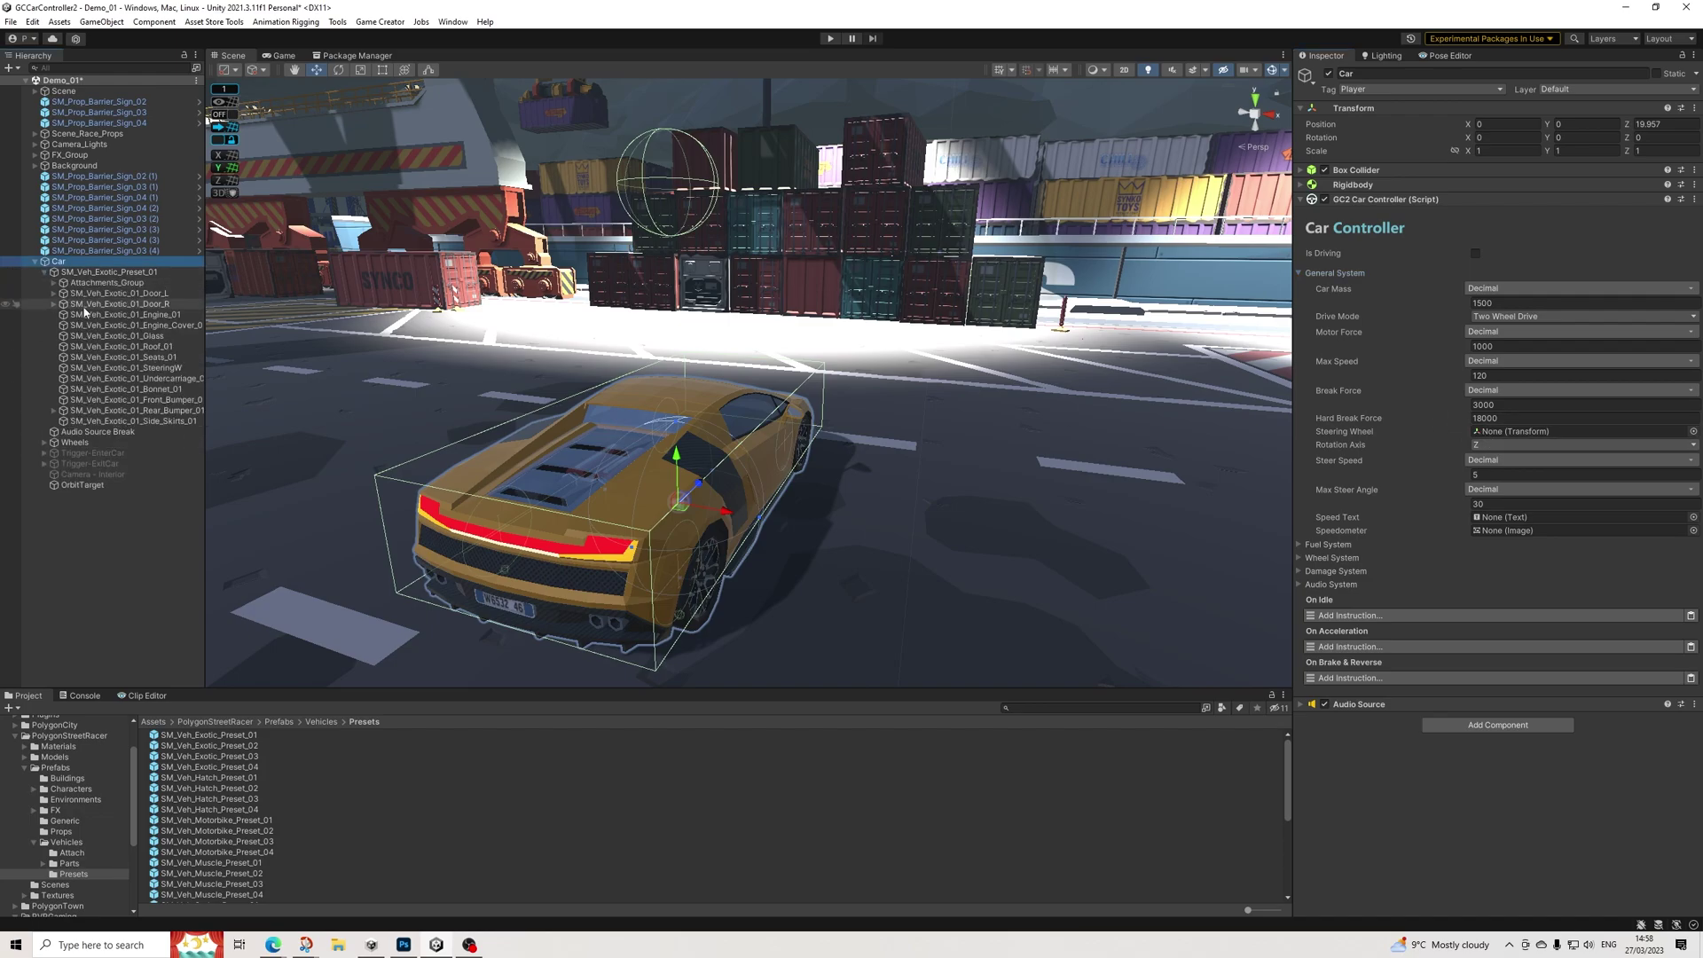
drag(164, 367, 1523, 430)
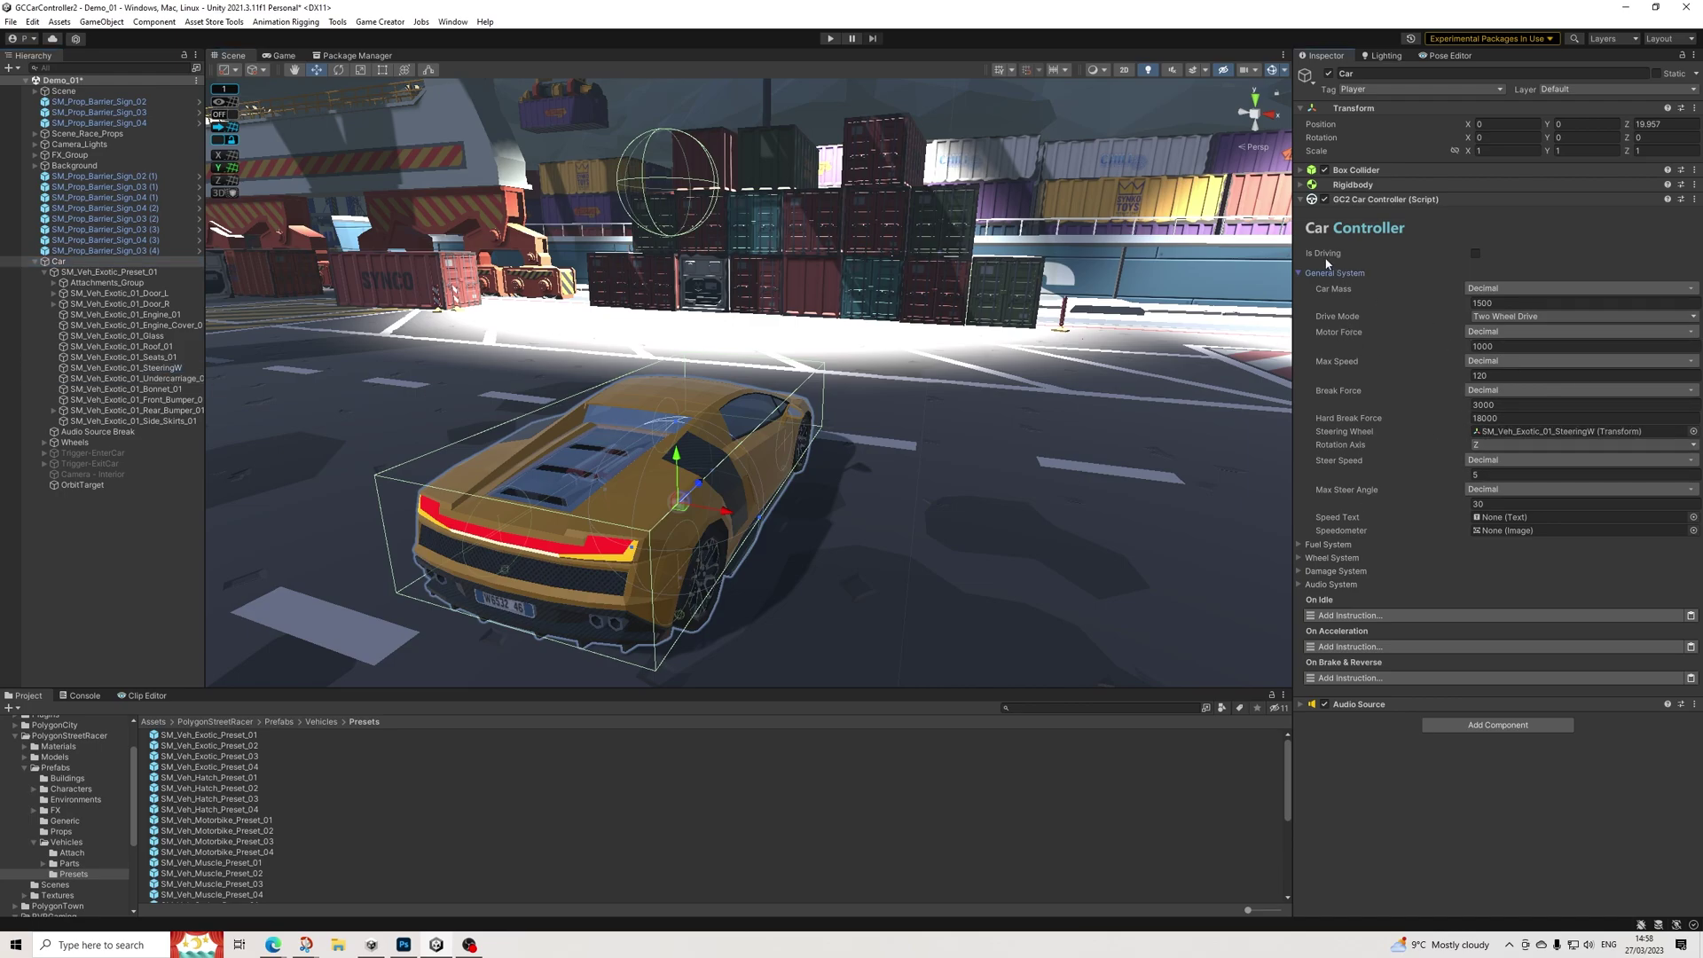
click(1299, 273)
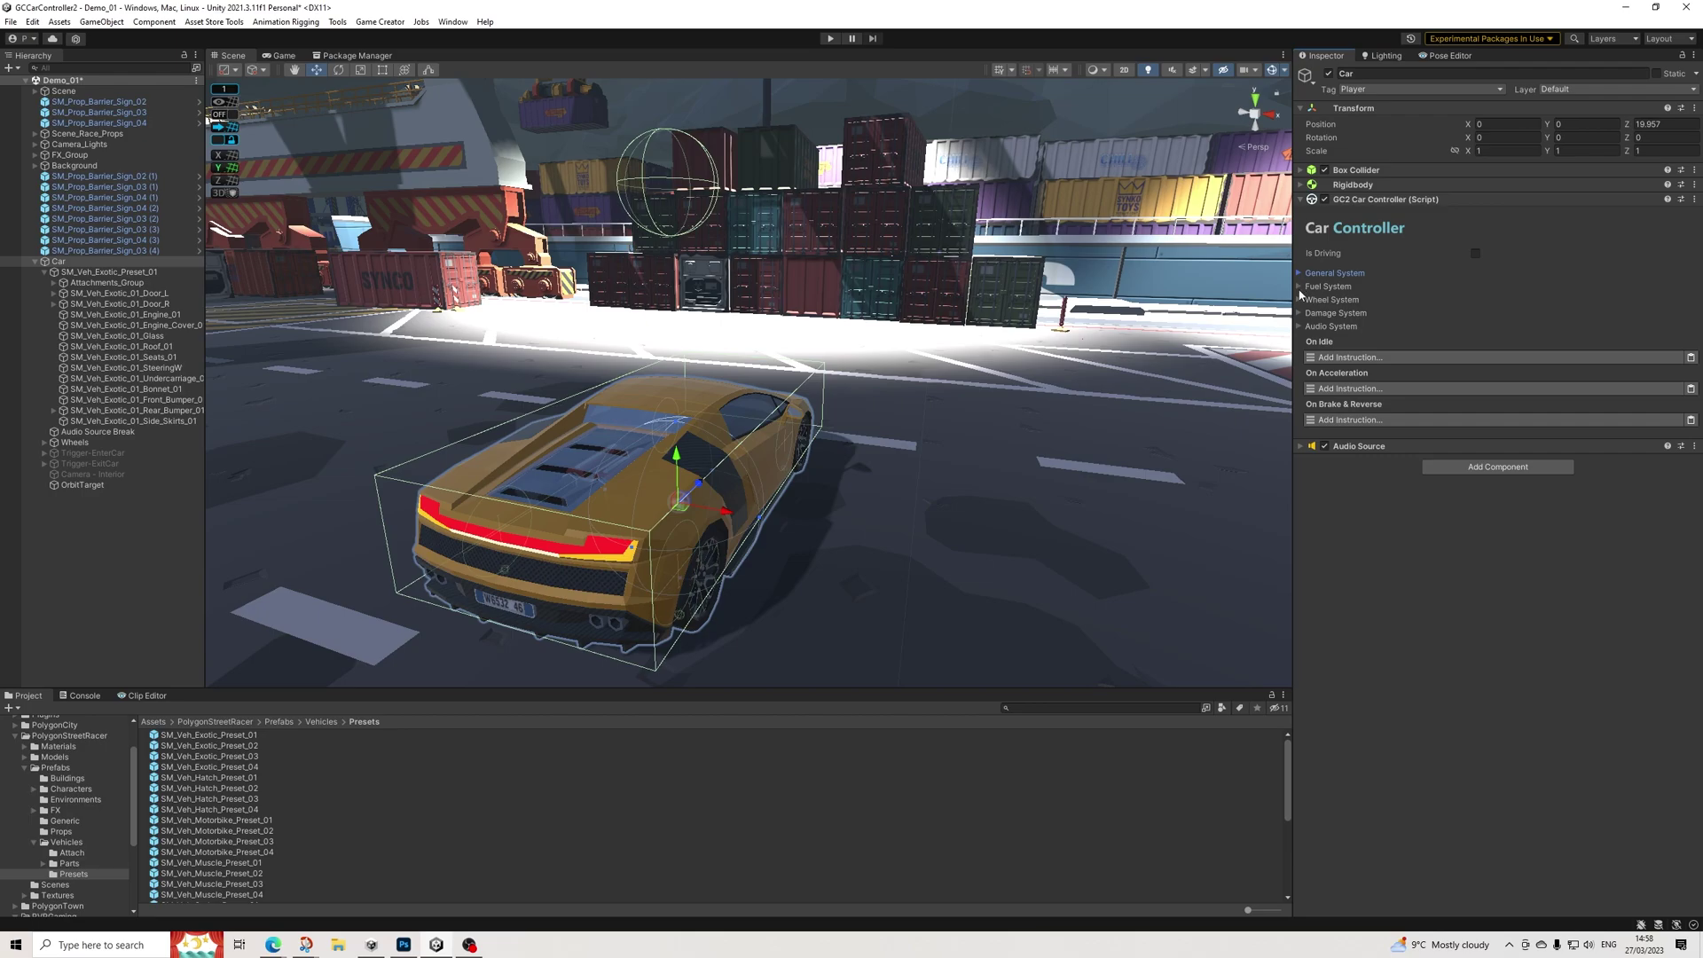
click(1300, 300)
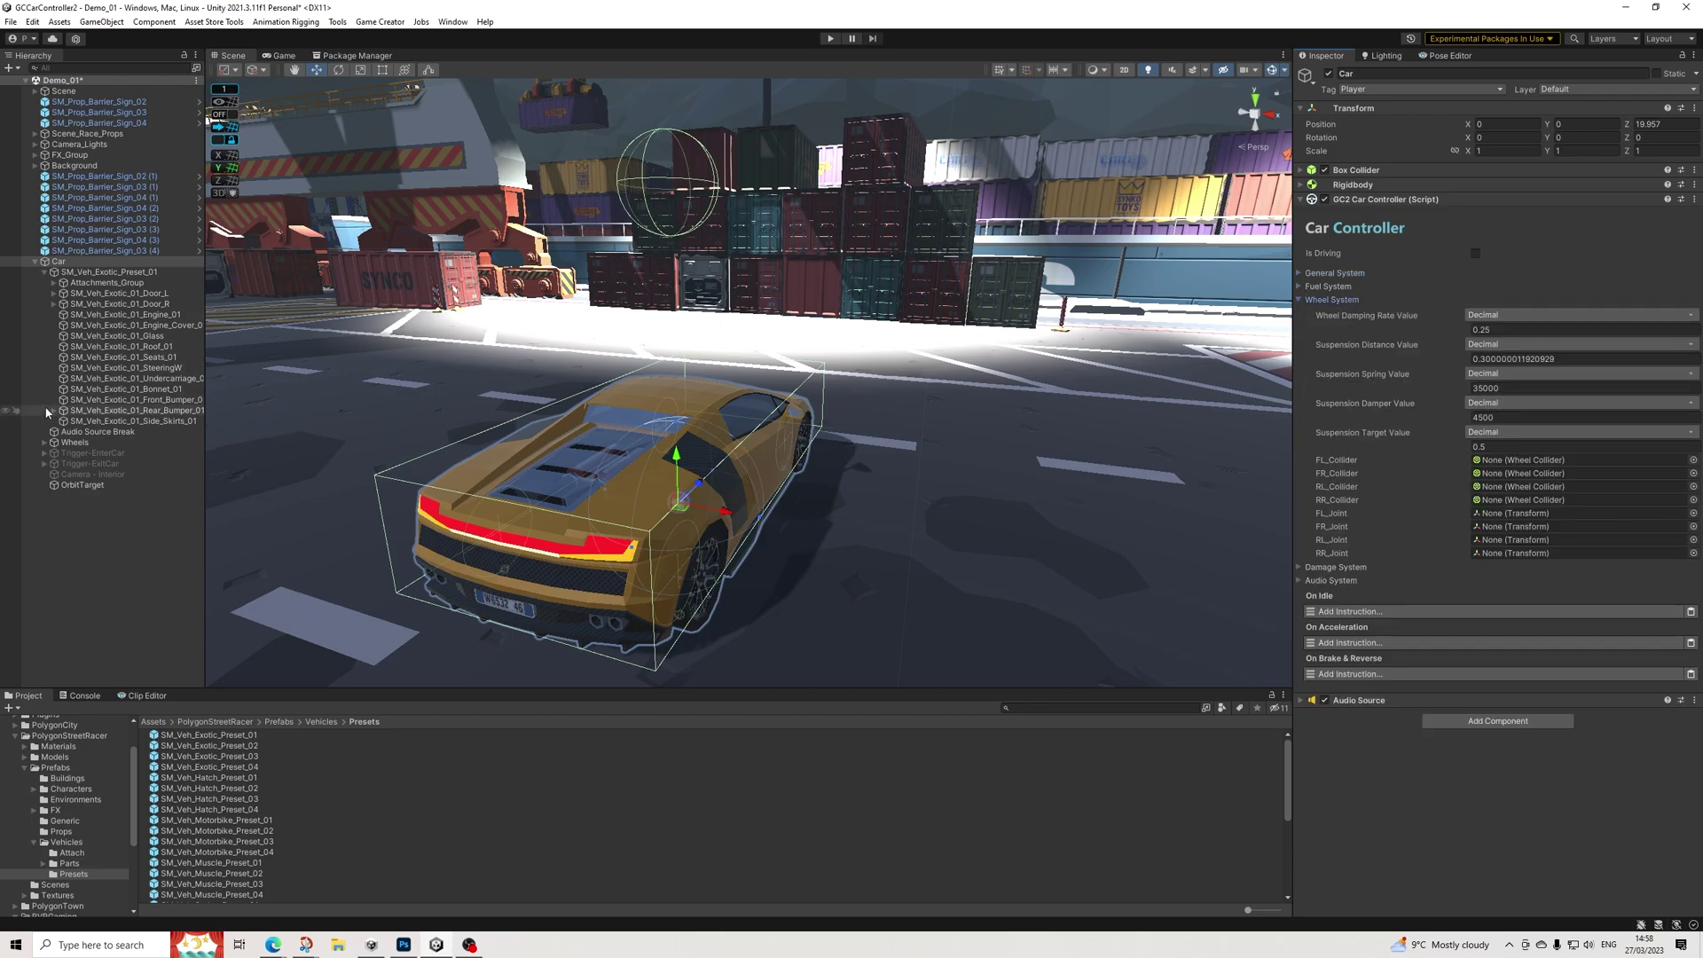
Expand the Wheels group, reselect the Car and show its Wheel System settings
click(44, 272)
click(44, 293)
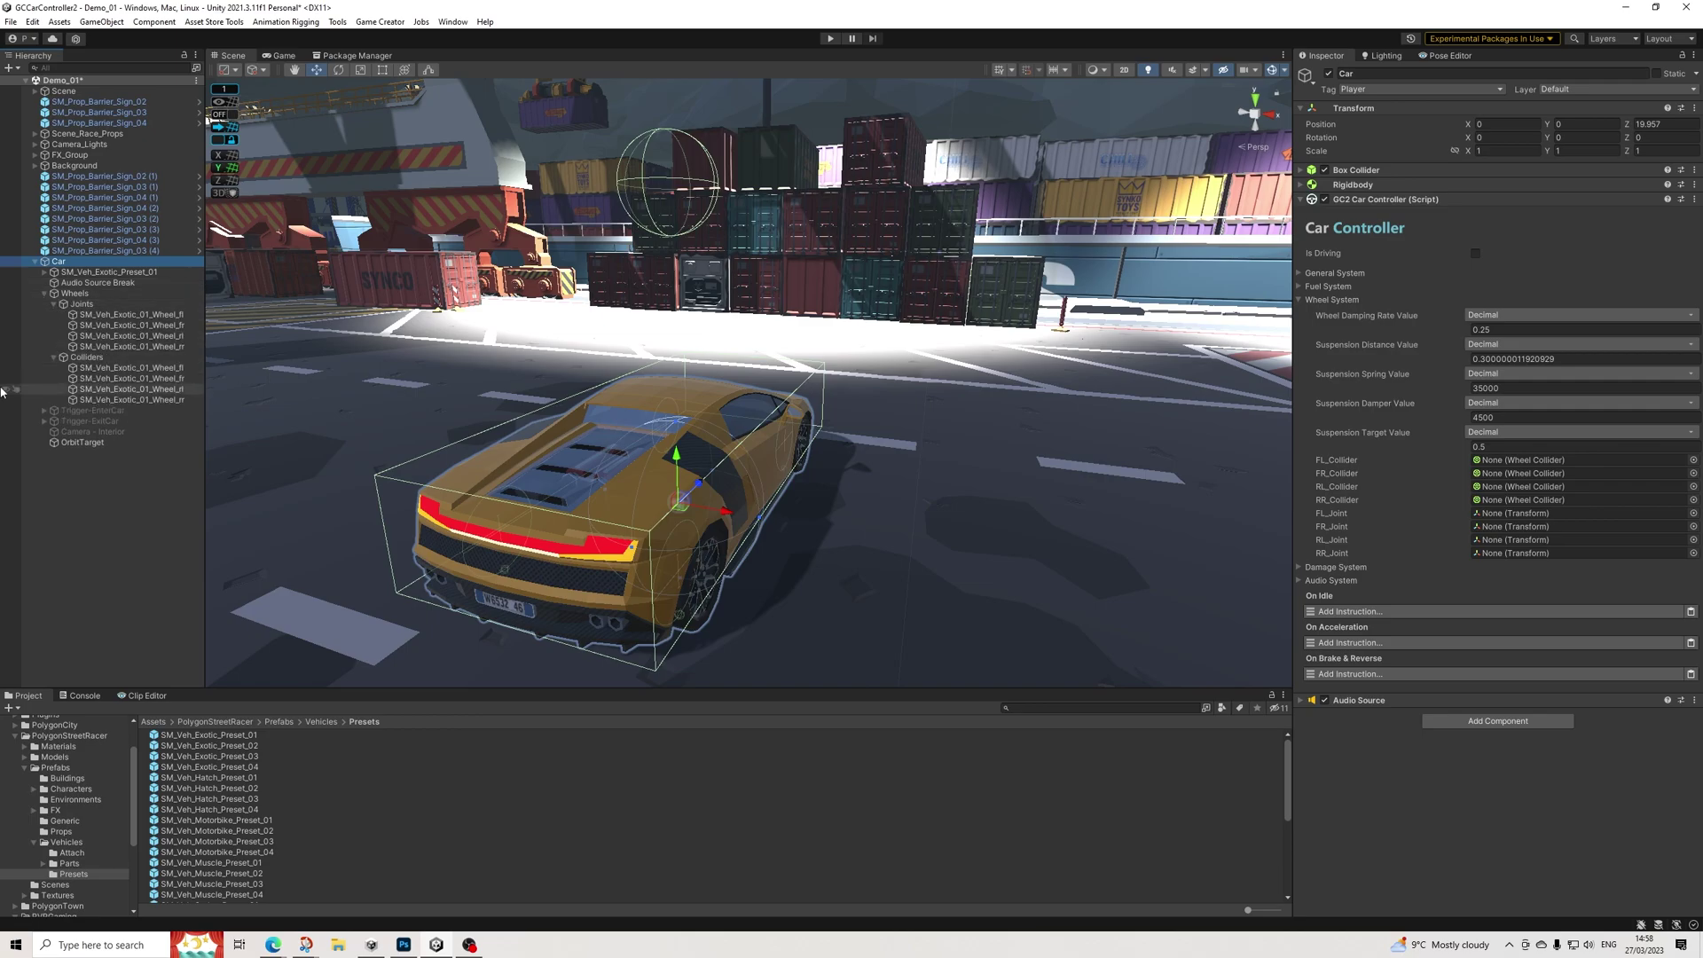
click(49, 358)
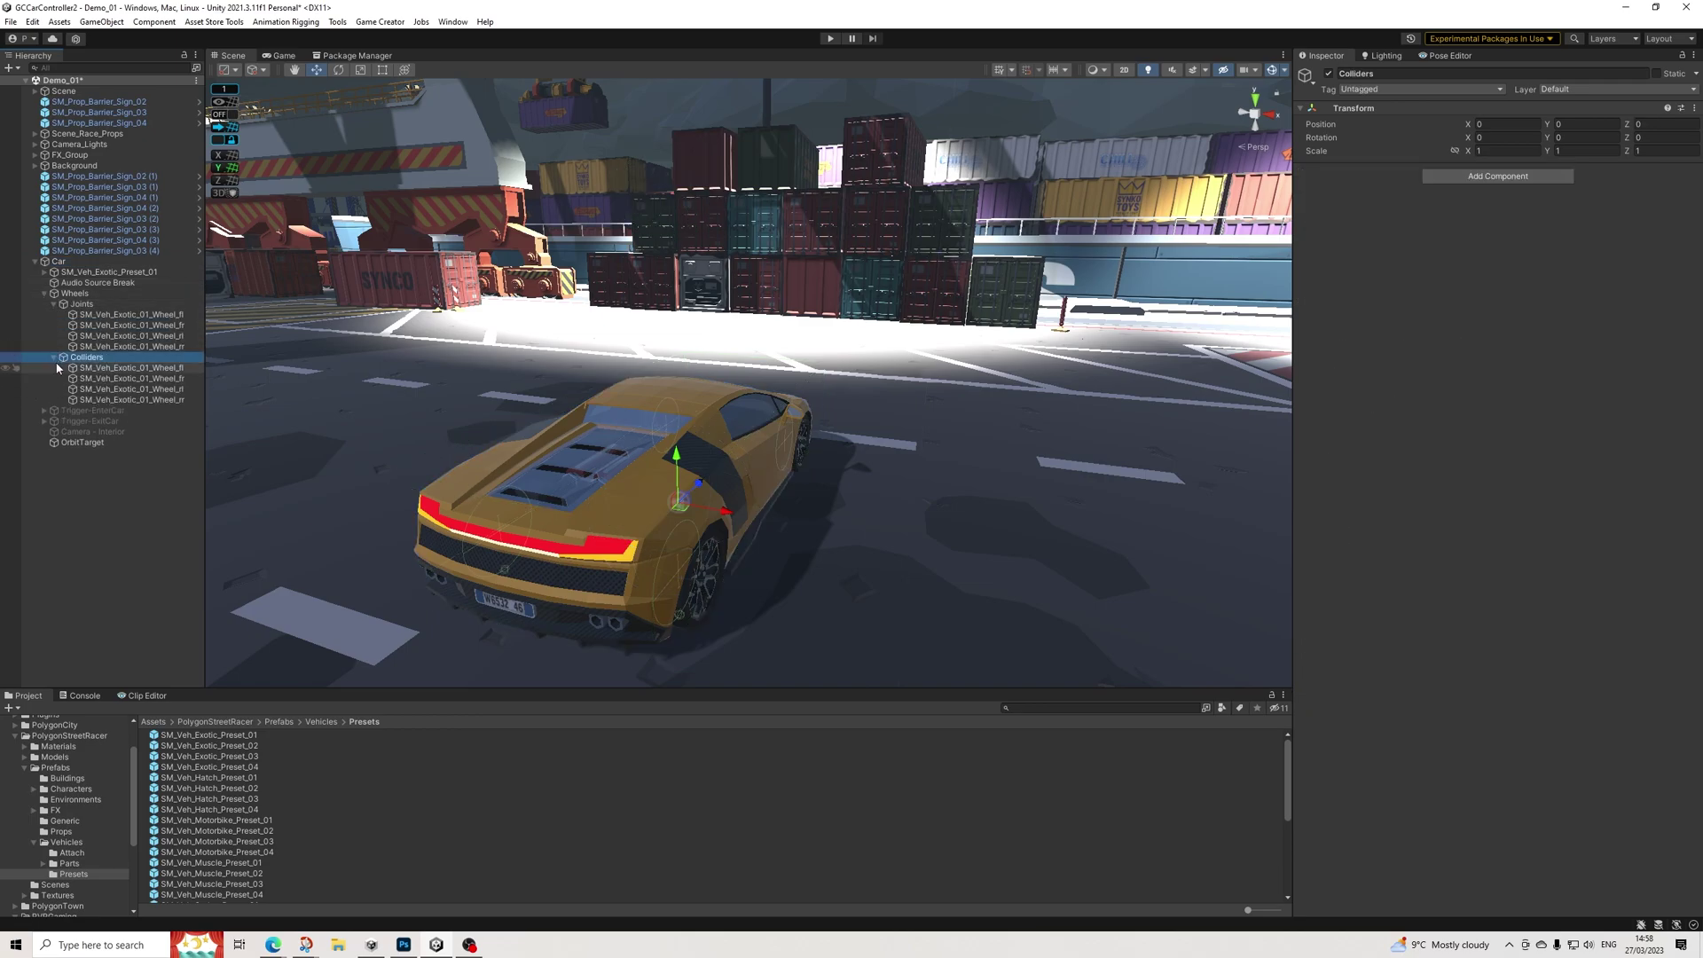
click(54, 357)
click(58, 261)
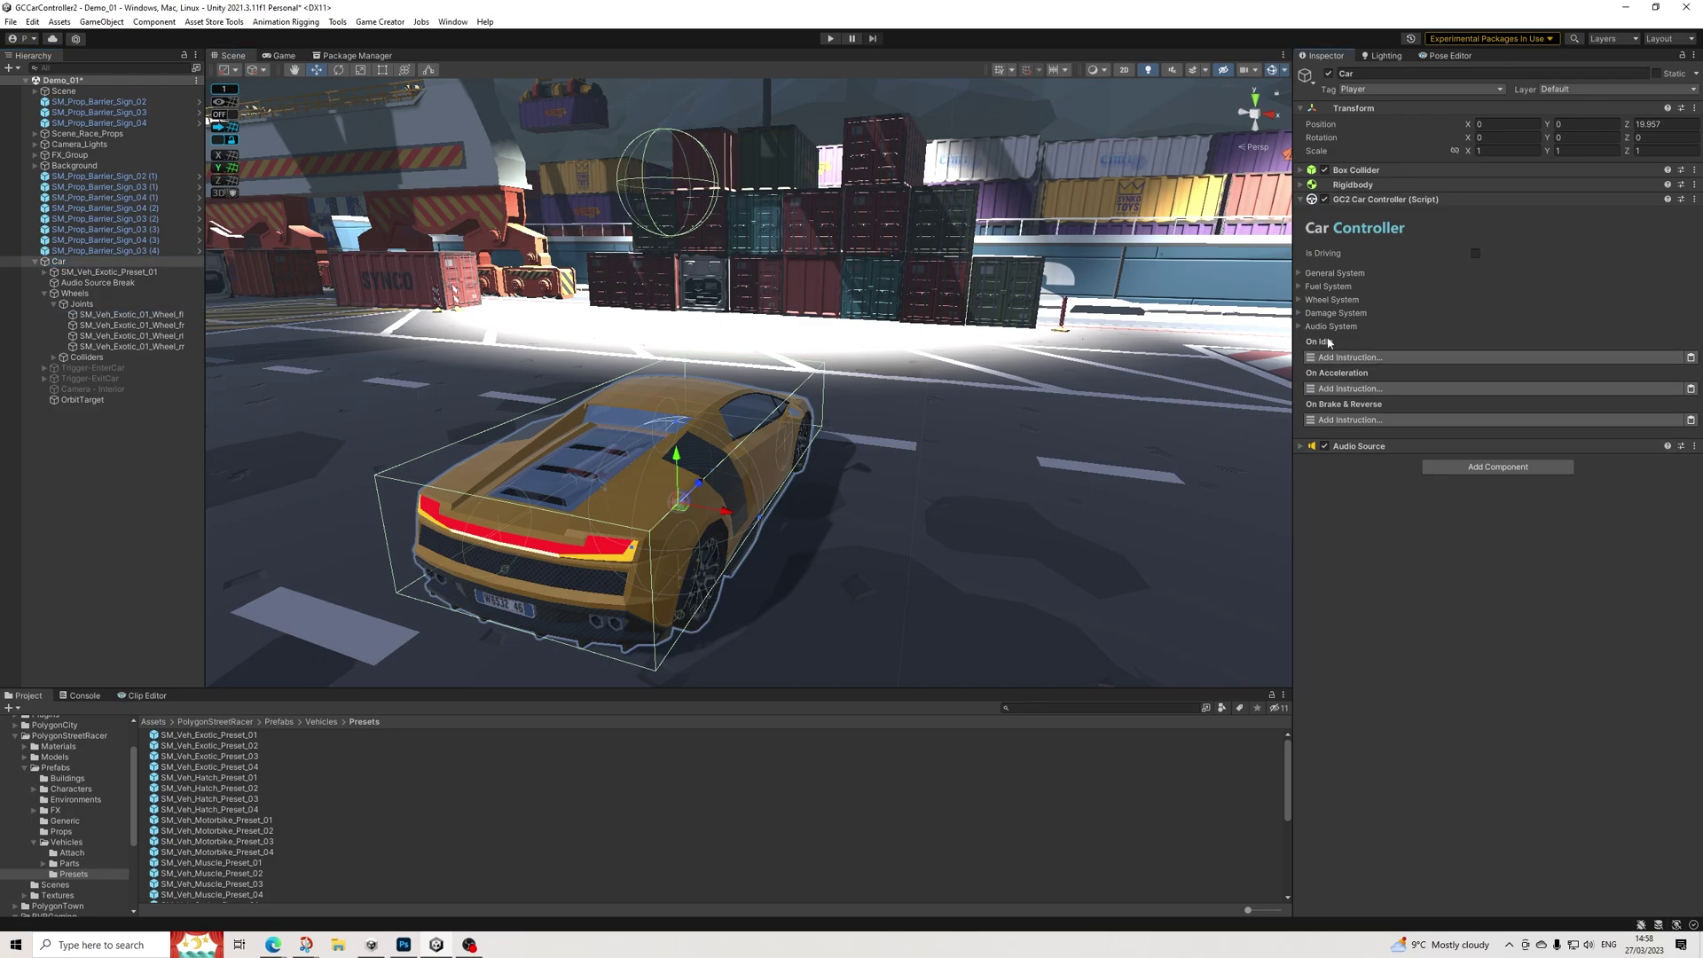
click(1300, 299)
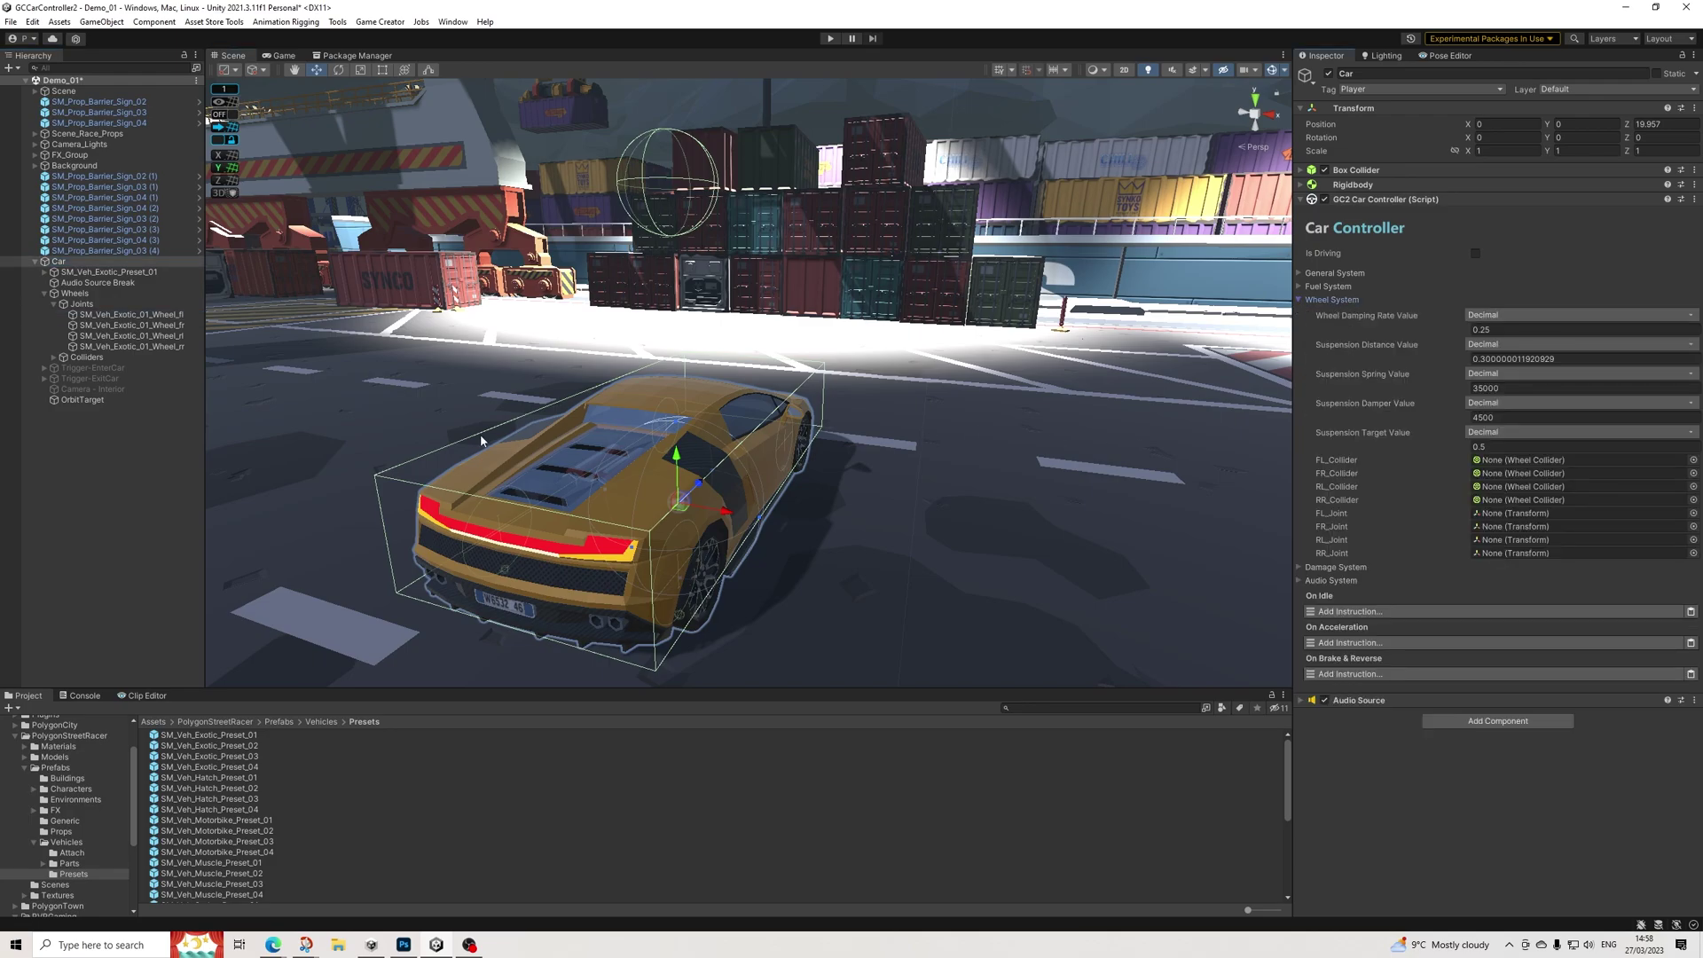
Assign the fl, fr, rl and rr wheels to FL_Joint, FR_Joint, RL_Joint and RR_Joint
drag(158, 315, 1501, 514)
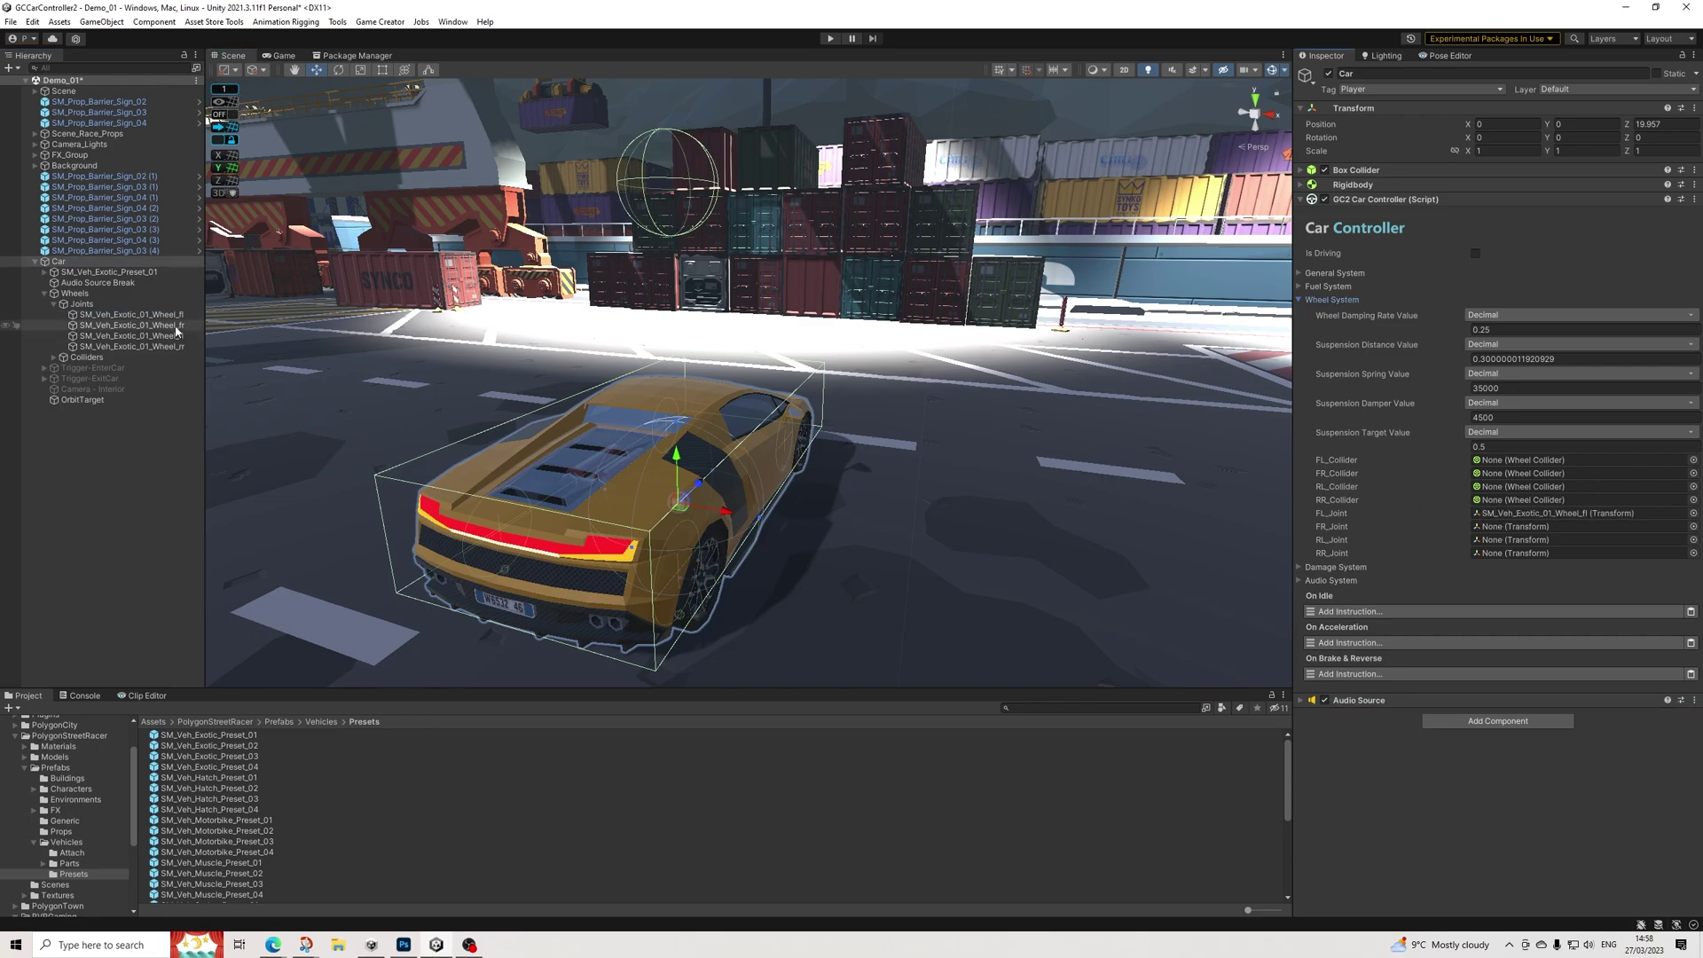
drag(176, 327, 1504, 527)
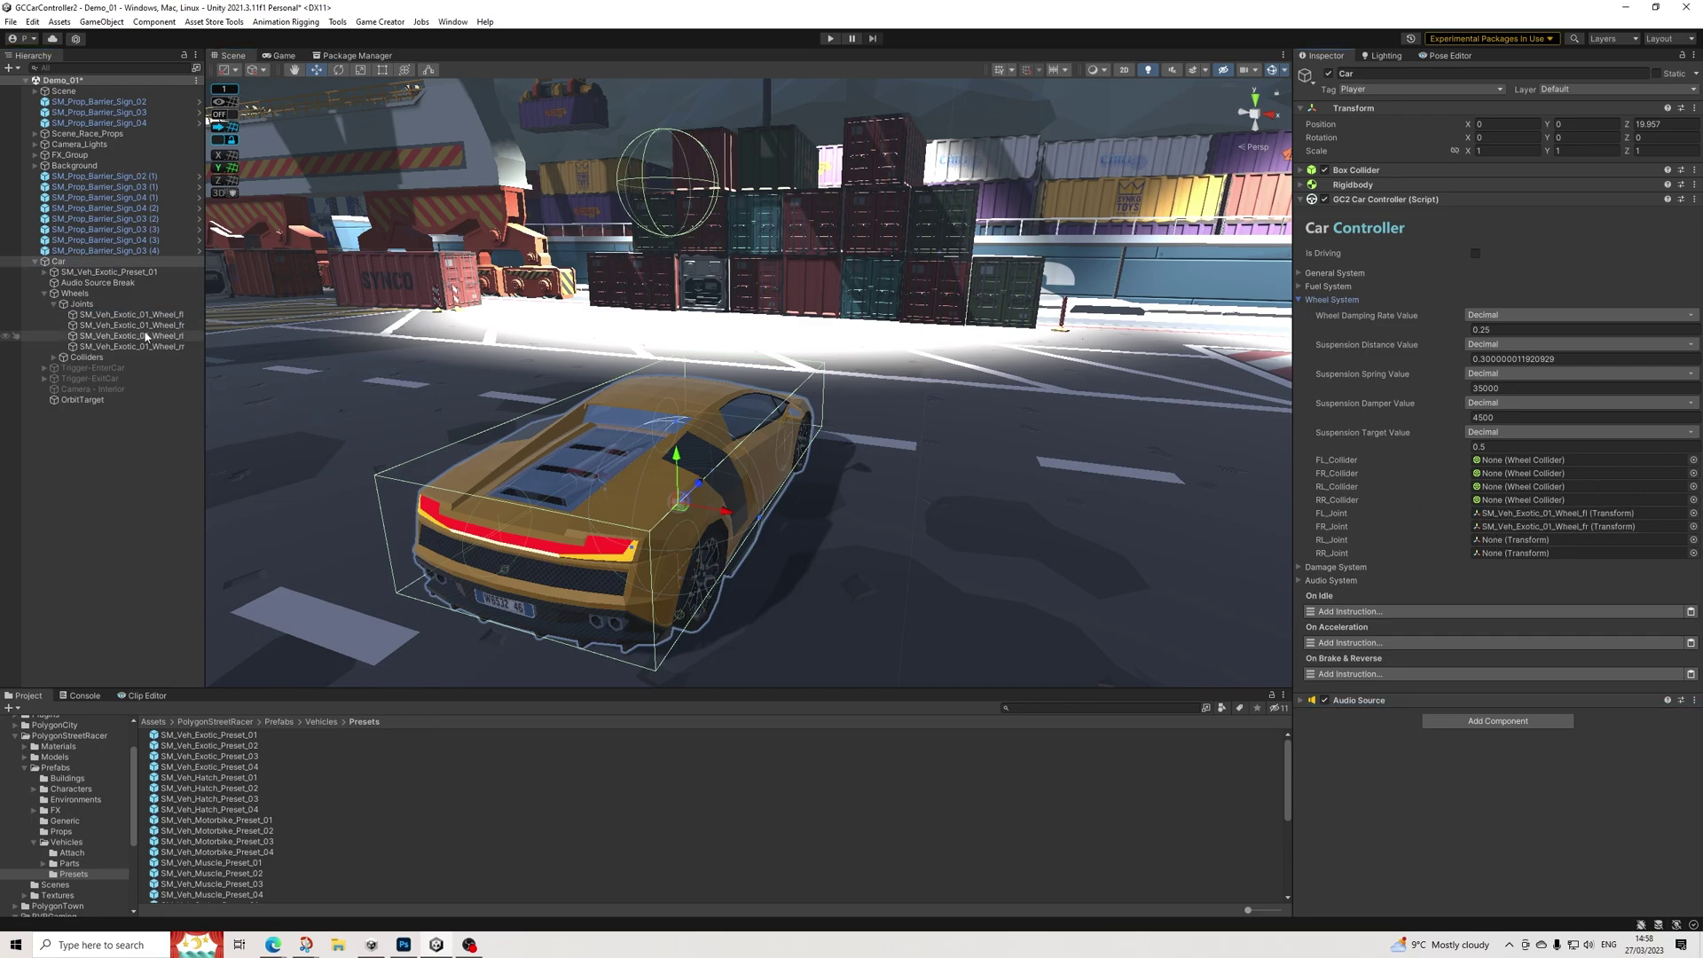
drag(147, 336, 1502, 539)
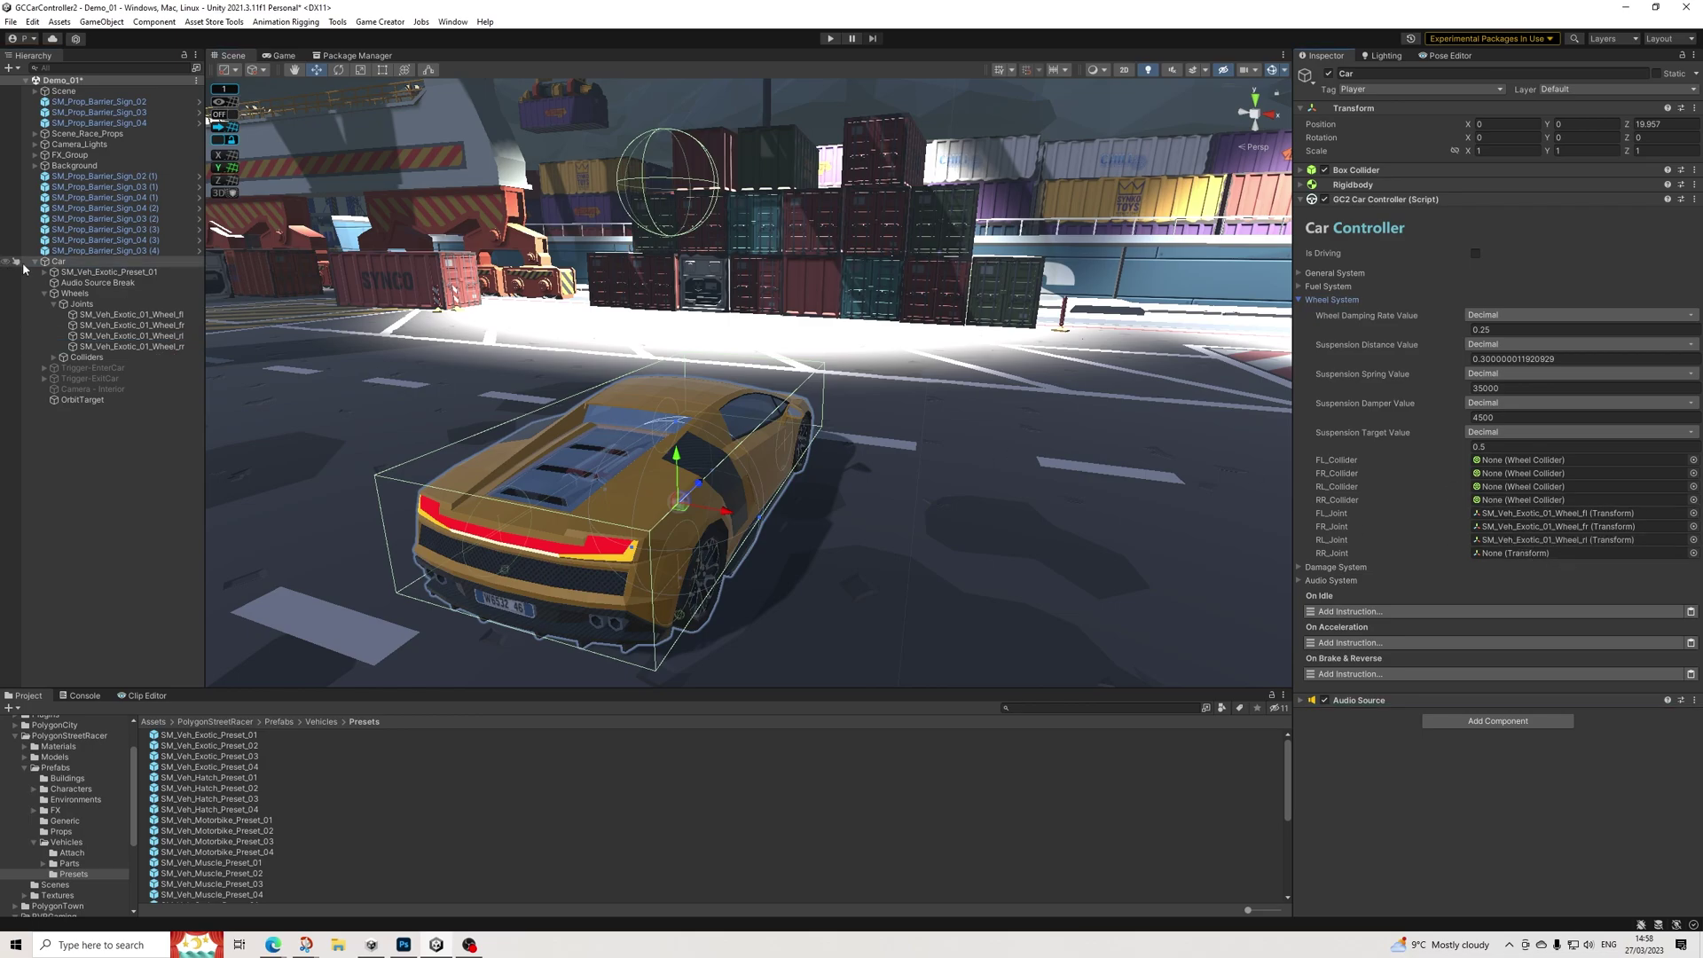
drag(133, 346, 1514, 555)
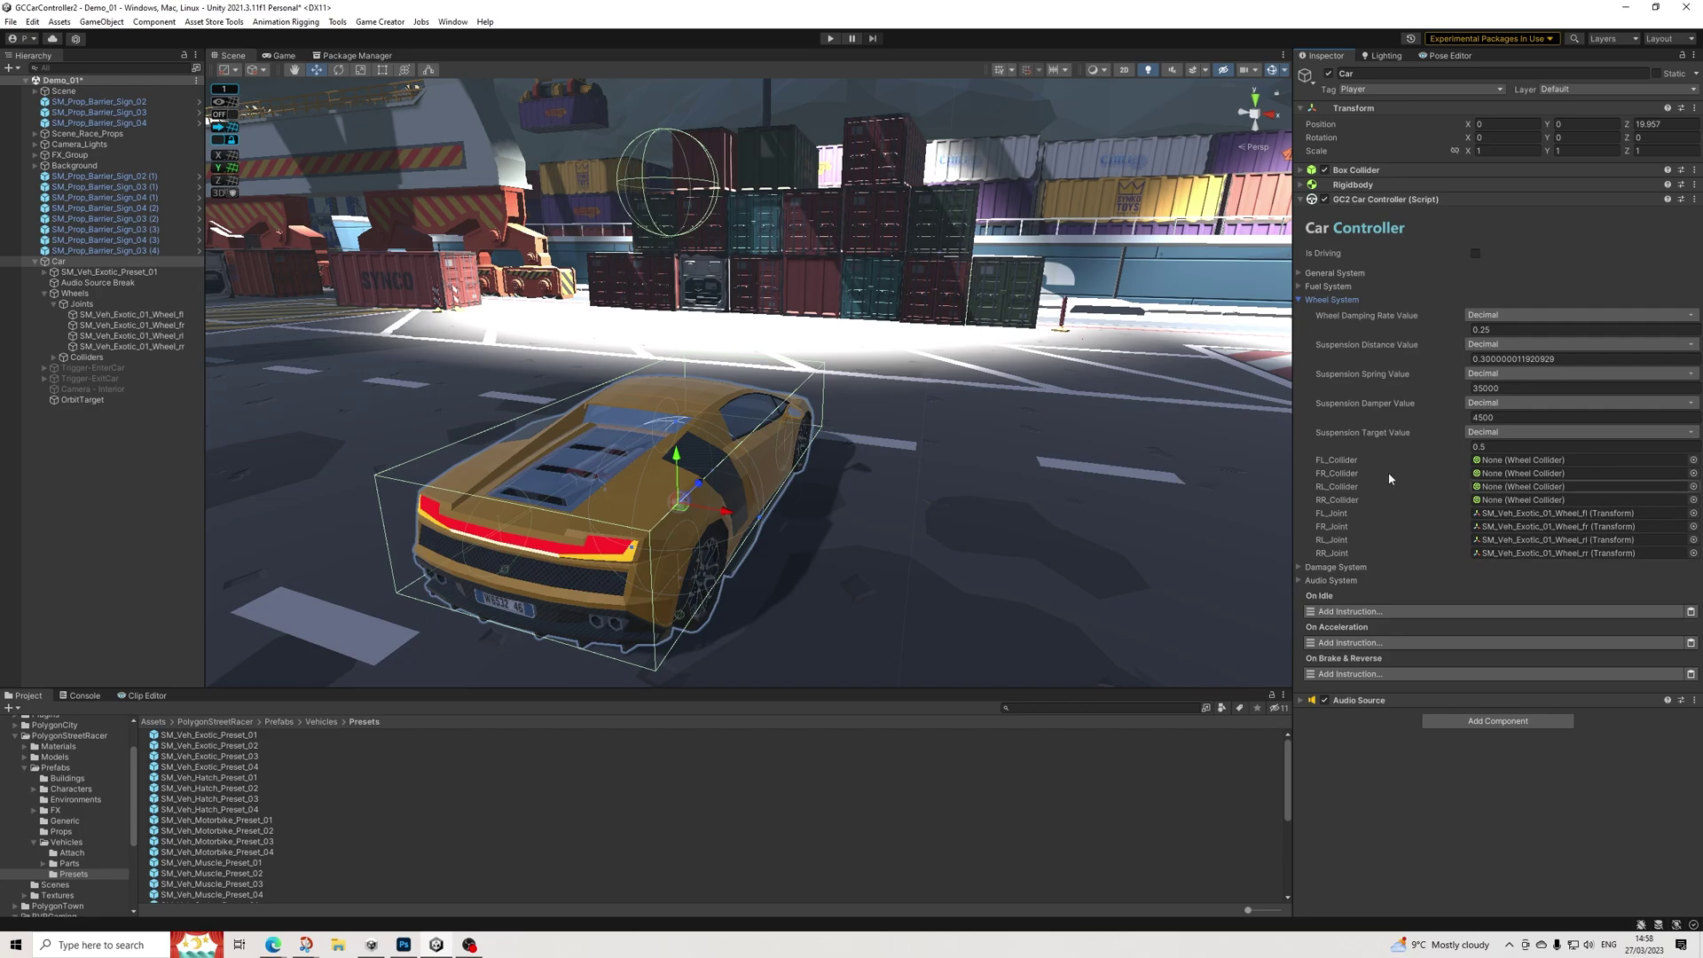
Assign the four wheel colliders to FL_Collider, FR_Collider, RL_Collider and RR_Collider
click(53, 304)
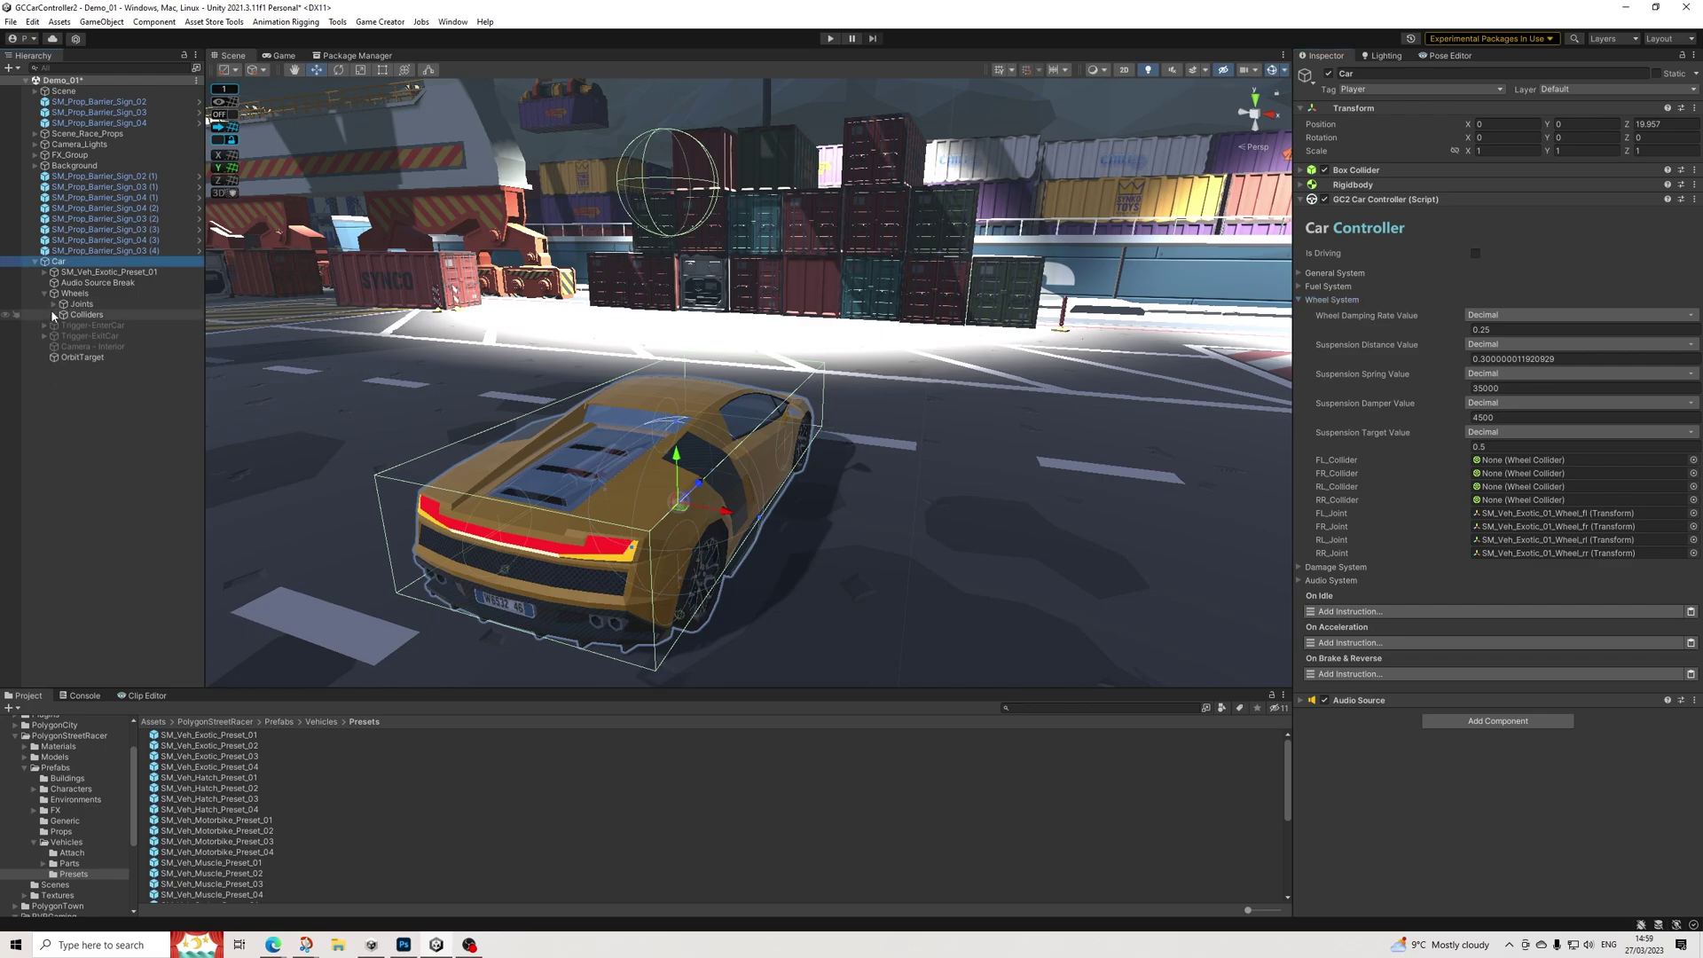
click(53, 315)
drag(132, 326, 1561, 460)
drag(168, 336, 1561, 472)
drag(168, 347, 1499, 486)
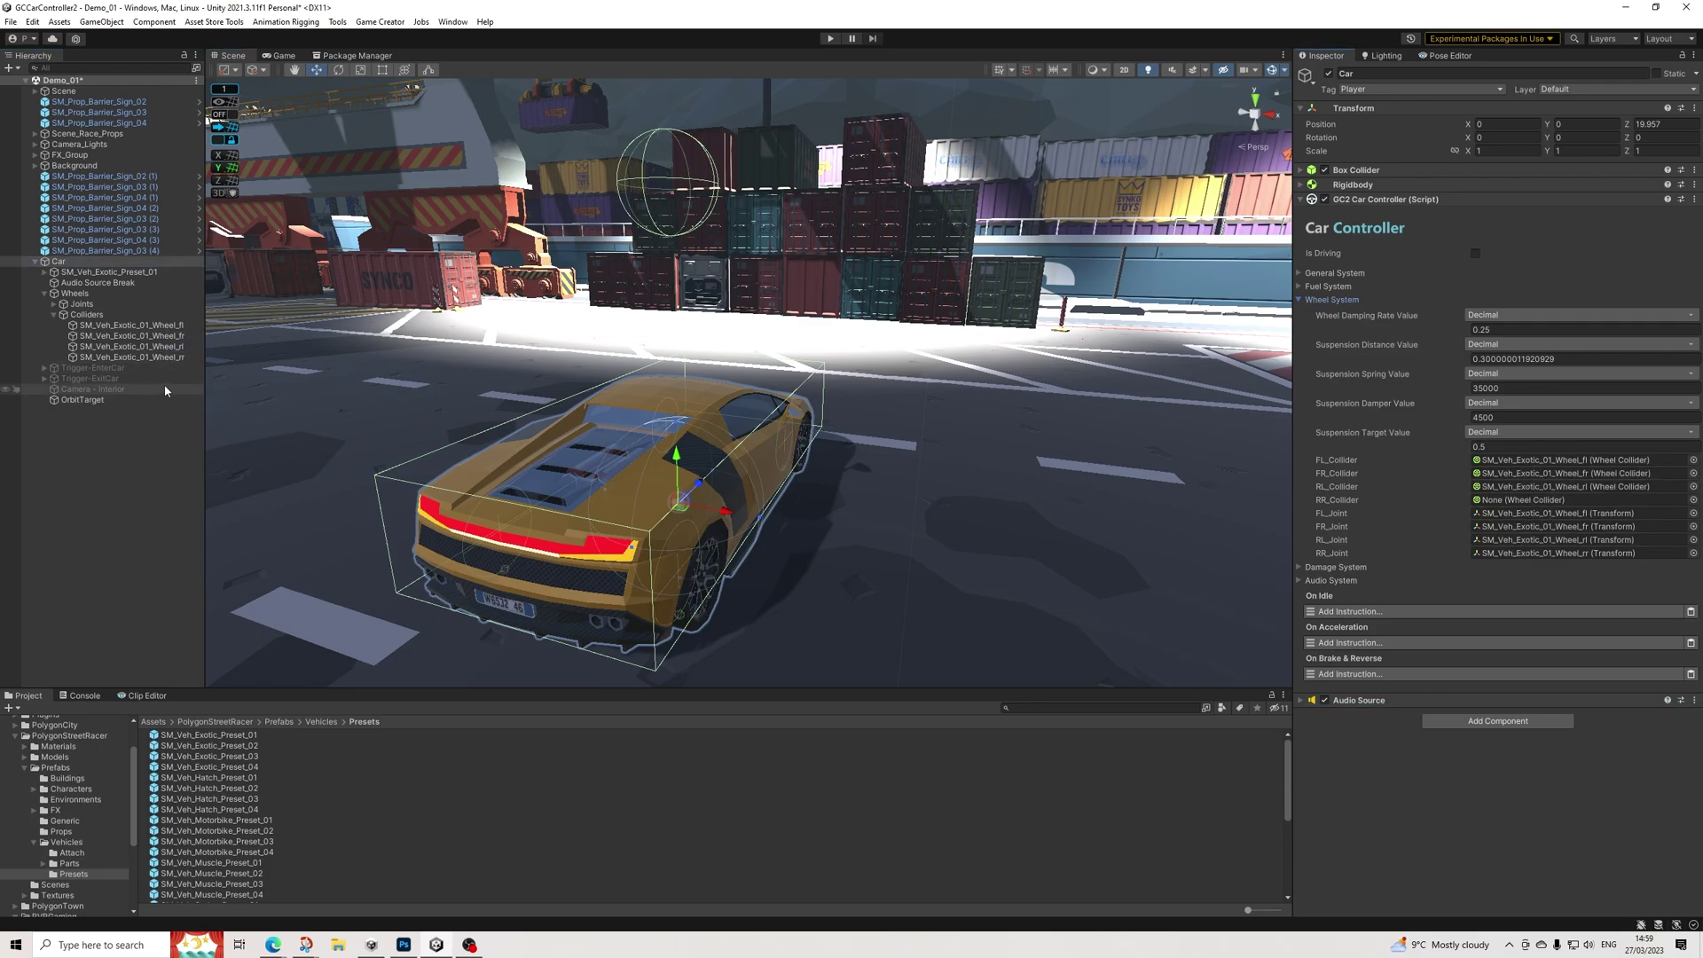
drag(178, 358, 1527, 498)
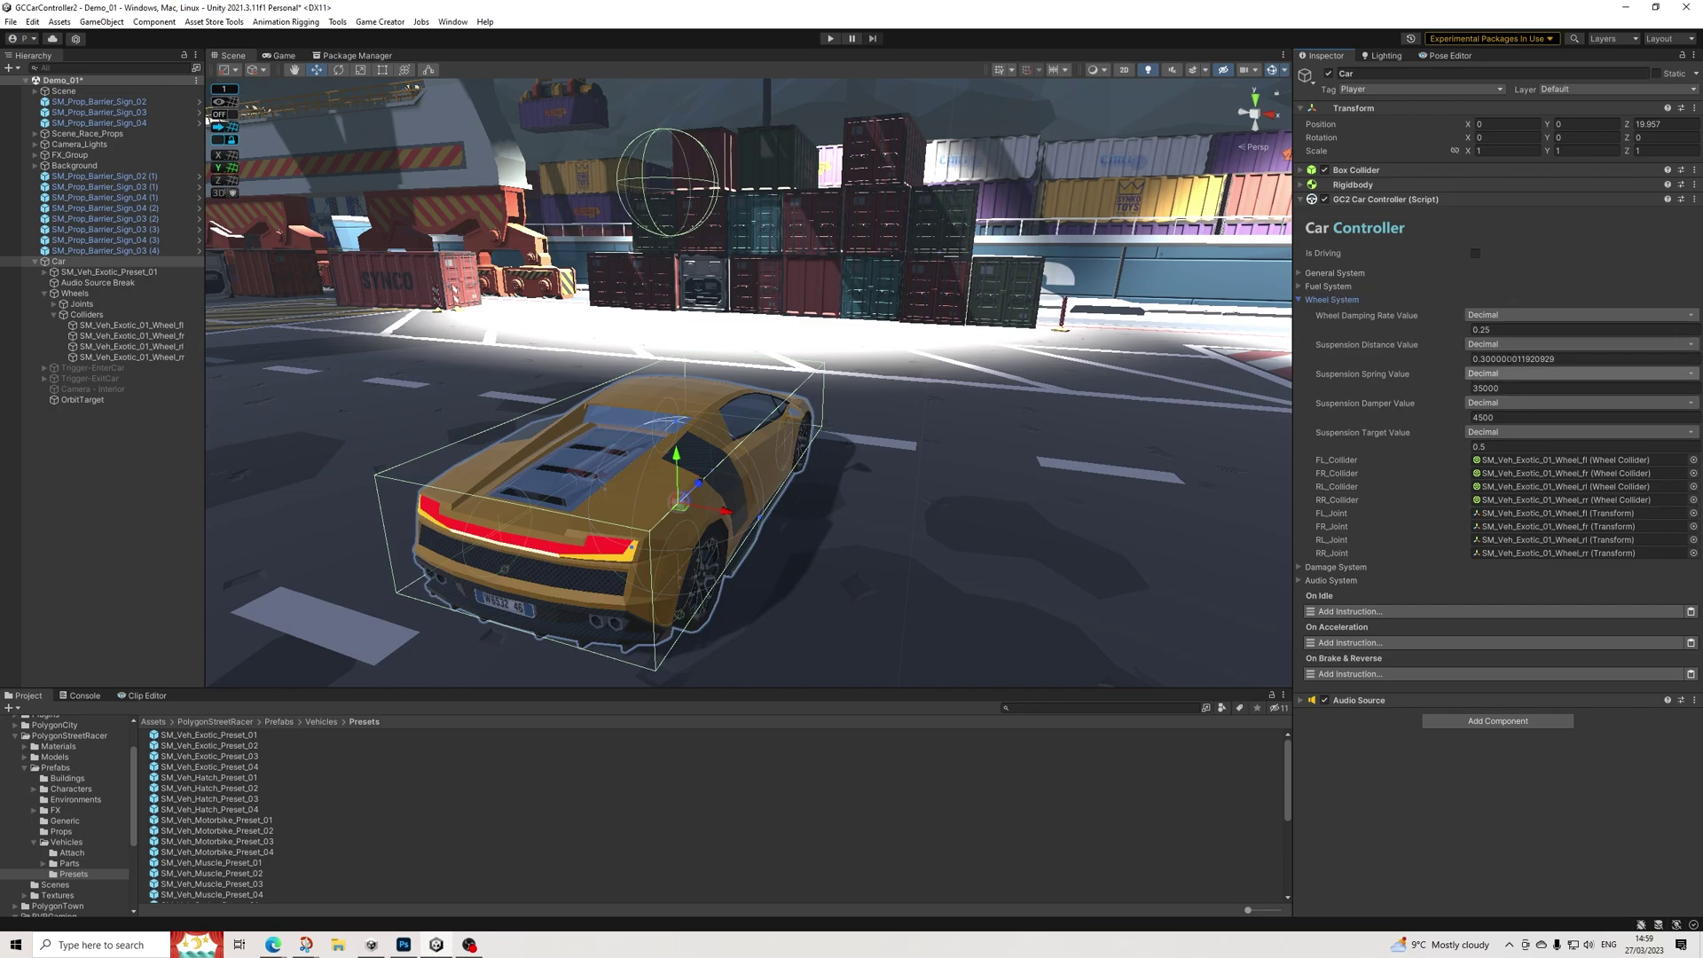
Move the Wheels group above Audio Source Break under Car, then collapse Car
click(1322, 300)
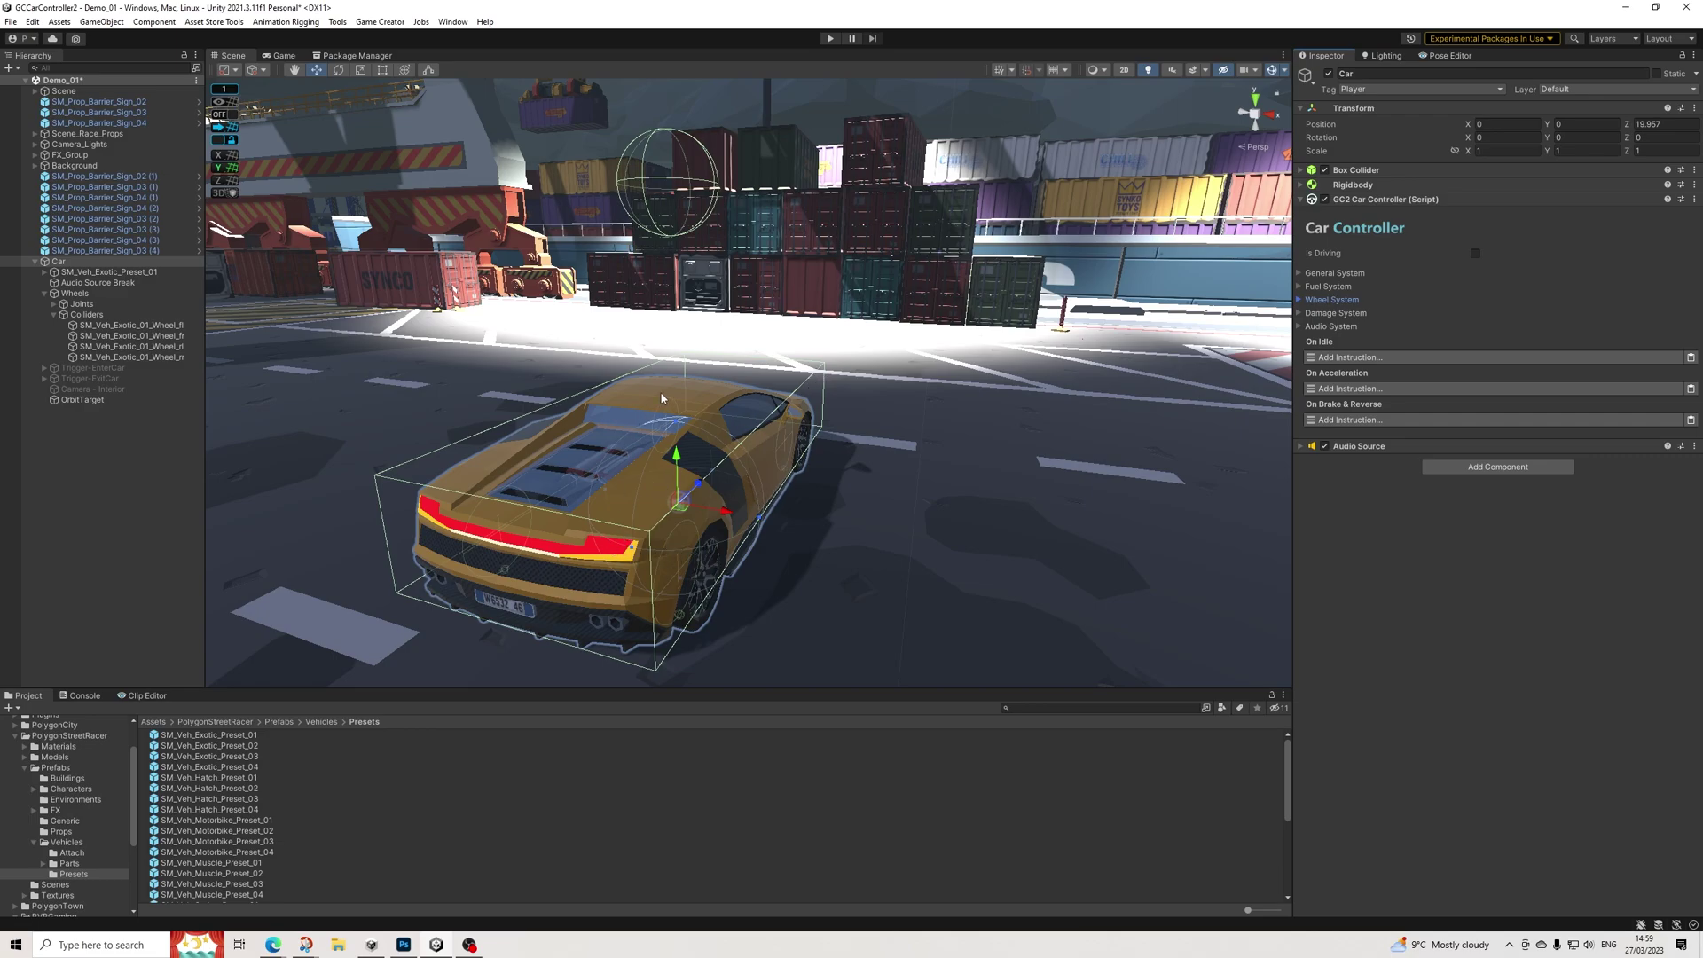
scroll(828, 371, down, 3)
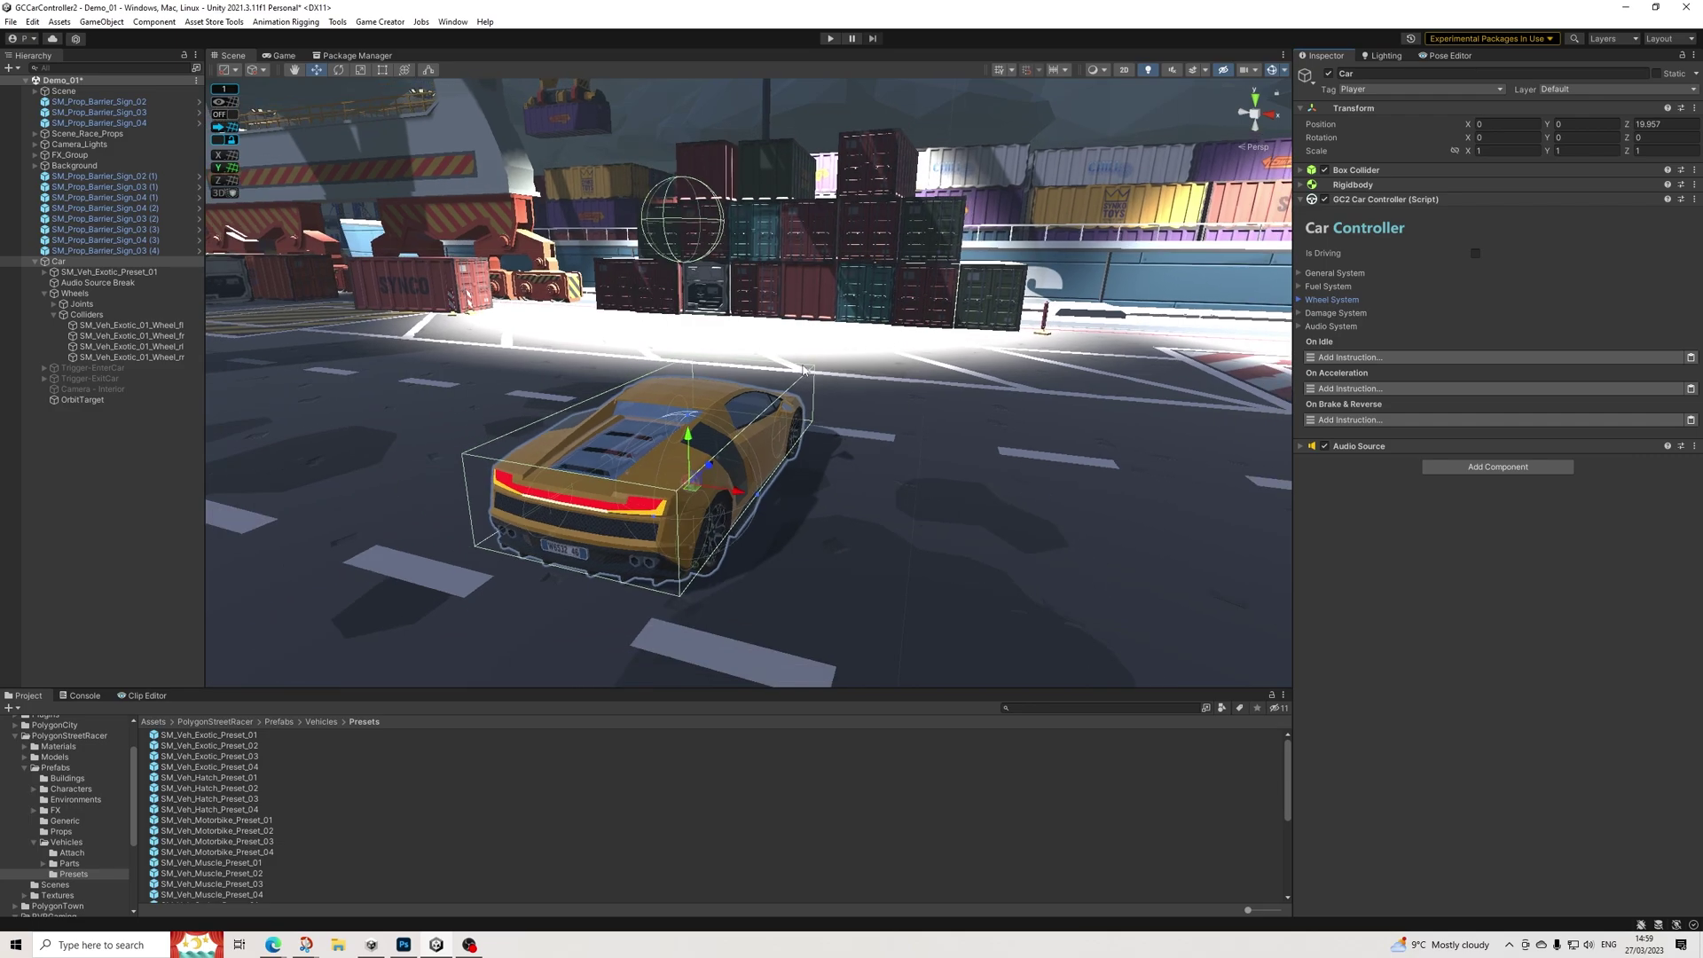
alt+drag(684, 376, 821, 478)
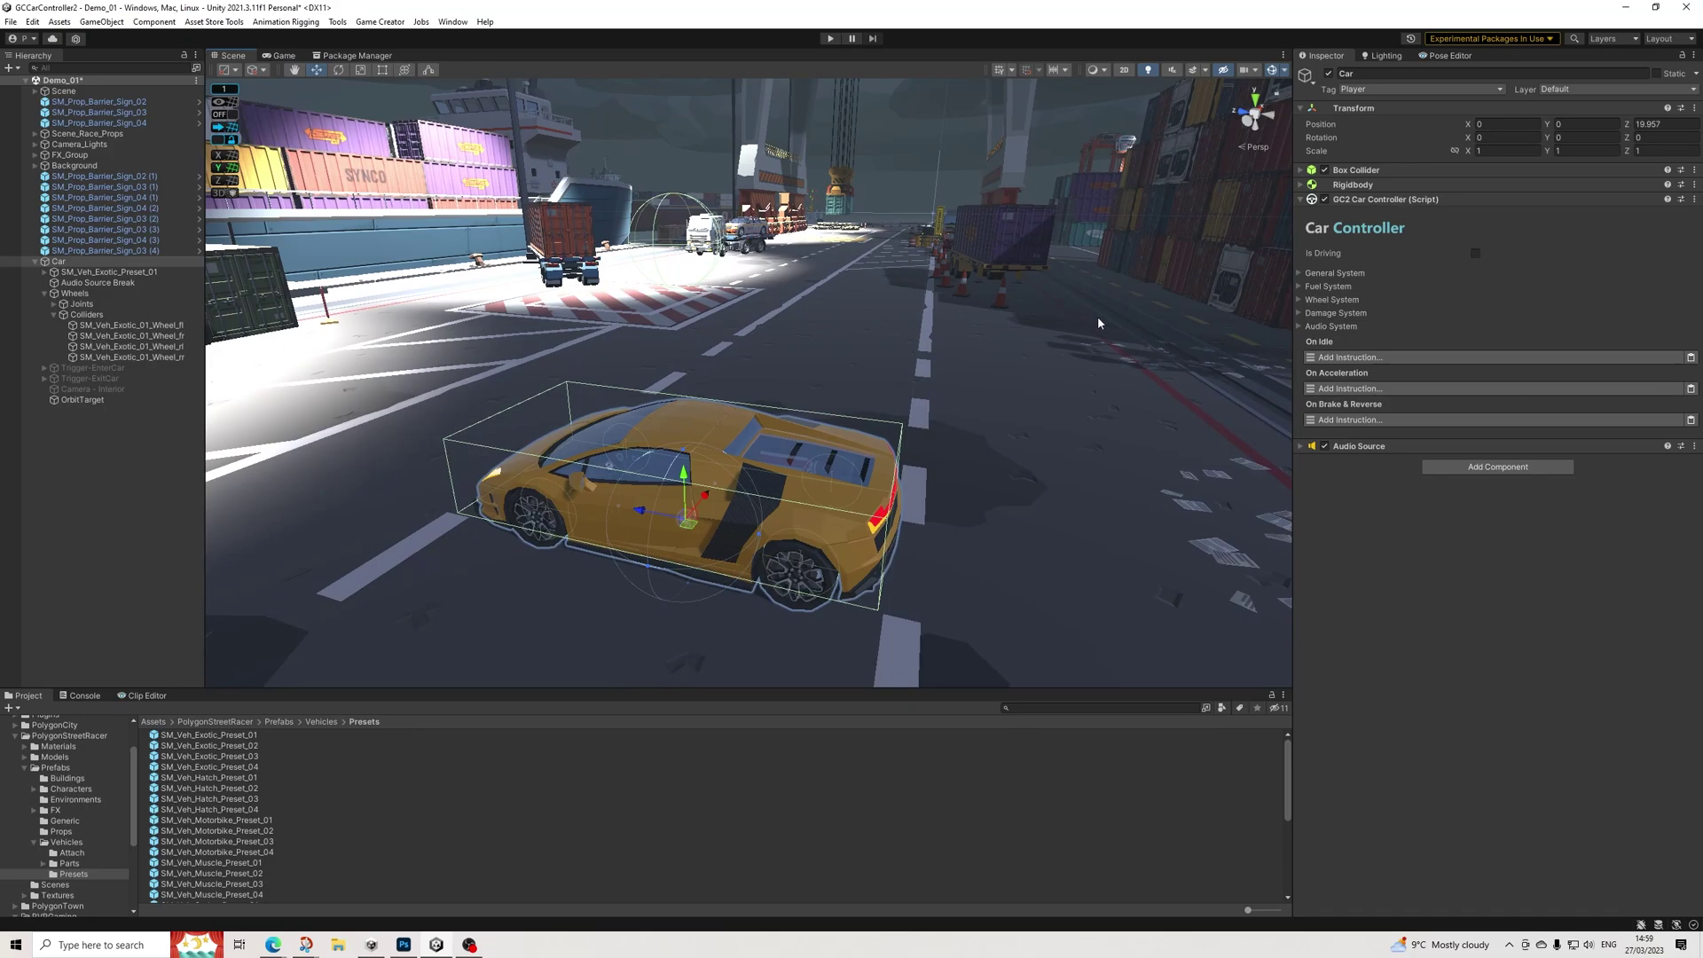
click(44, 293)
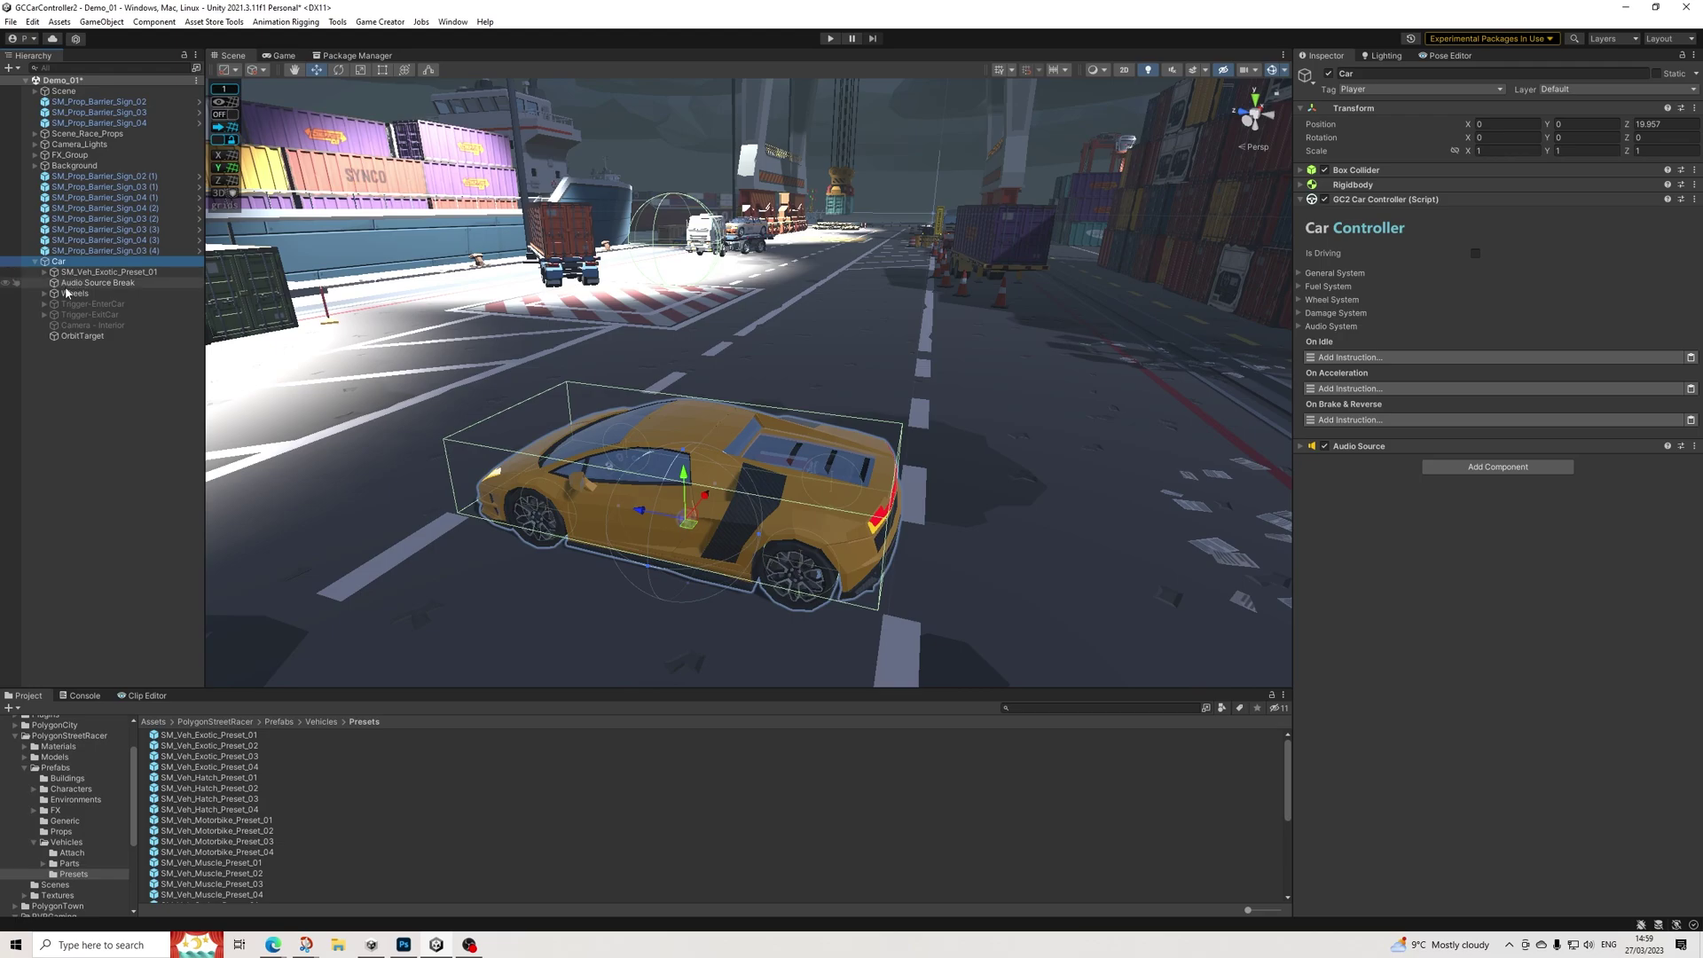
drag(67, 292, 62, 279)
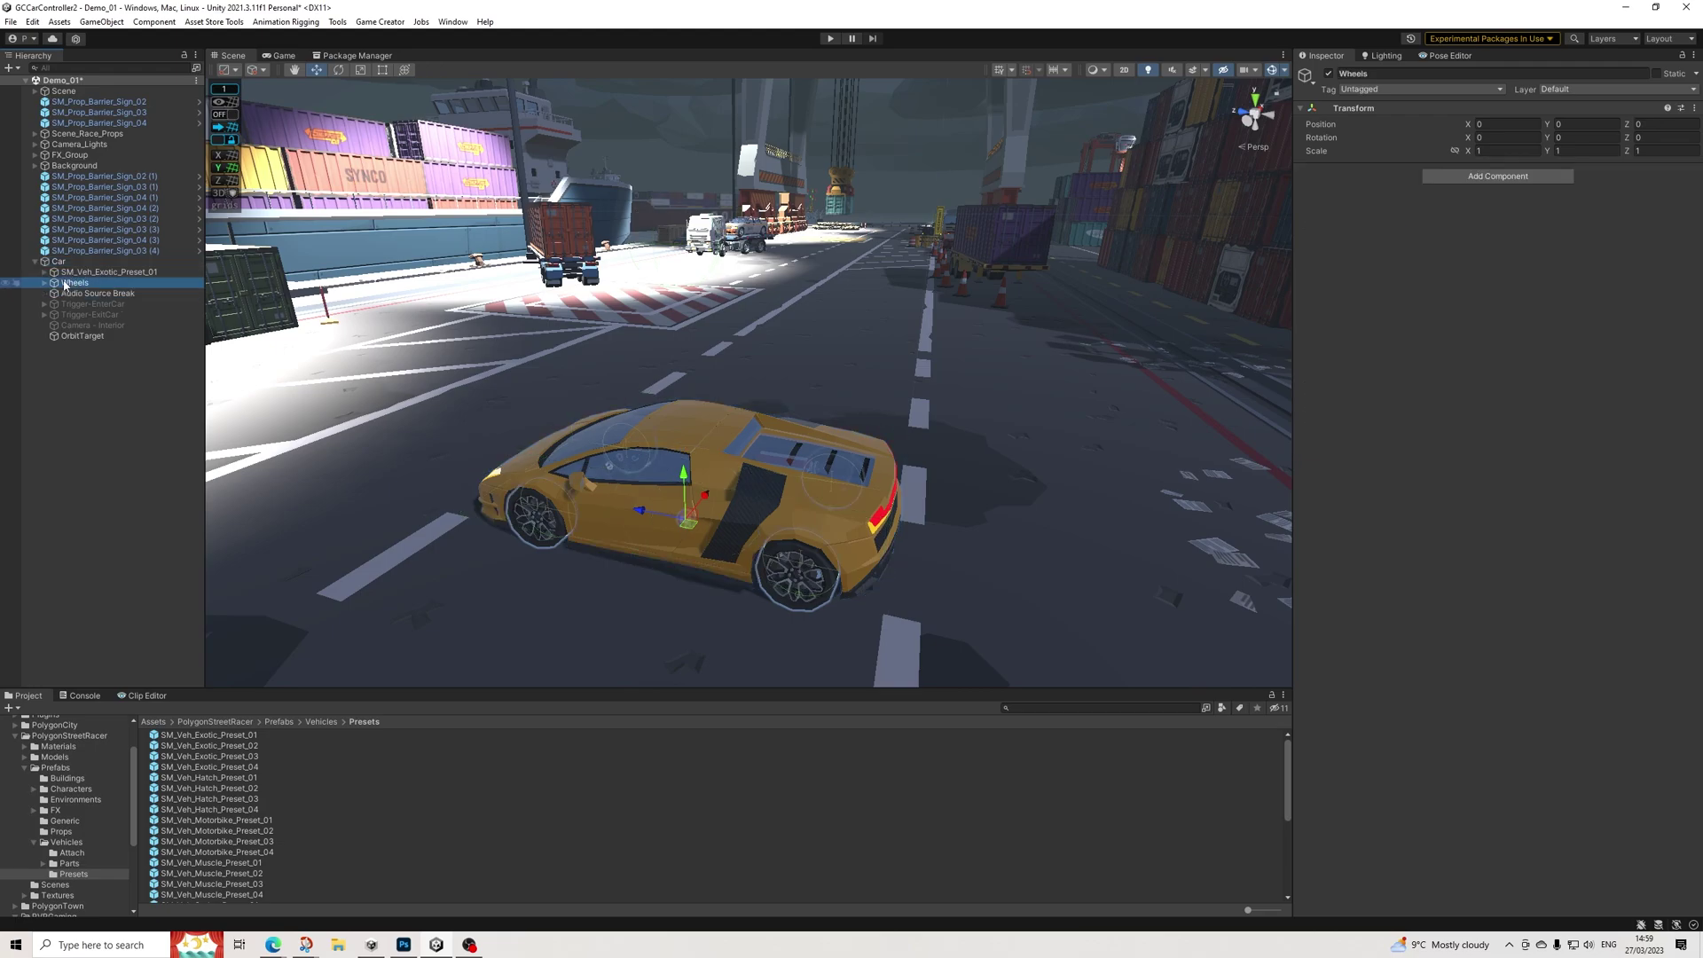
click(86, 342)
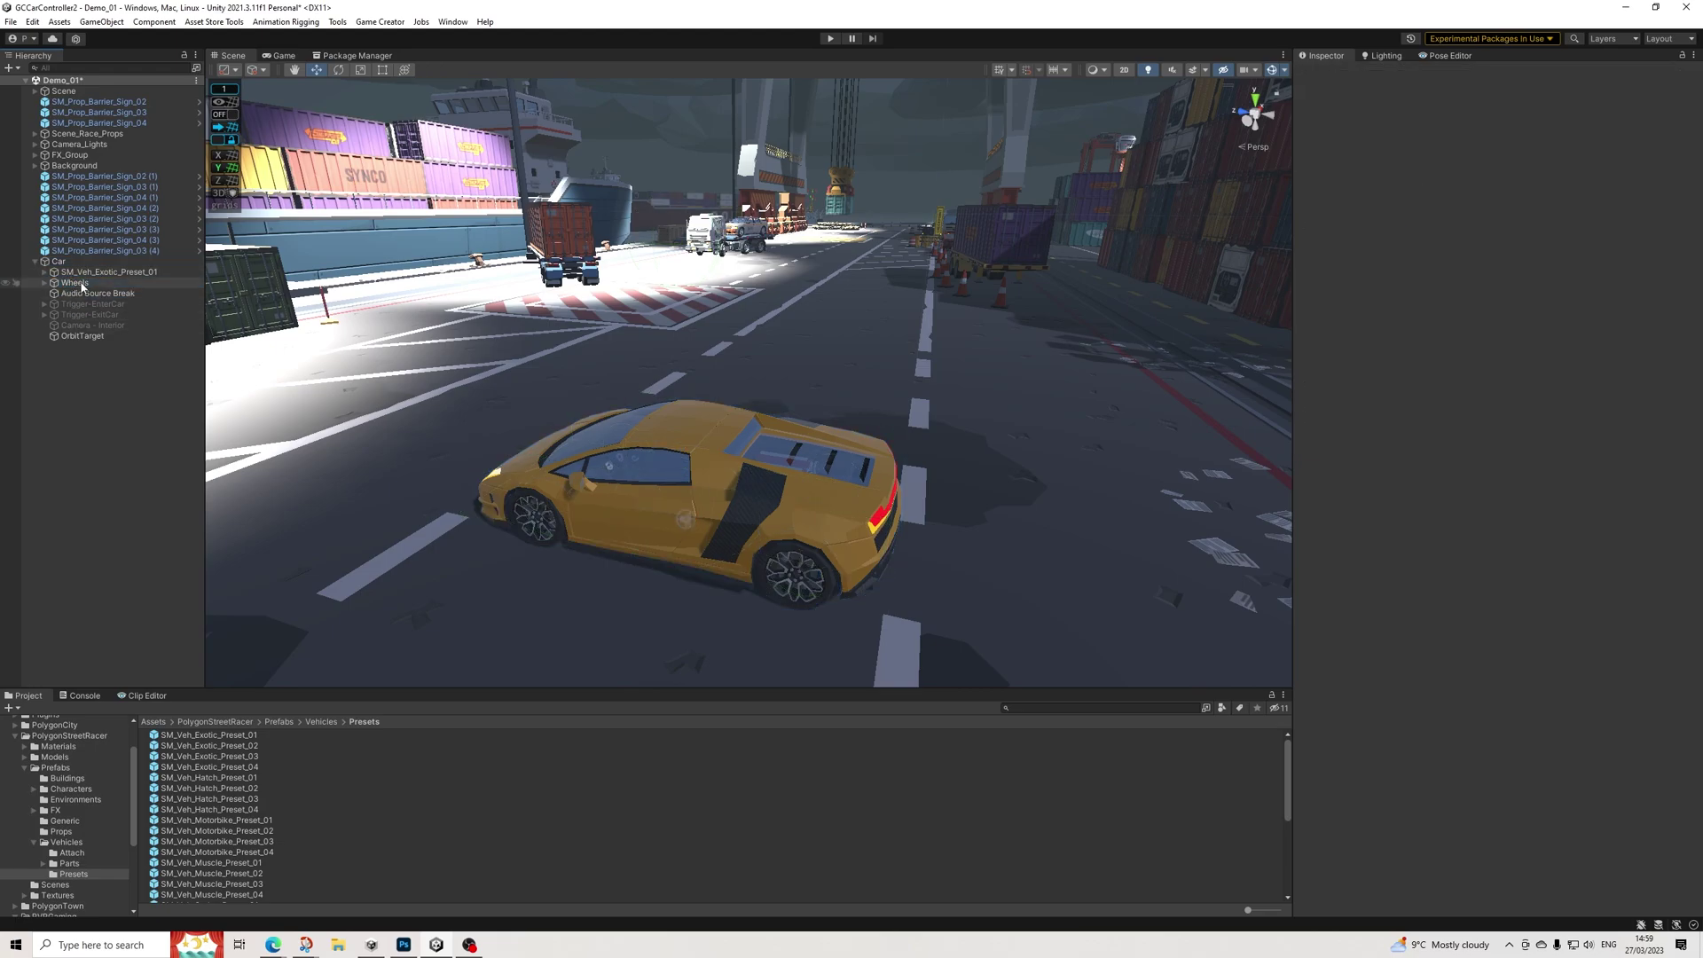
click(34, 261)
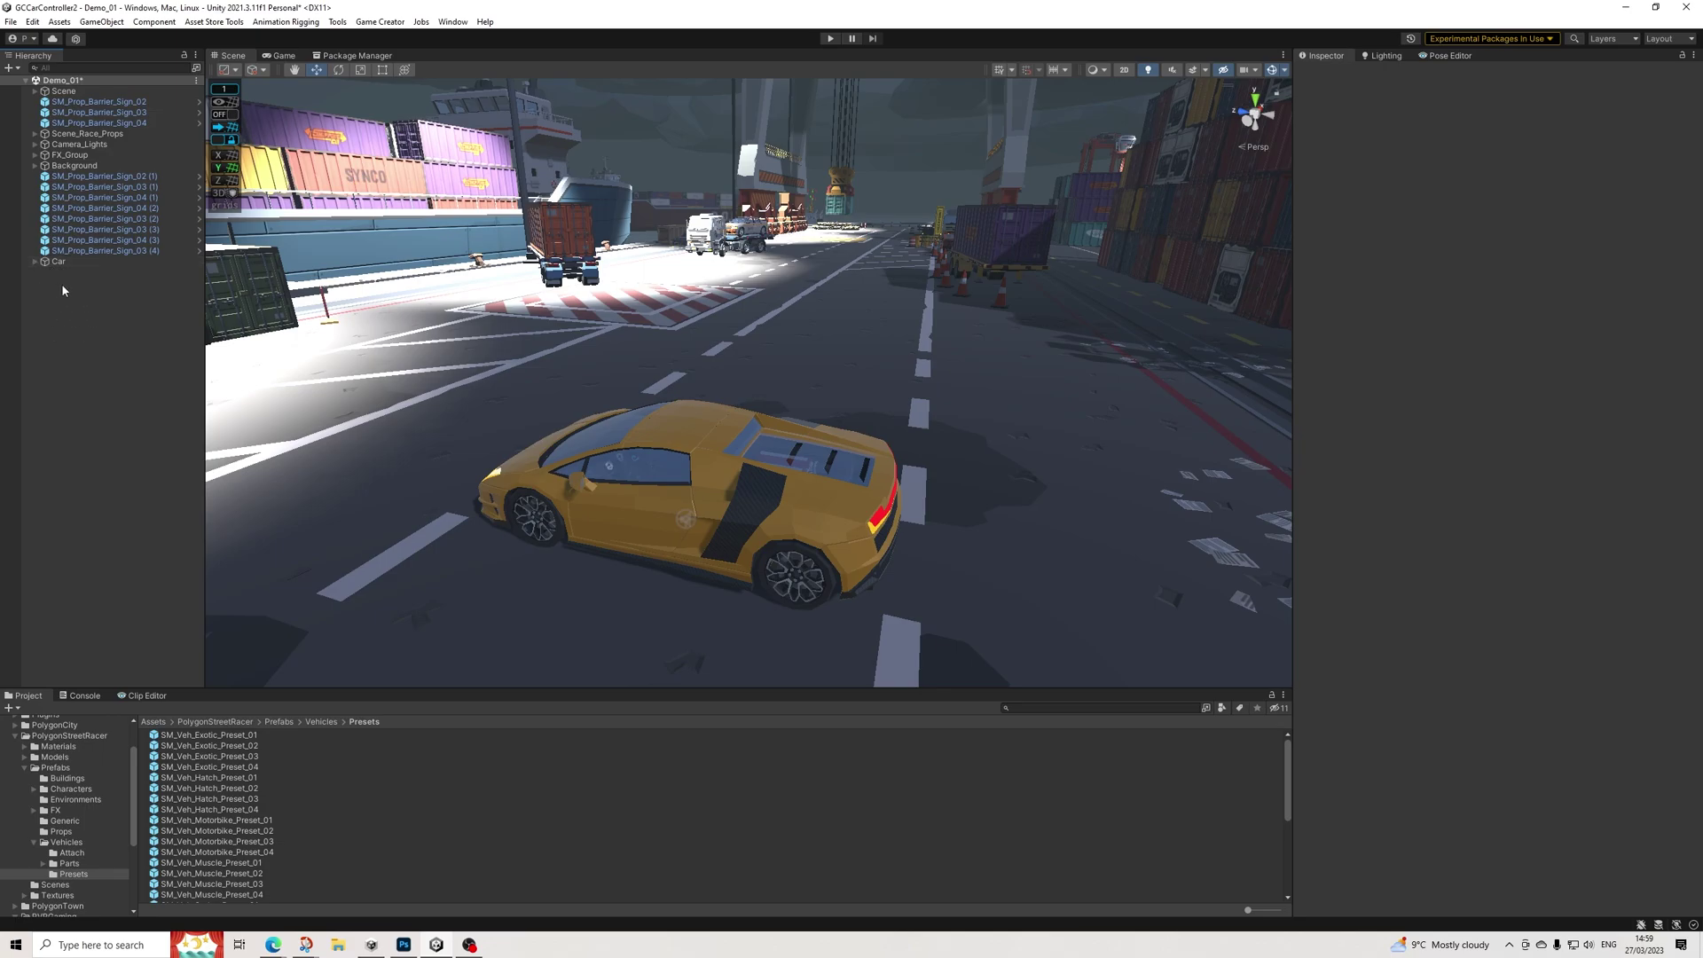
right_click(61, 284)
Create a new Game Creator camera shot and make it a Third Person shot
mouse_move(228, 448)
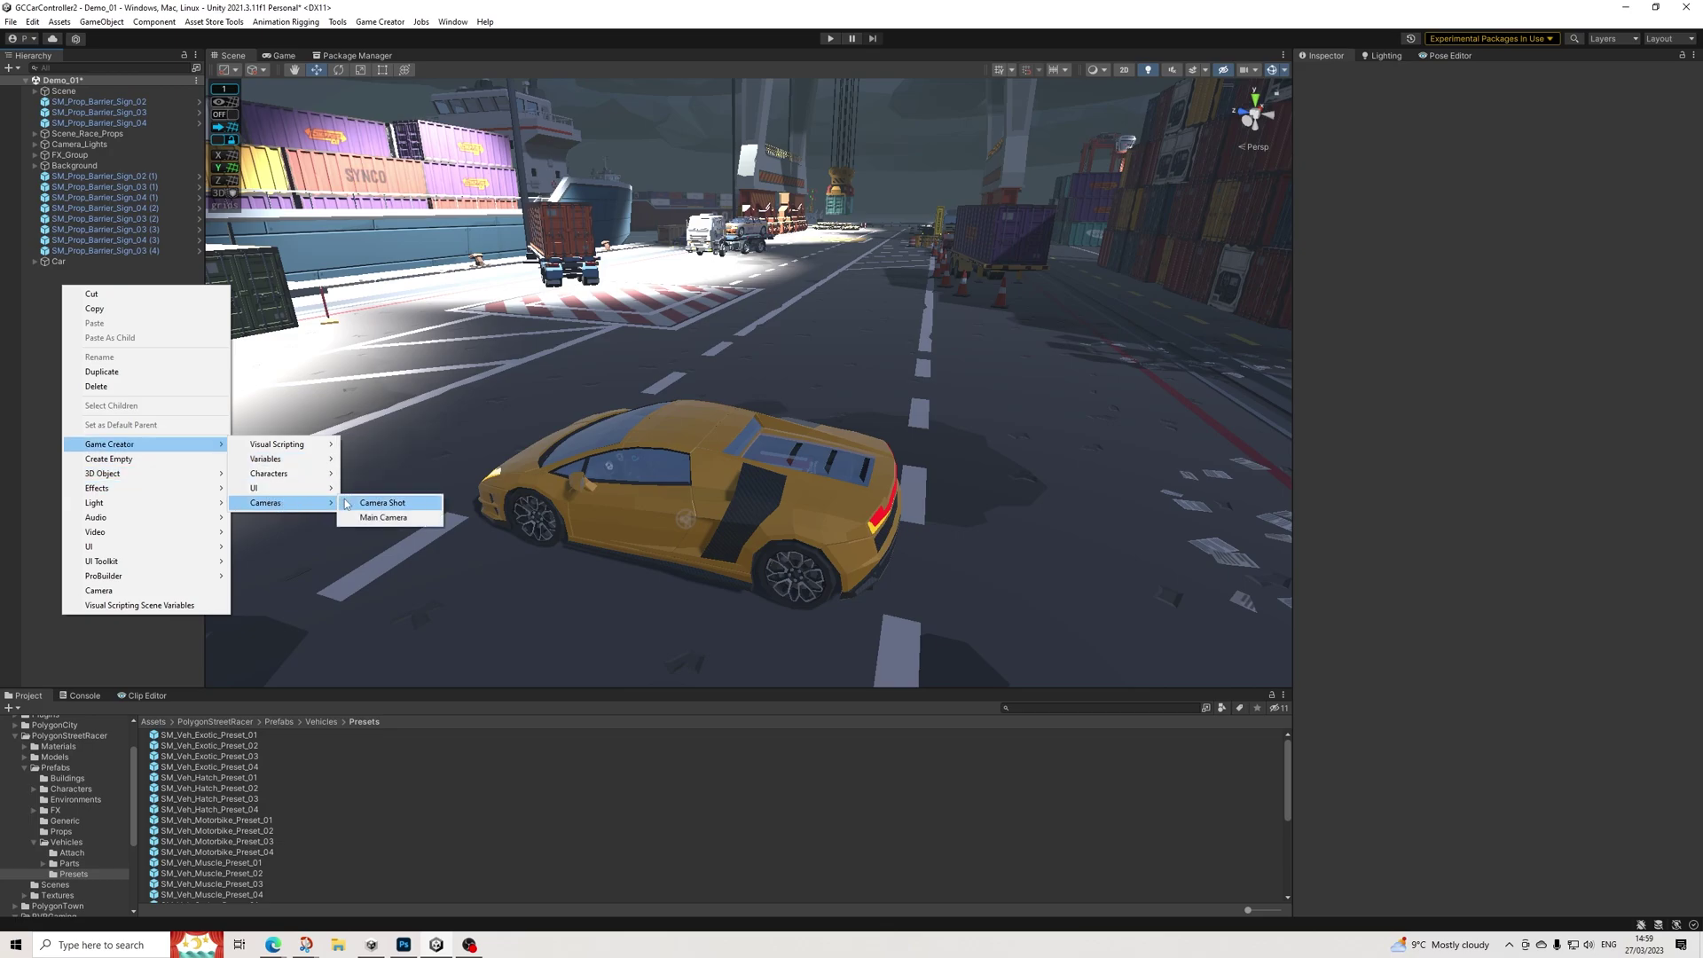
click(367, 506)
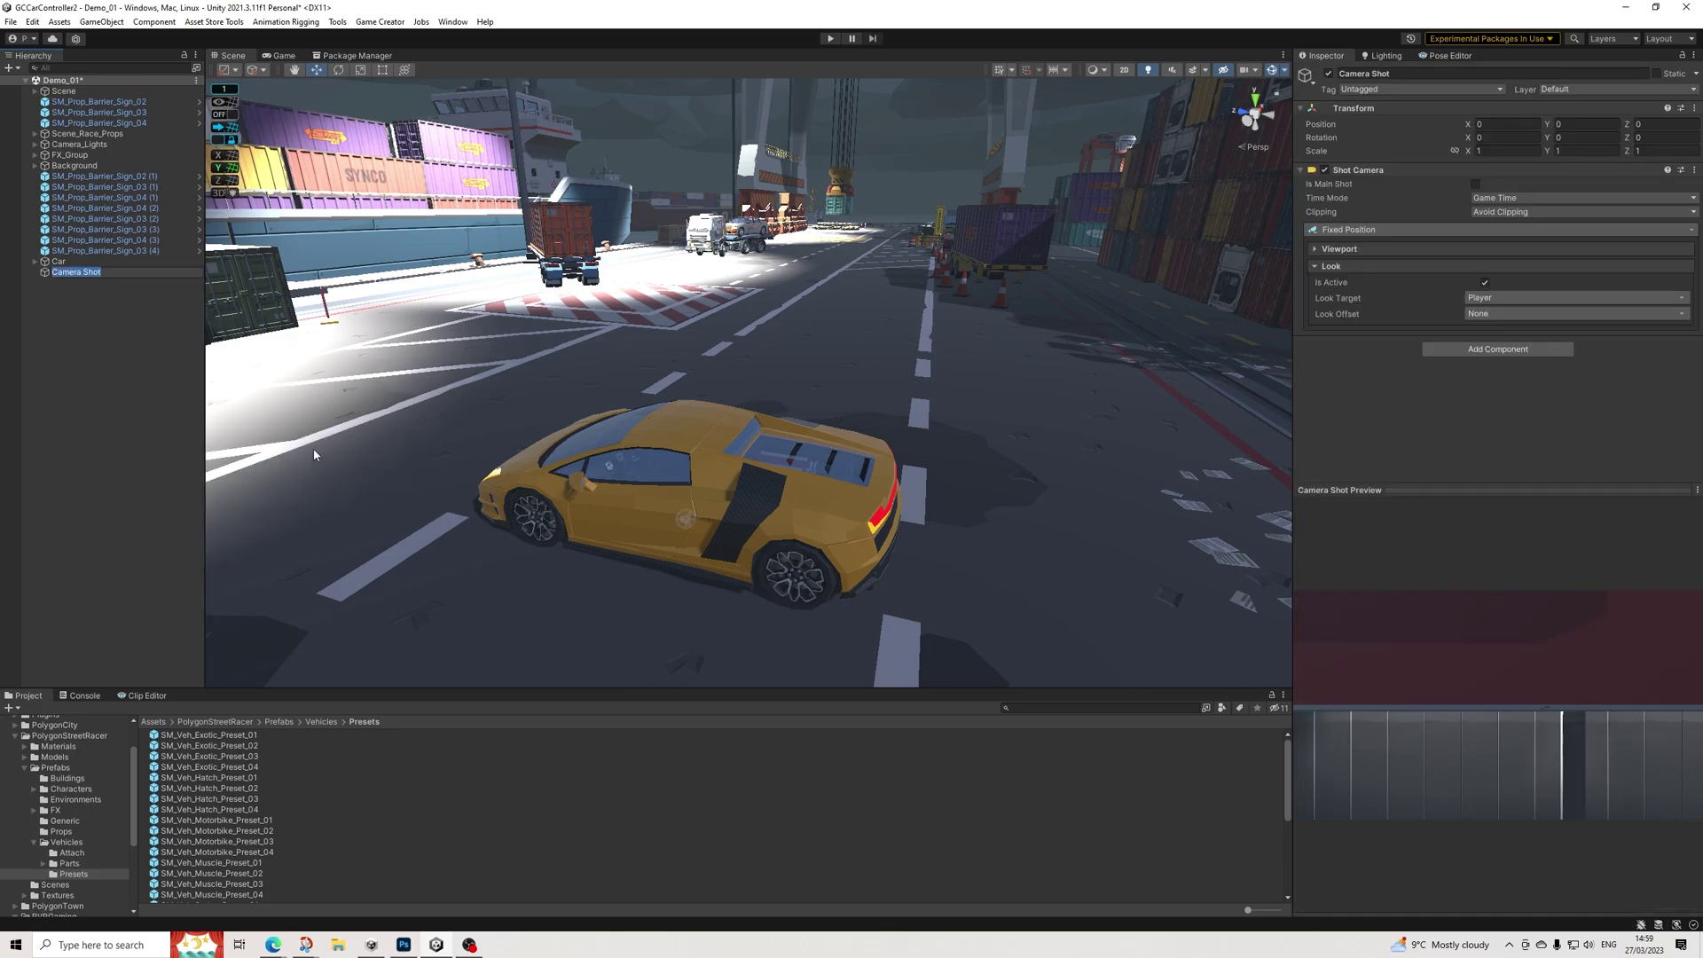
click(112, 322)
click(92, 275)
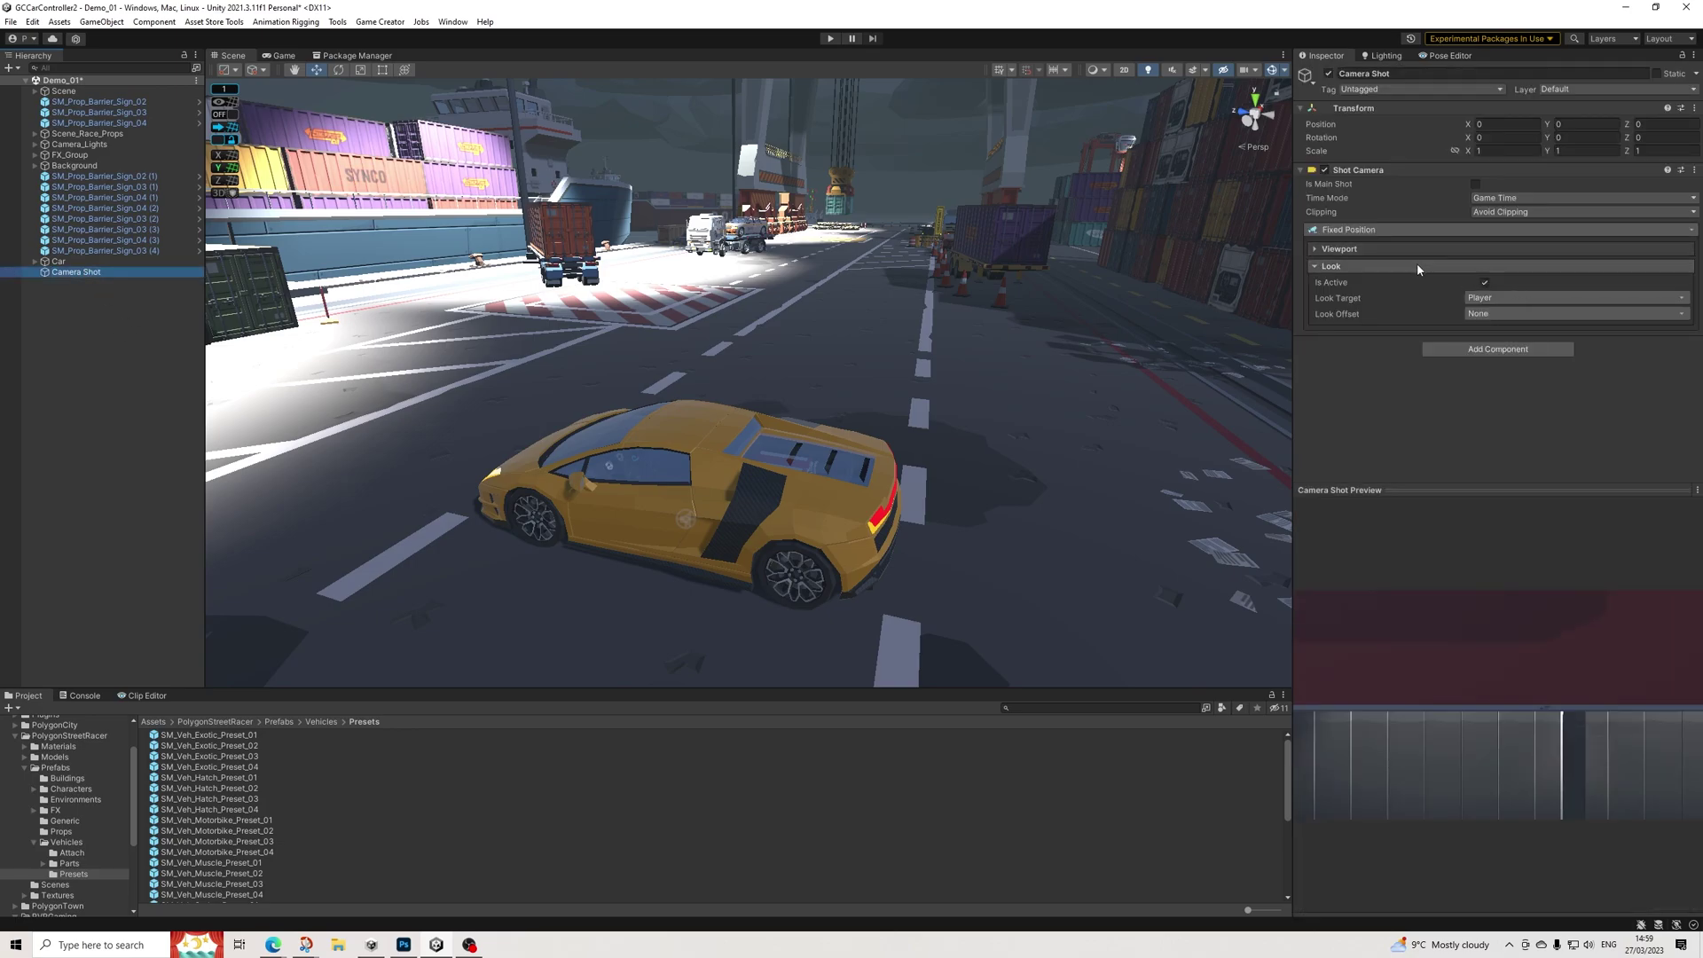
click(1512, 230)
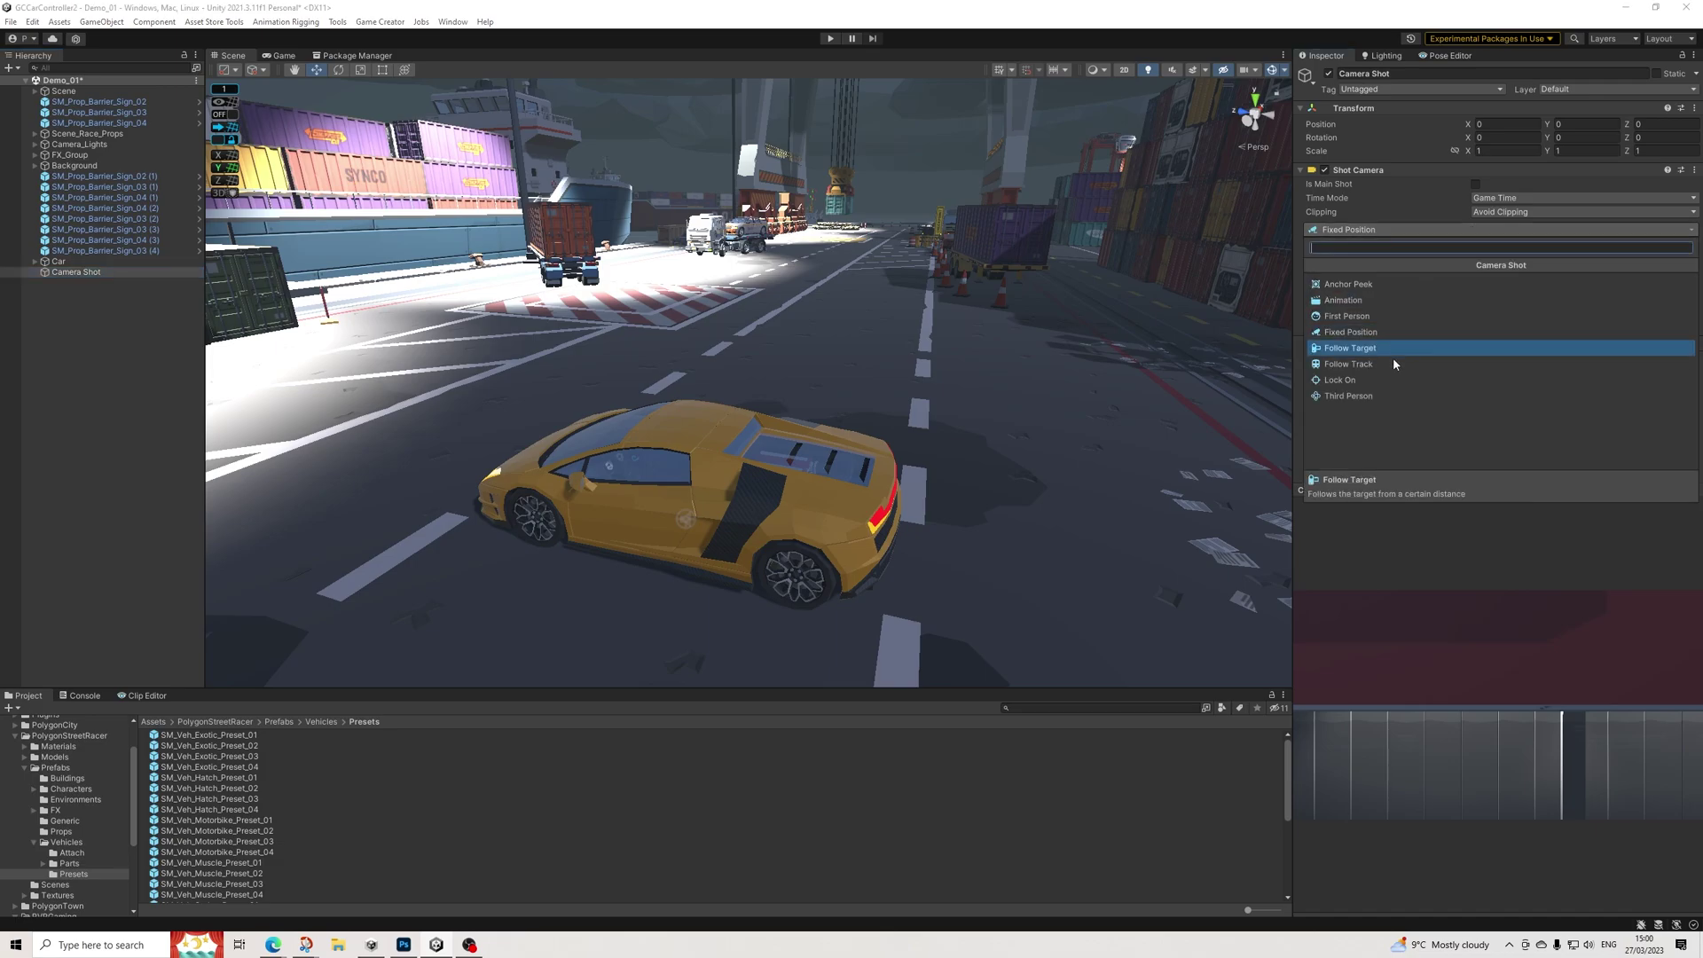
click(1356, 395)
scroll(1374, 462, down, 1)
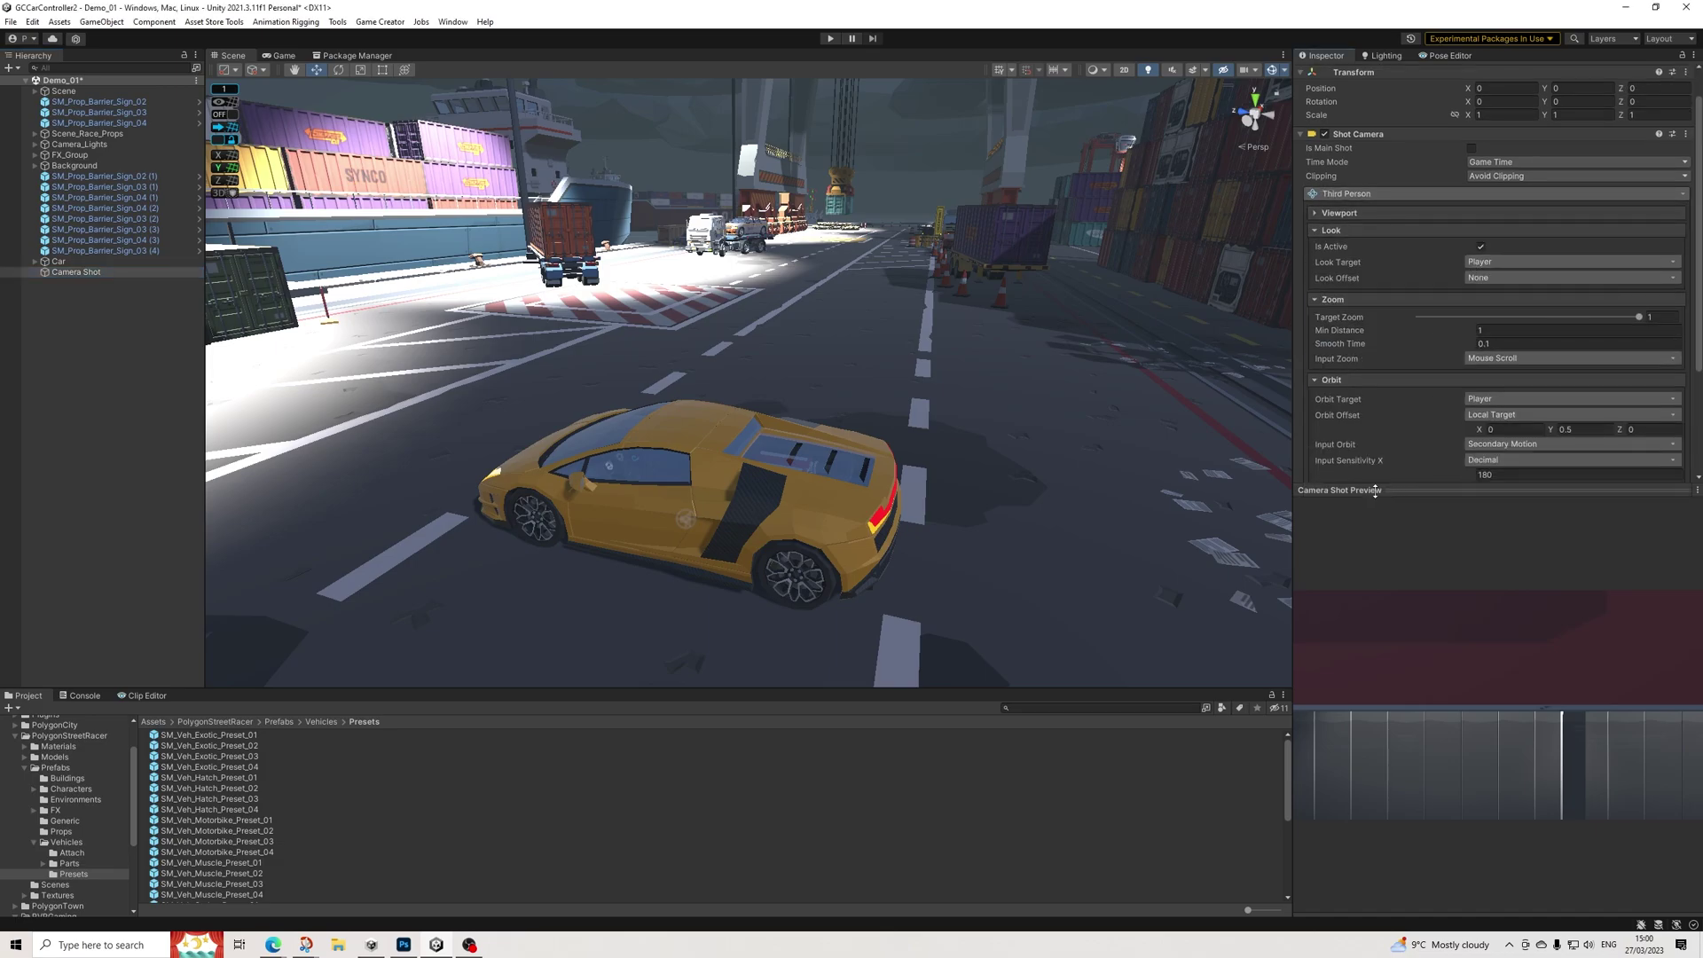
click(1386, 490)
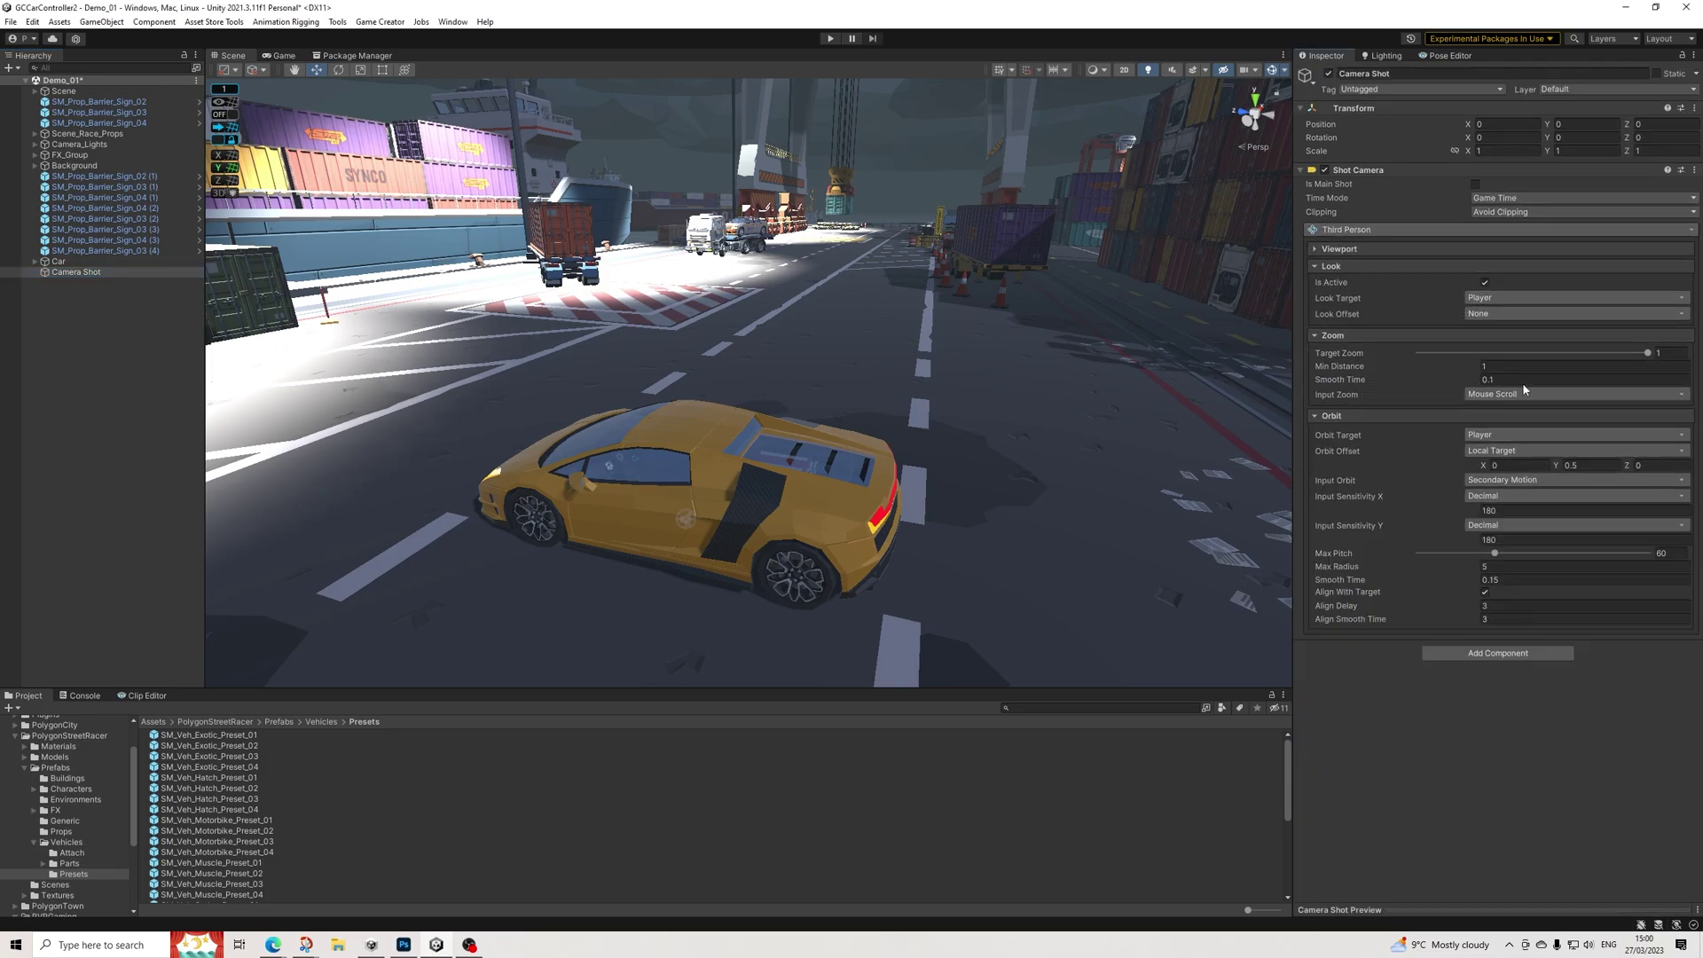
Set the shot's Look Target to OrbitTarget with a Vector3 look offset of Y -1.5
click(1482, 300)
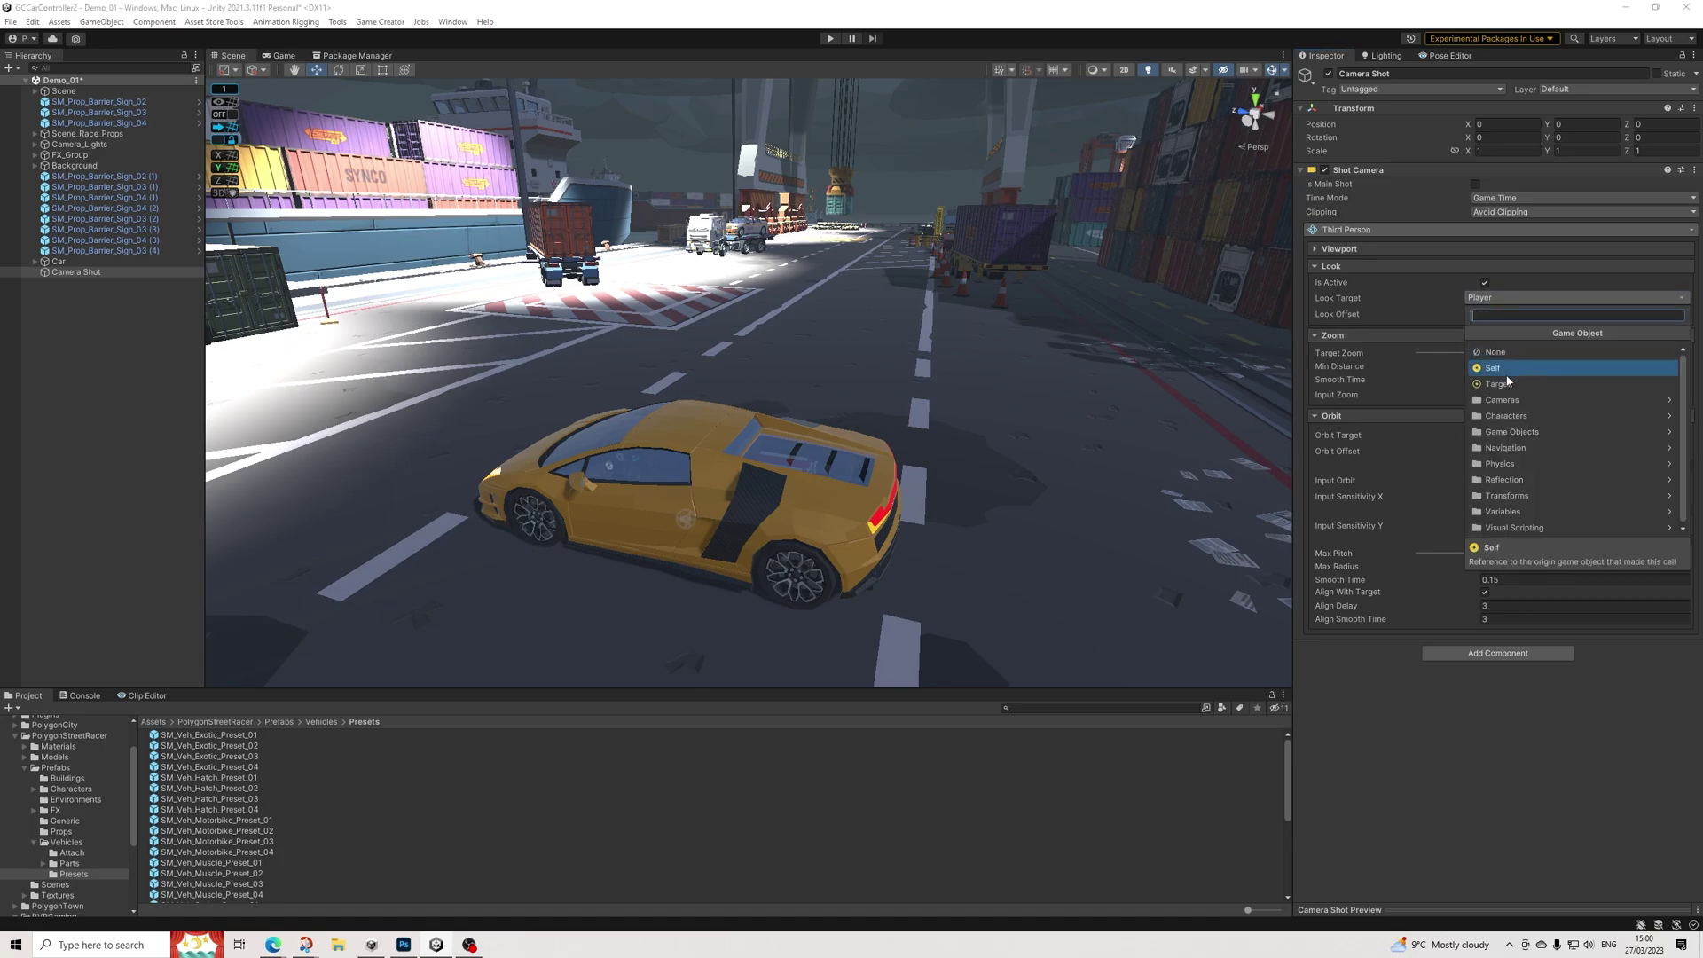
click(1501, 431)
click(1499, 384)
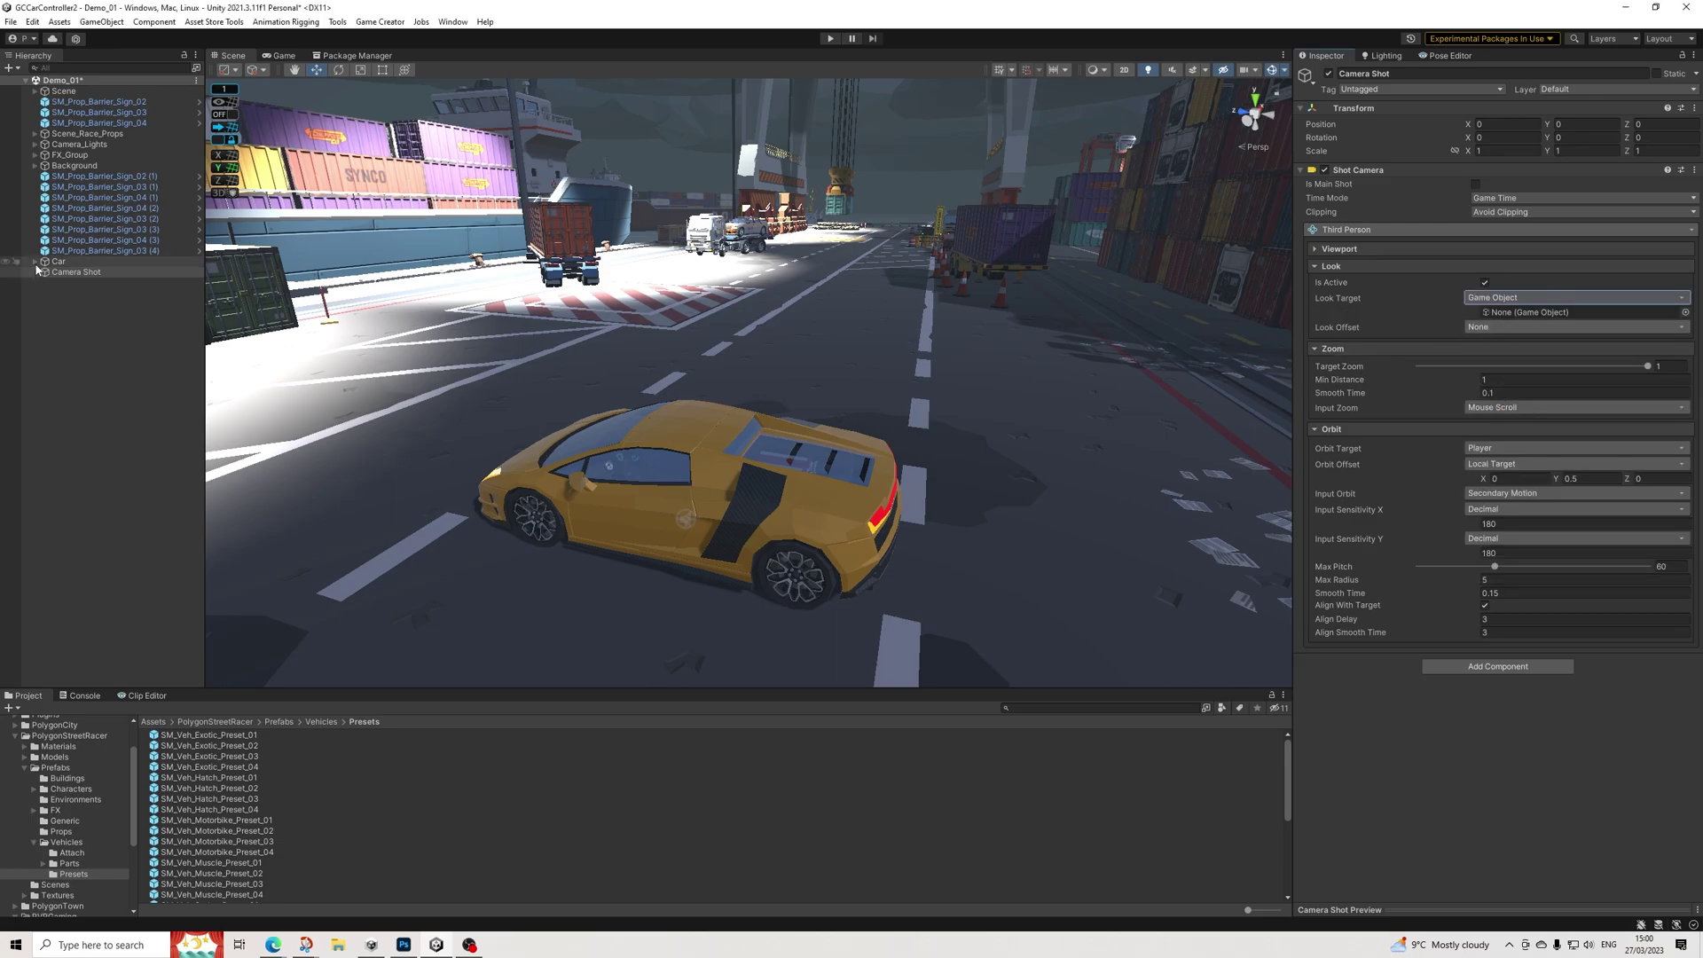
click(34, 262)
drag(1313, 348, 1499, 316)
click(1495, 328)
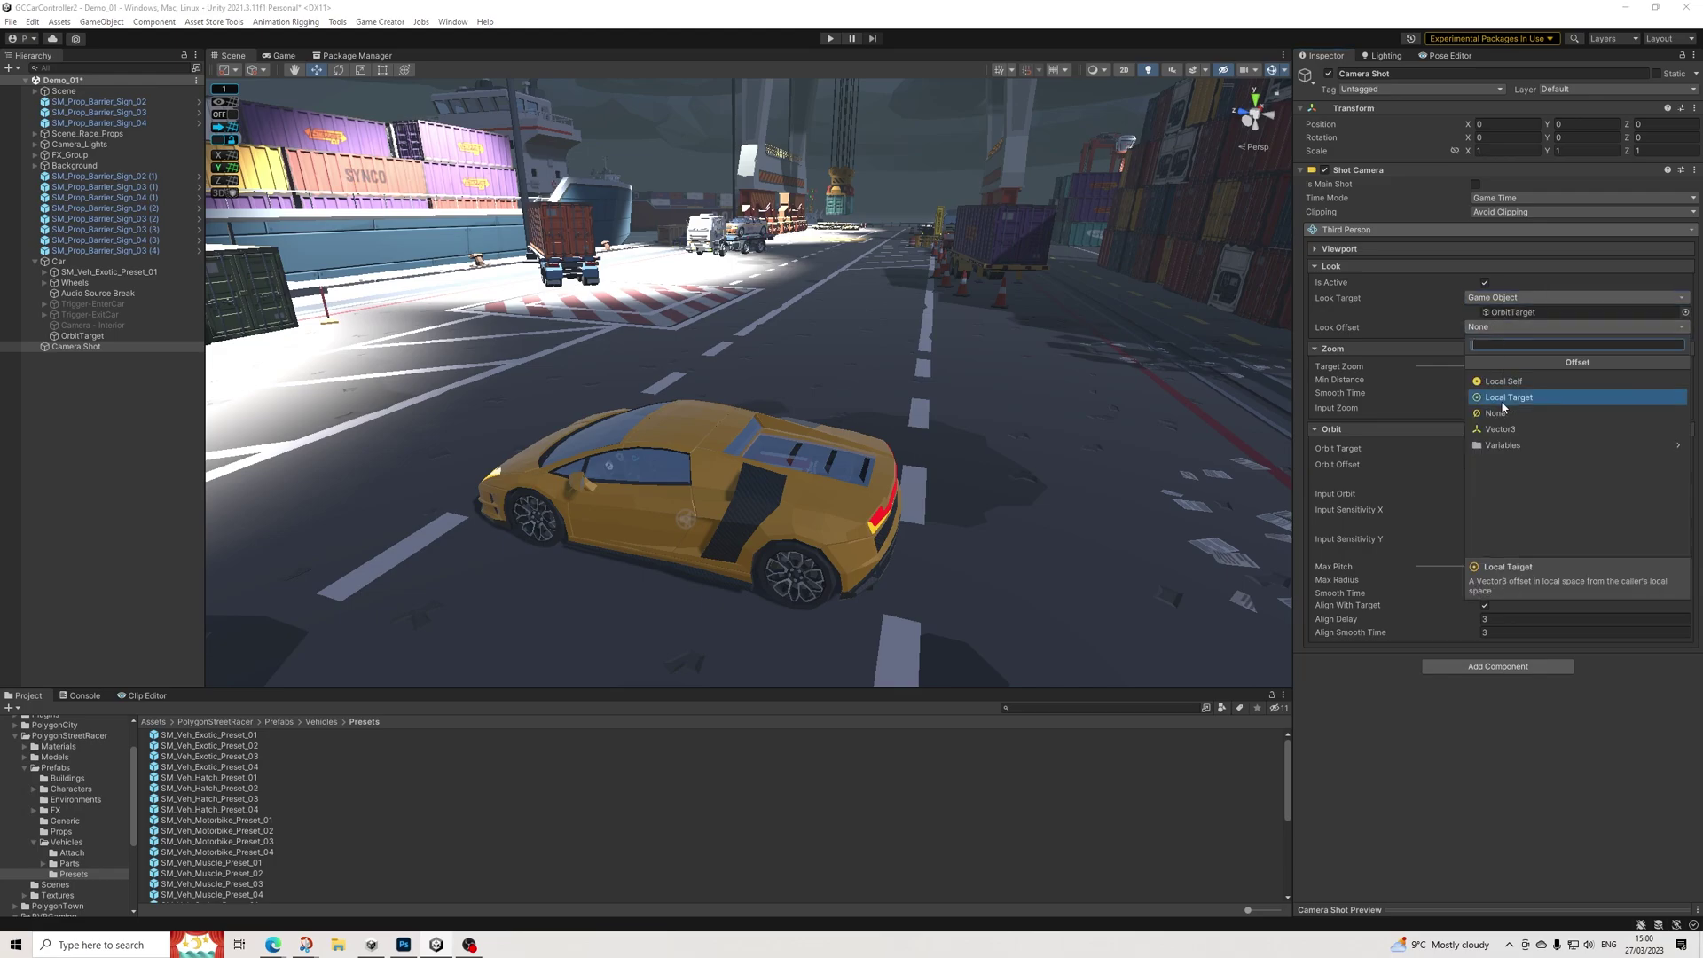
click(1508, 430)
click(1567, 342)
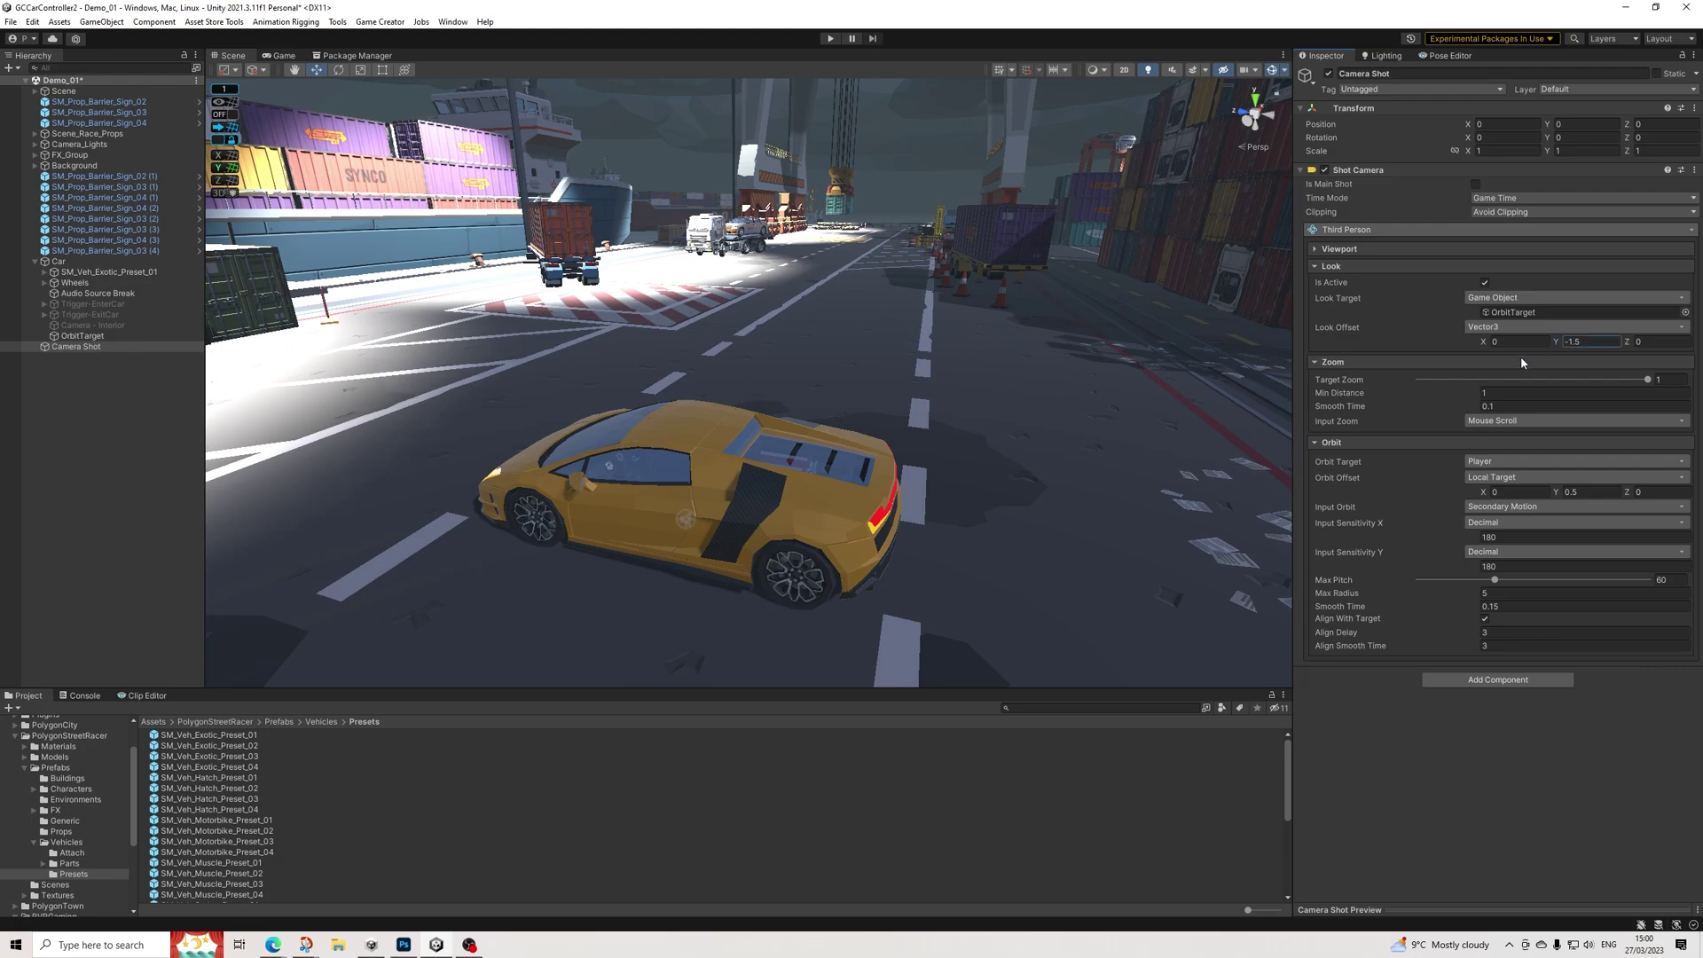
Set minimum distance 7, target zoom 0.5 and Input Zoom to None
click(1484, 393)
text(7)
click(1677, 379)
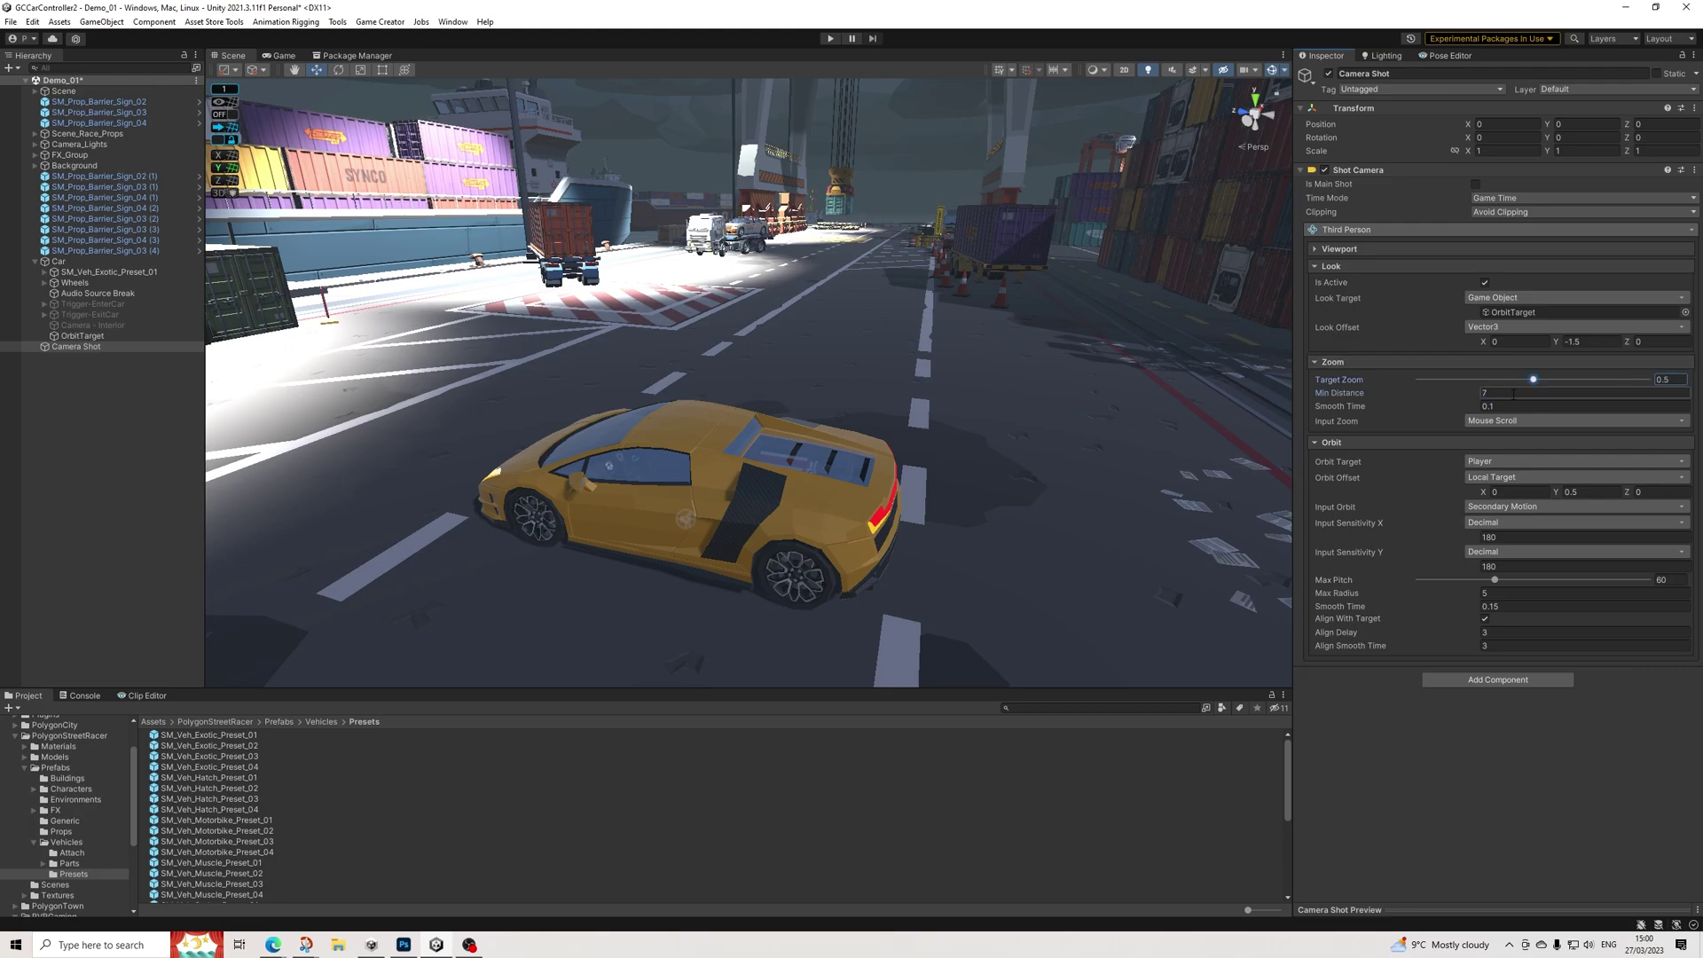
click(1505, 422)
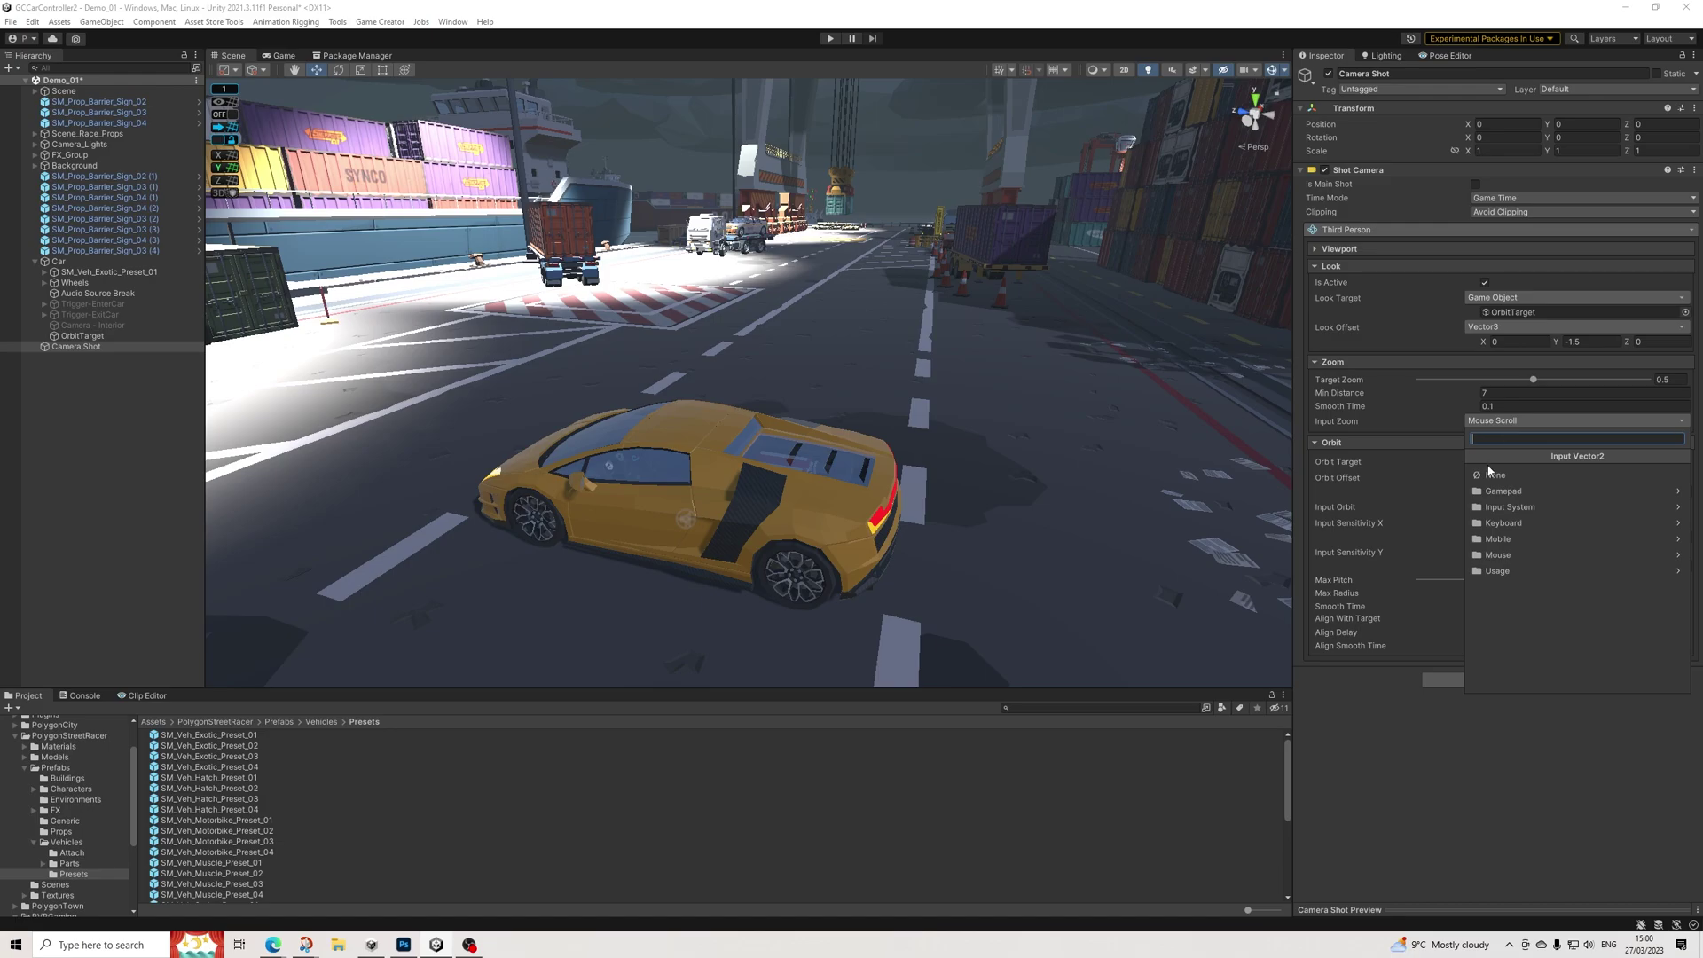
click(1490, 475)
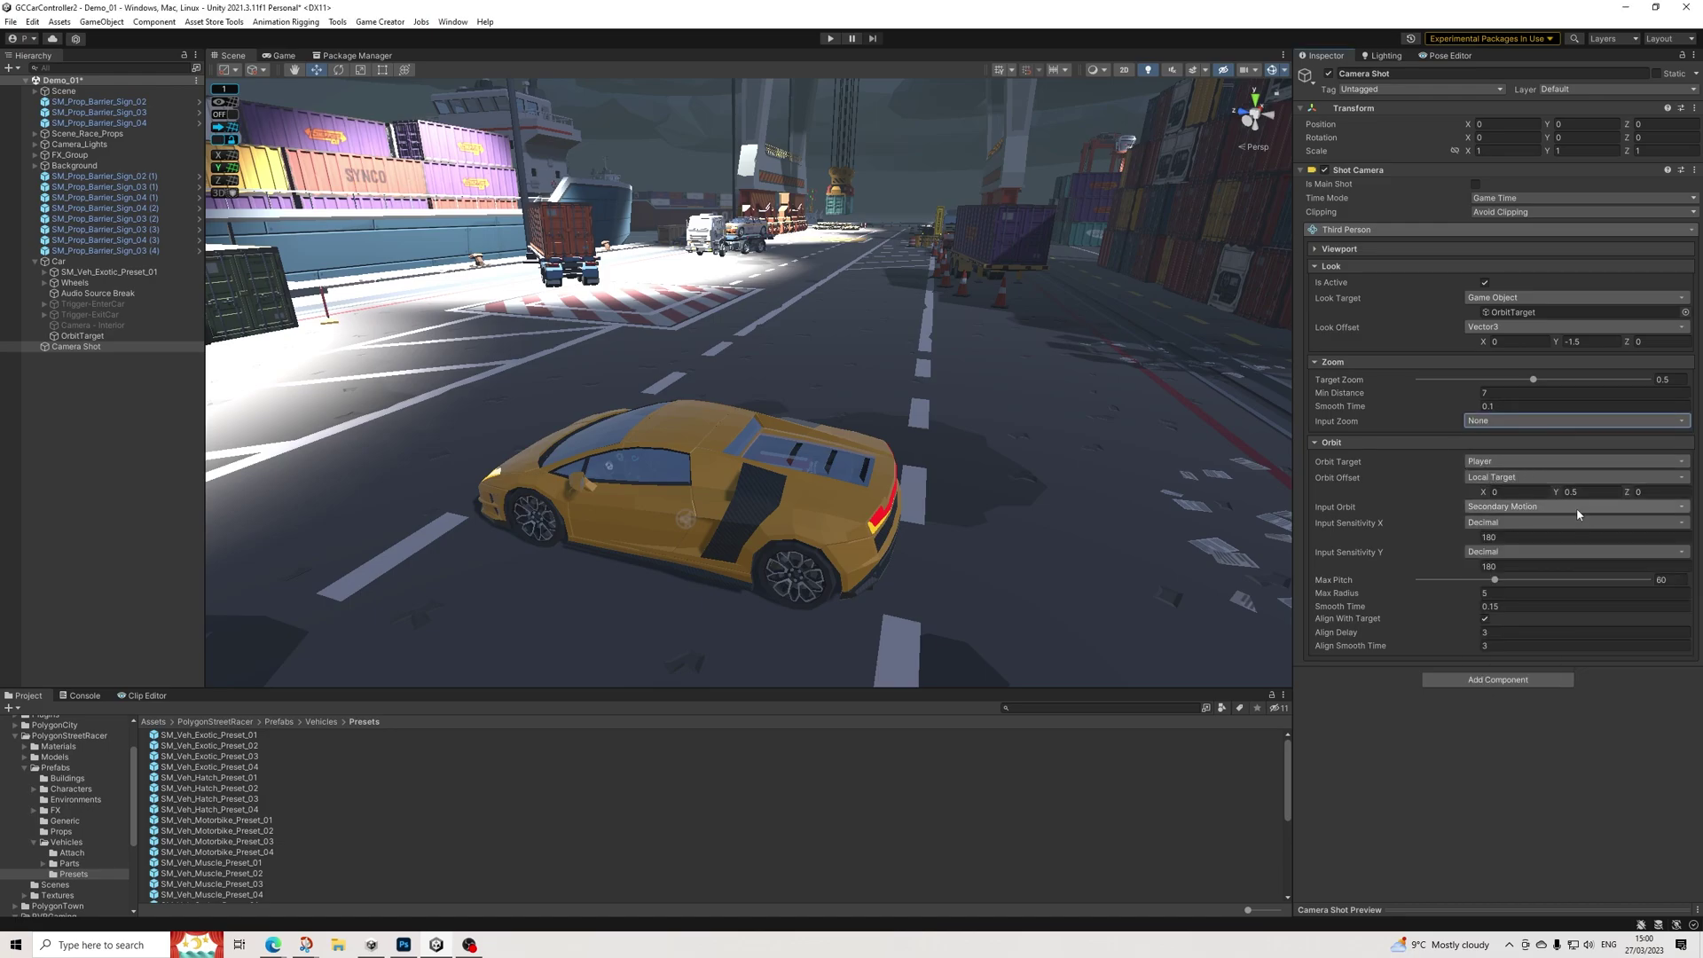
Set the Orbit Target to Car with orbit offset Y 1.5 and Max Pitch 20
click(1479, 463)
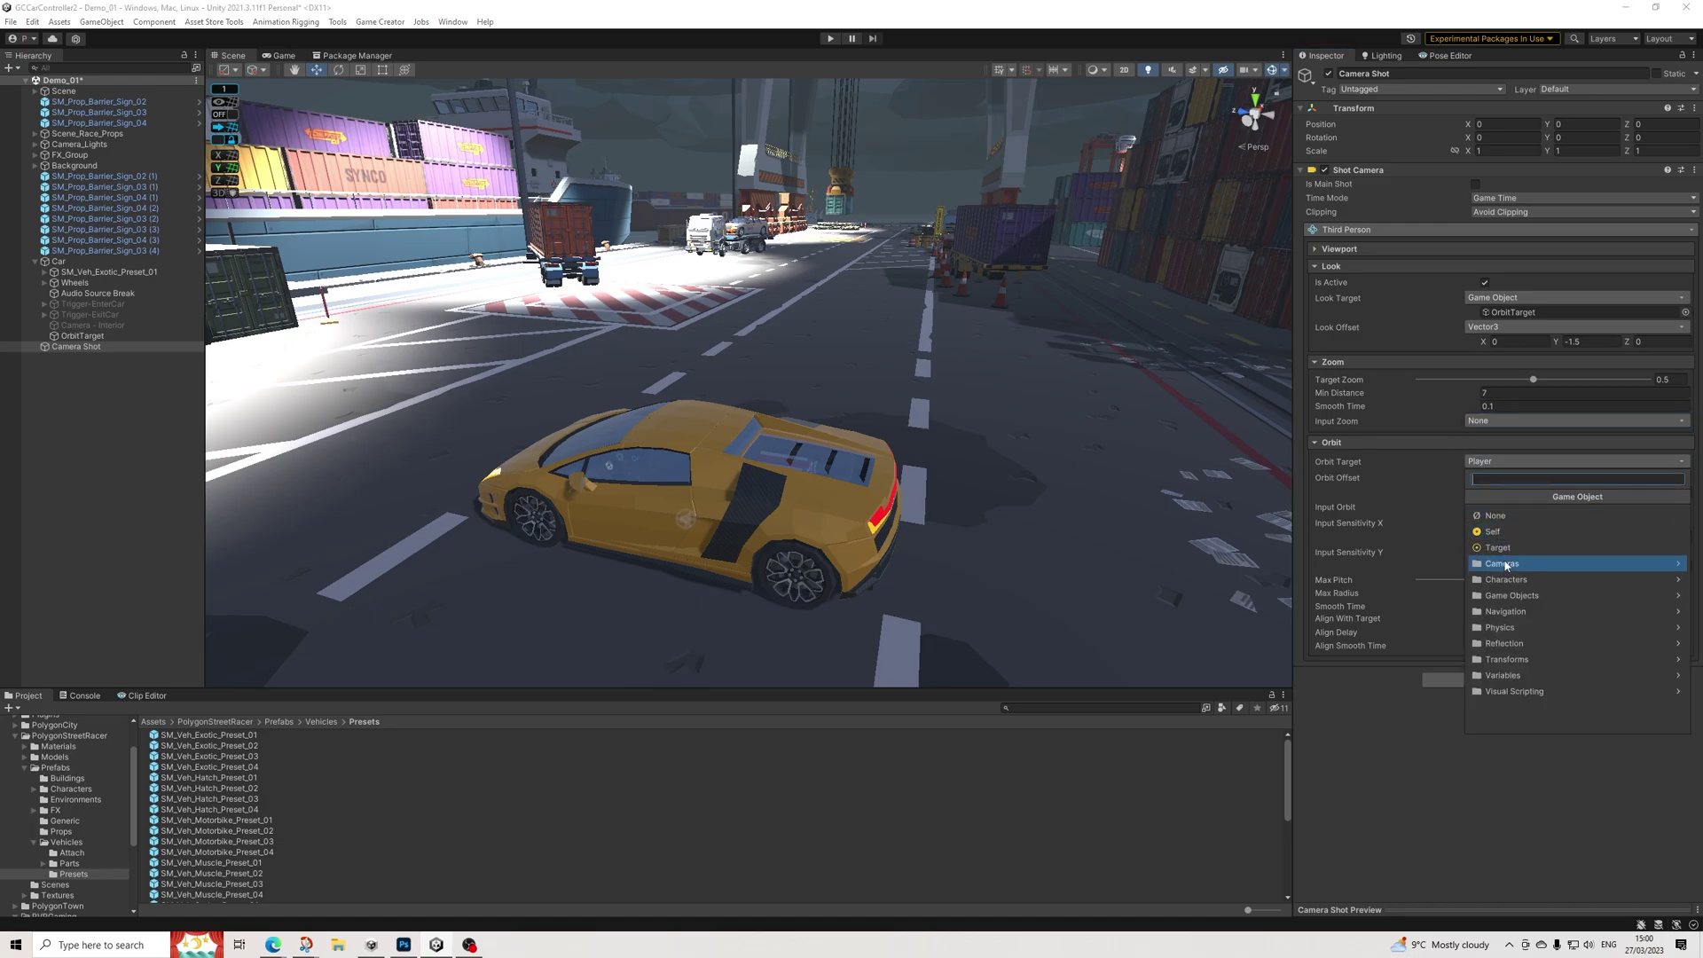
click(1506, 595)
click(1489, 547)
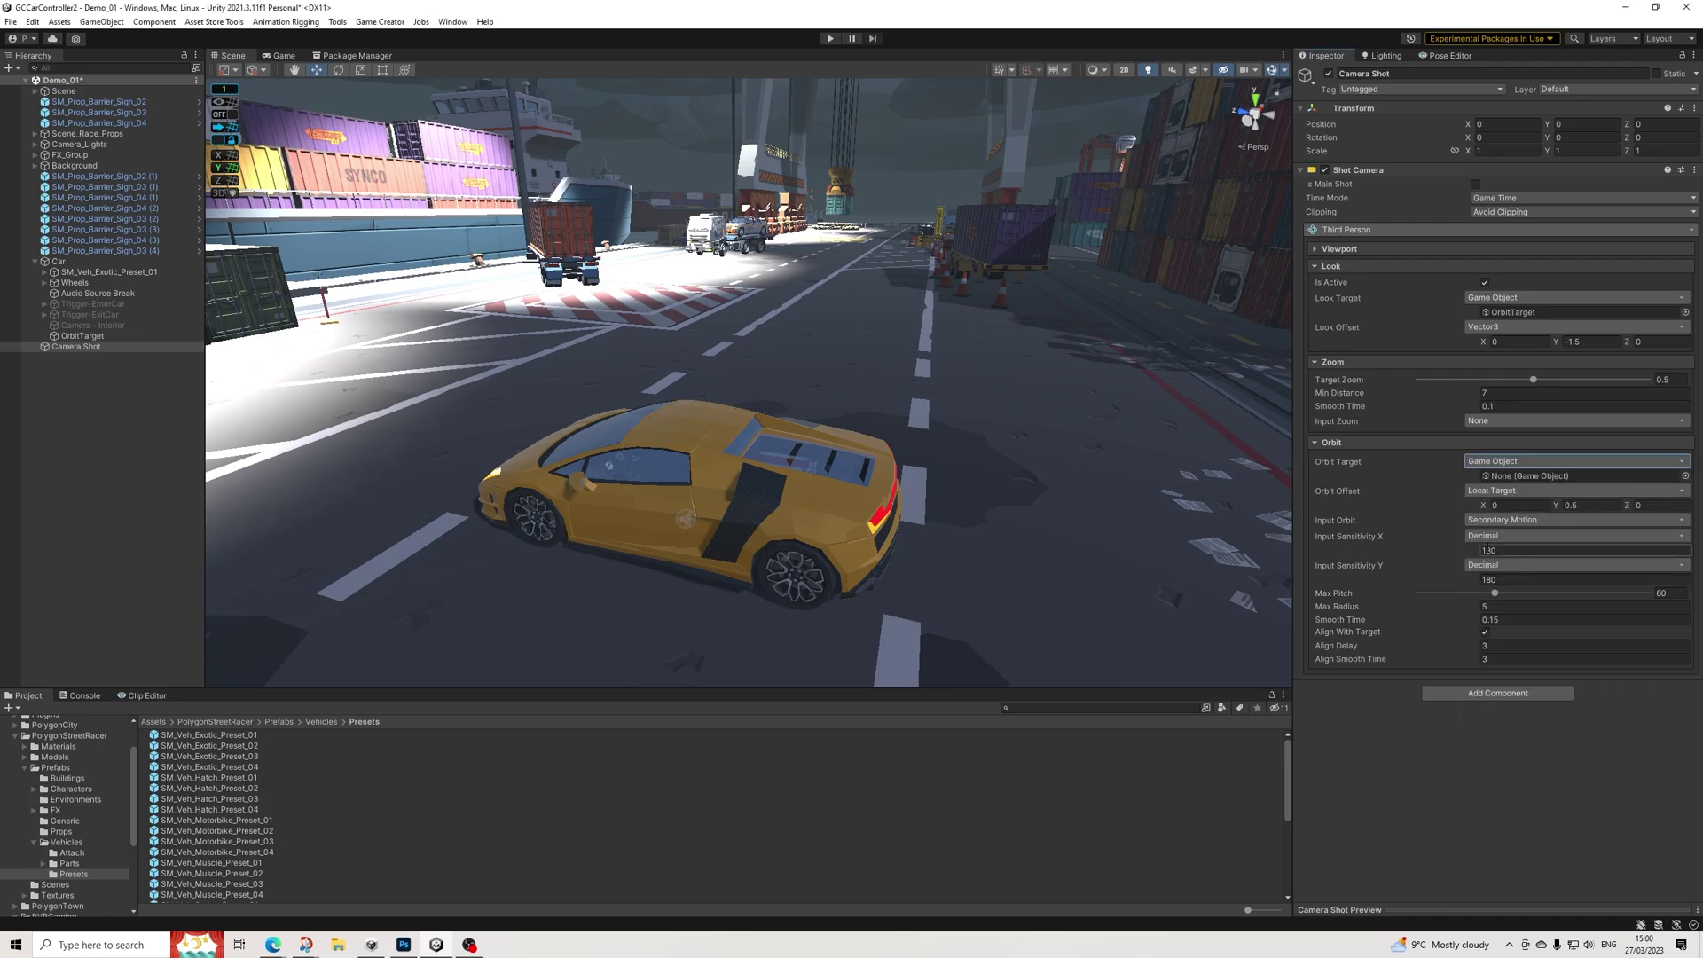
drag(82, 264, 1333, 462)
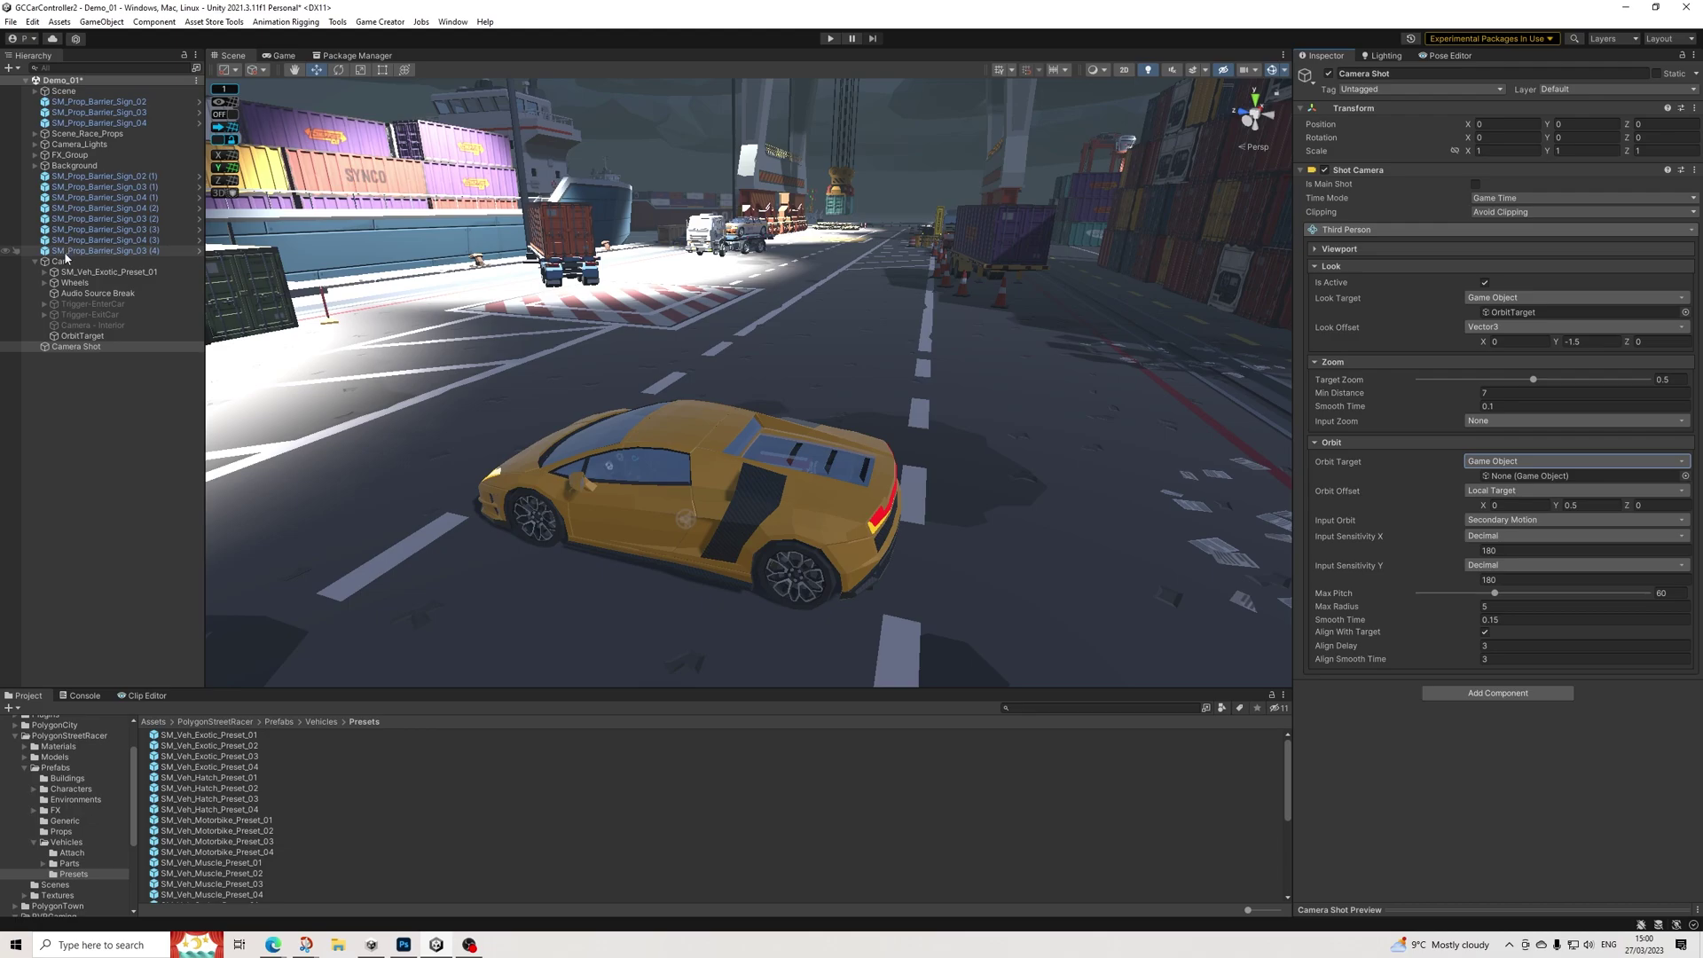
drag(65, 262, 1519, 476)
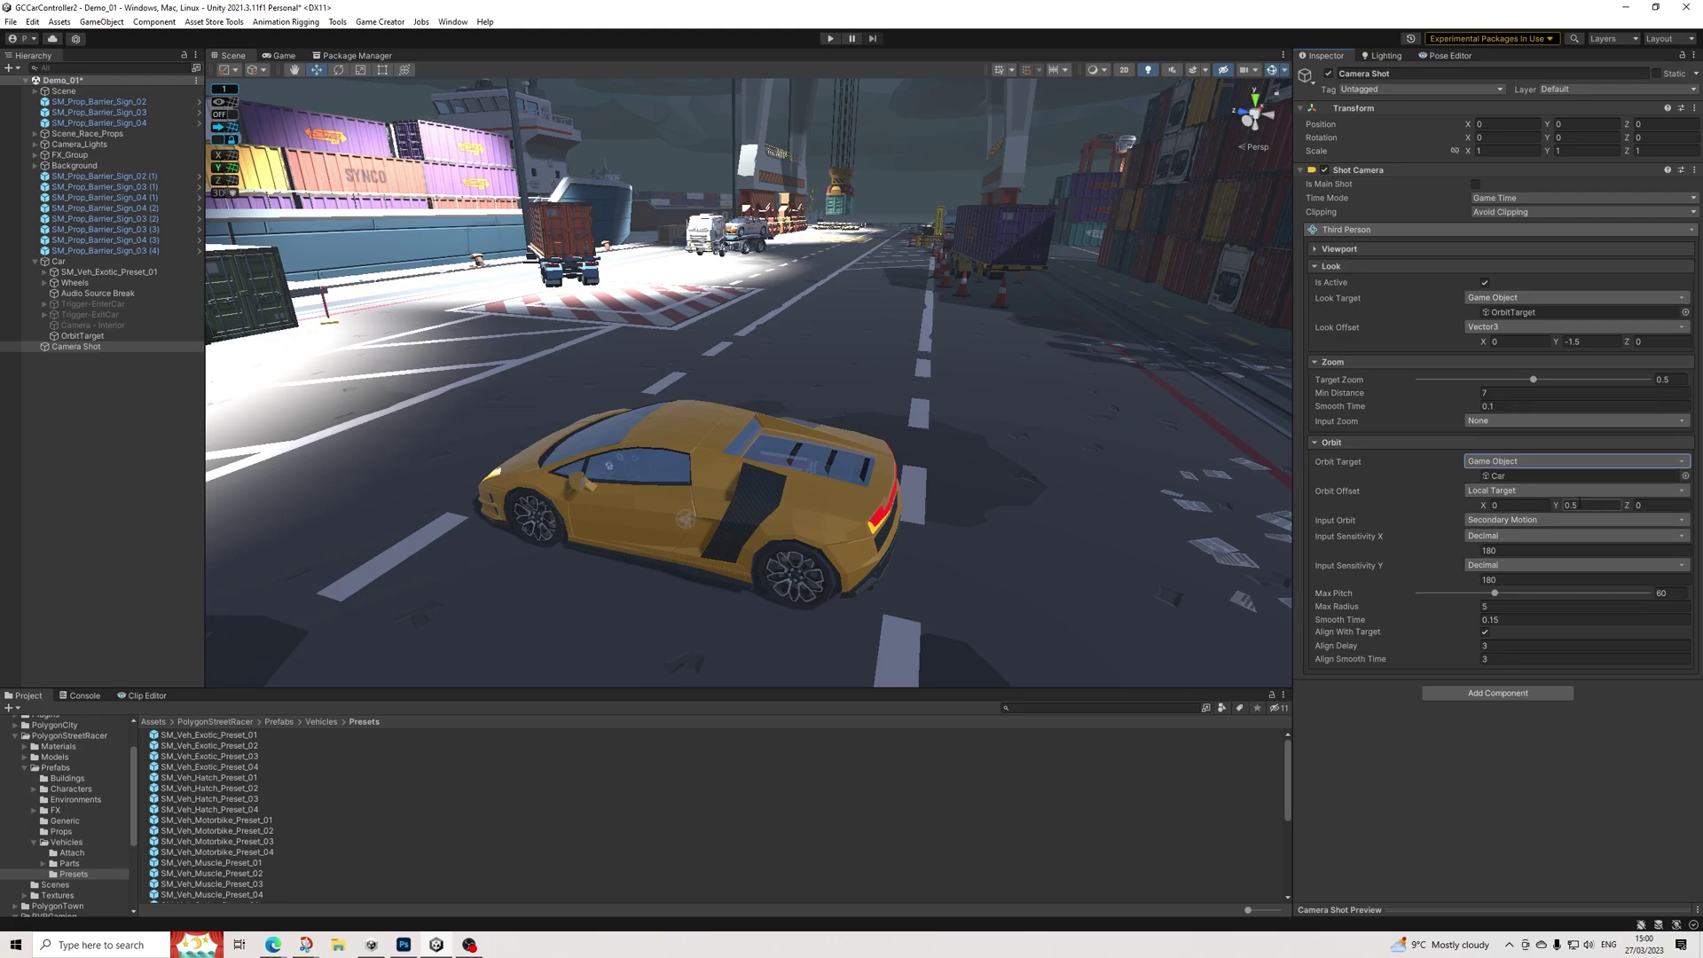
click(1579, 504)
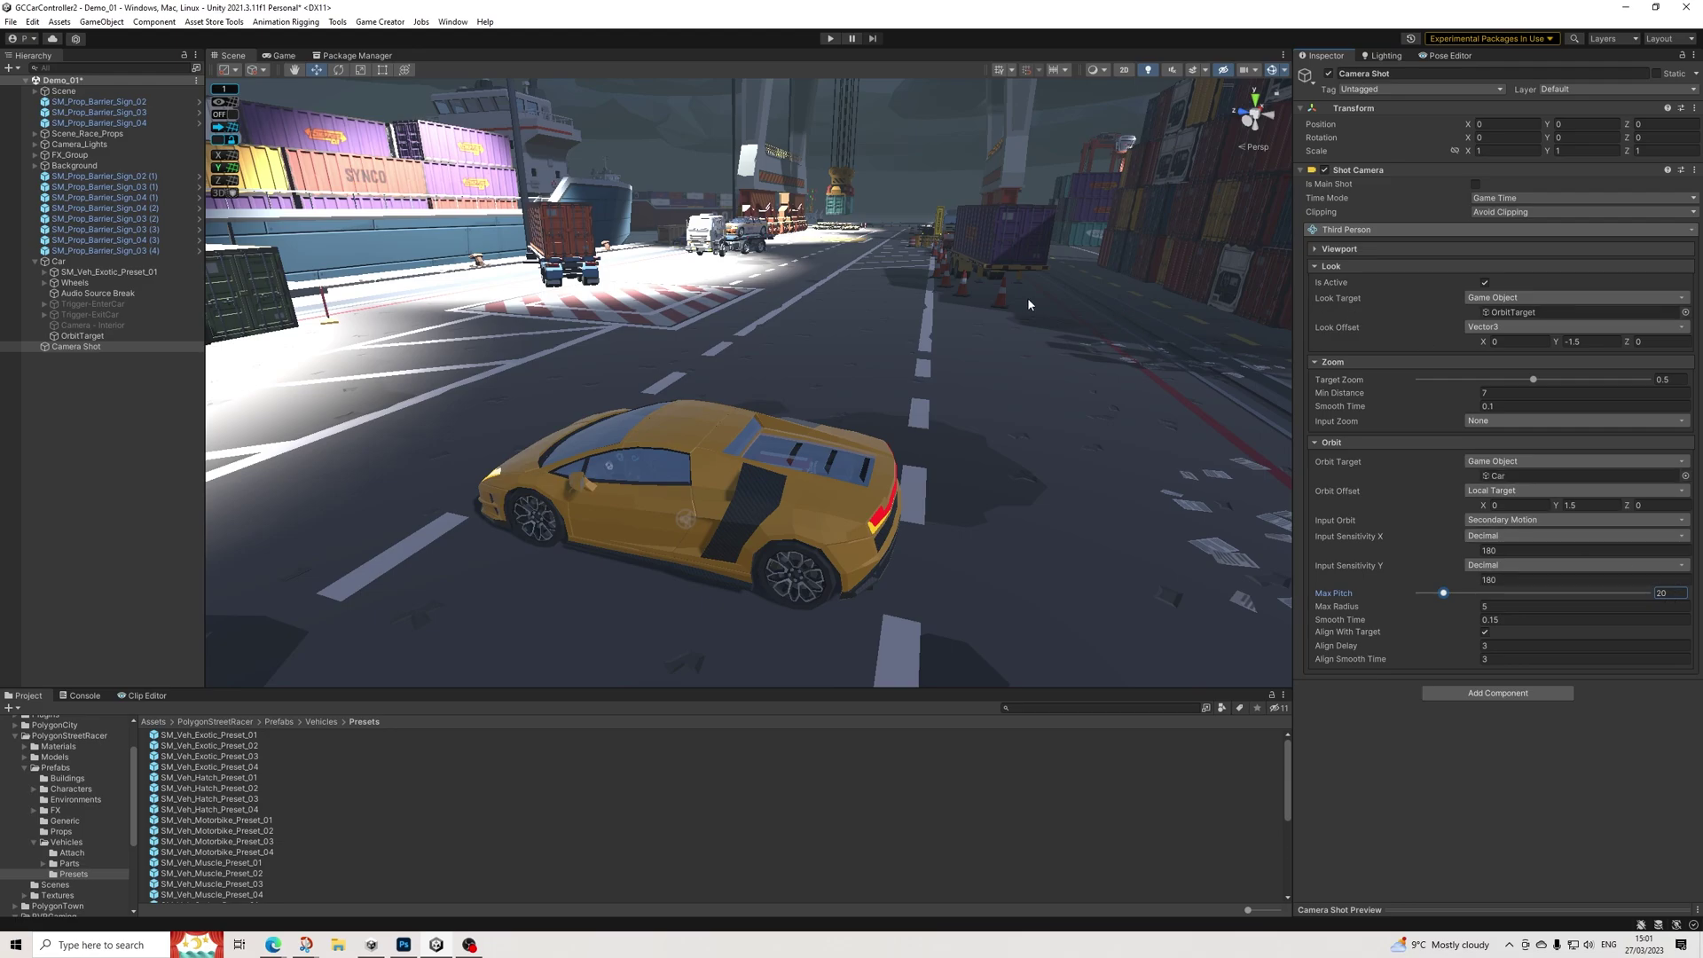
Collapse the camera shot's settings sections and the Car's children, then deselect
click(1341, 363)
click(1335, 381)
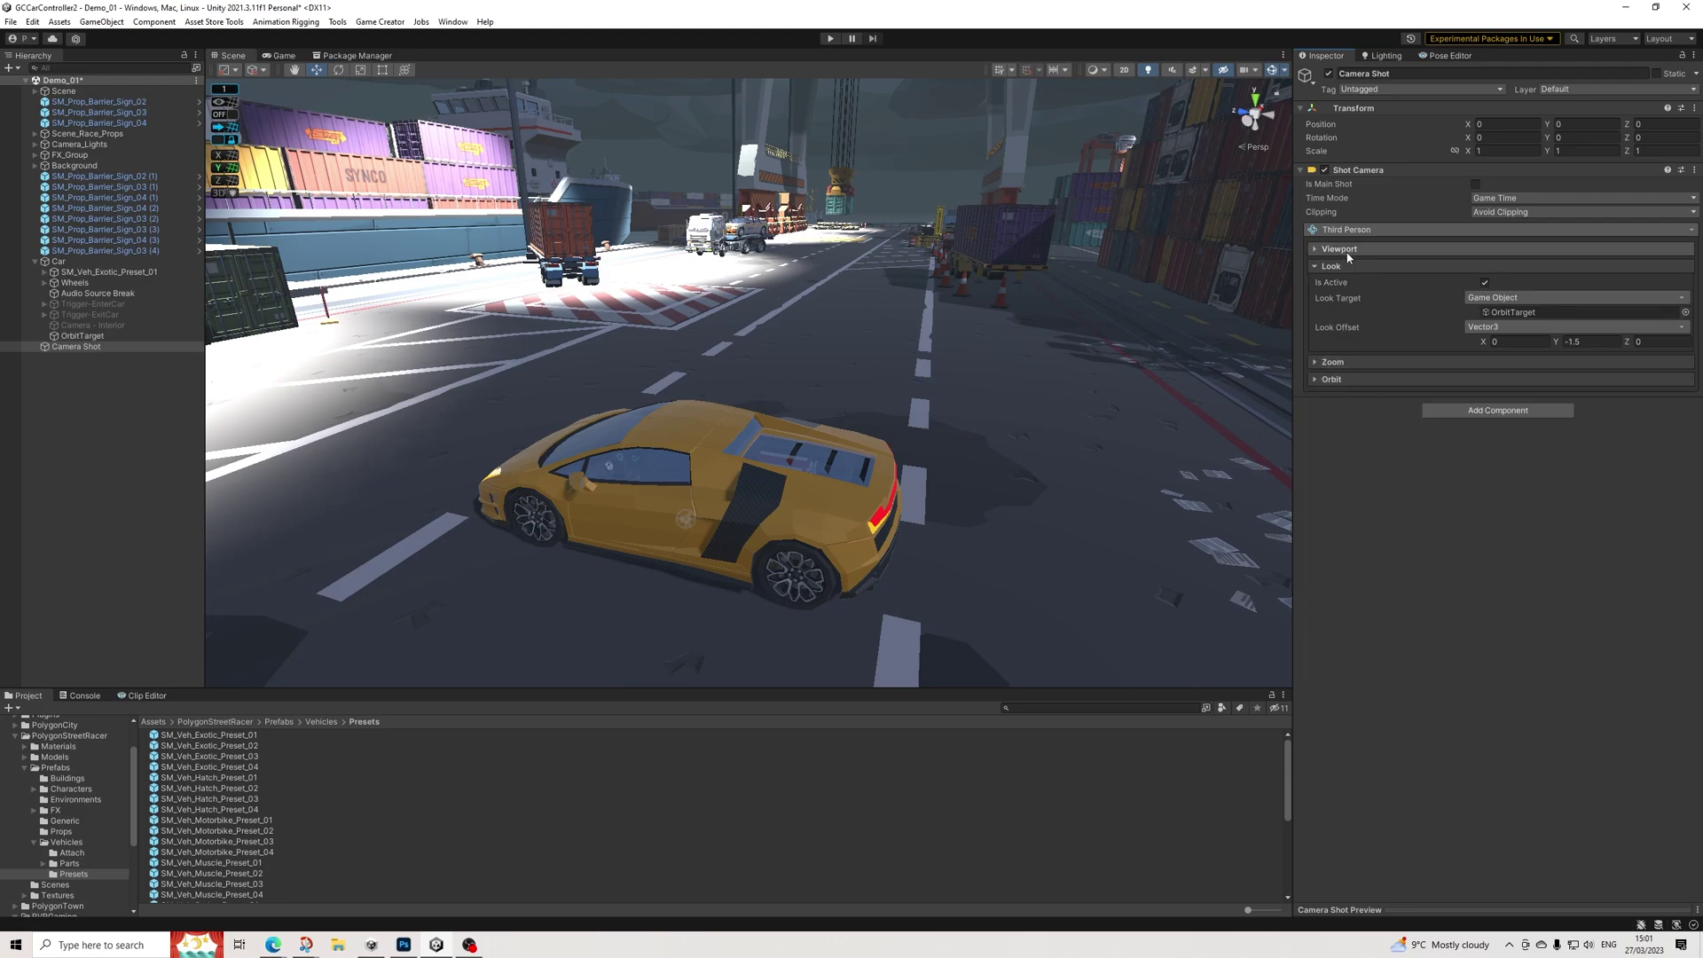
click(1330, 266)
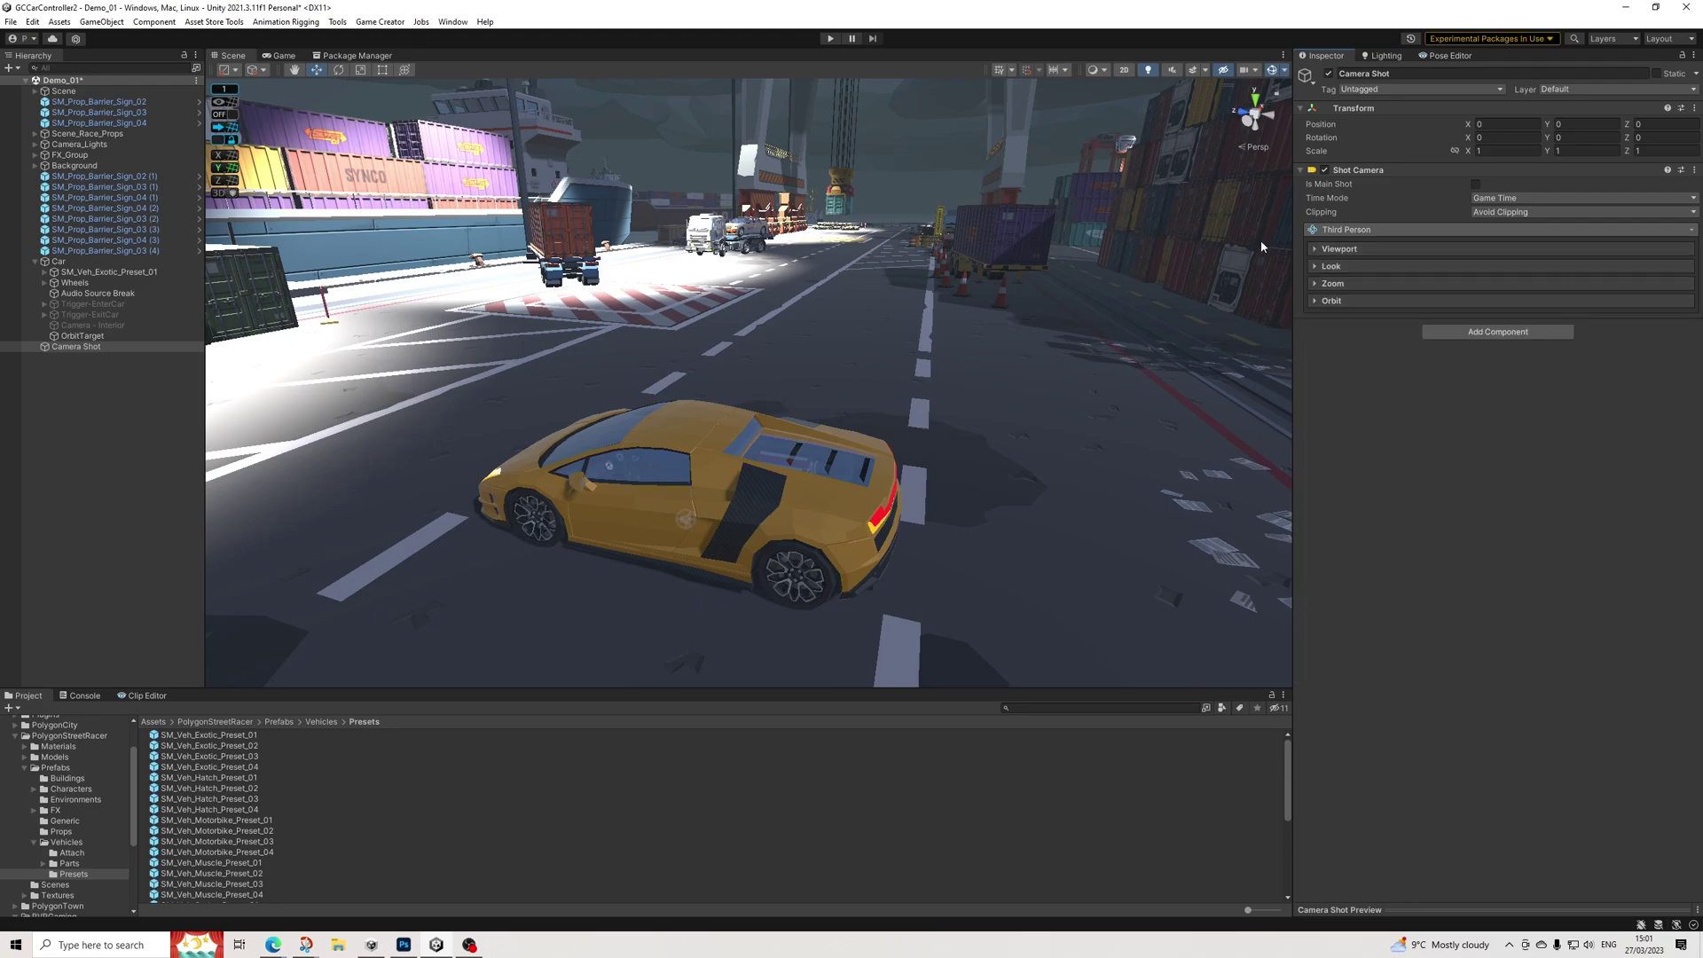
click(35, 261)
click(76, 352)
Create a new Trigger object named Trigger-Acceleration
right_click(57, 312)
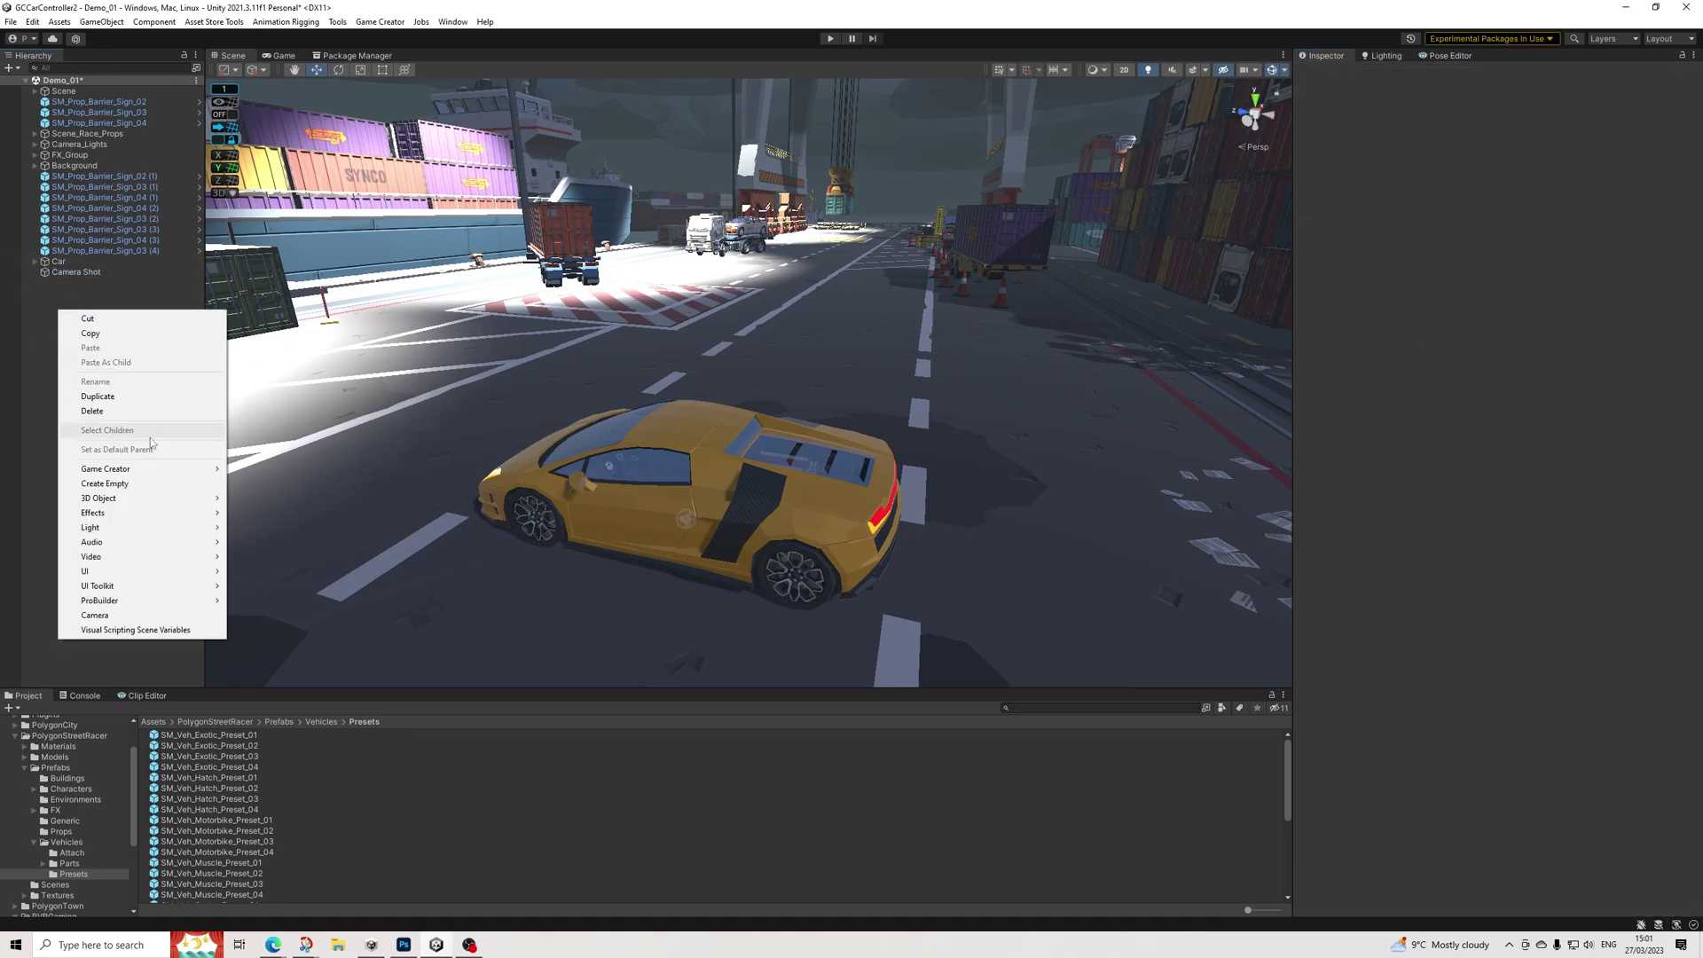
mouse_move(204, 472)
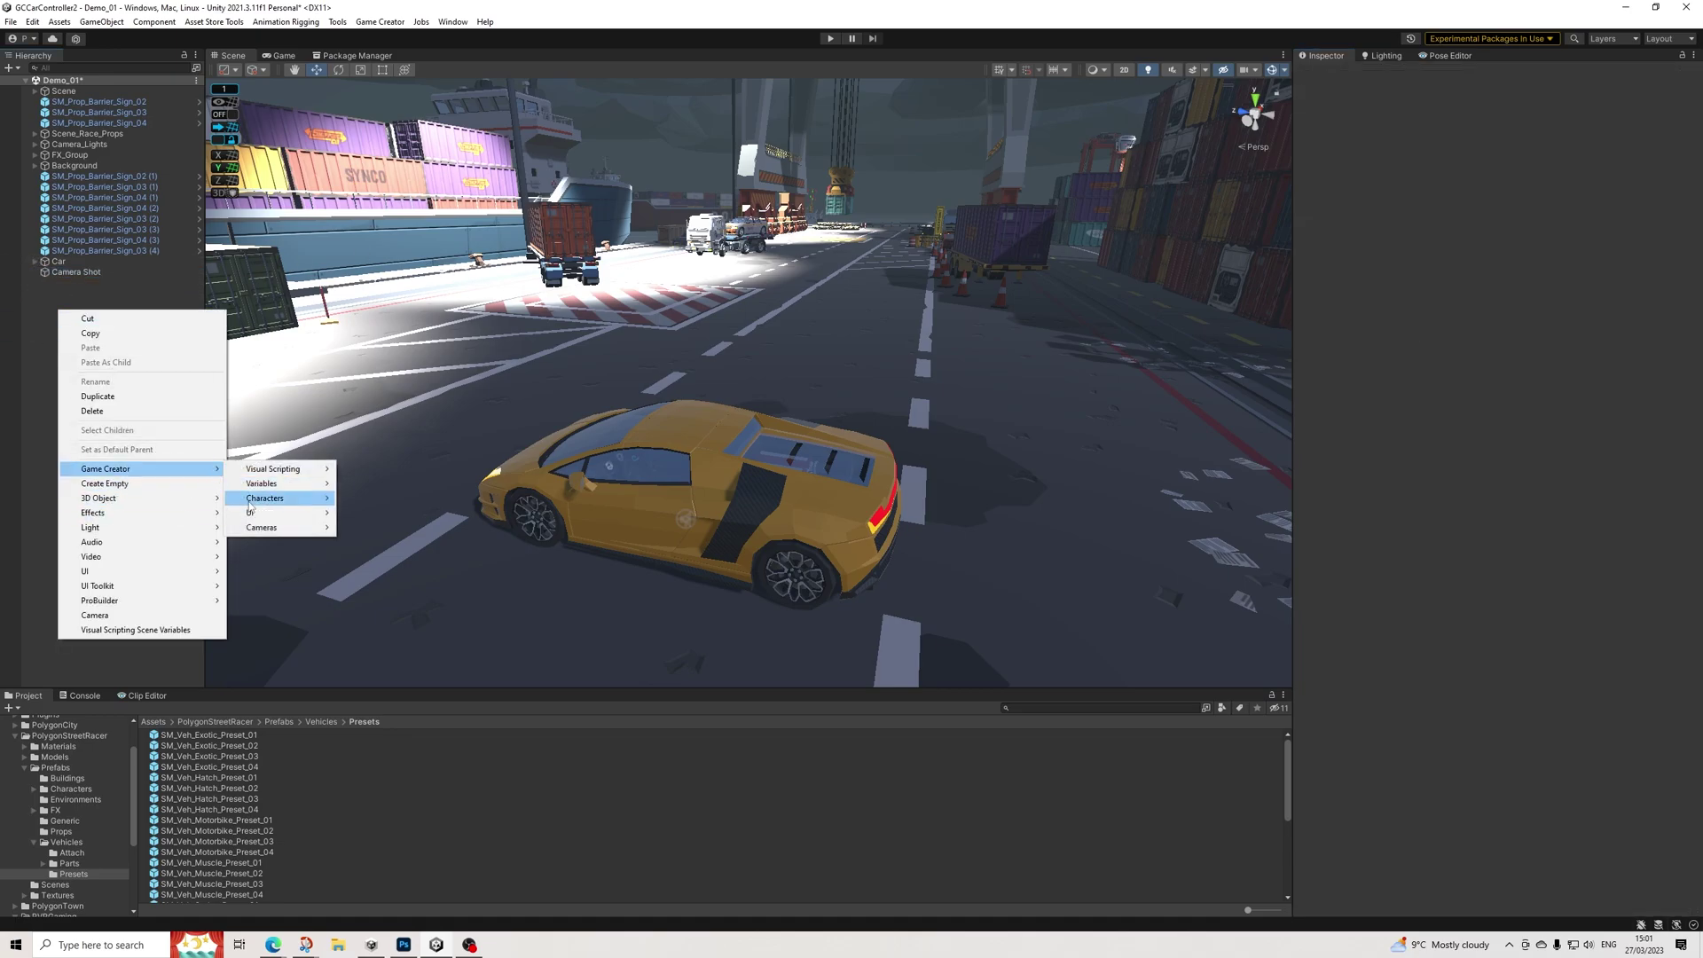
mouse_move(298, 470)
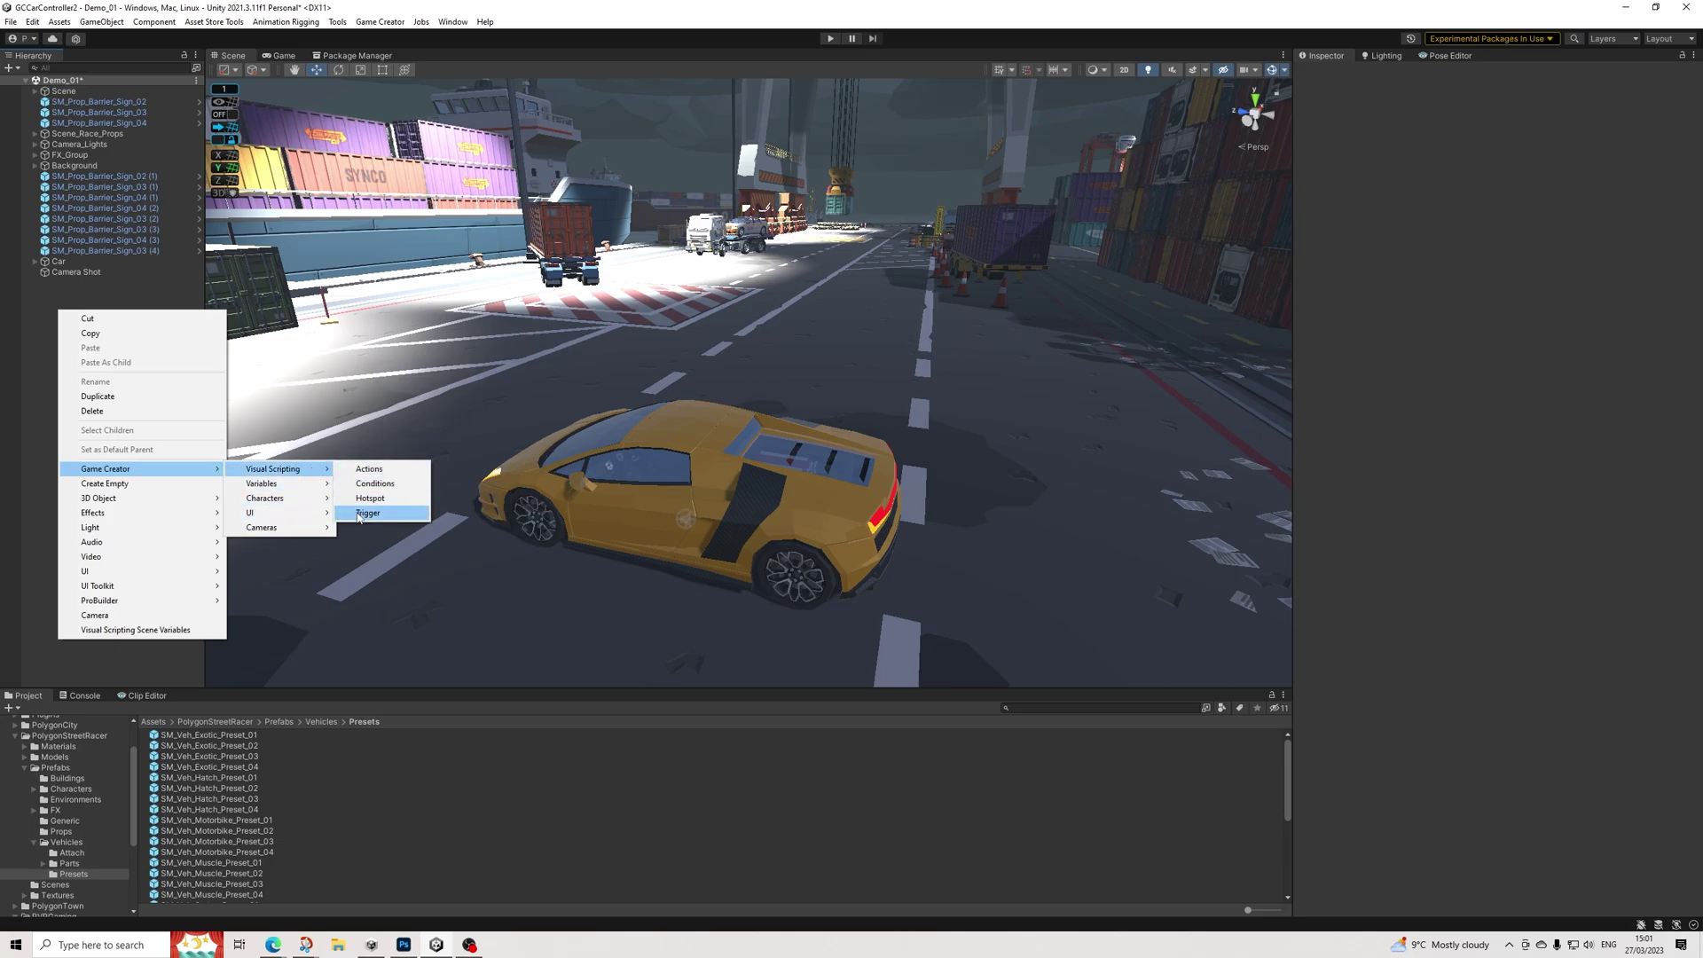
click(381, 512)
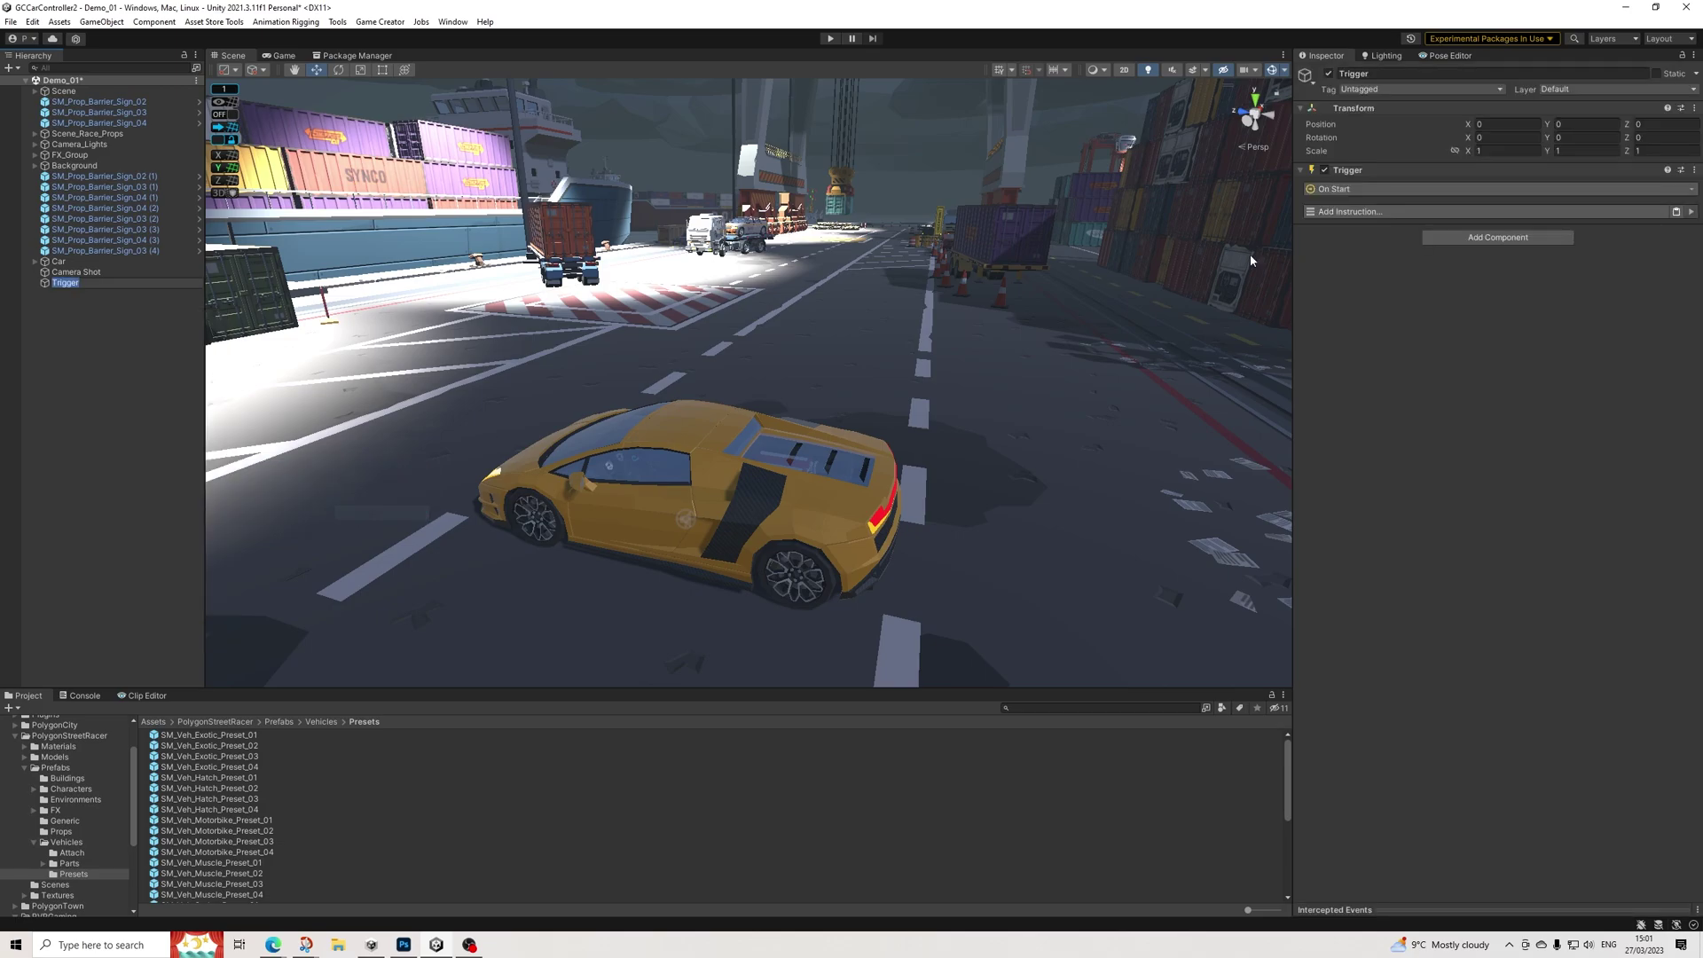
click(1390, 74)
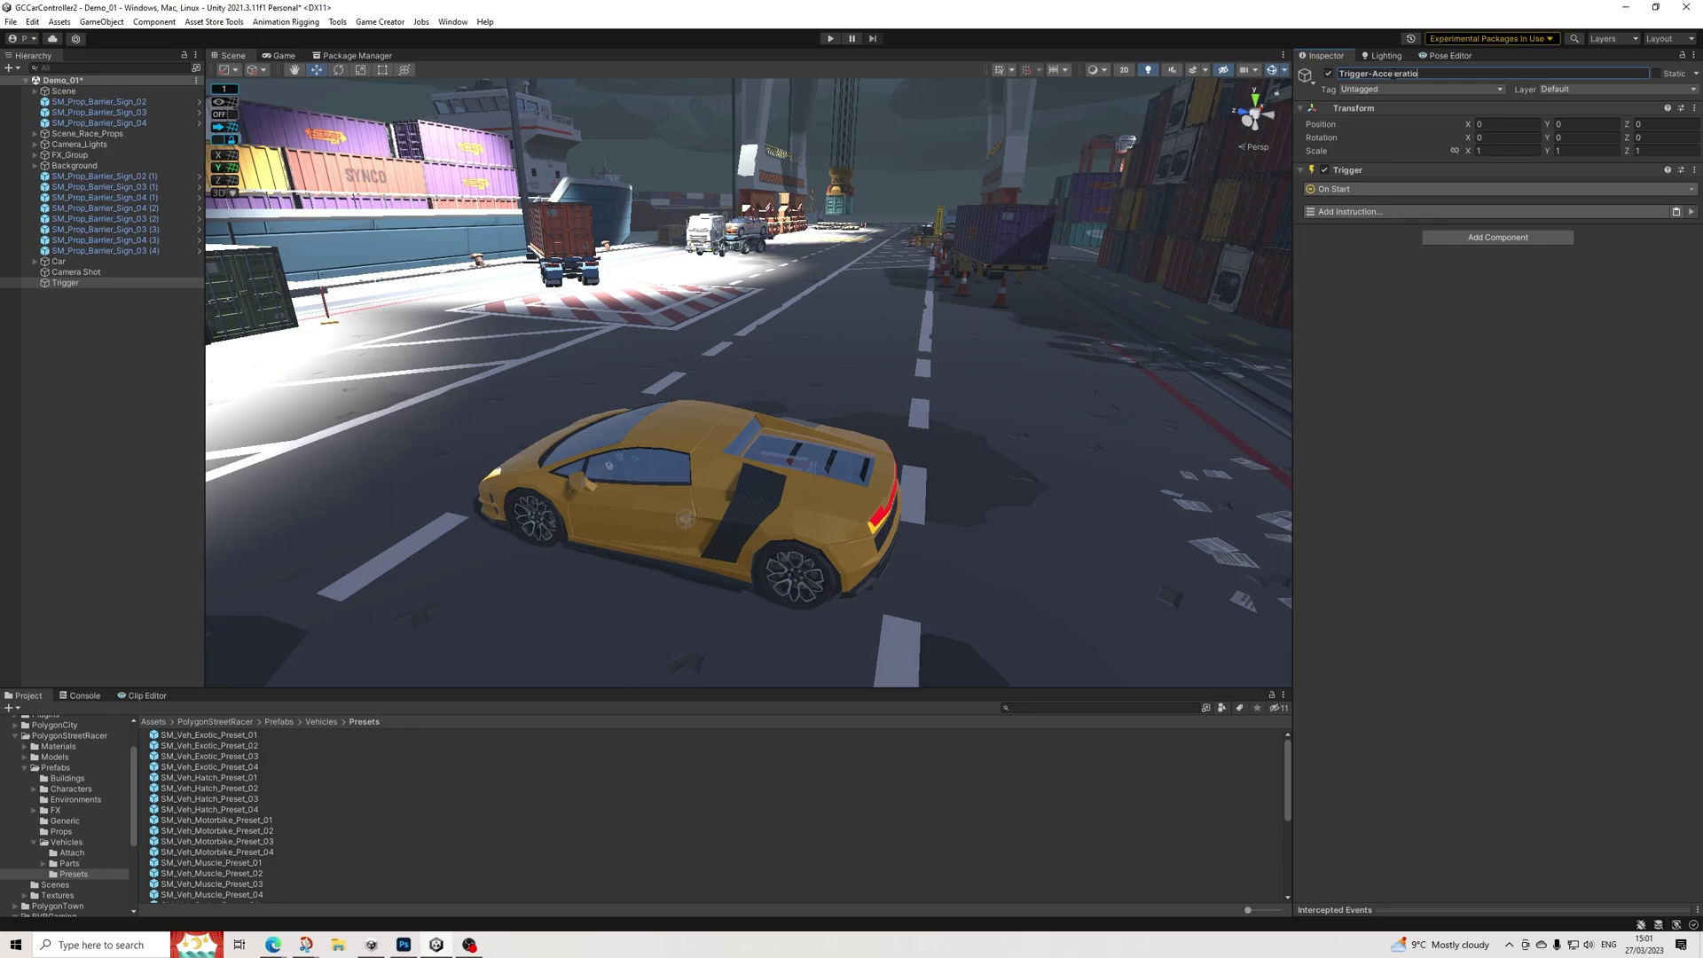
Set the first trigger's event to On Input Button with Keyboard Press
click(1356, 188)
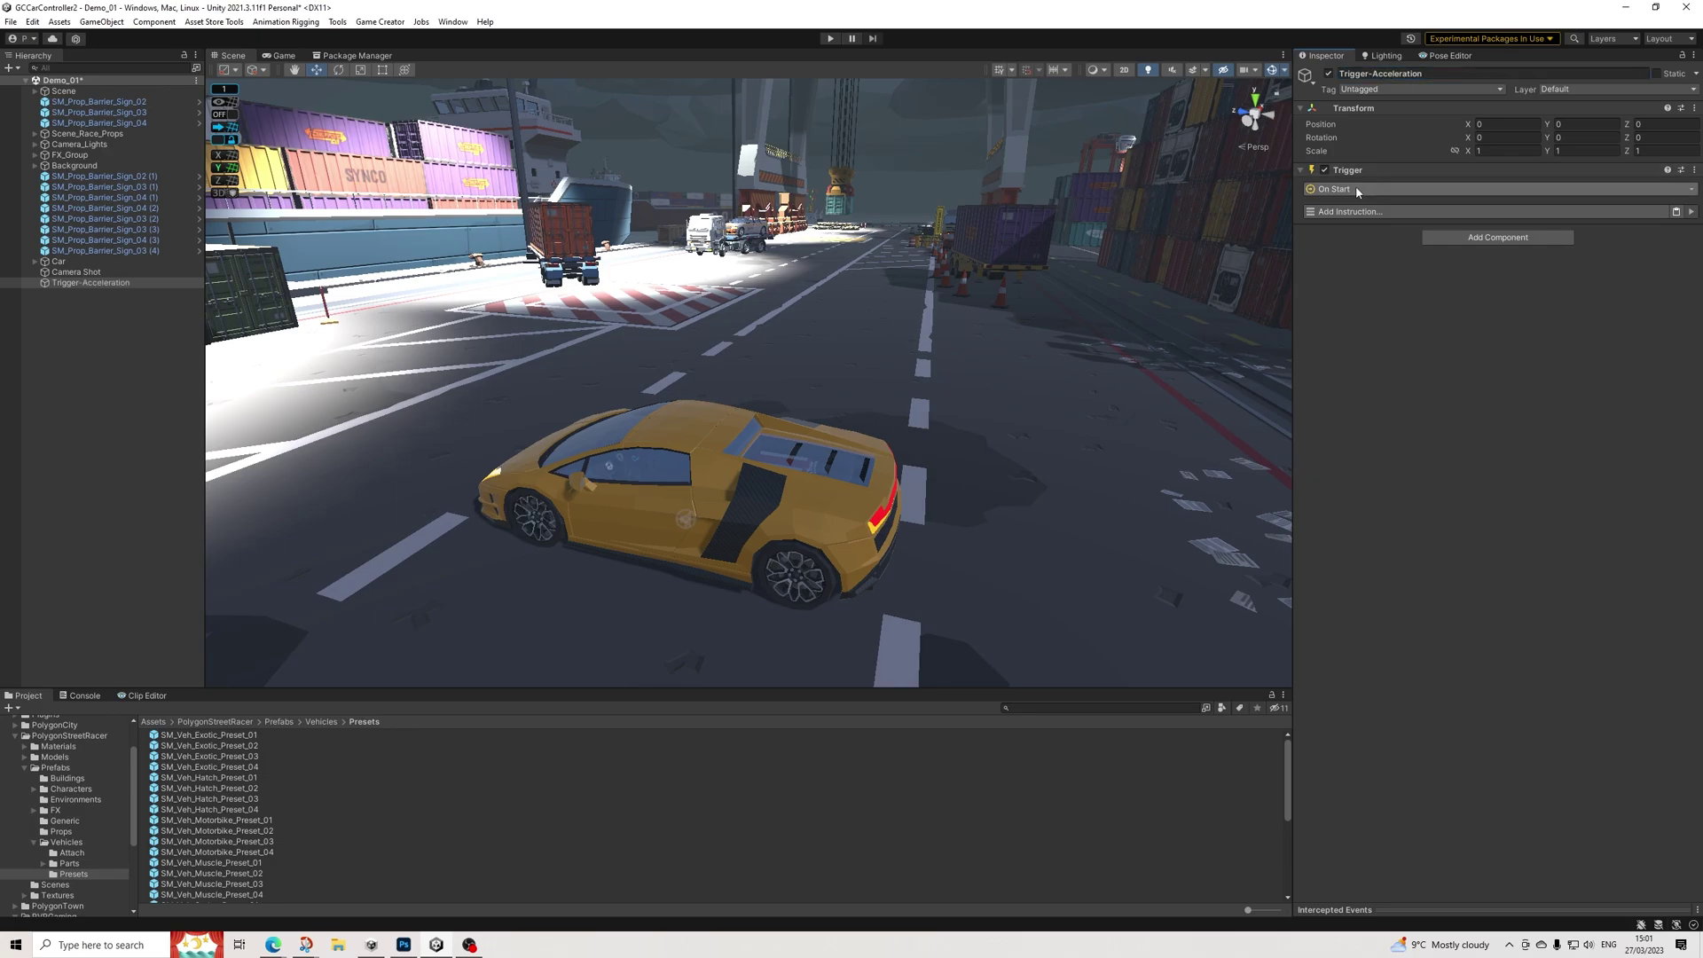
click(1334, 307)
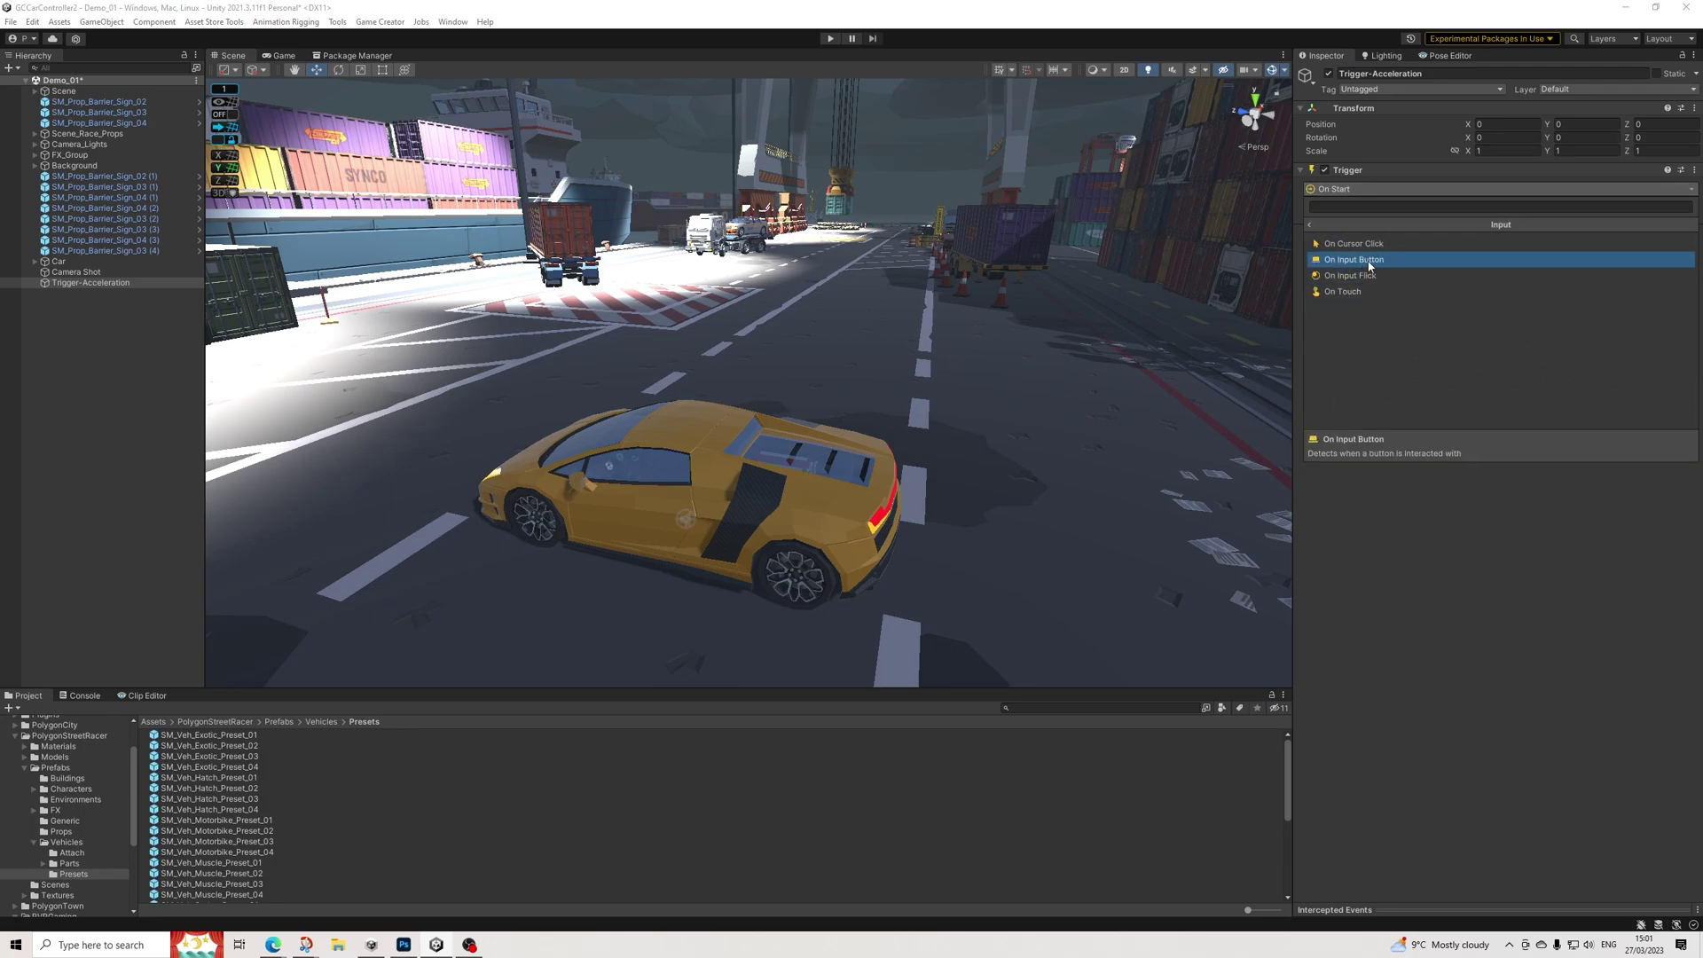
click(1369, 264)
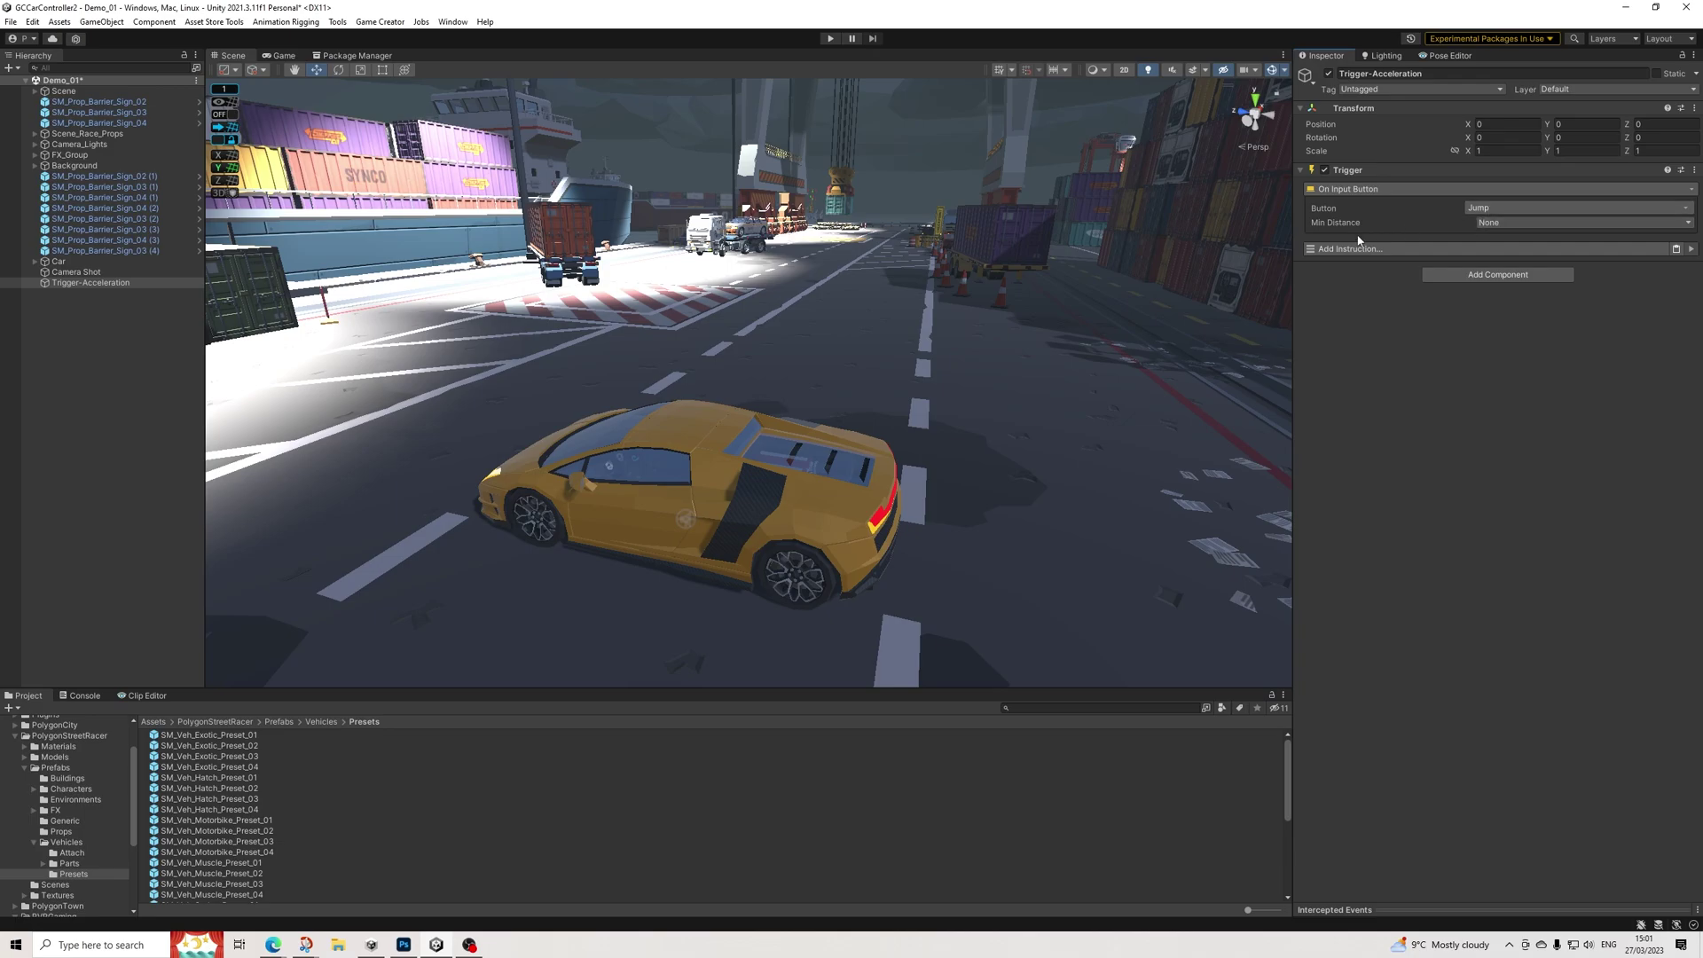
click(1495, 210)
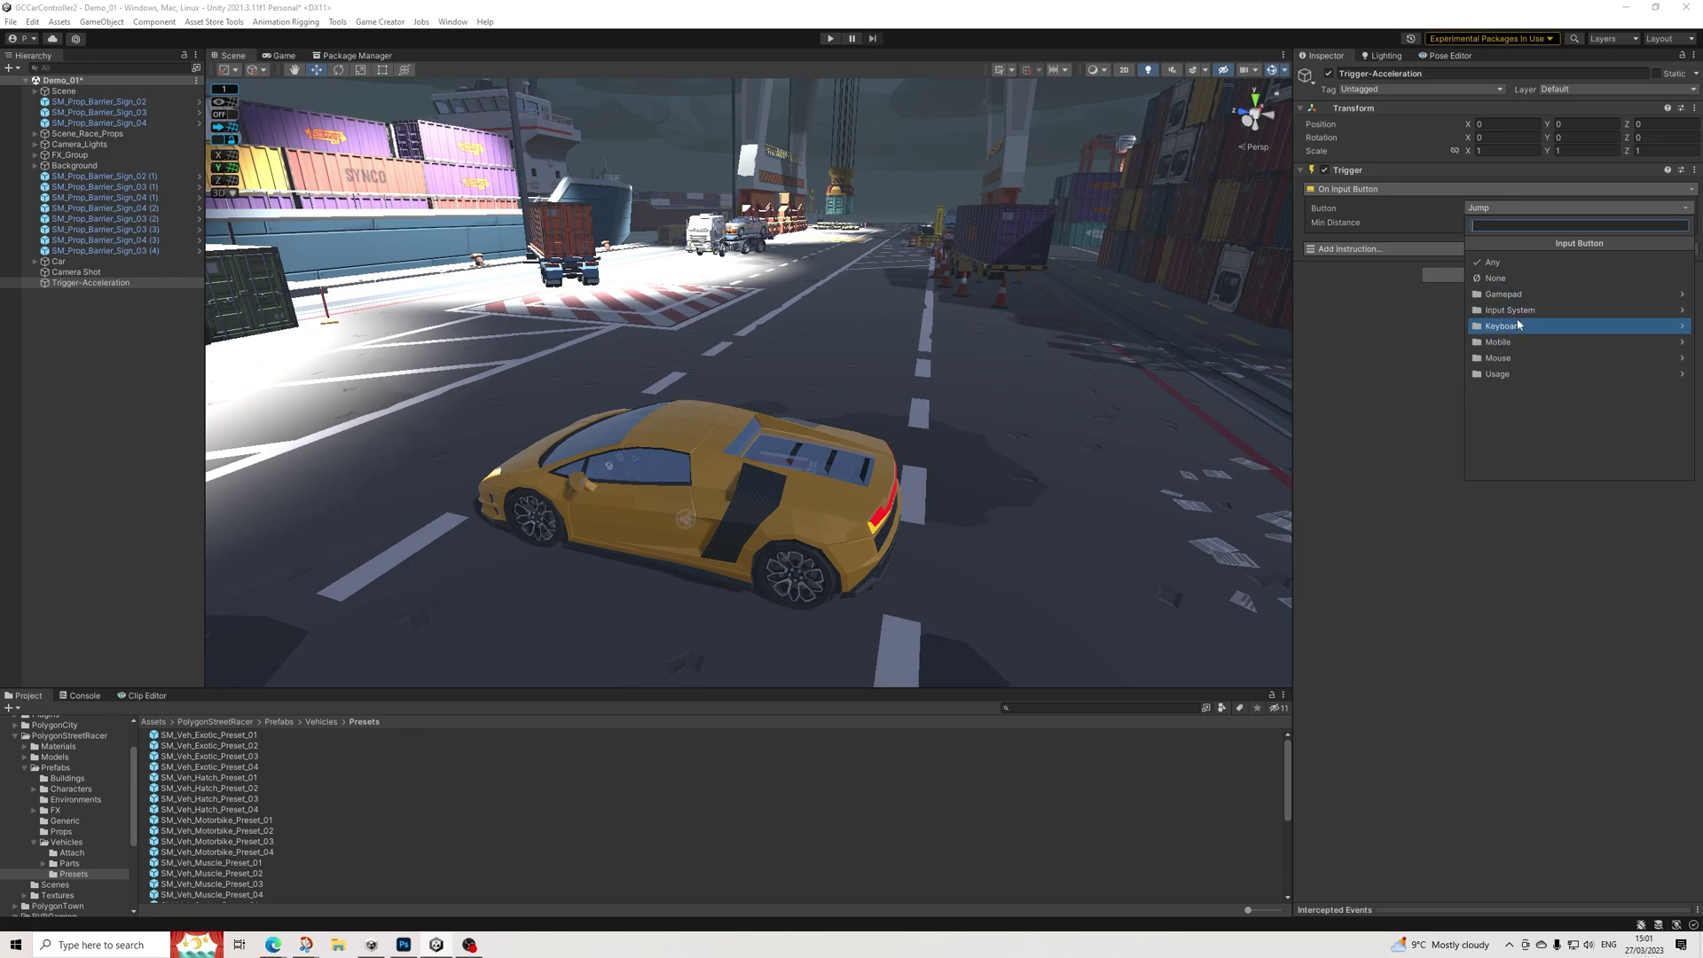
click(1379, 290)
click(1492, 208)
click(1510, 325)
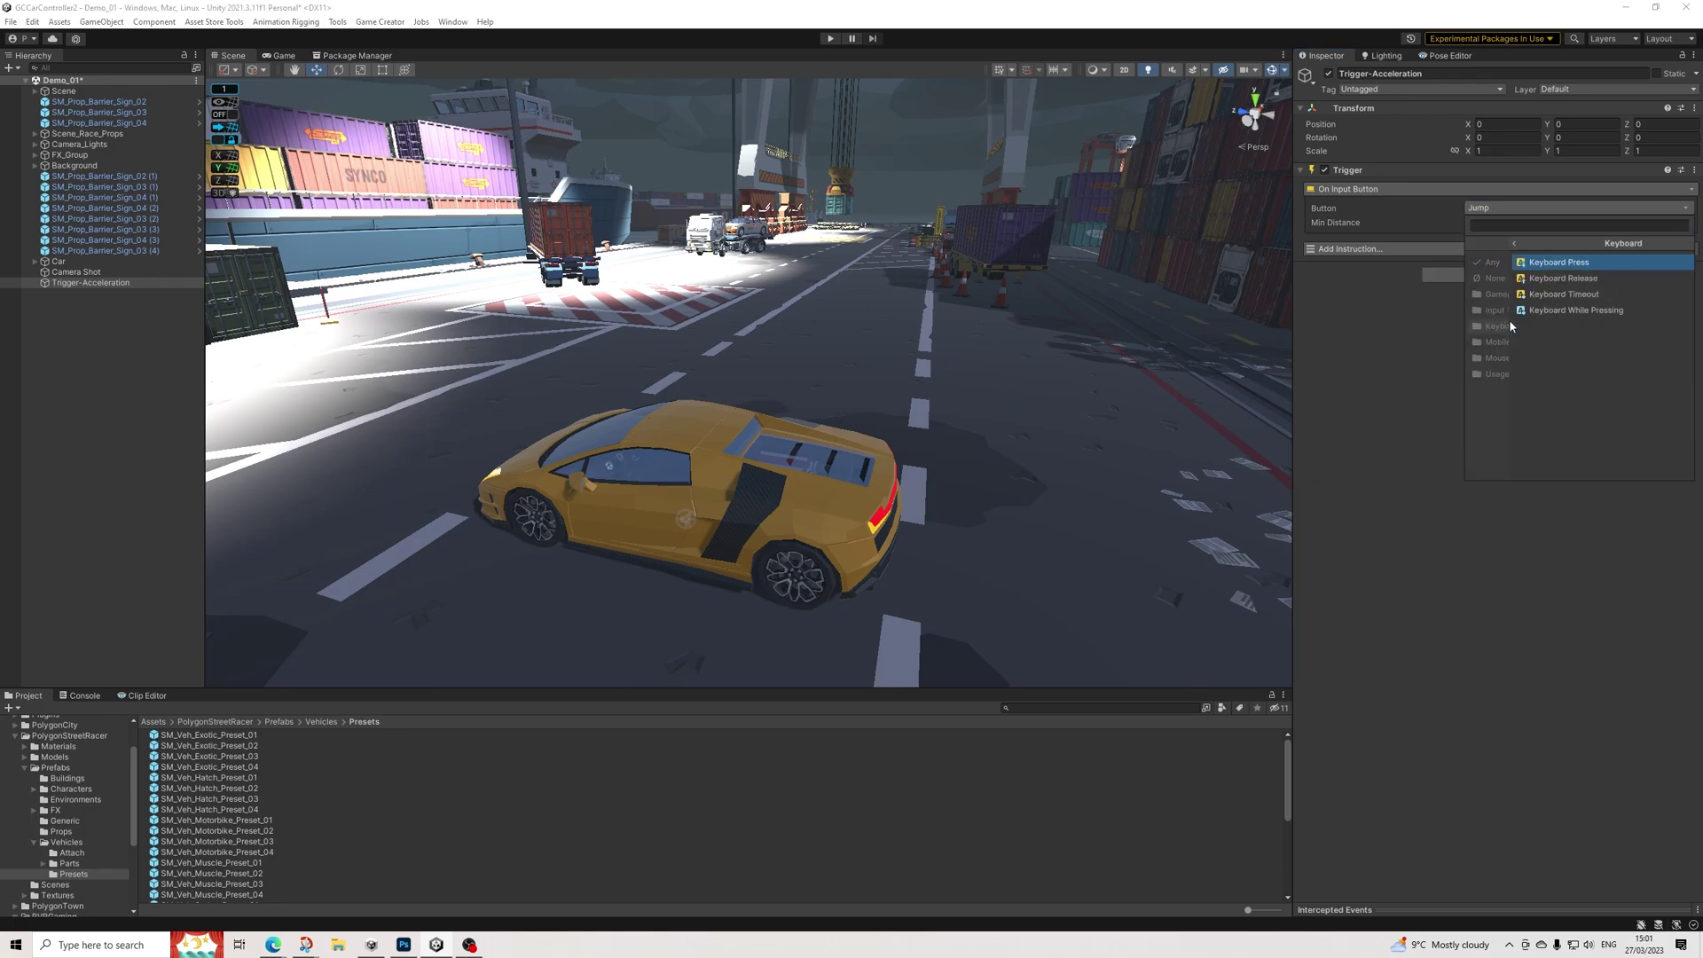
click(1533, 266)
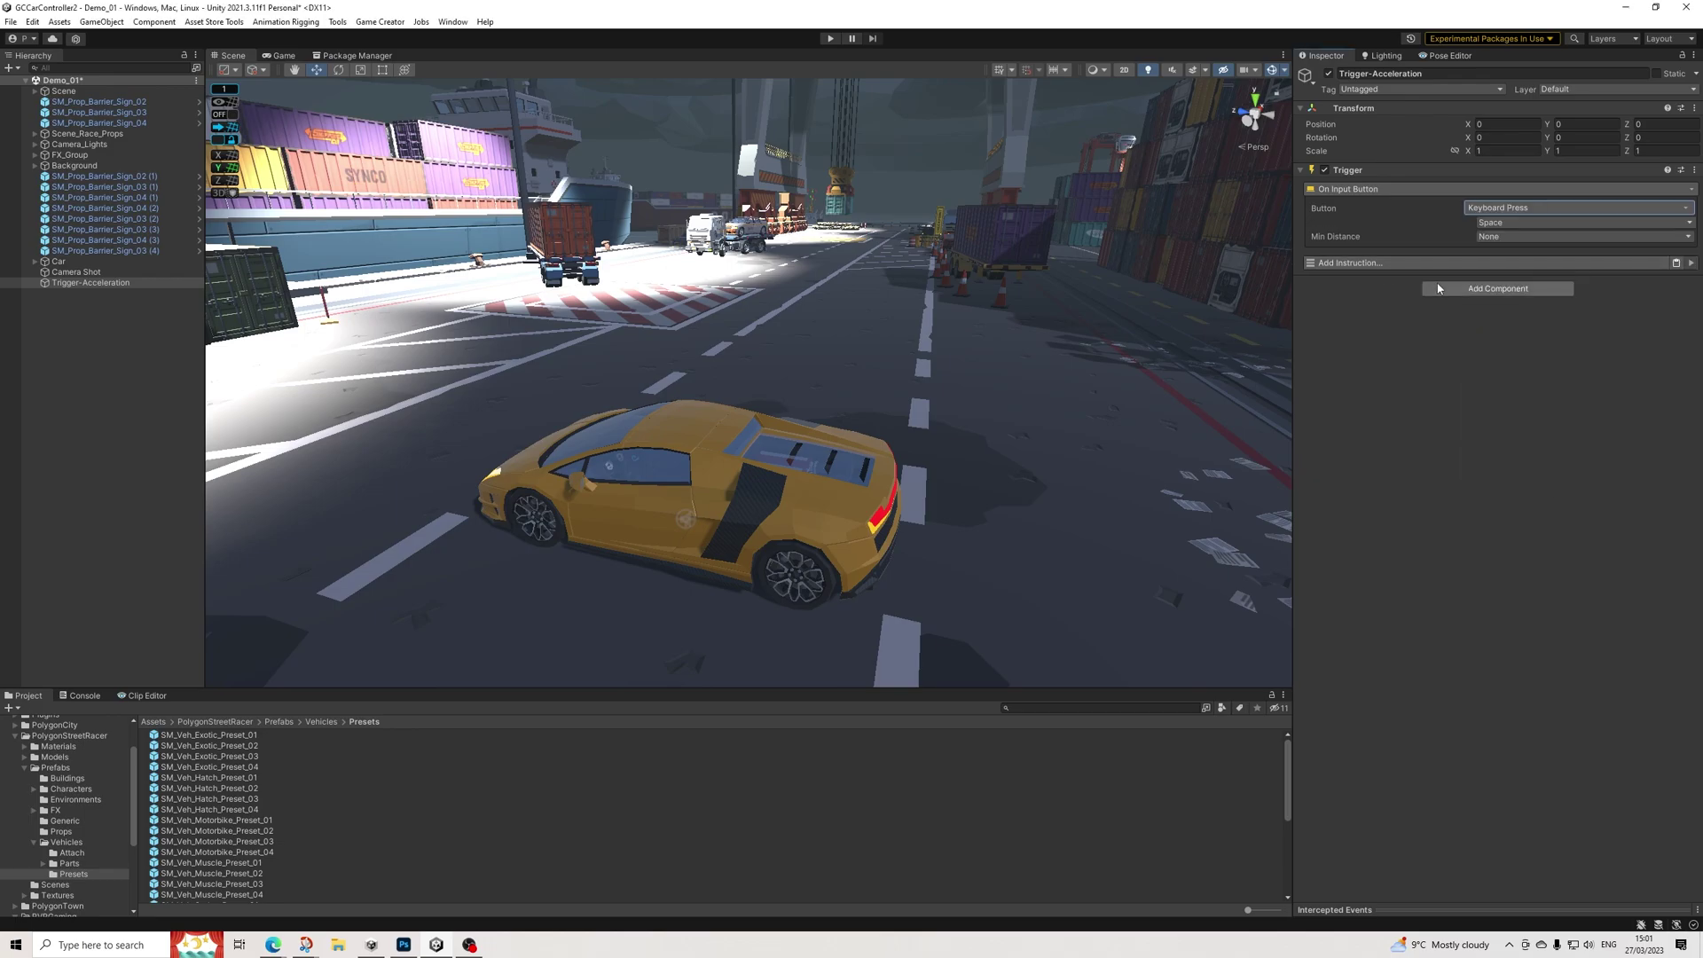
Add a second Trigger component firing On Input Button with Keyboard Release
click(1438, 290)
text(trig)
key(Return)
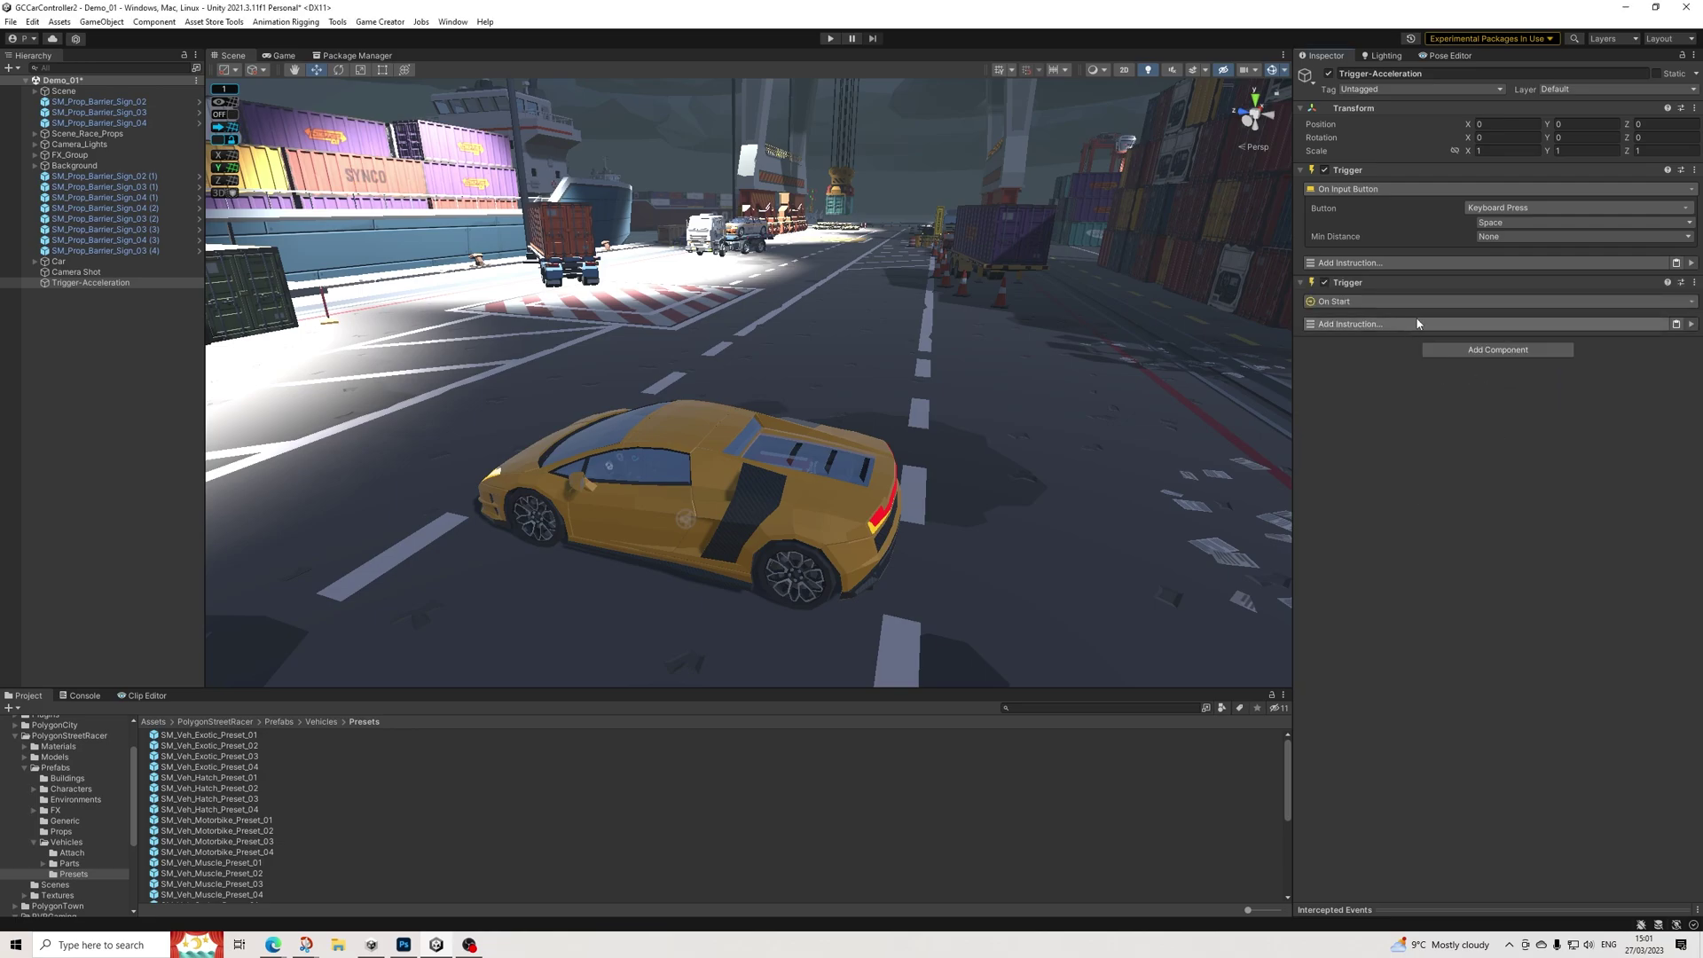
click(1438, 300)
click(1389, 419)
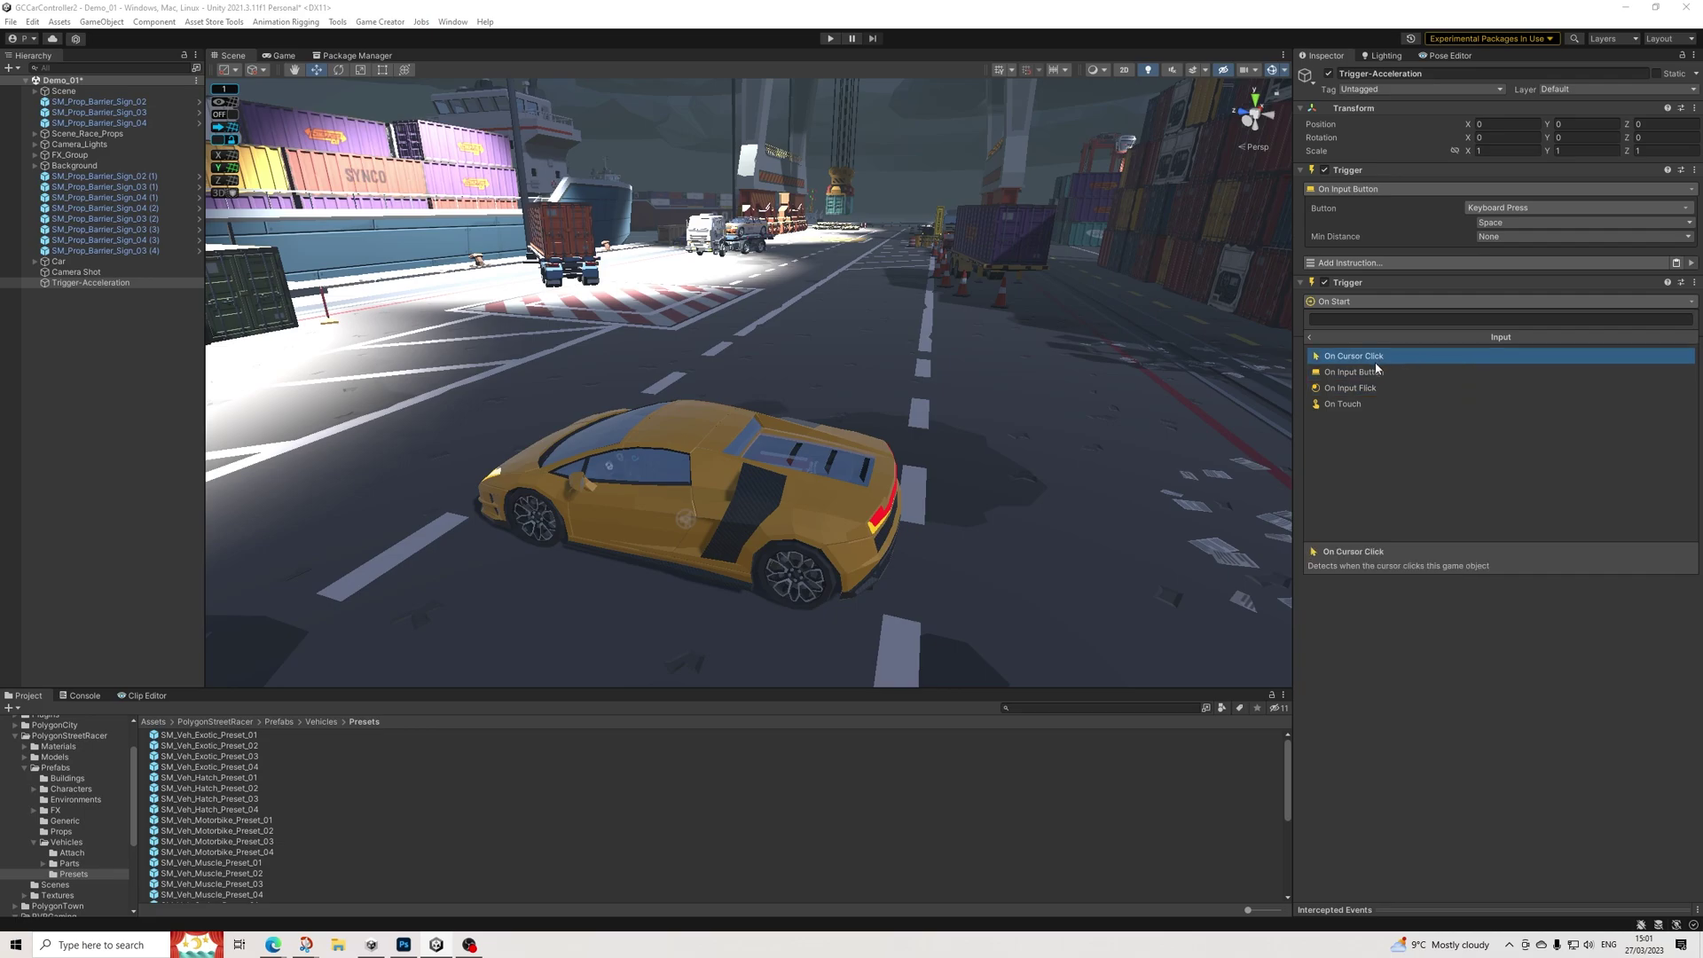
click(1383, 372)
click(1497, 321)
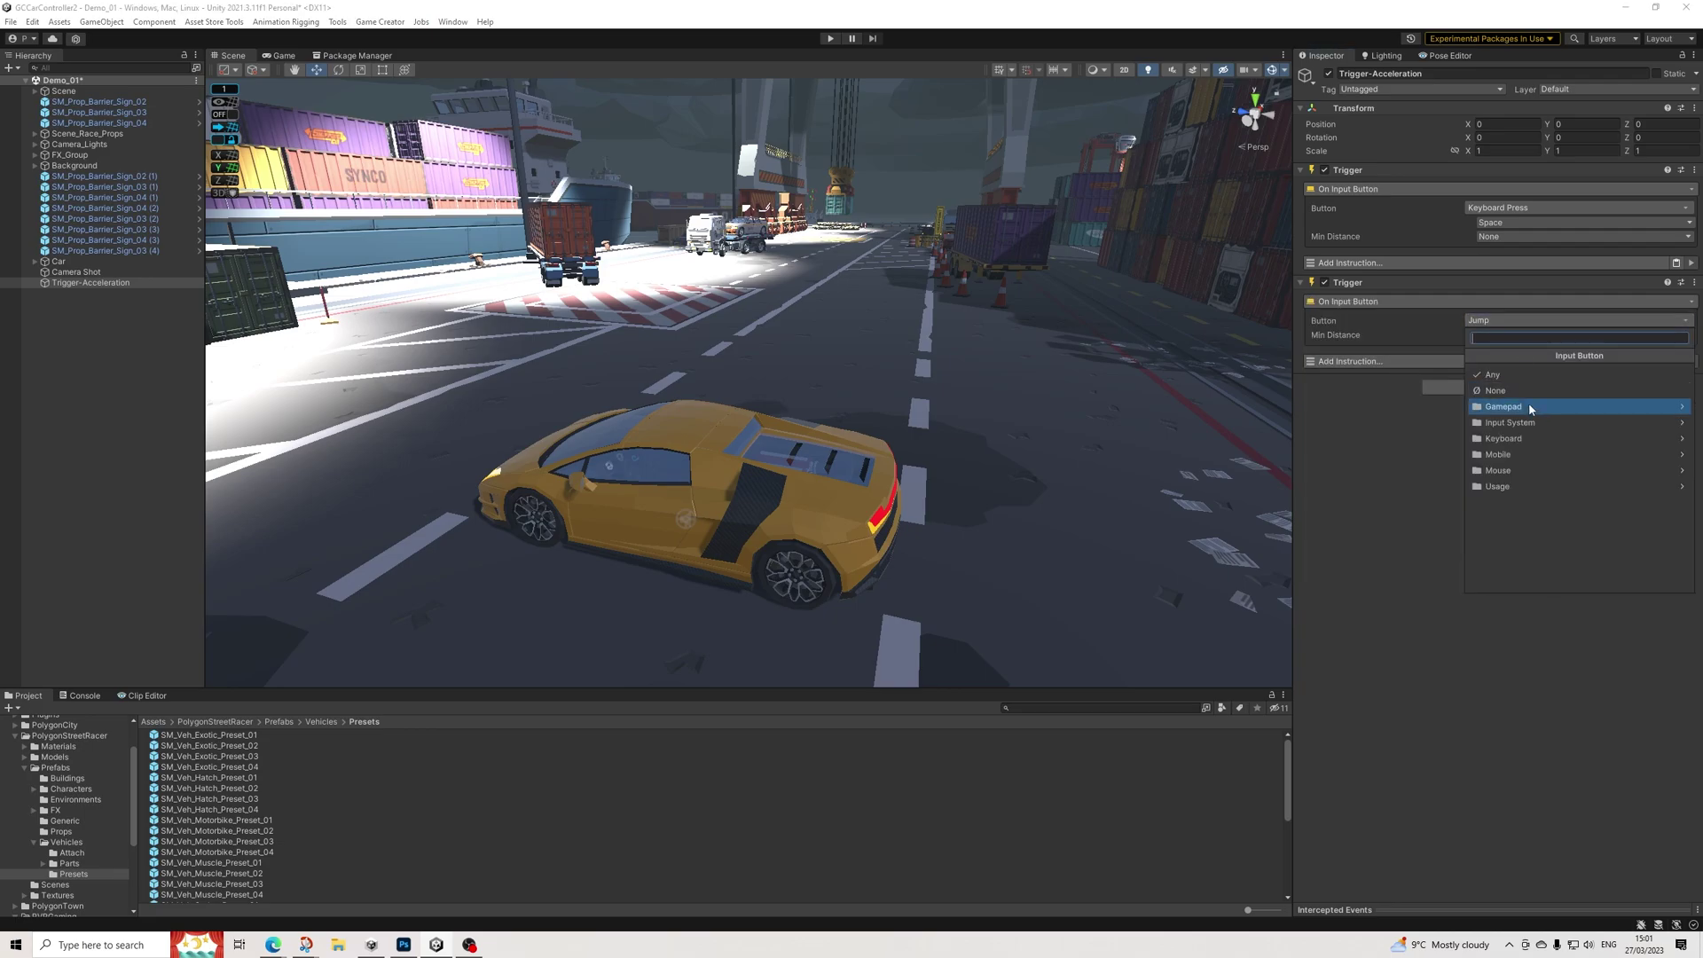
click(1501, 439)
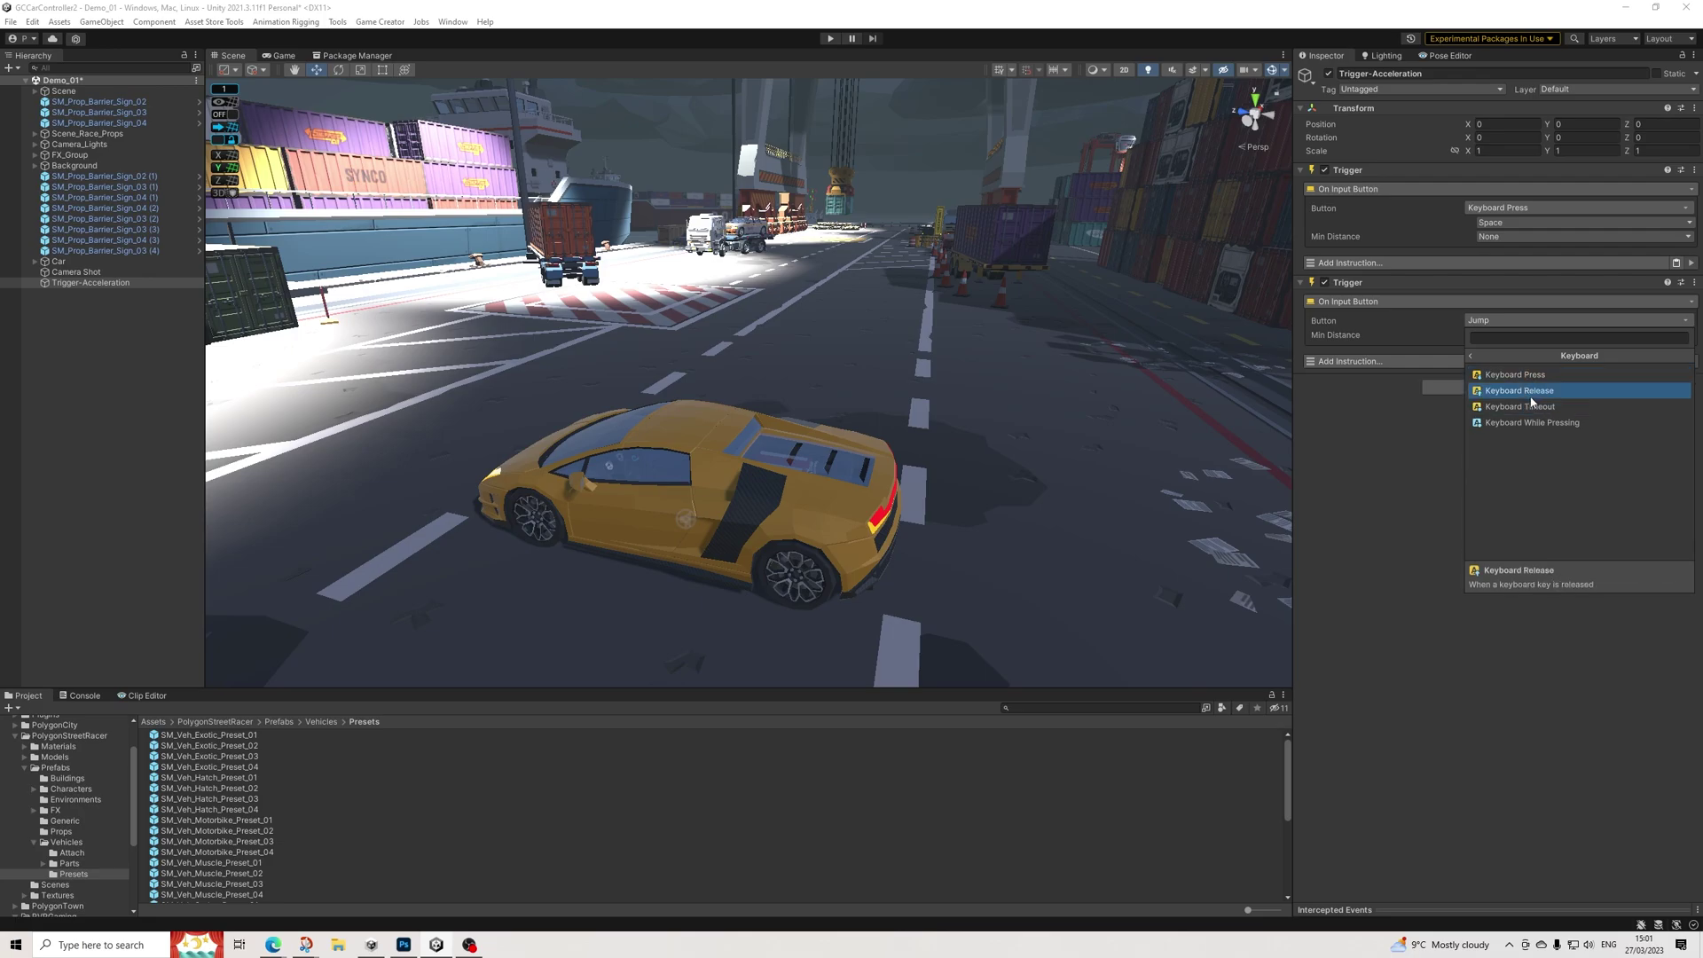
click(1540, 391)
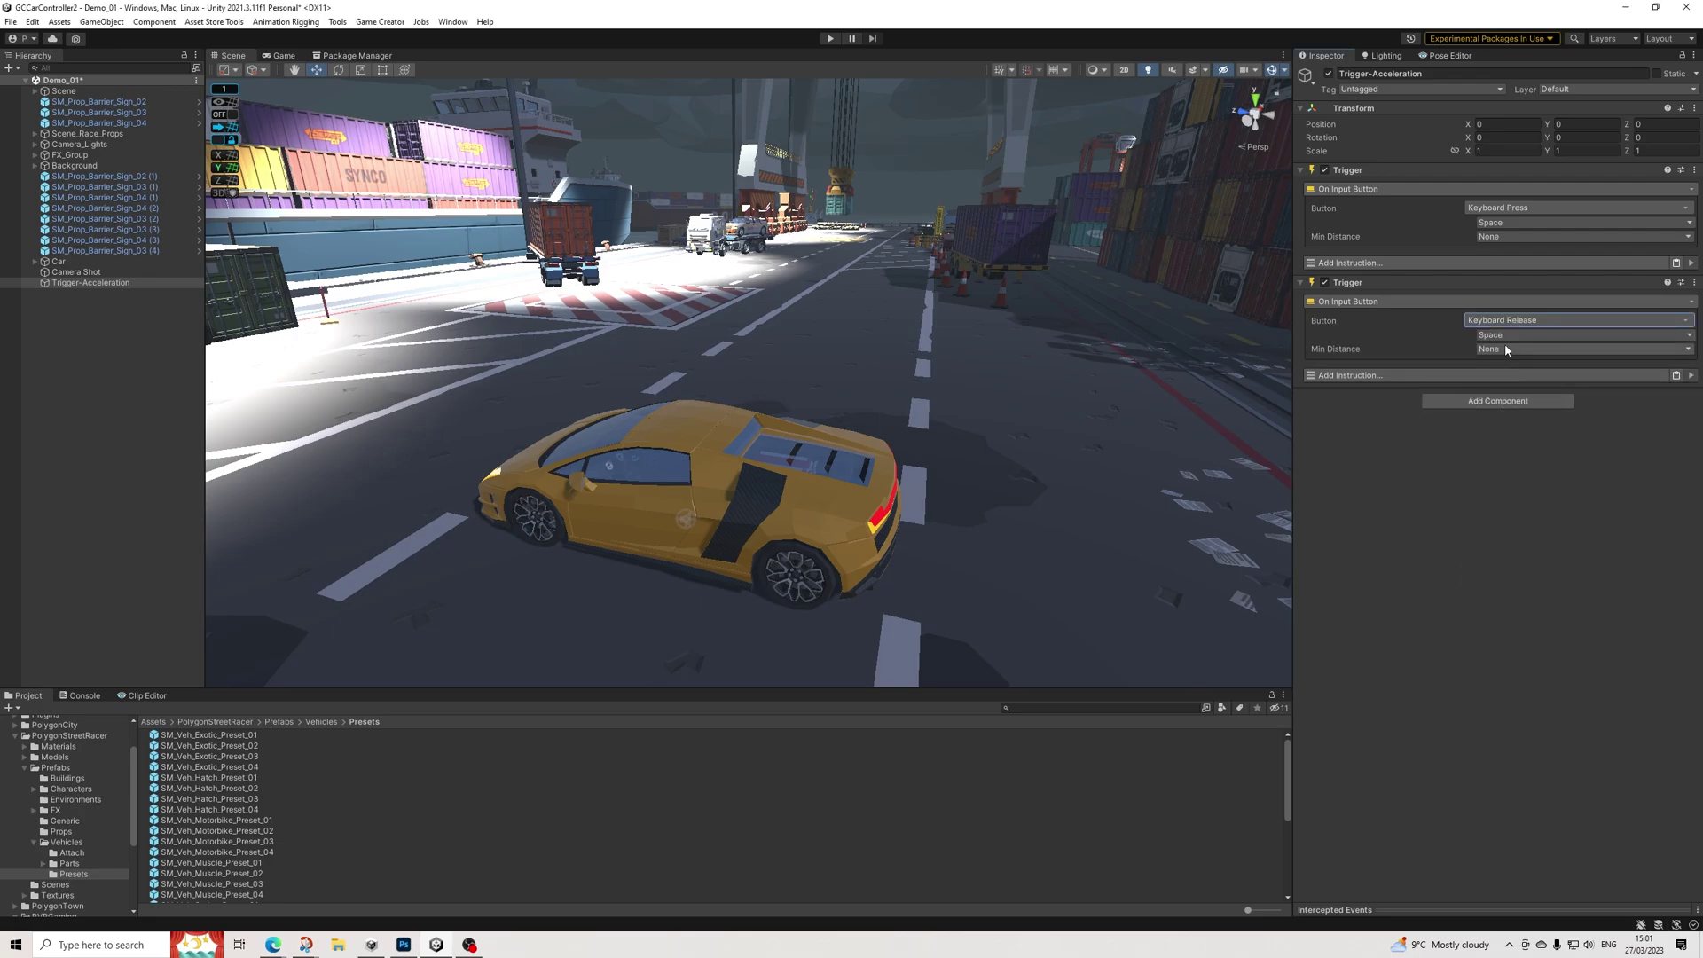
Change the key on both press and release triggers from Space to W
click(1506, 223)
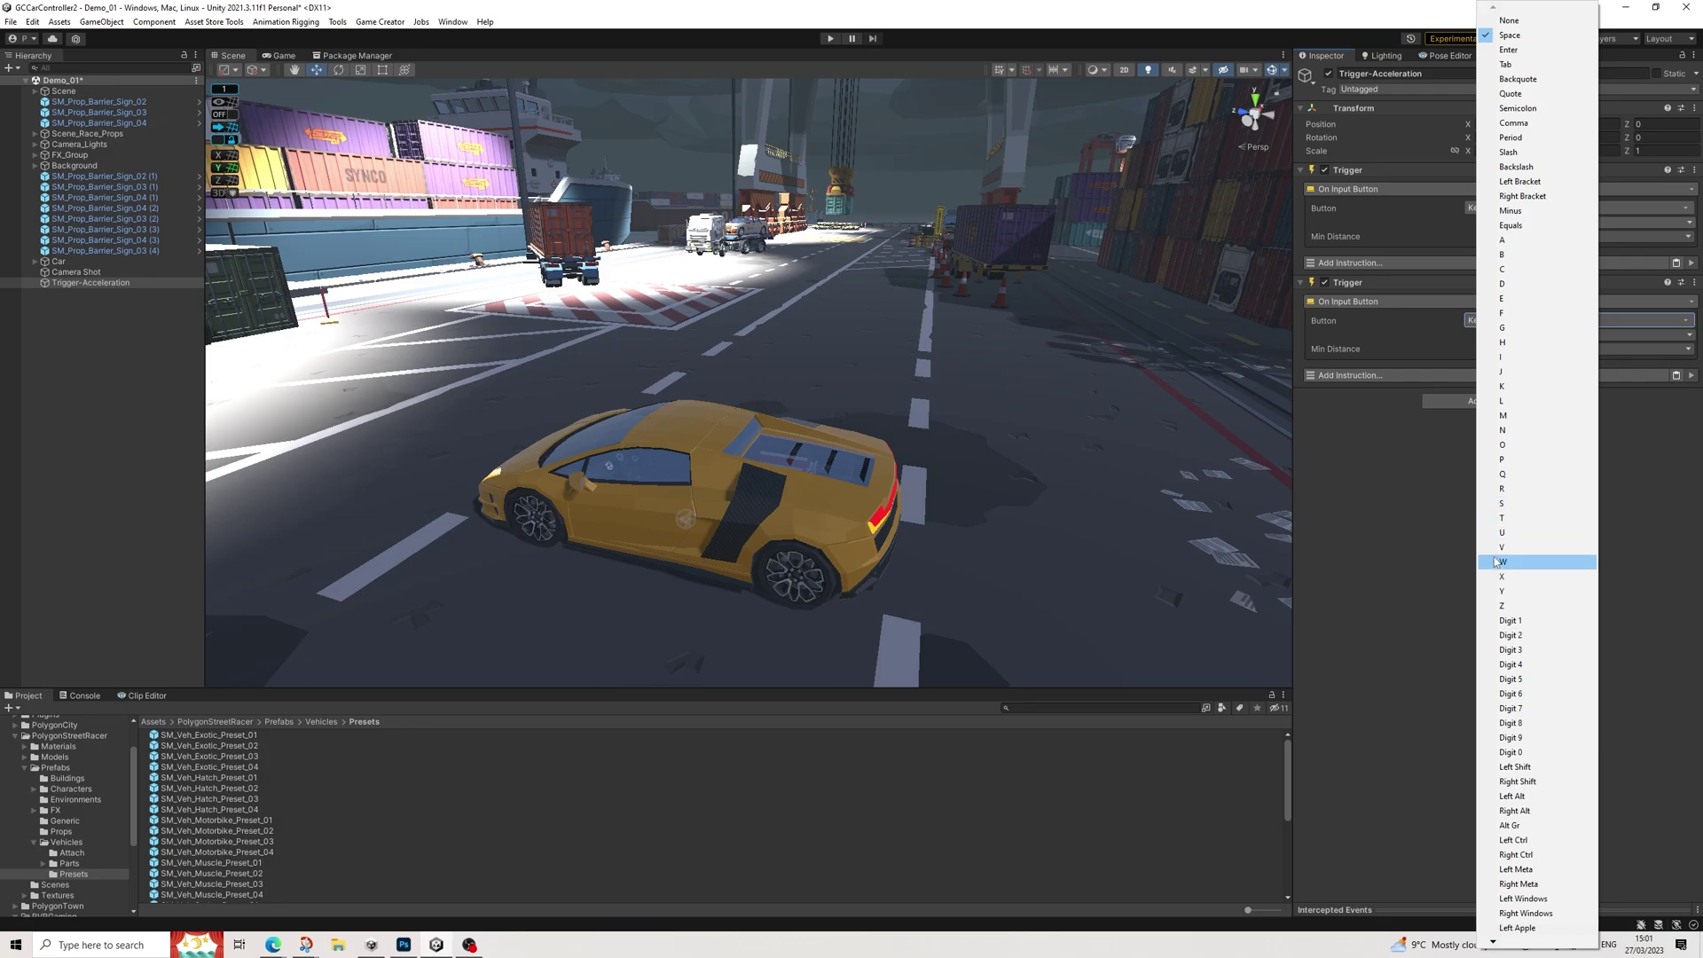
click(1537, 561)
click(1508, 334)
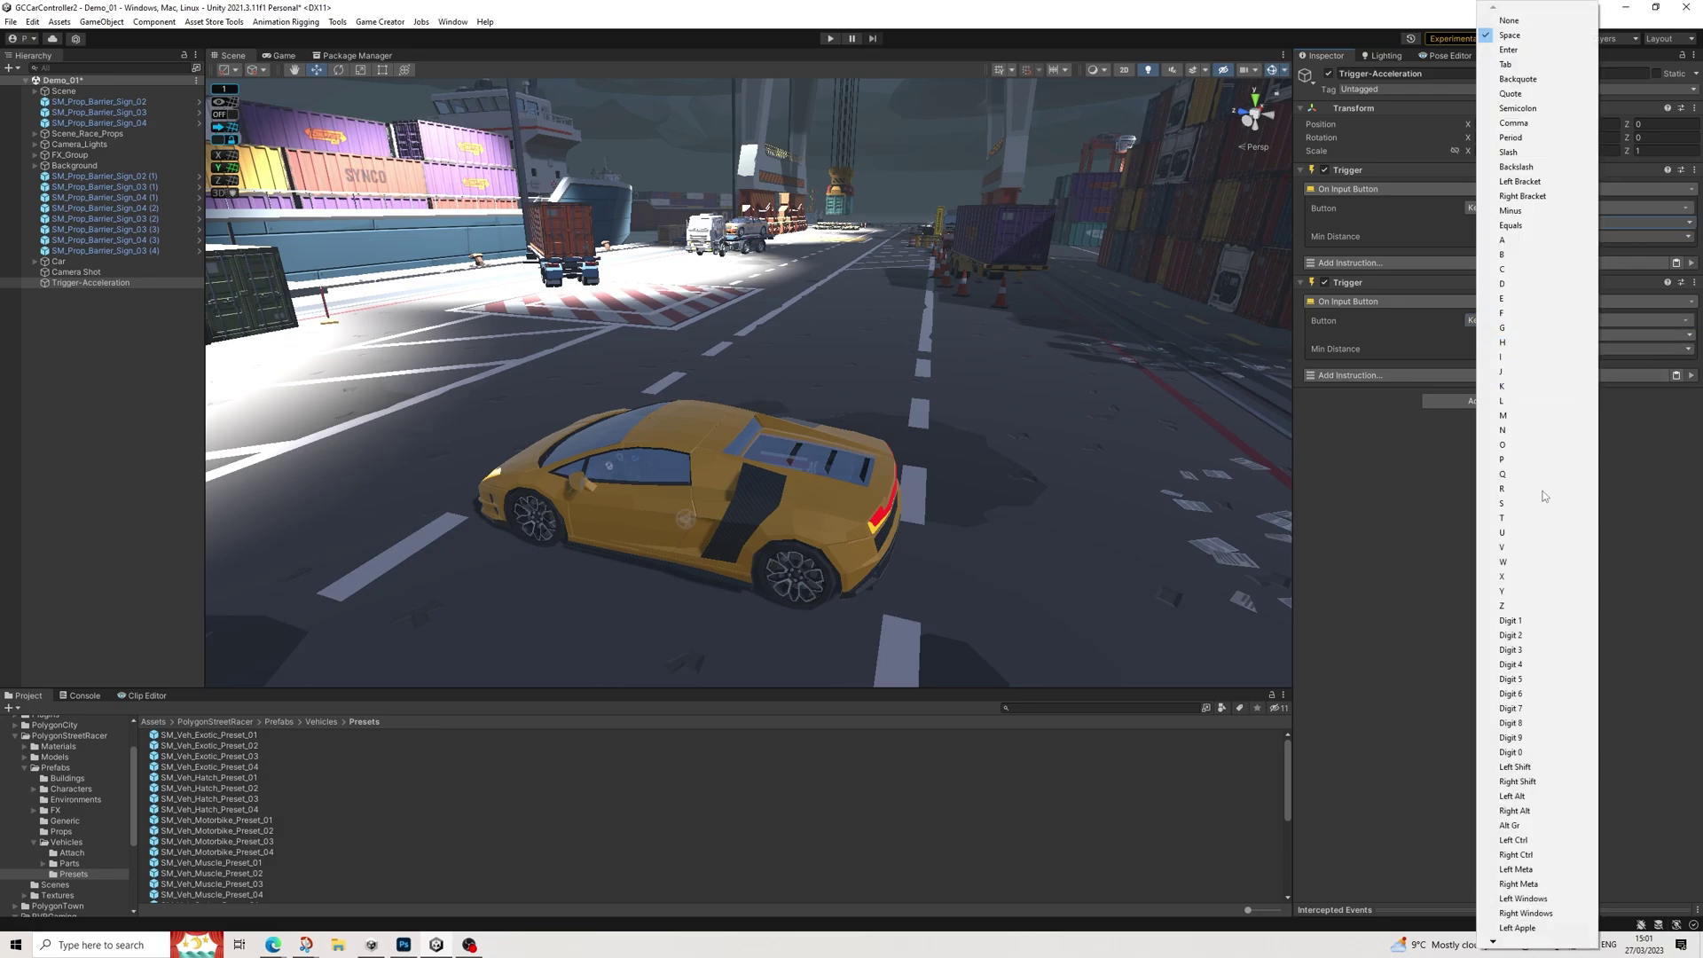
click(1516, 565)
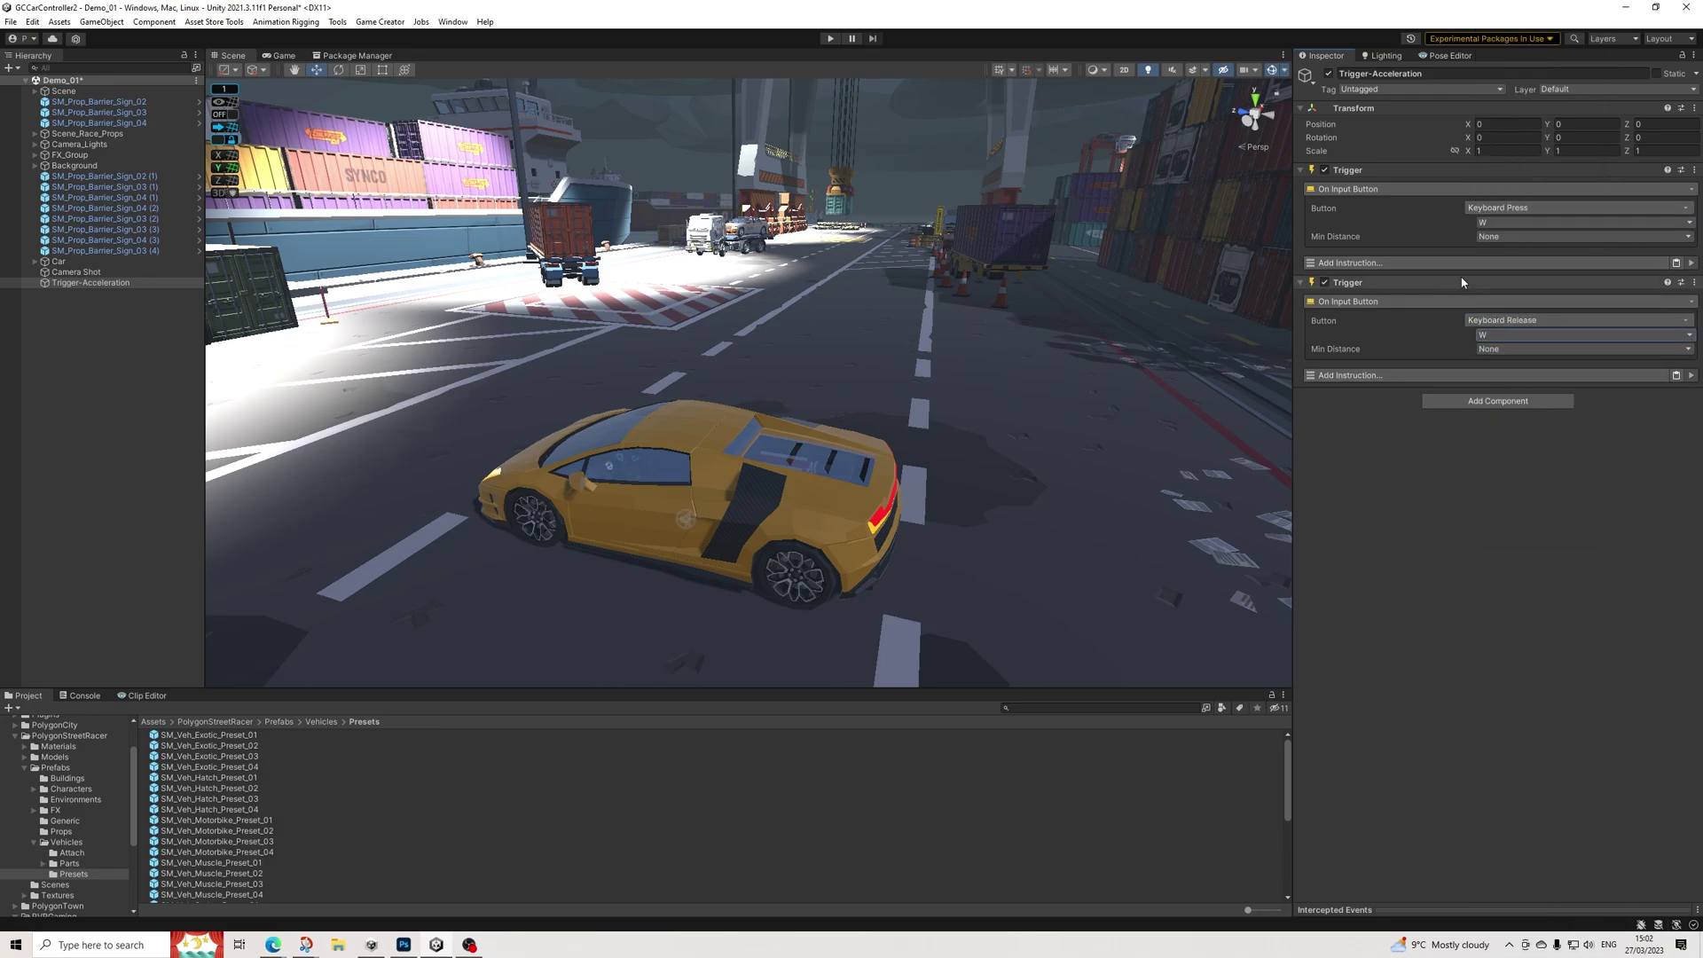
click(1395, 266)
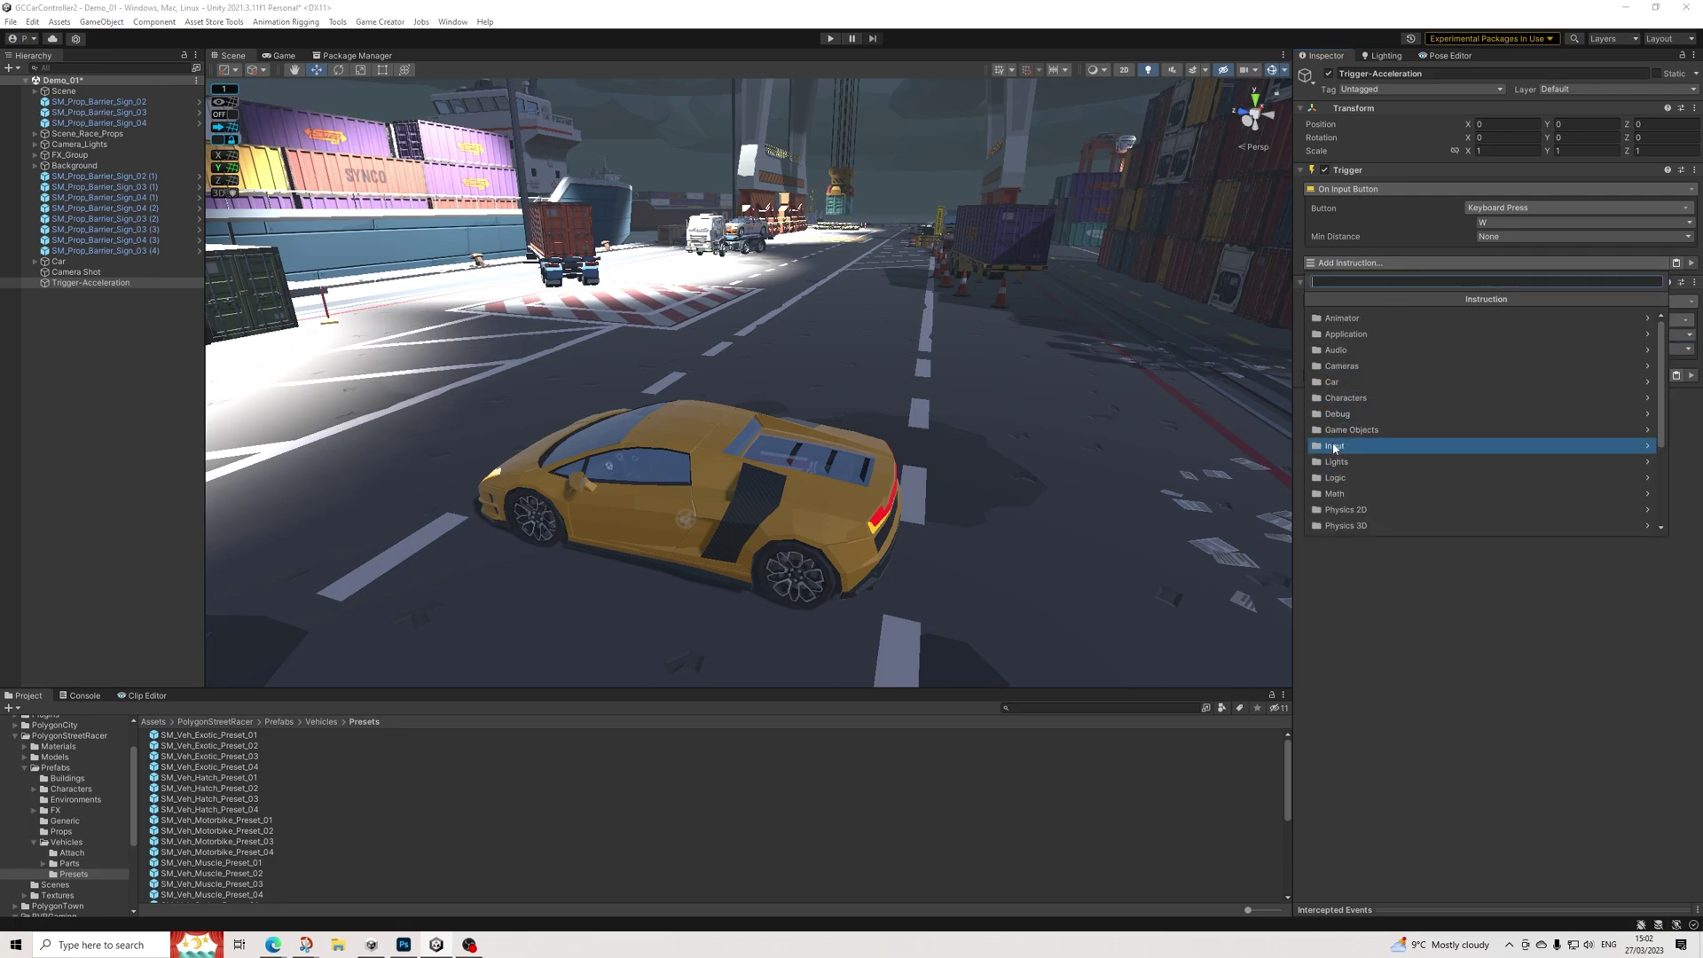
Add Accelerate Start on W press and Accelerate Stop on W release, both targeting Car
click(1332, 382)
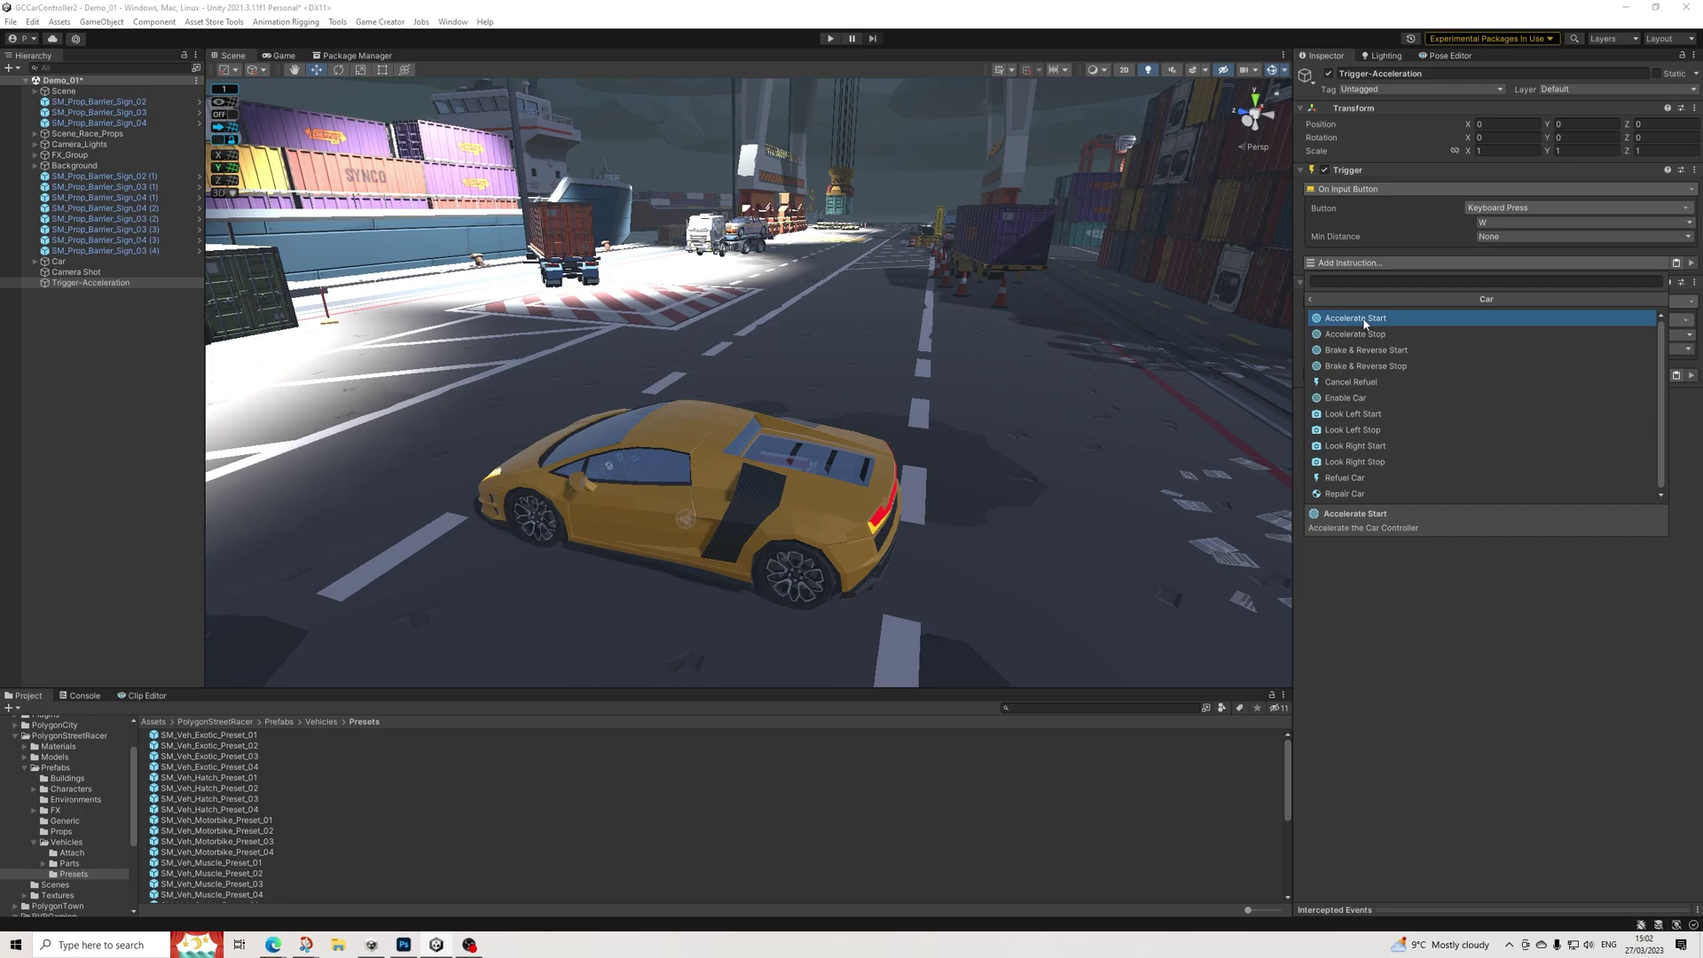
click(1365, 321)
click(1384, 426)
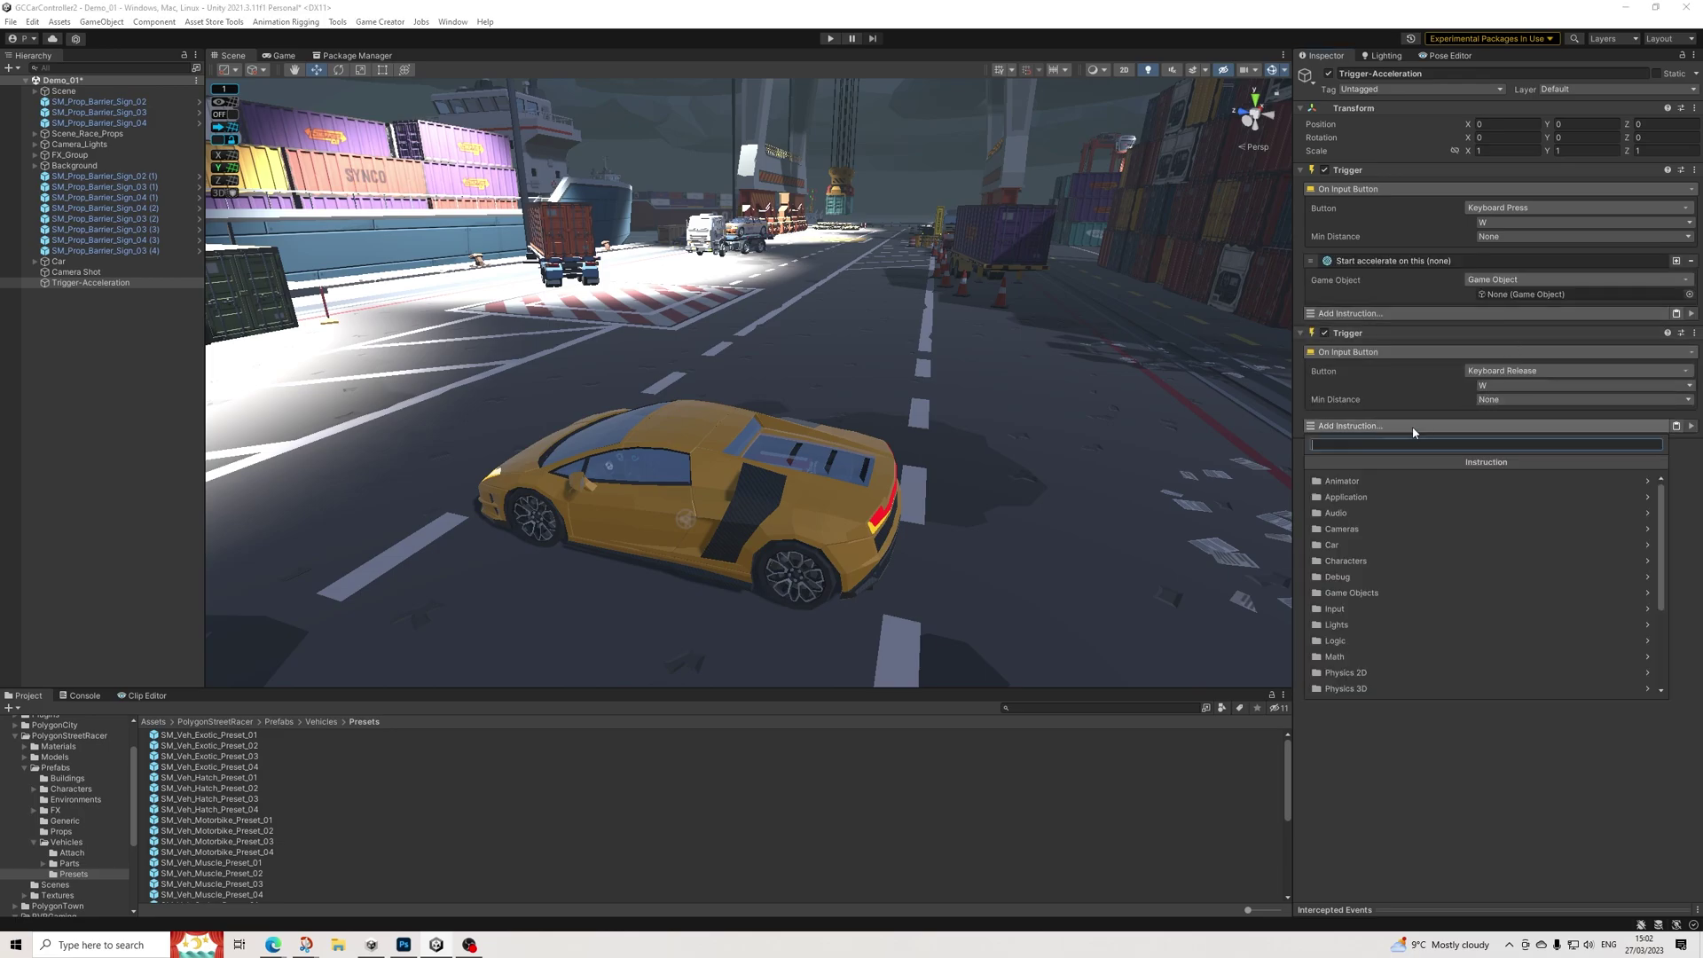
click(1332, 544)
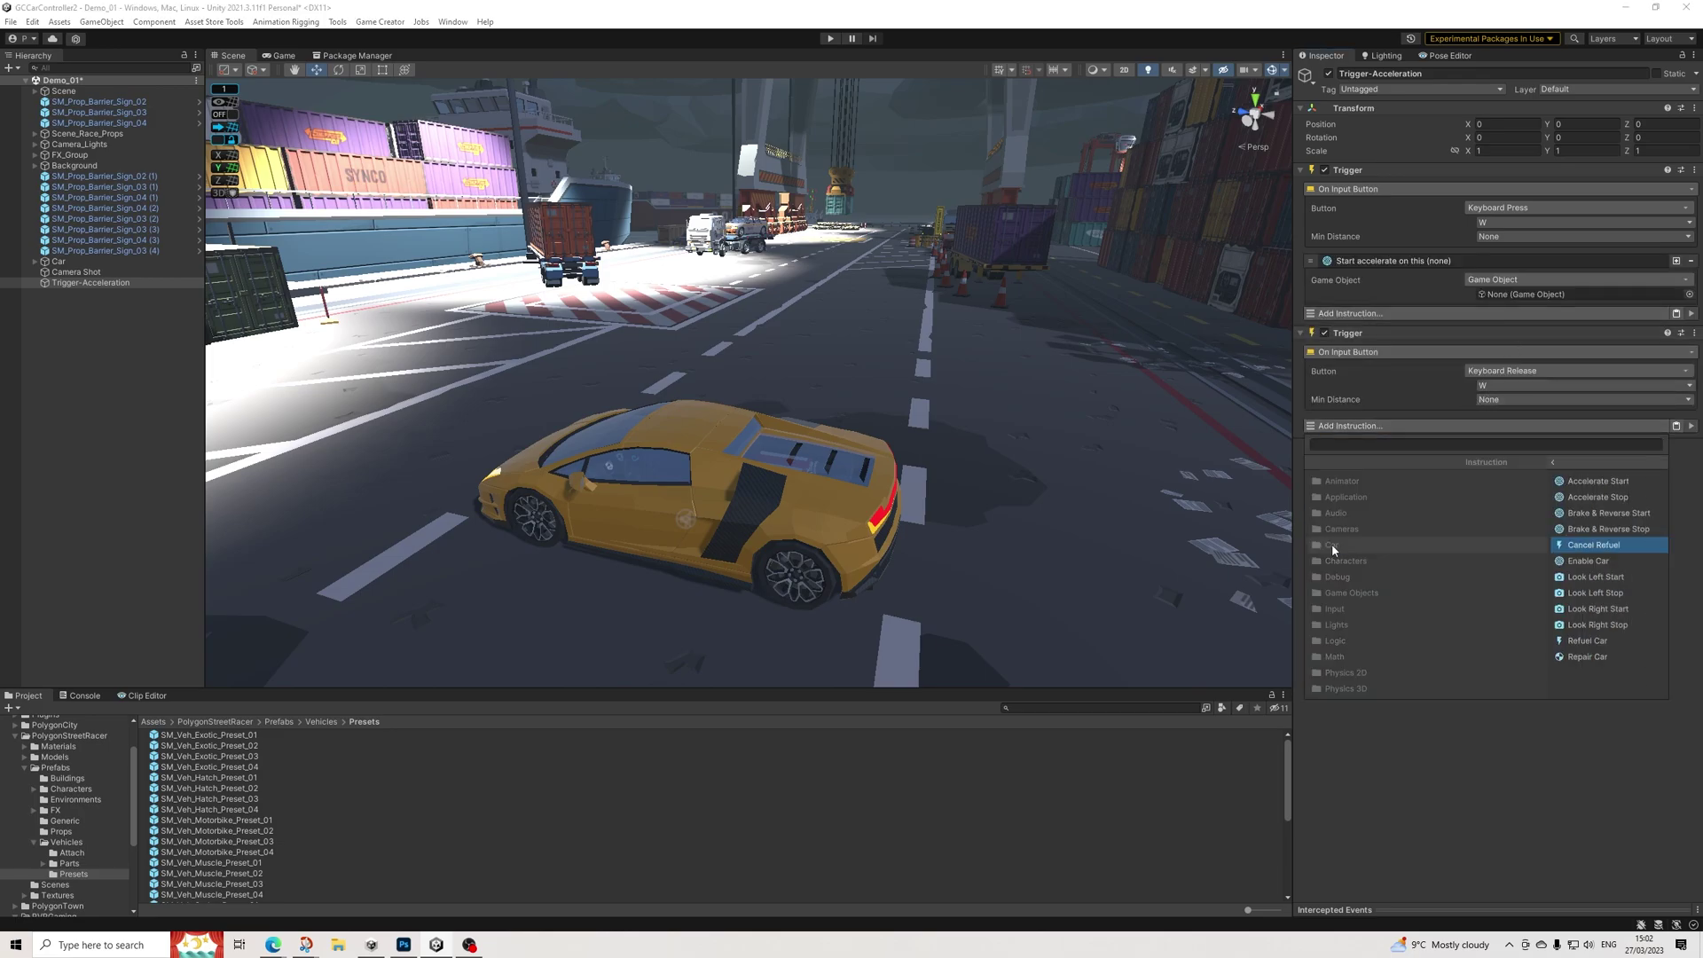
click(1357, 498)
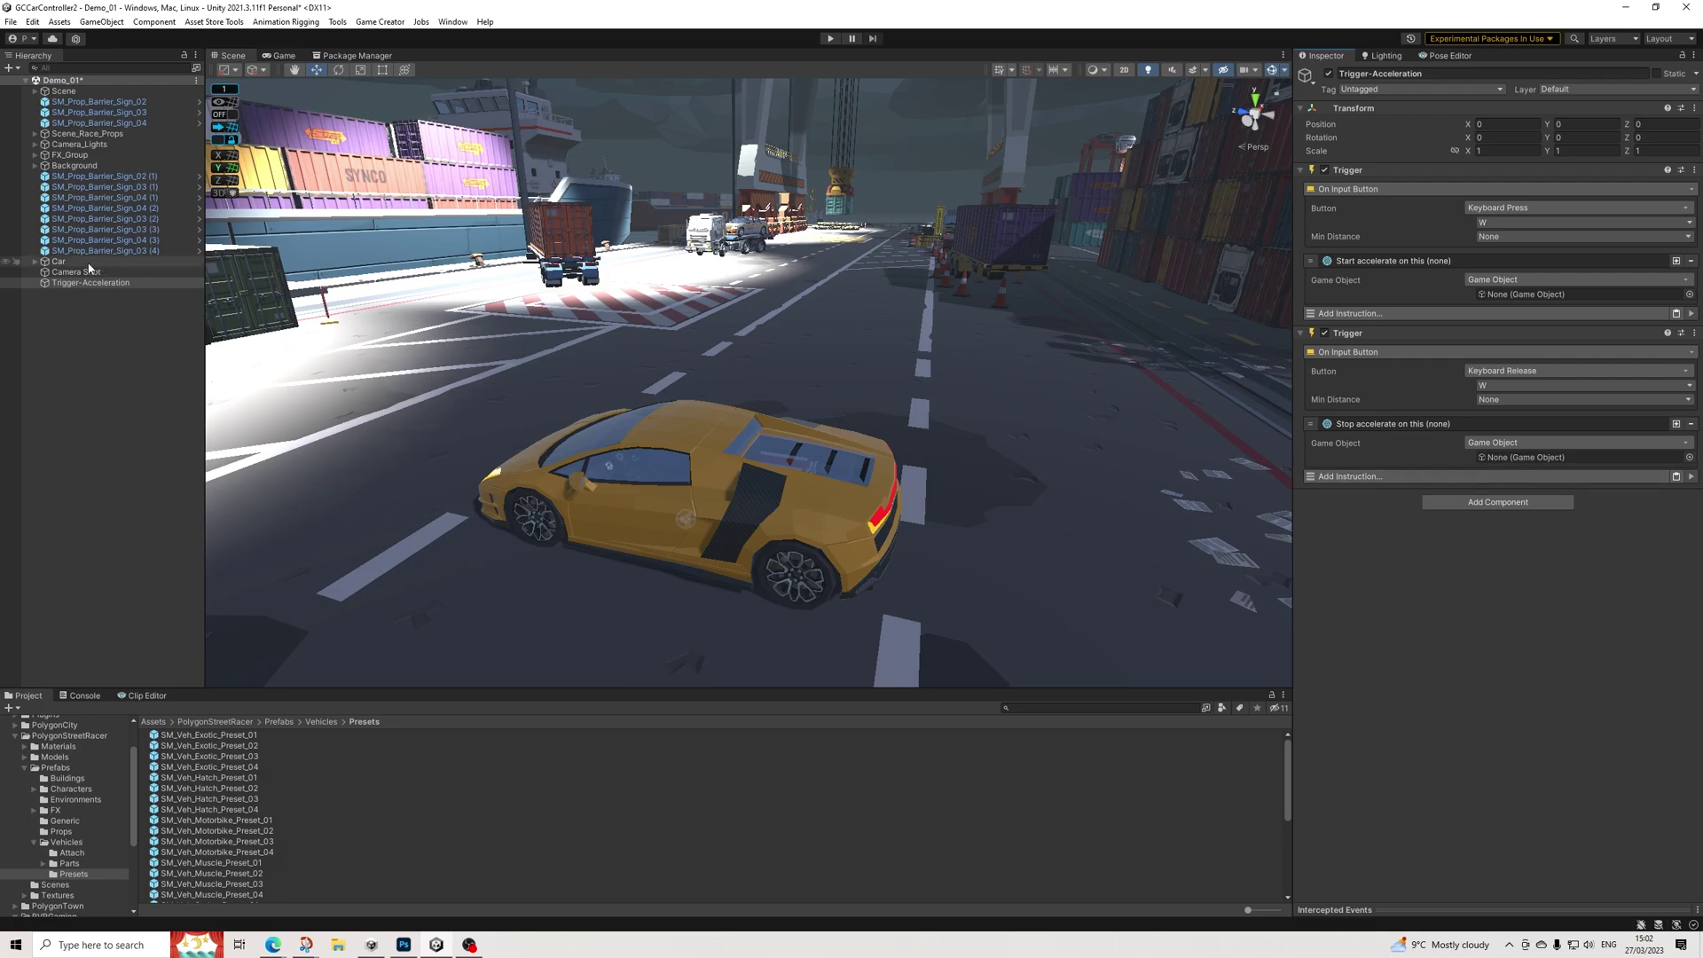
drag(58, 261, 1518, 294)
drag(57, 261, 1497, 459)
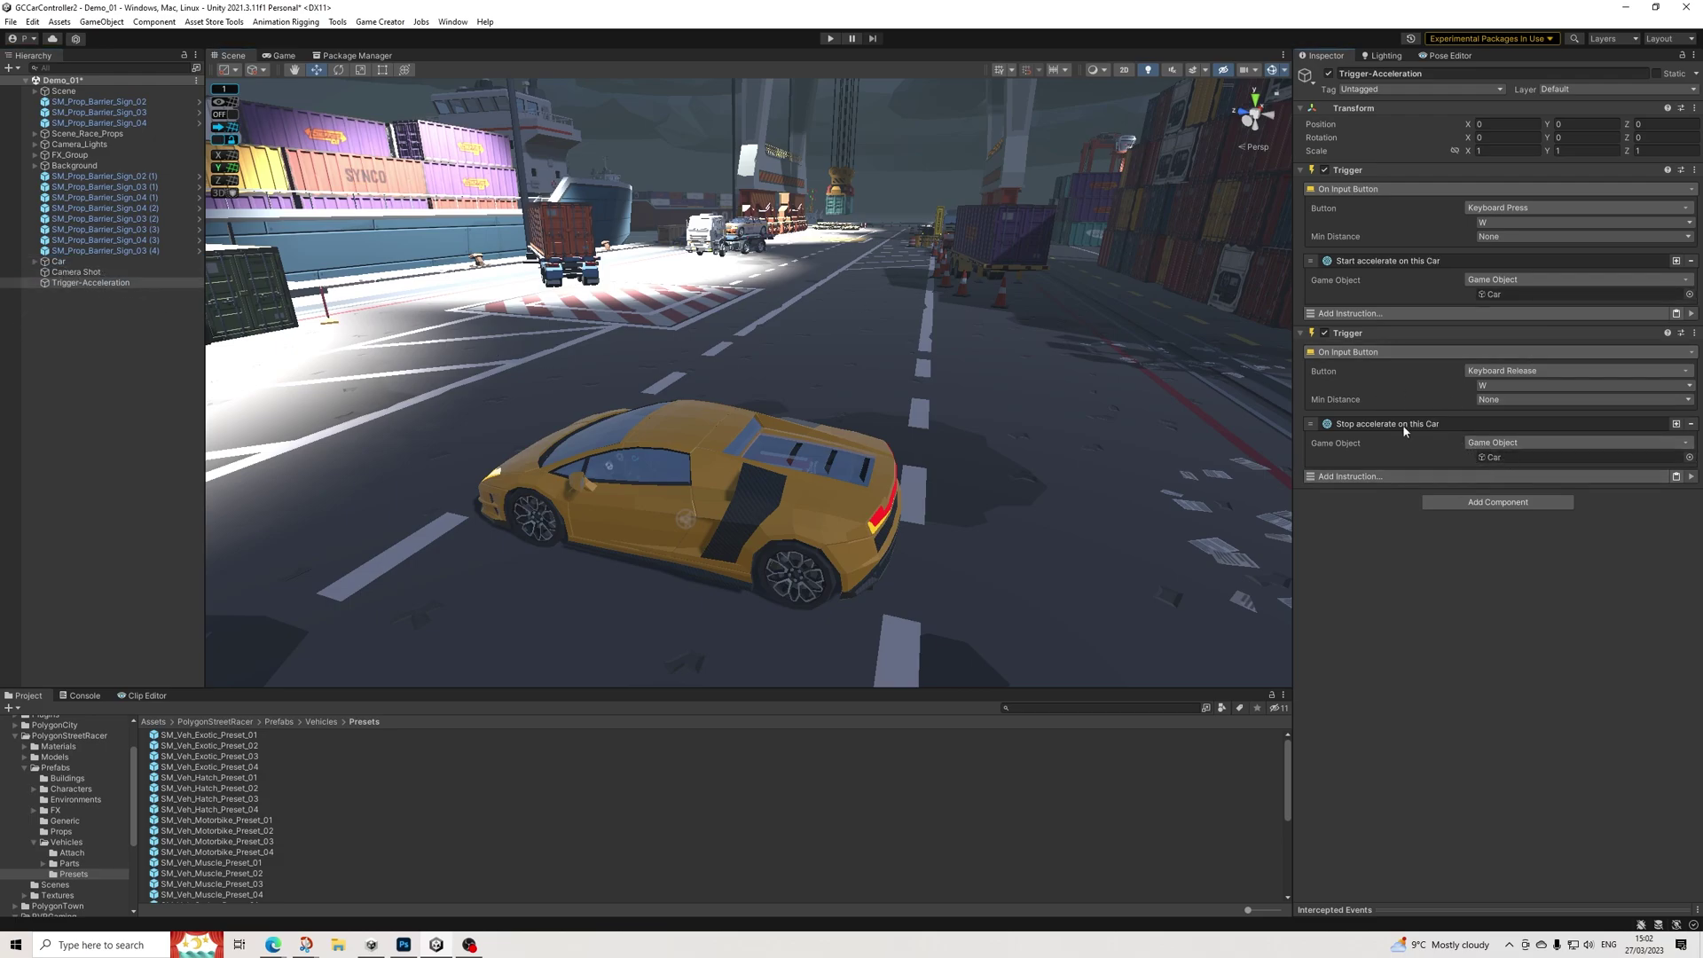
click(78, 284)
Duplicate Trigger-Acceleration and rename the copy Trigger-Reverse
key(ctrl+d)
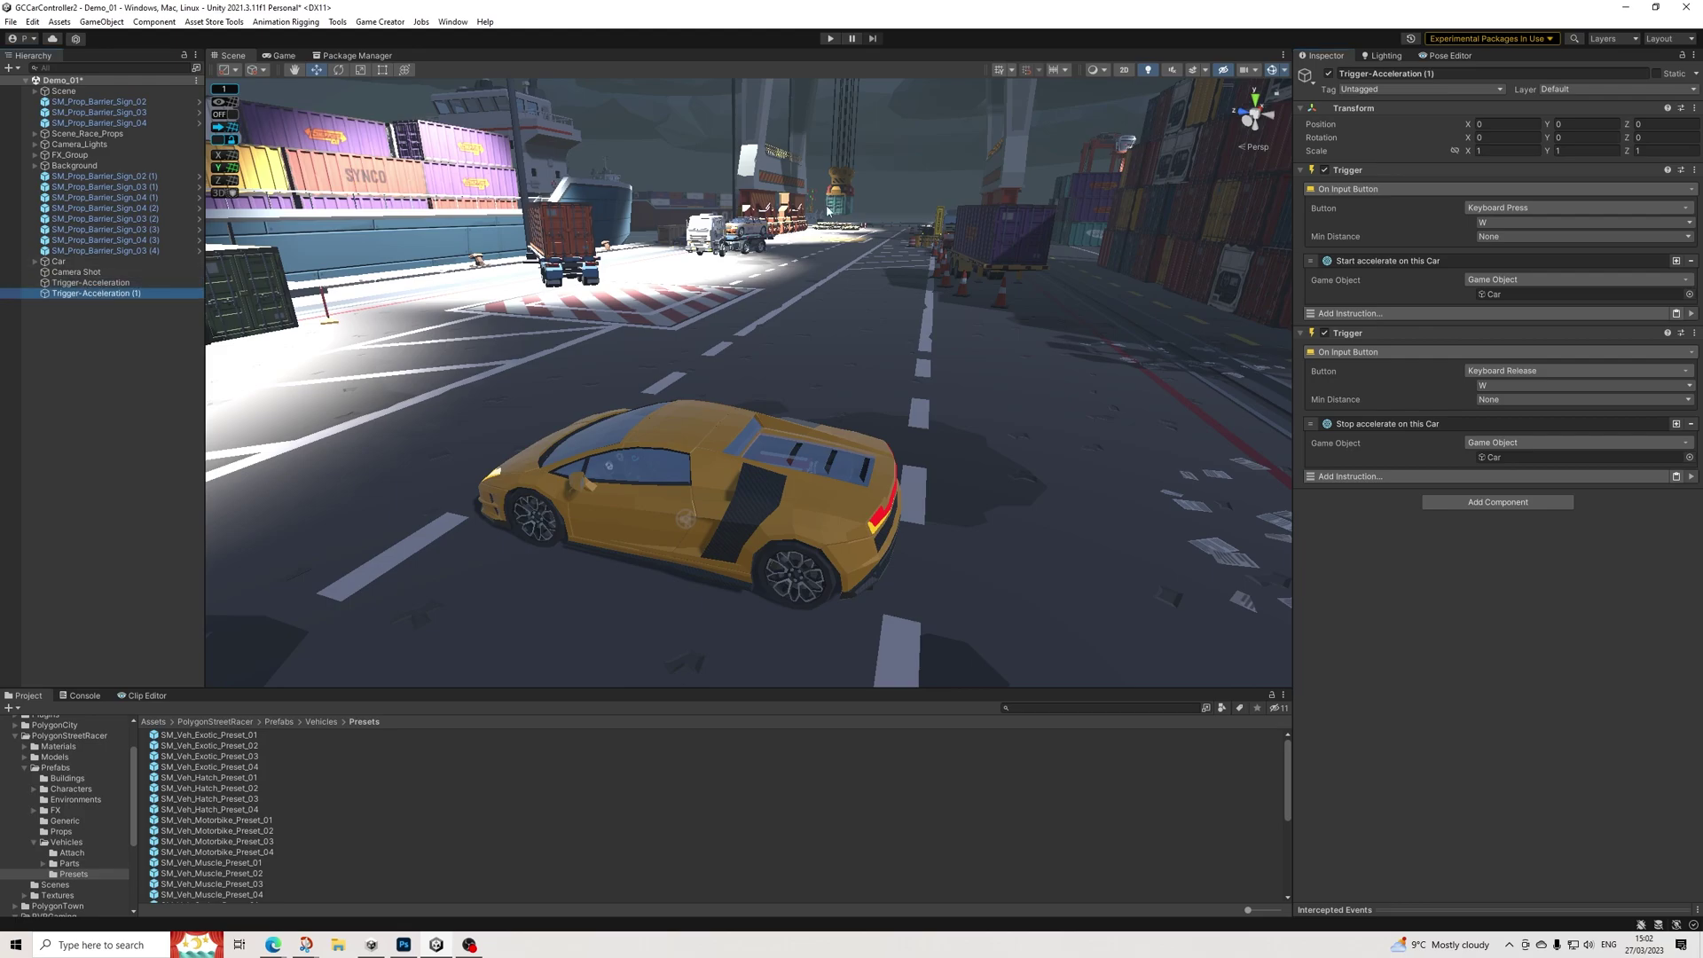
click(1394, 73)
drag(1372, 74, 1435, 74)
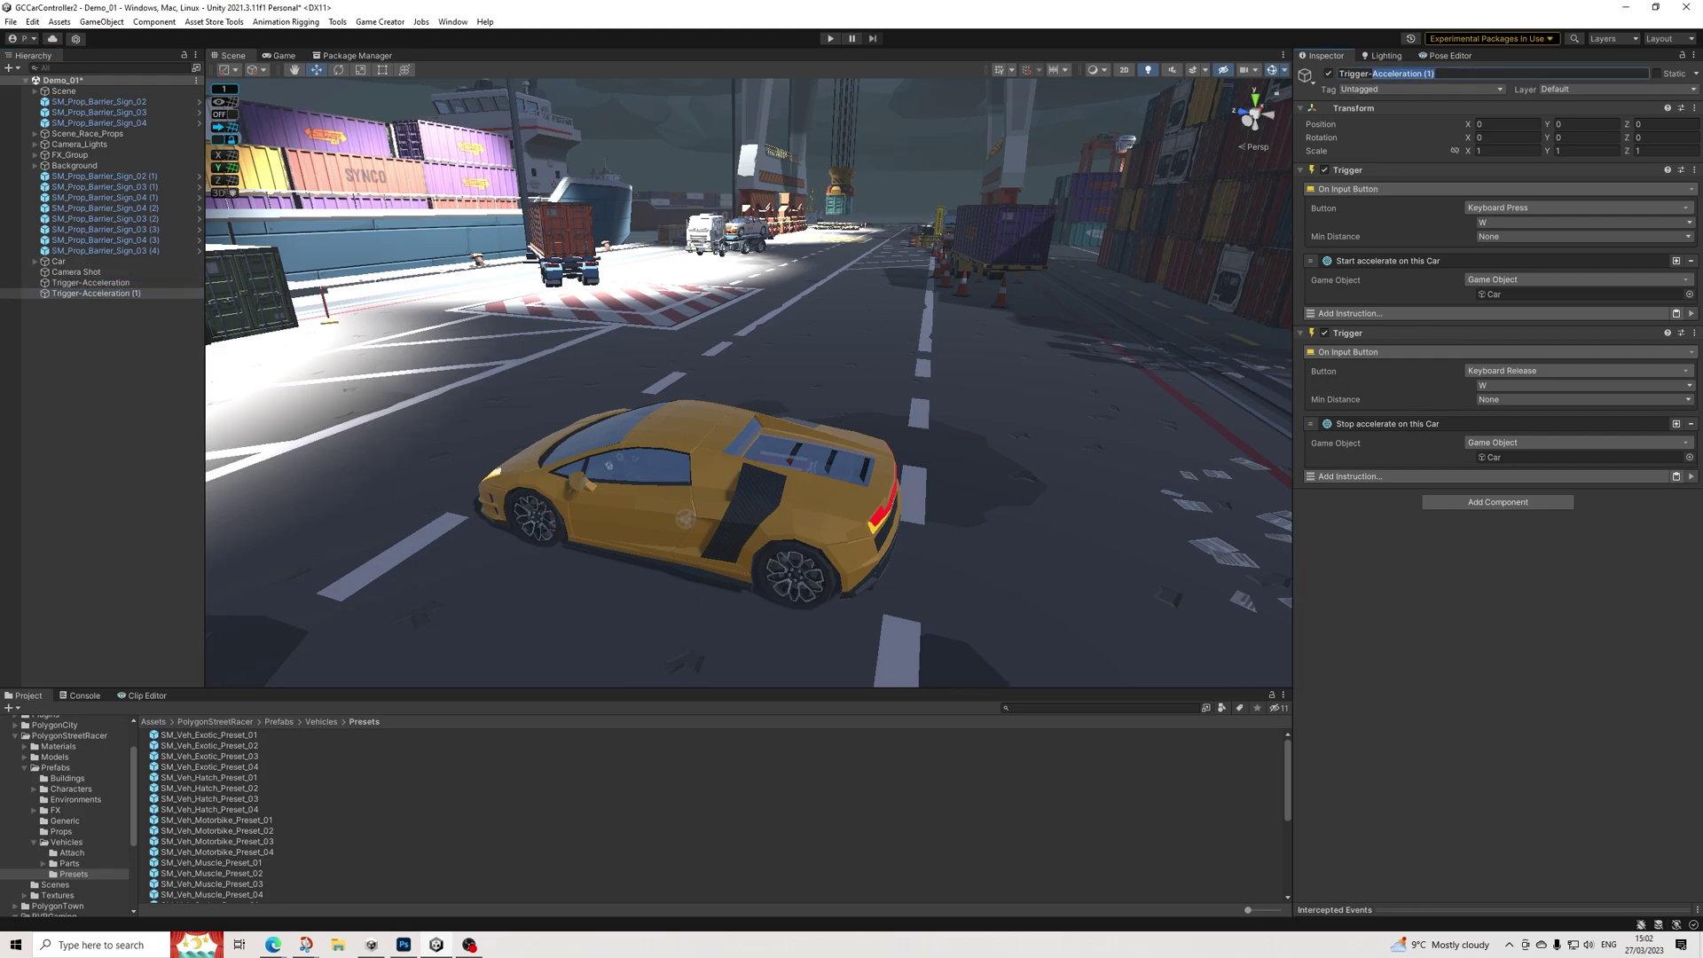
text(Reverse)
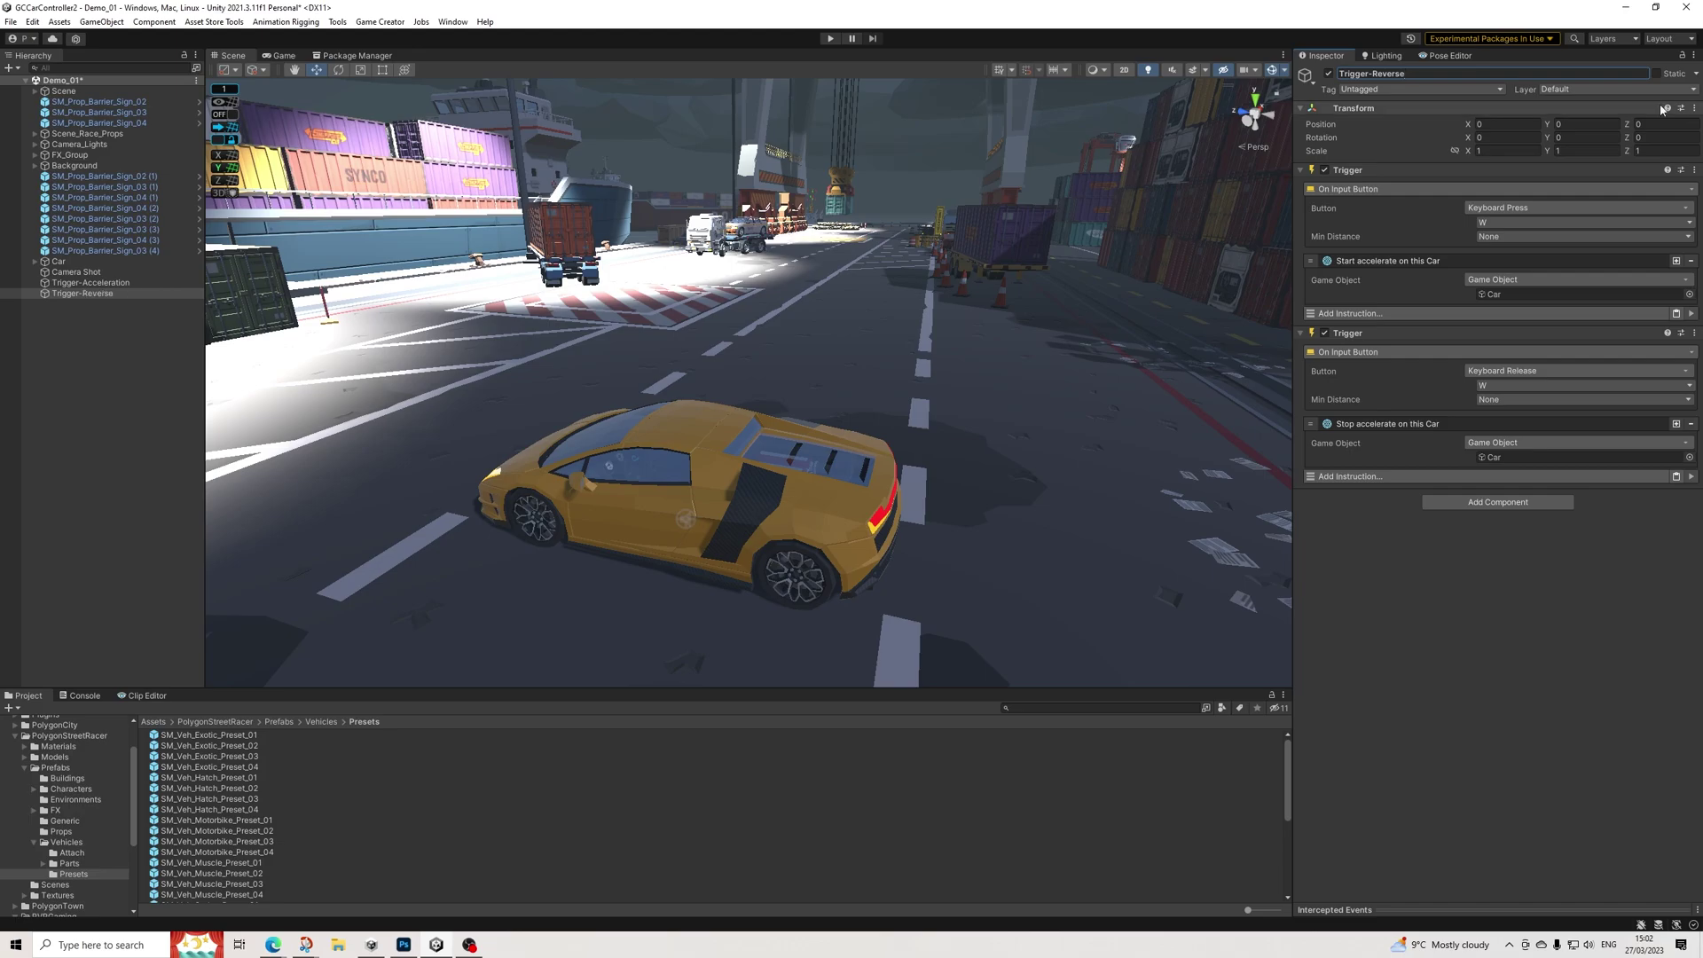
Change the press and release trigger keys to S
click(1506, 222)
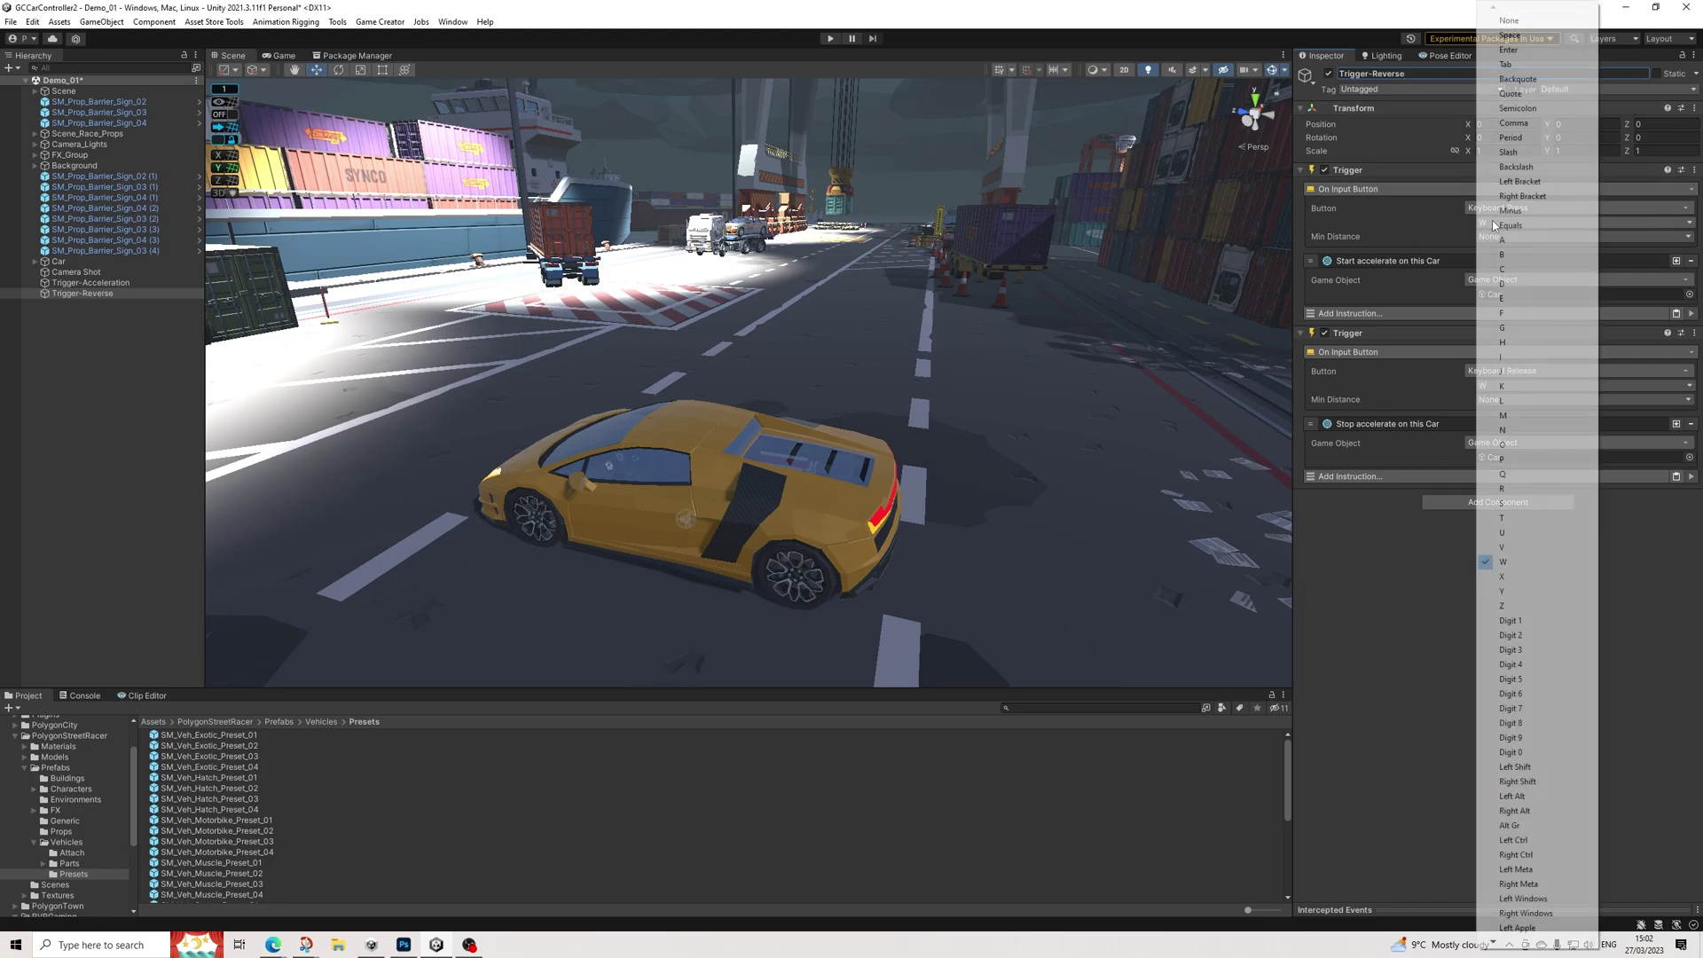
click(1505, 504)
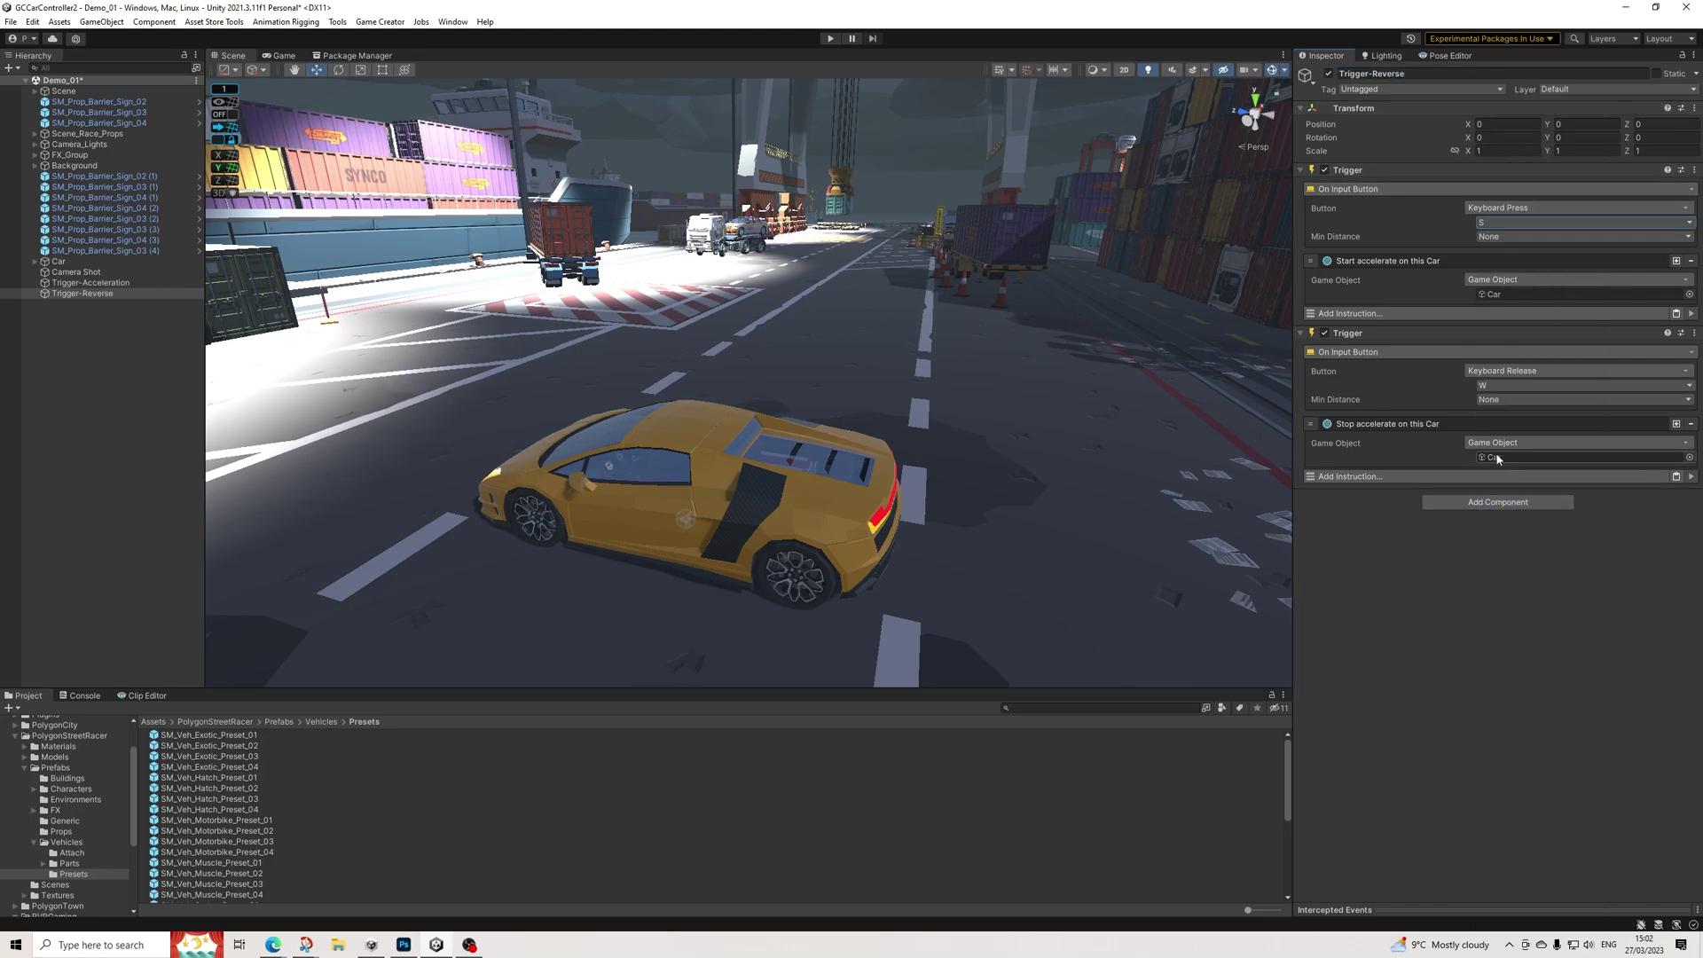
click(1502, 390)
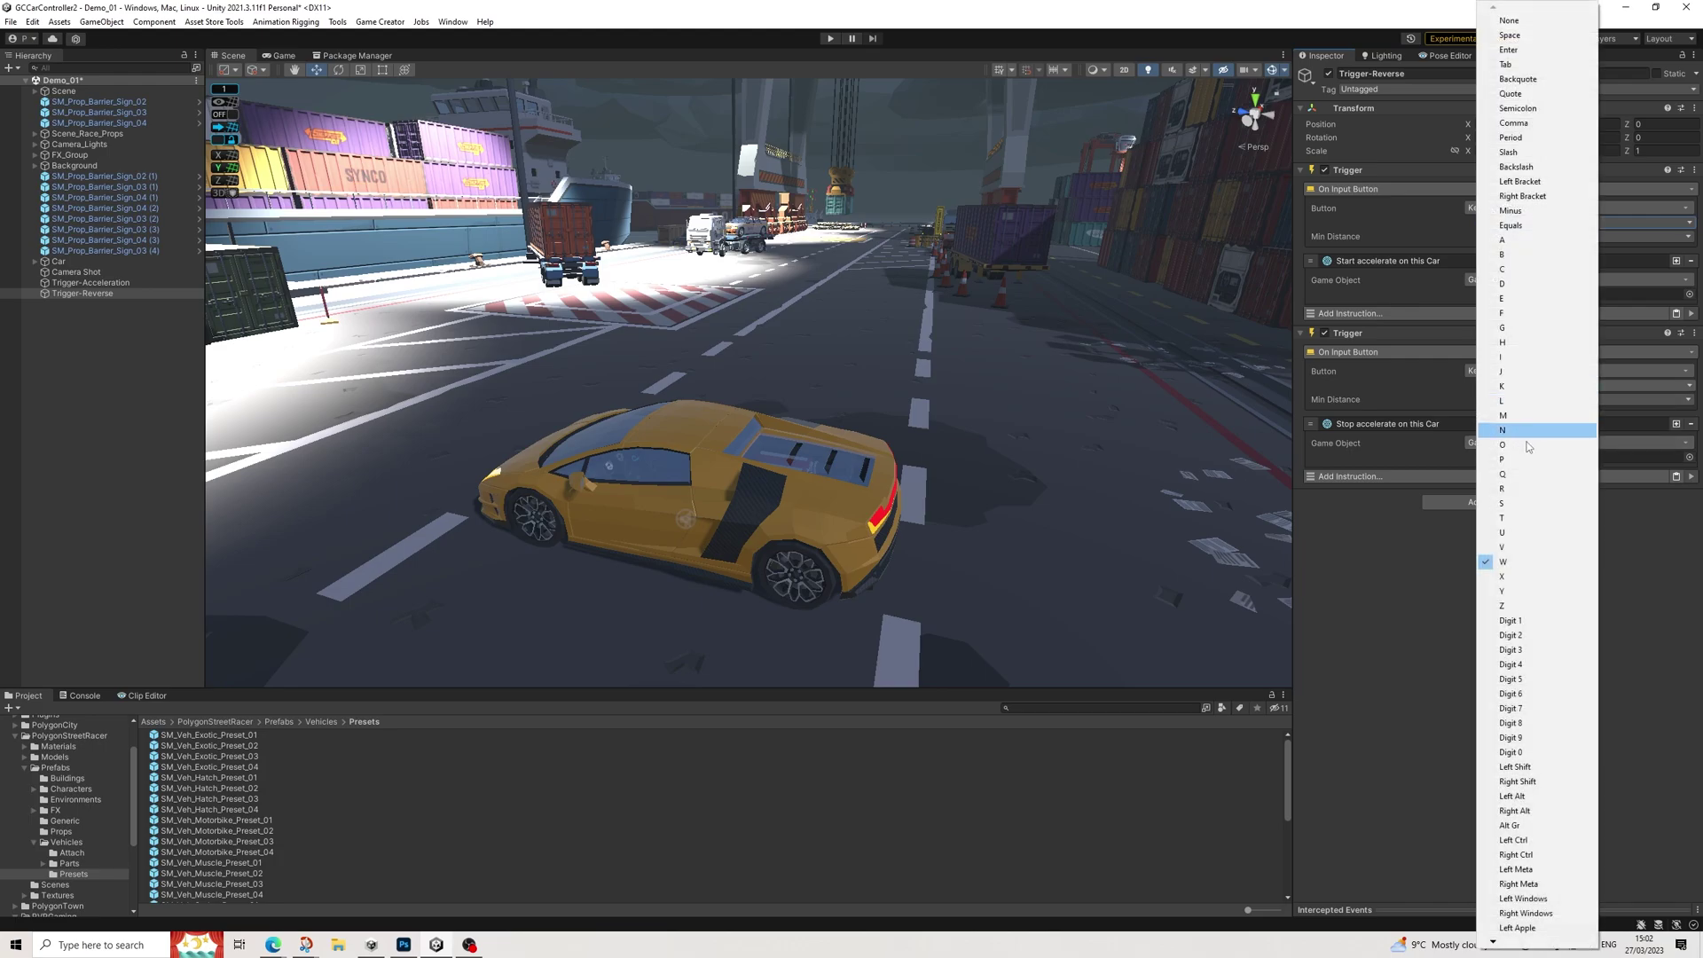
click(1501, 504)
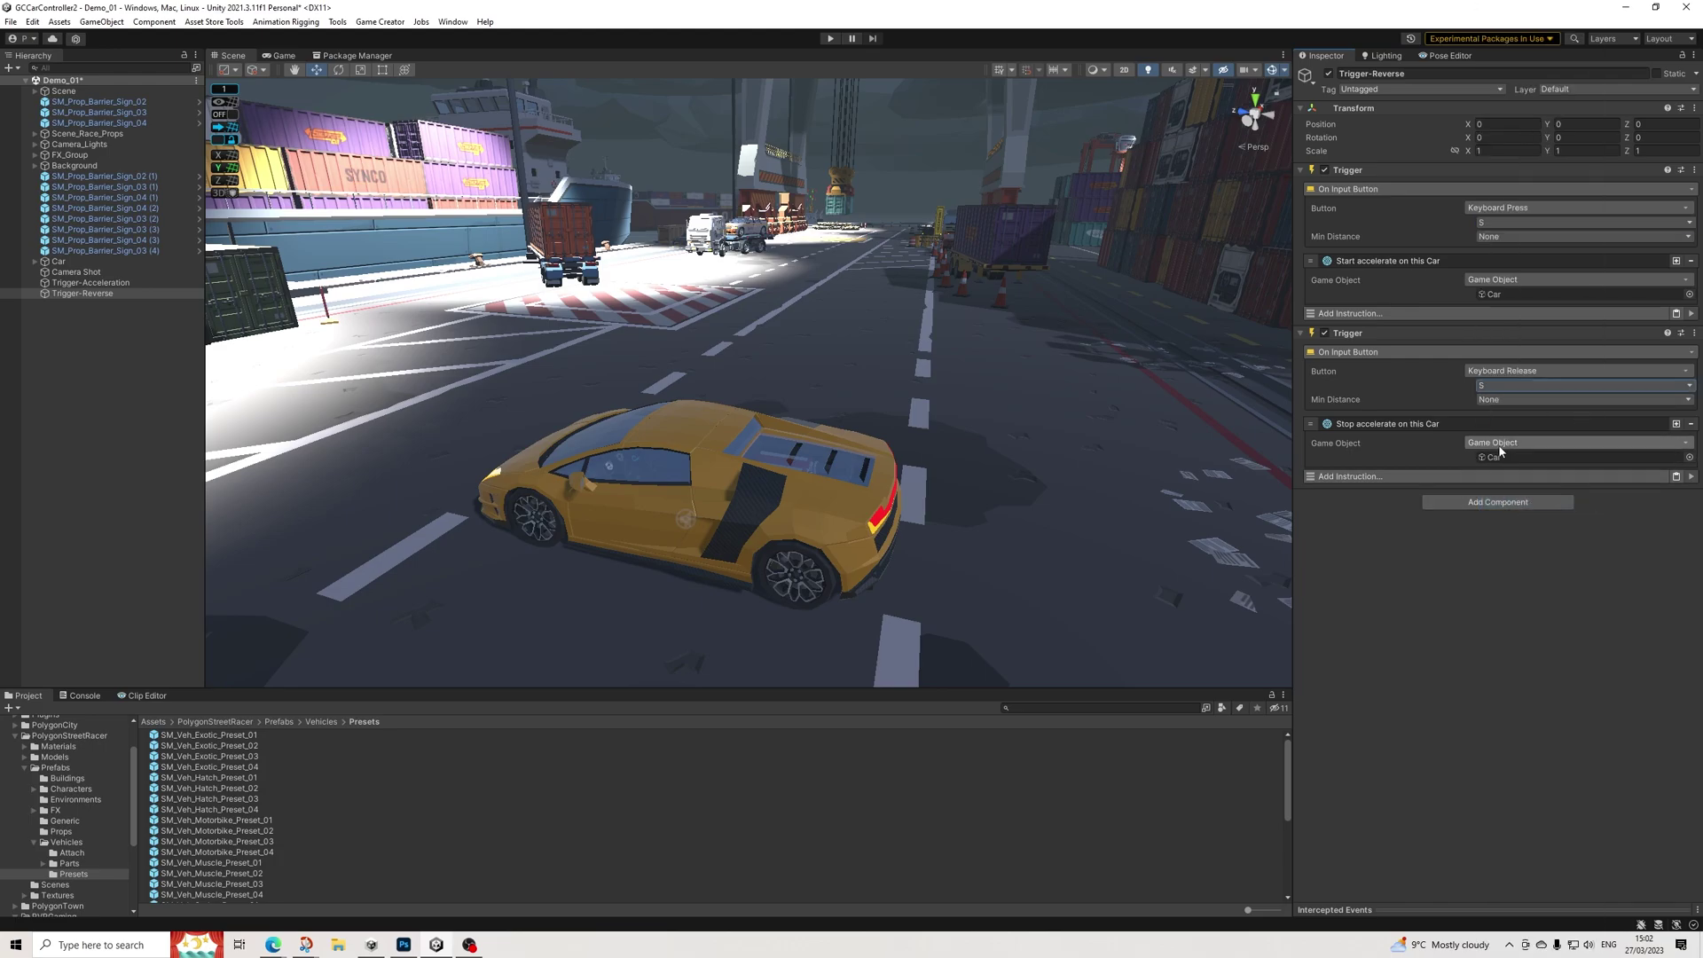
Replace the press instruction with Brake & Reverse Start acting on Car
click(1691, 261)
click(1418, 263)
click(1367, 384)
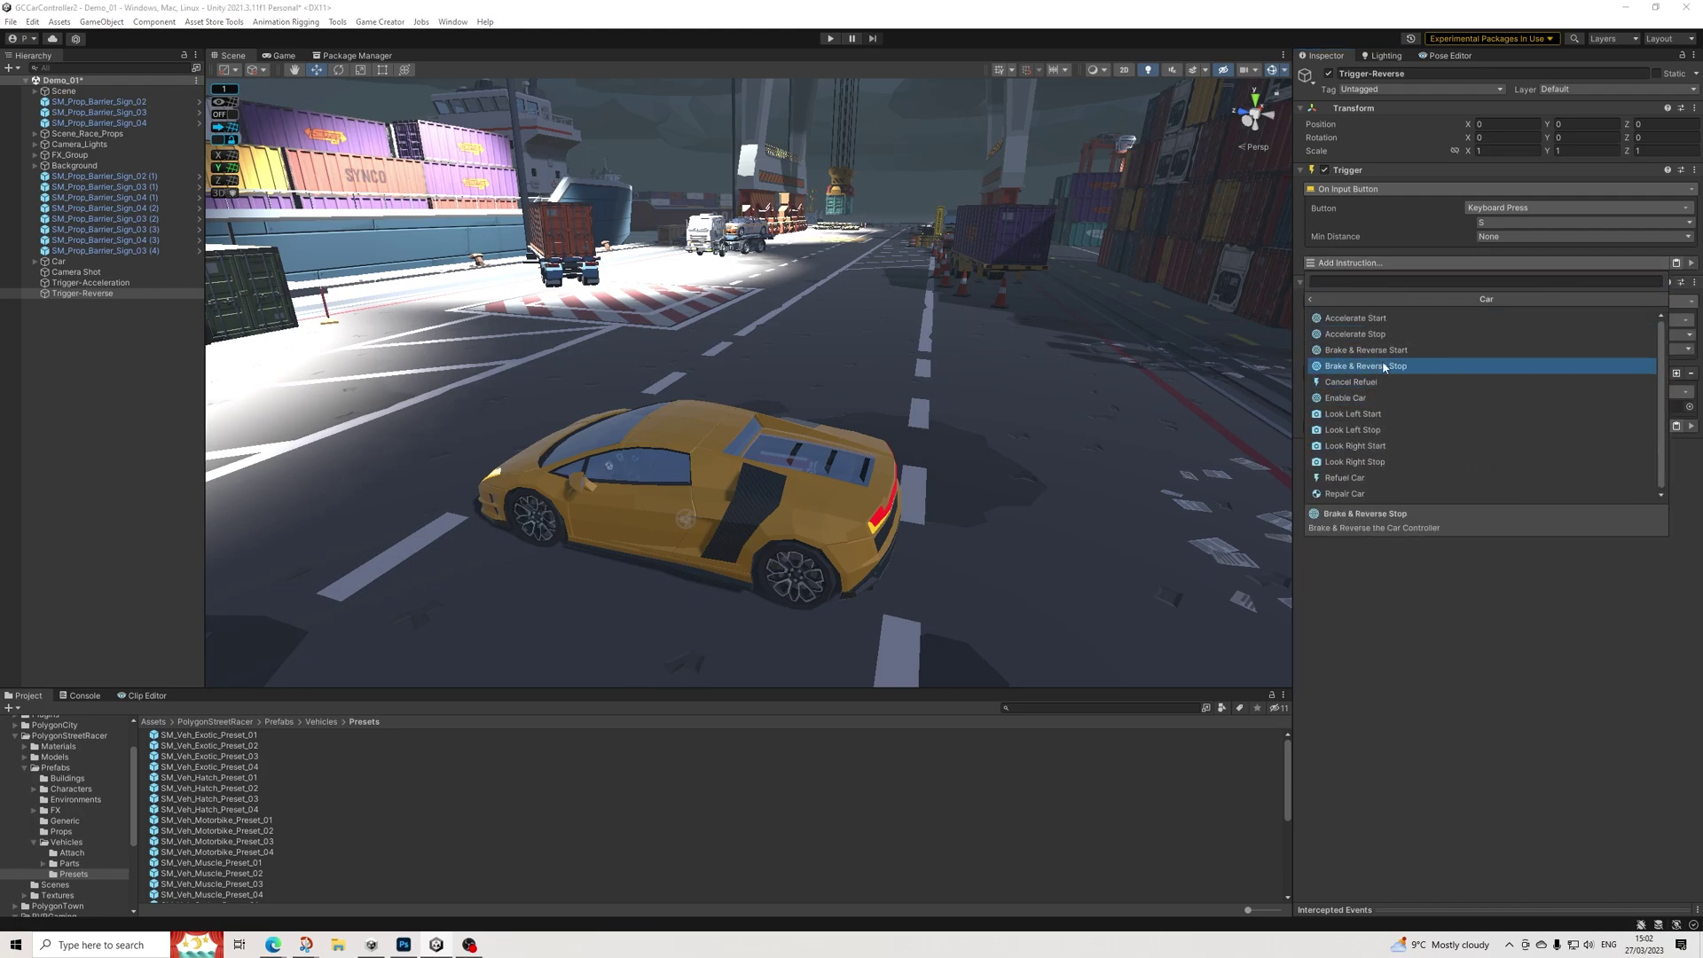
click(1373, 352)
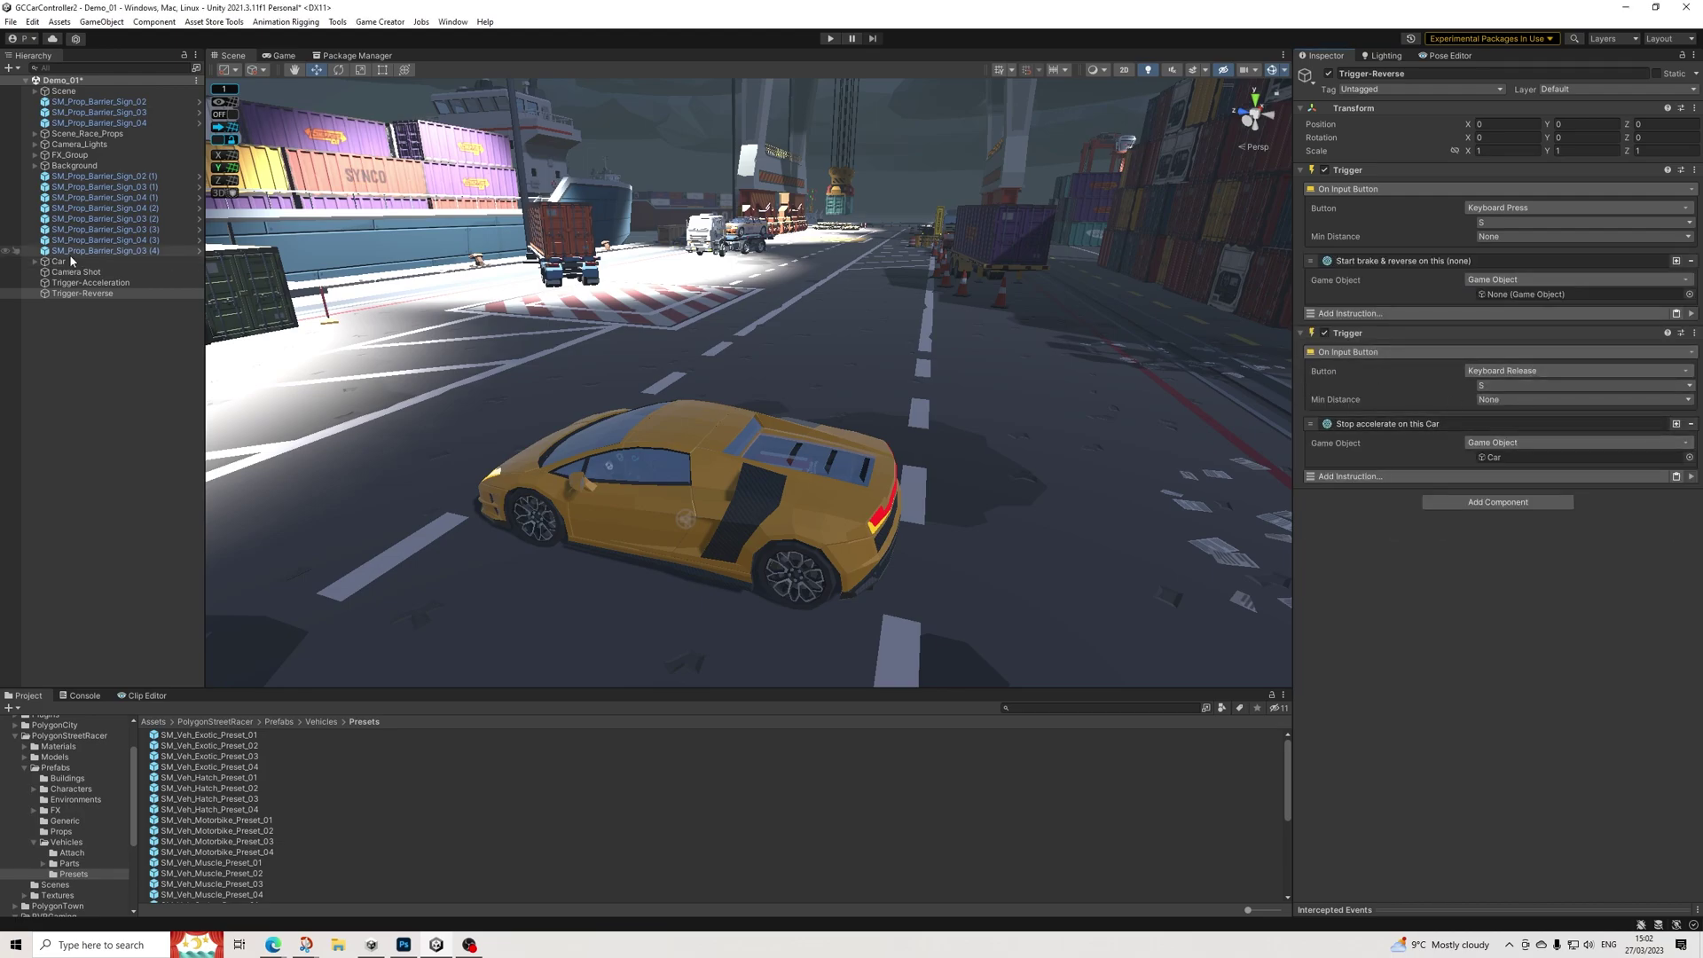
drag(56, 264, 1534, 293)
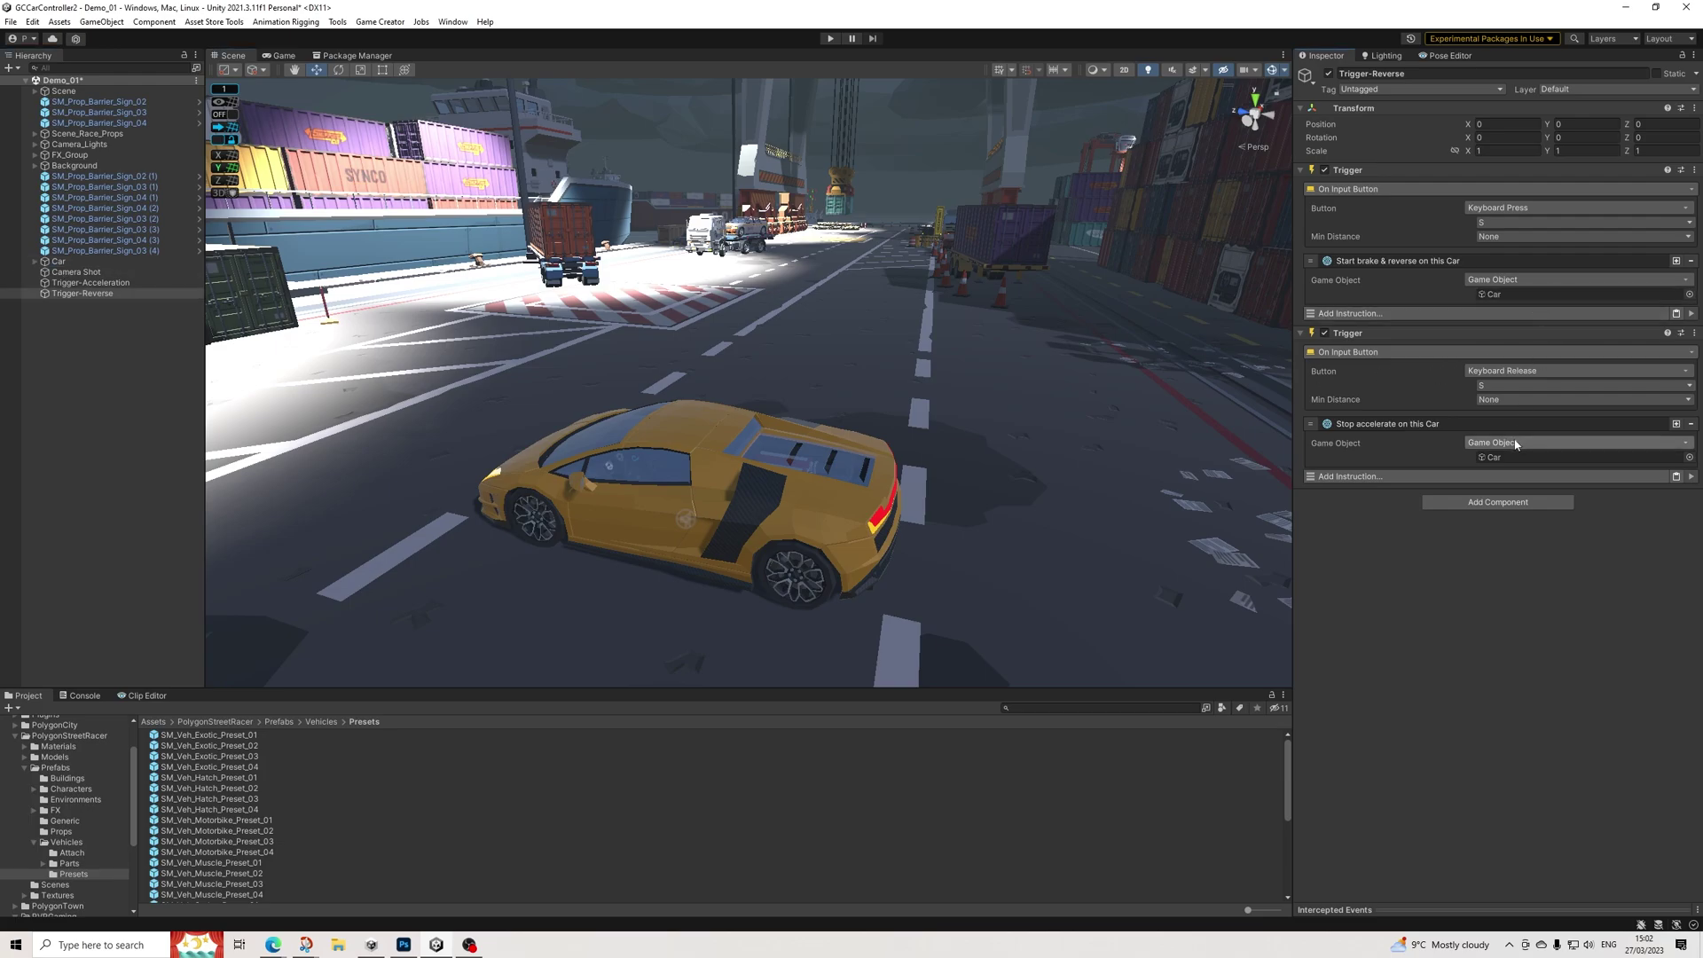
Replace the release instruction with Brake & Reverse Stop acting on Car
click(1691, 423)
click(1454, 425)
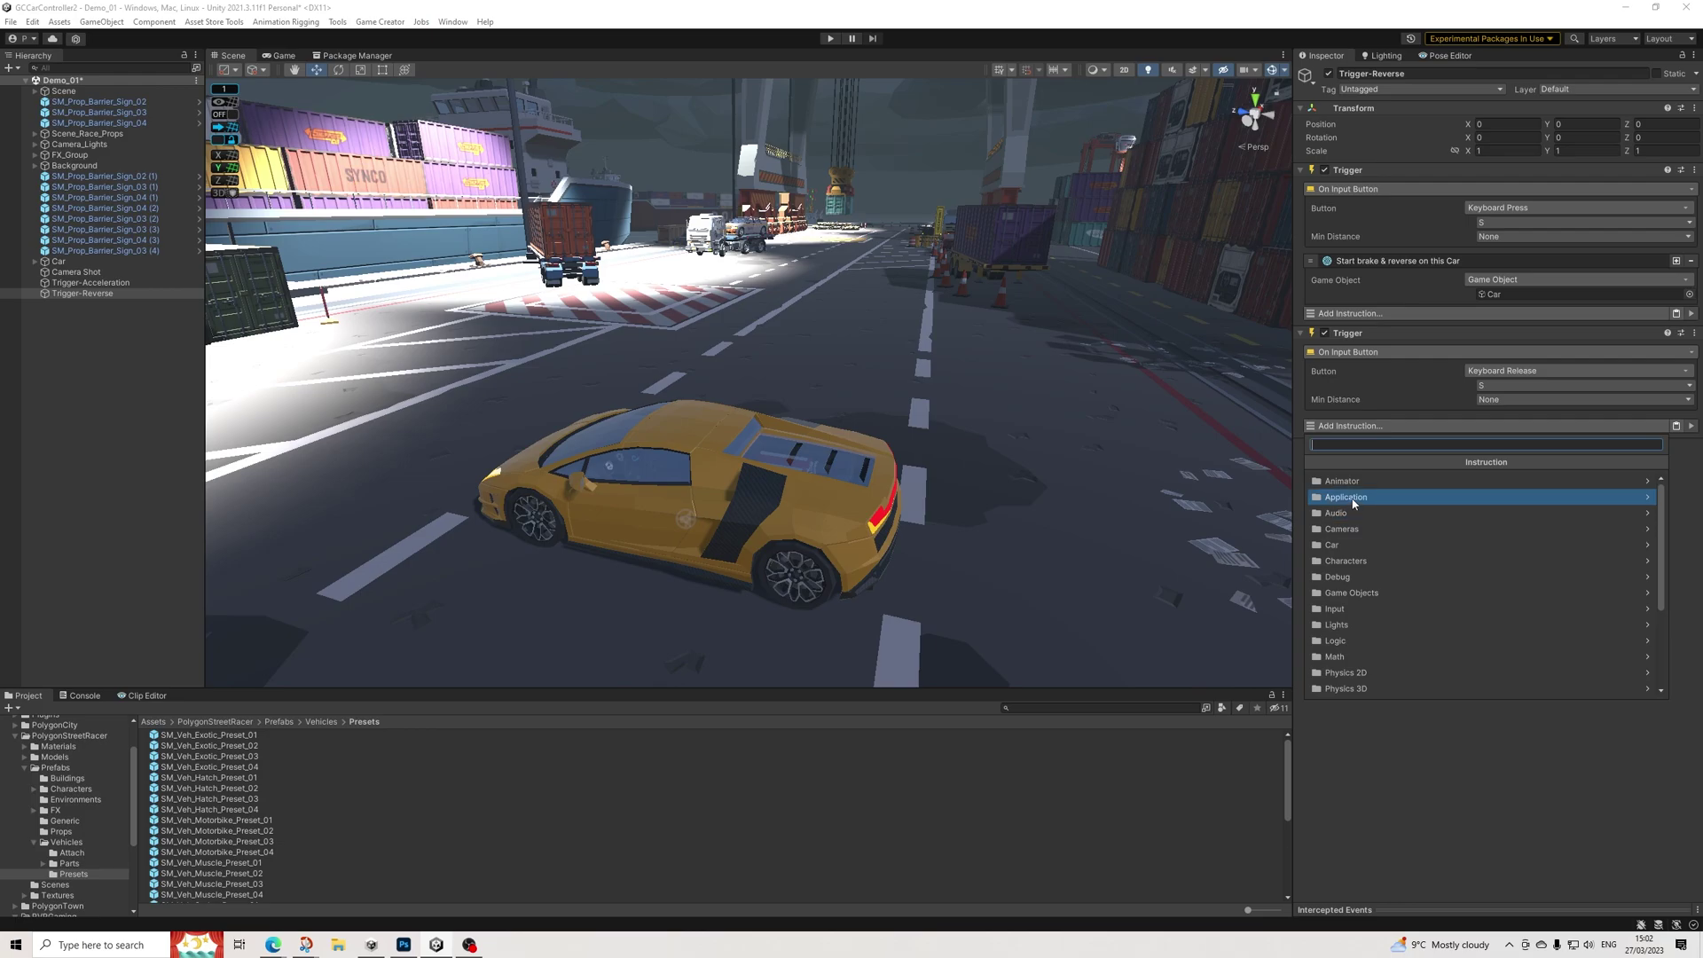
click(1335, 545)
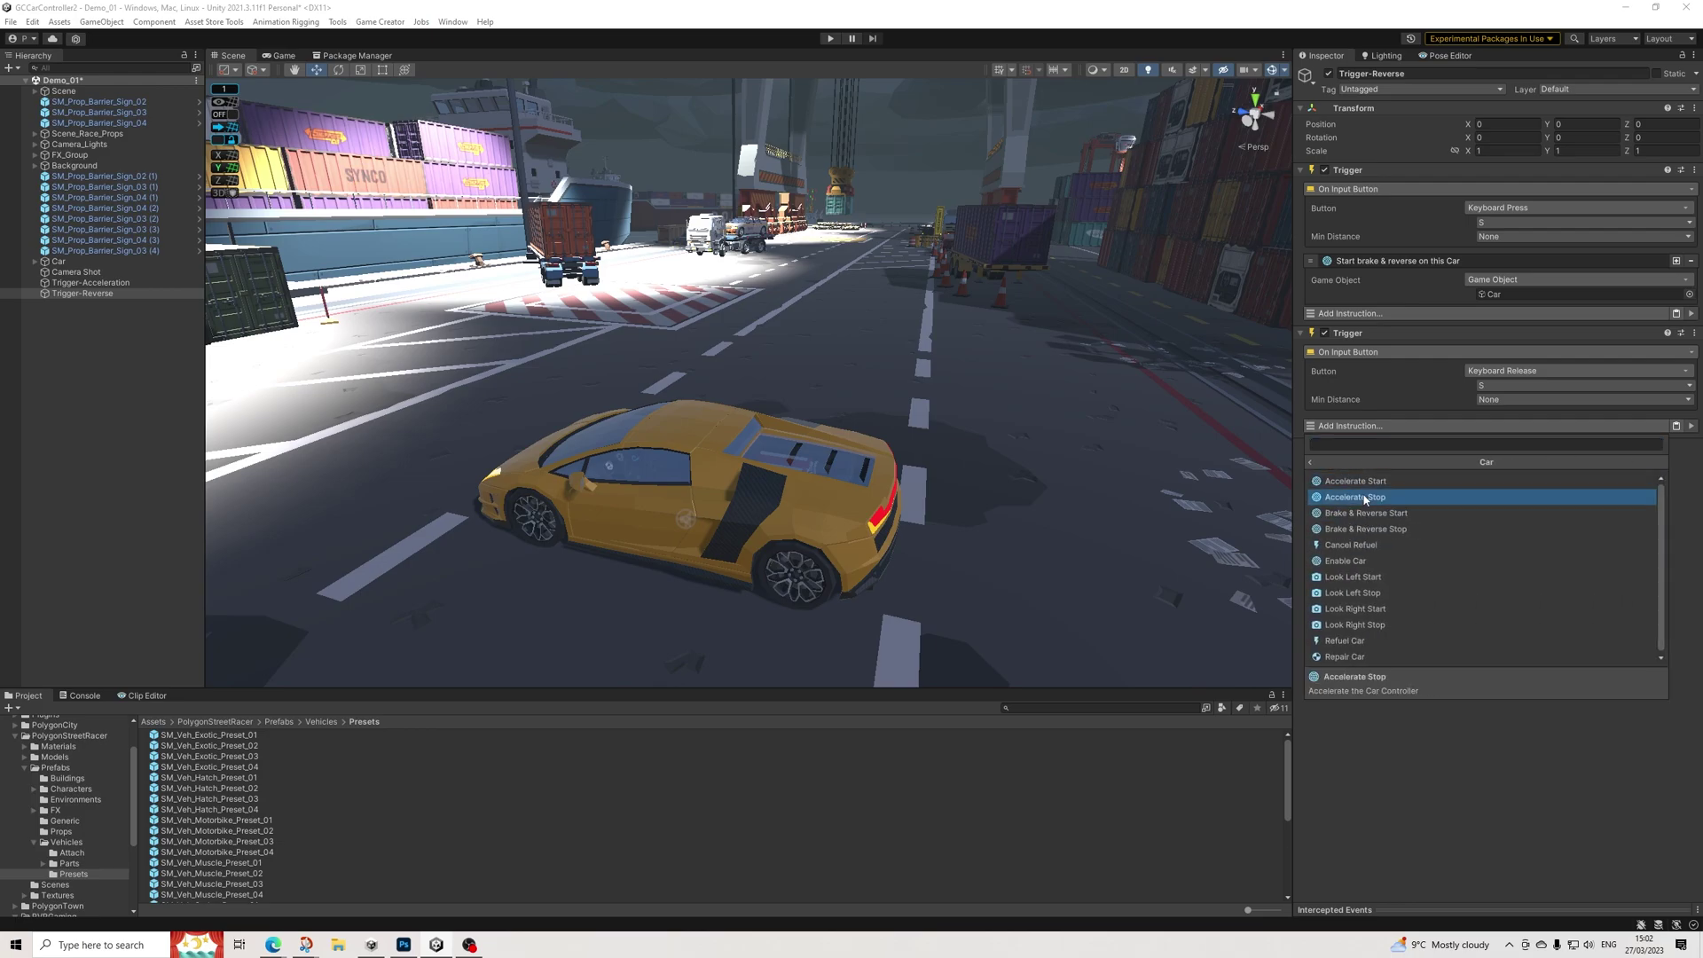
click(1357, 530)
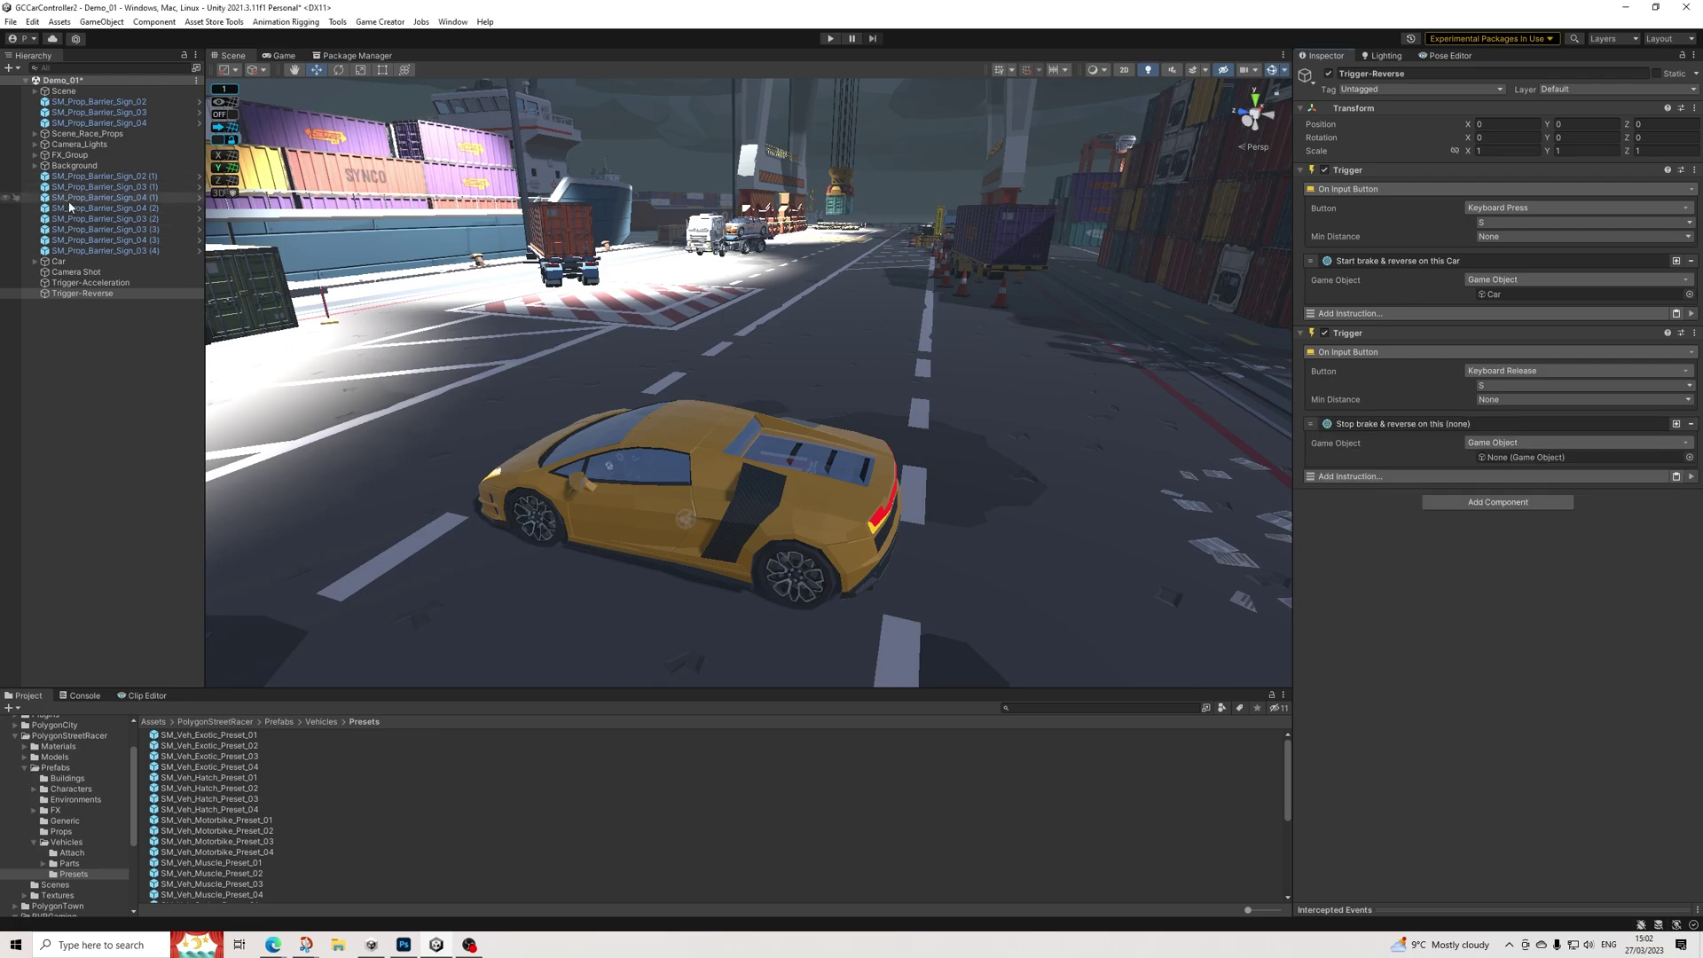
drag(58, 261, 1512, 455)
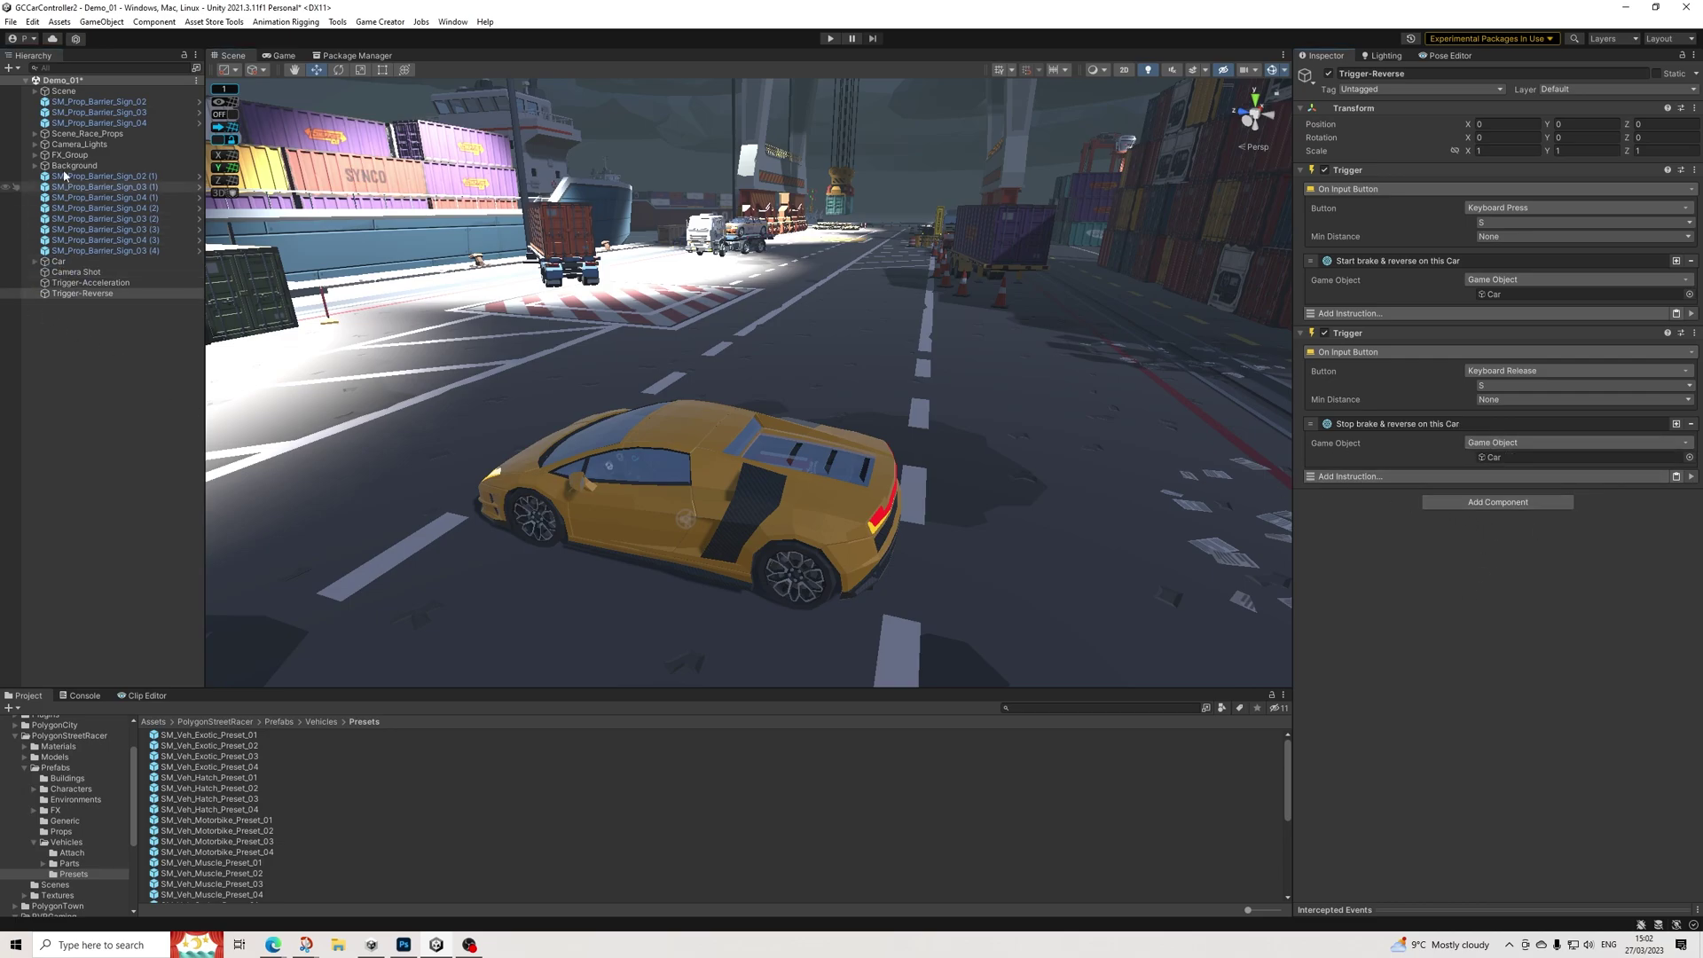
click(11, 22)
Save the scene and review the Trigger-Acceleration settings
click(36, 84)
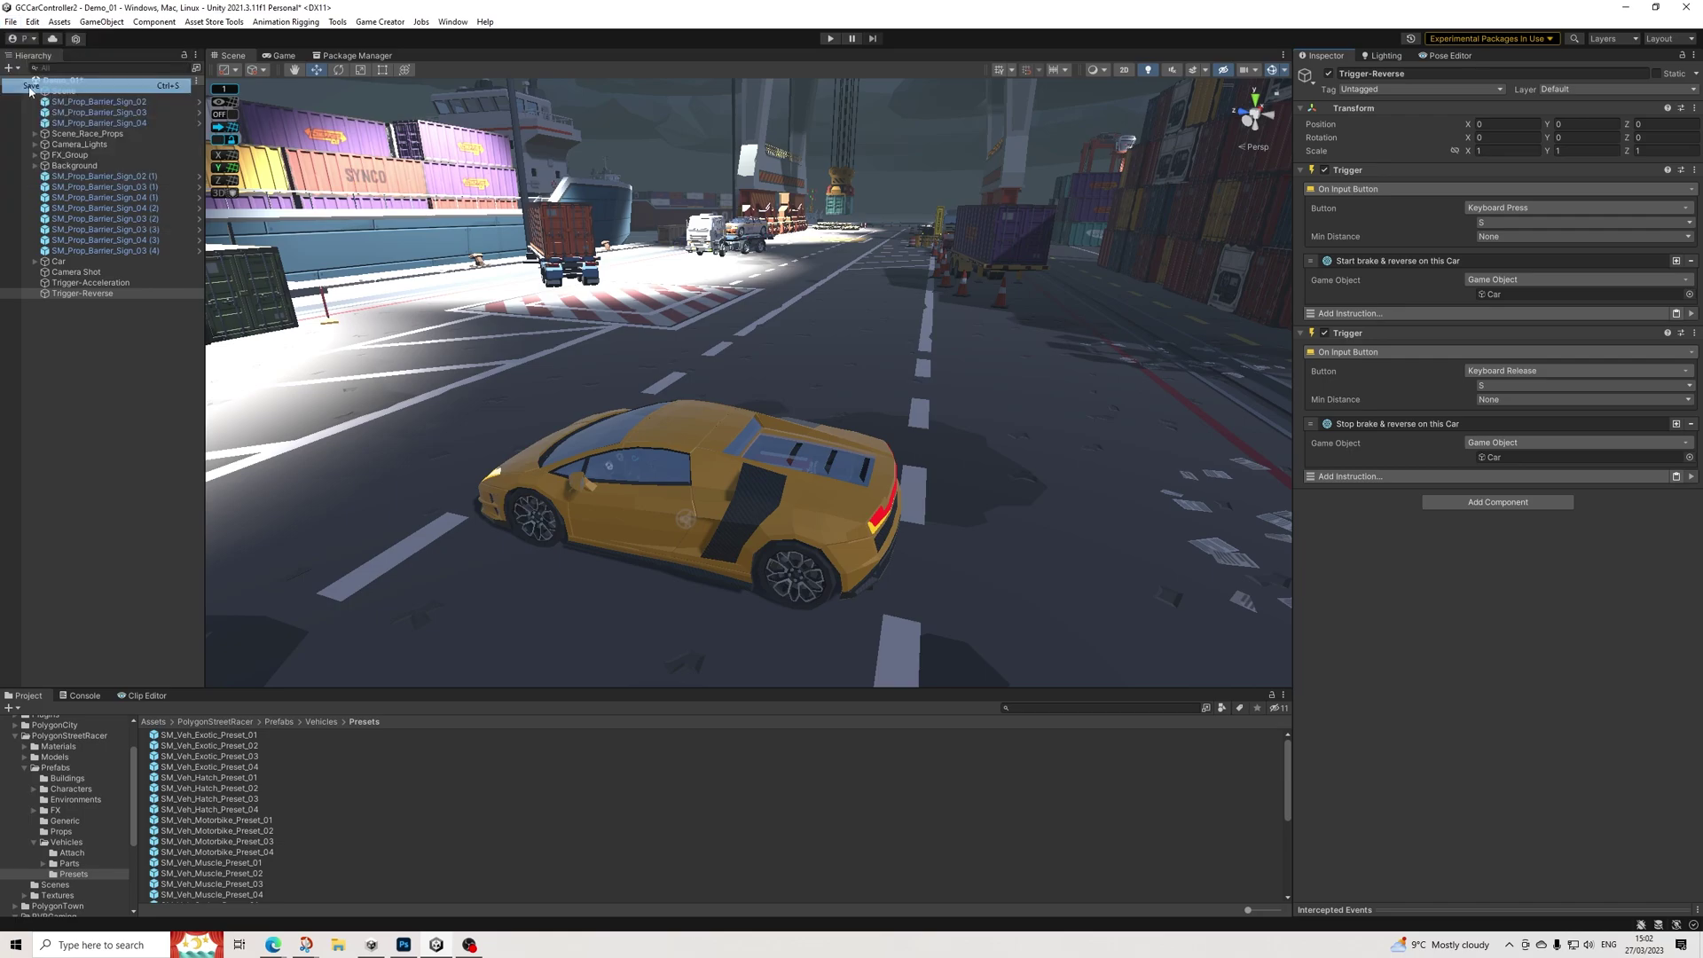
click(78, 283)
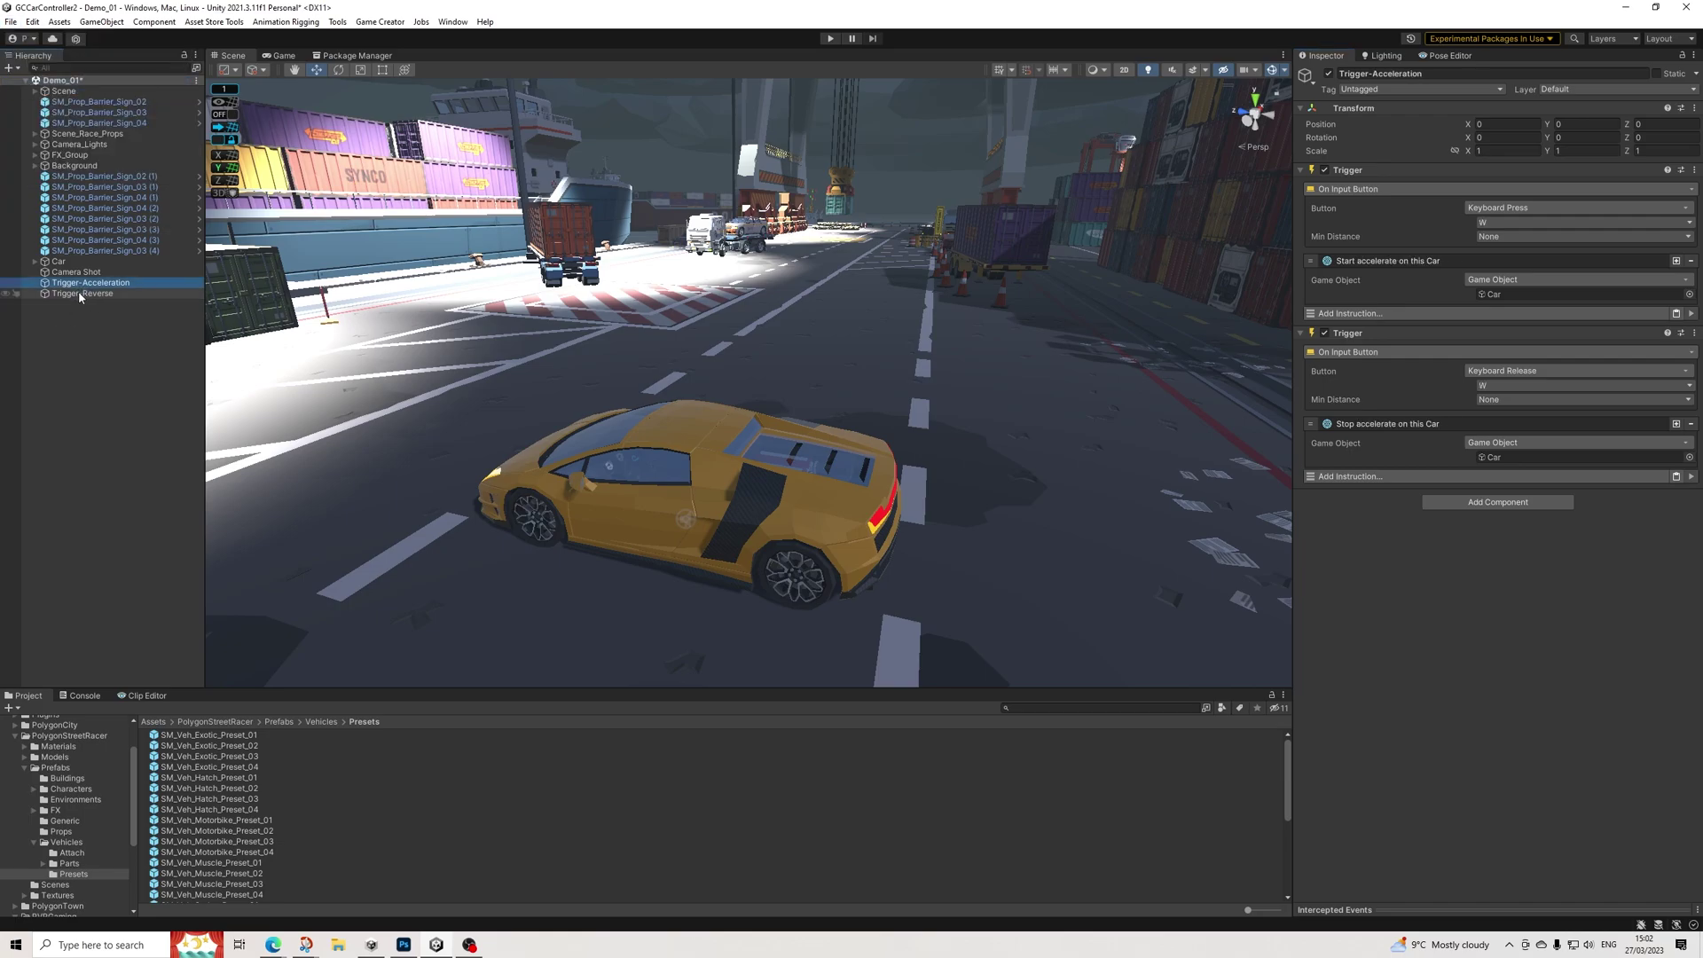
click(110, 318)
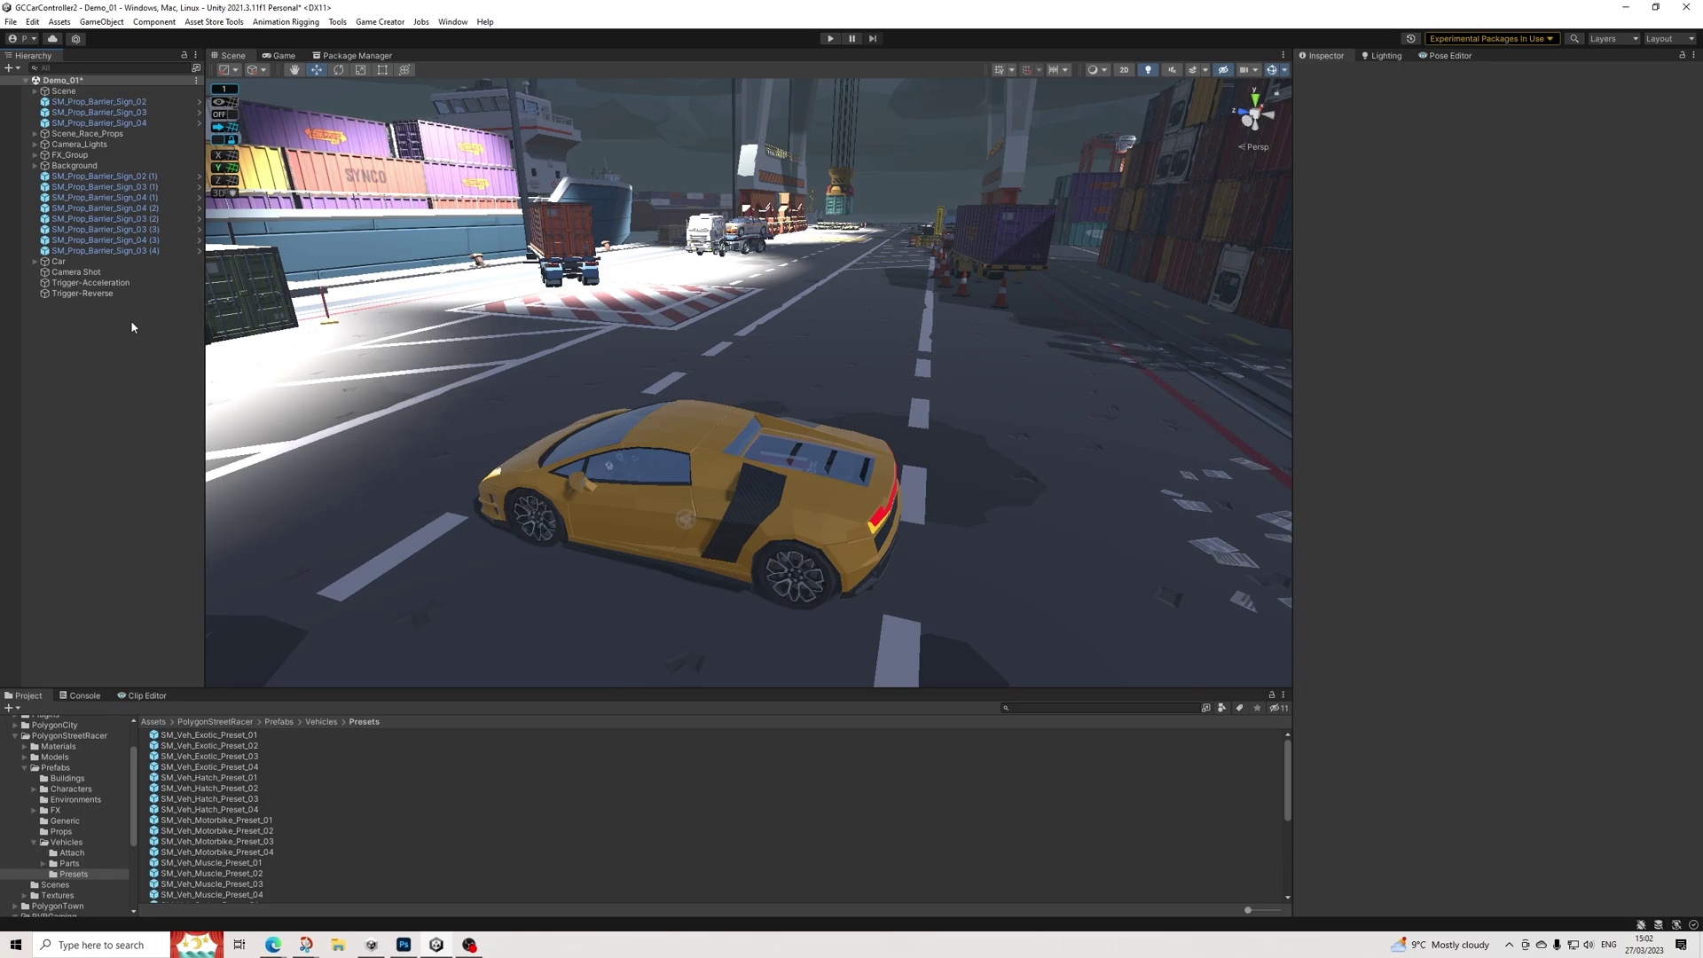
Check the Car Controller's fuel and wheel systems and set Damage Multiplier to 0
click(98, 263)
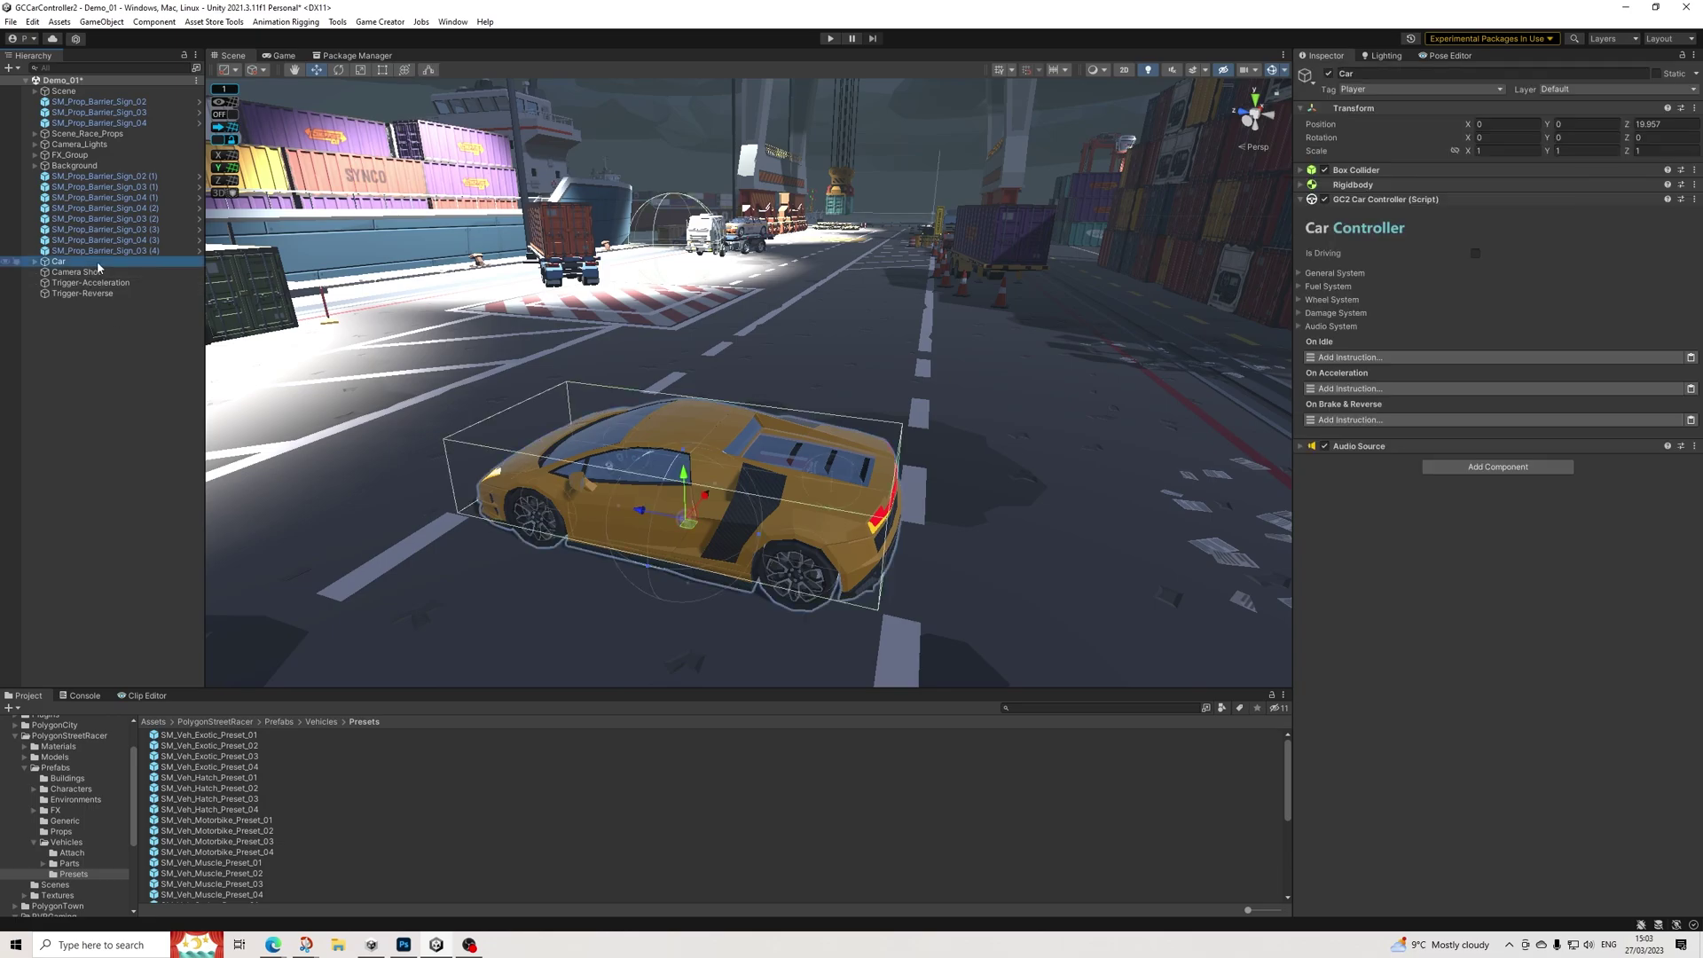
click(1331, 287)
click(1502, 345)
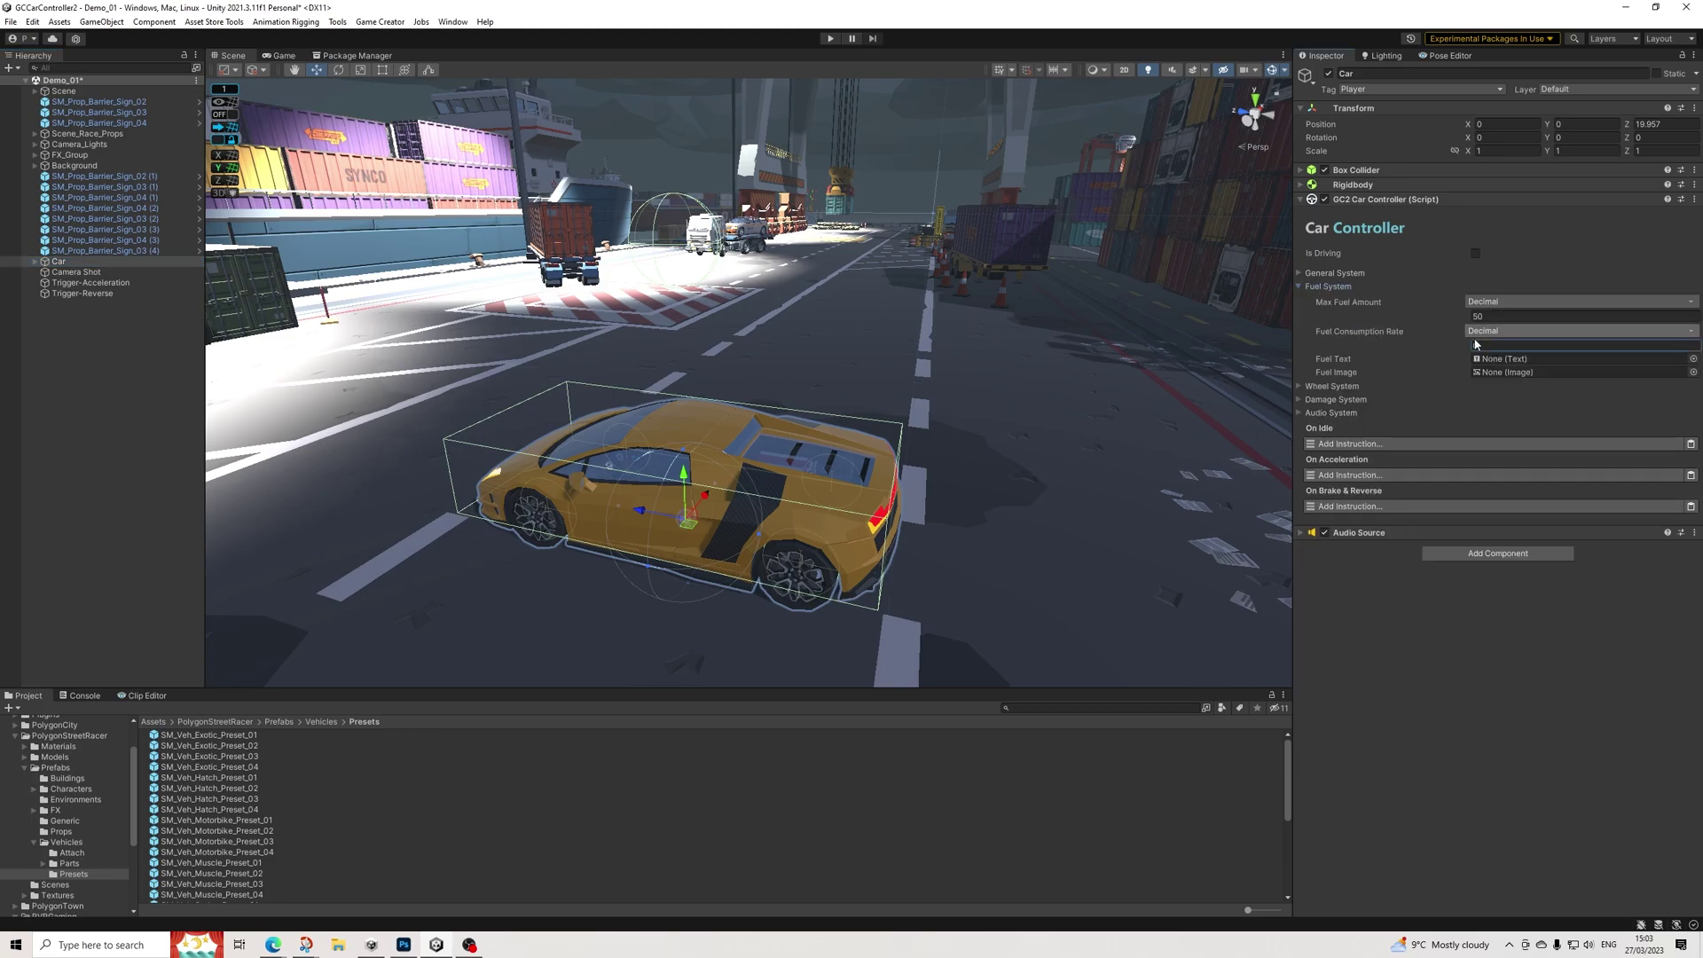
click(1340, 288)
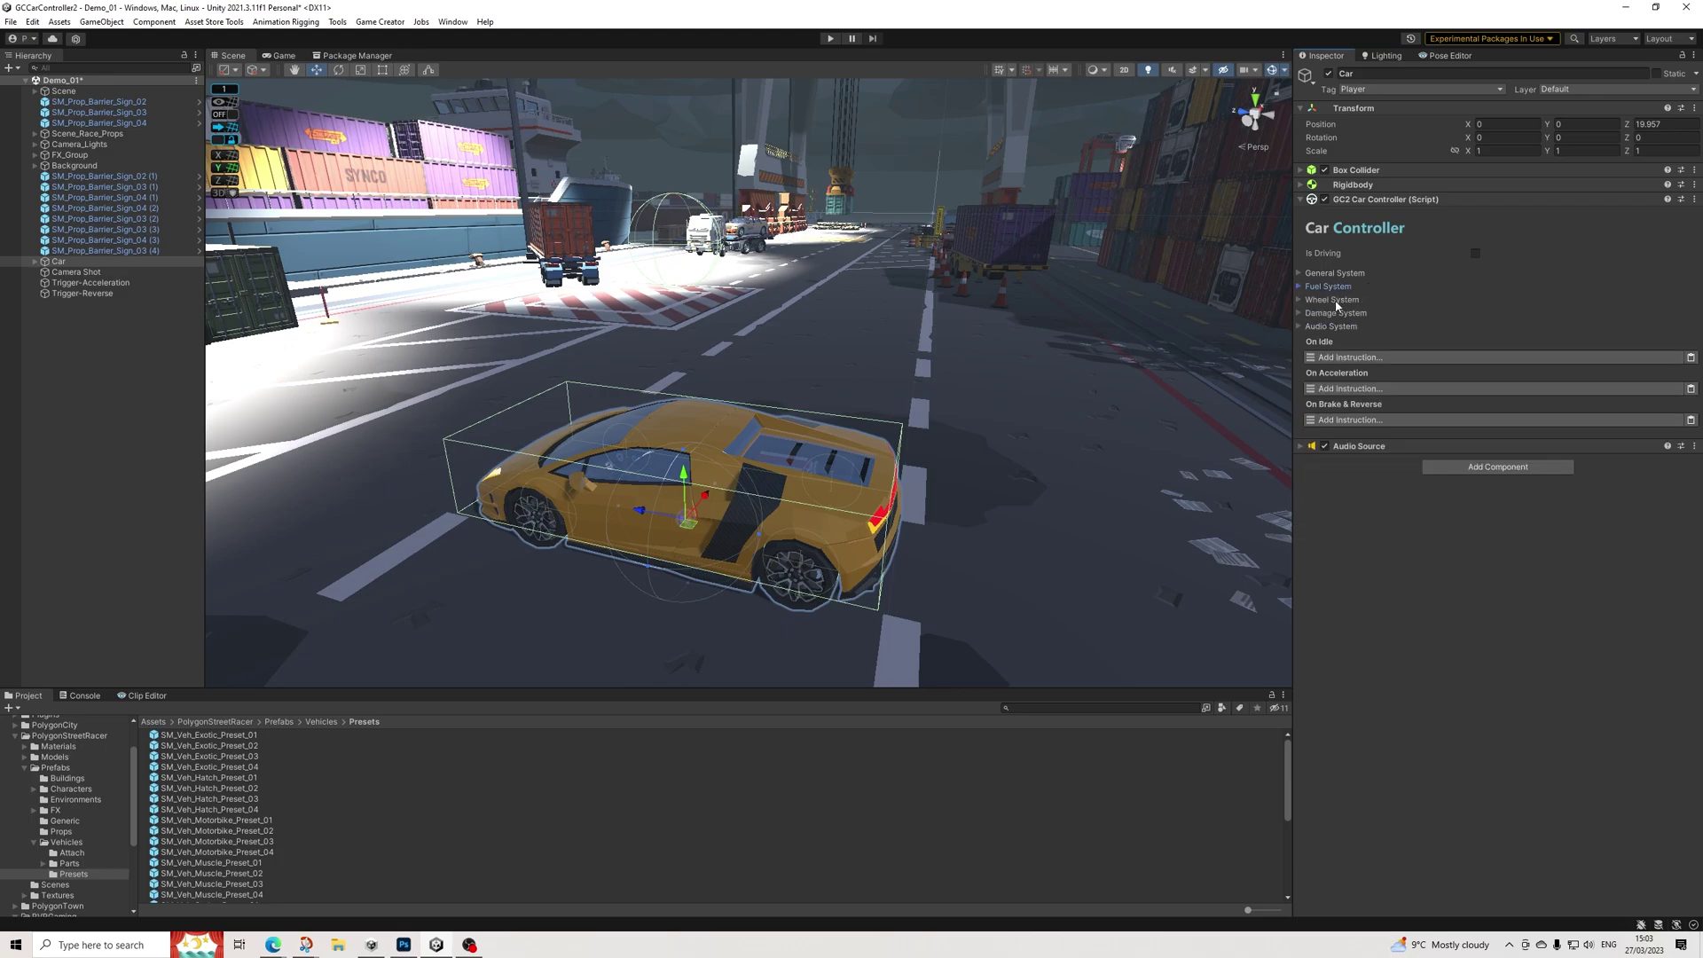
click(1335, 301)
click(1340, 301)
click(1330, 313)
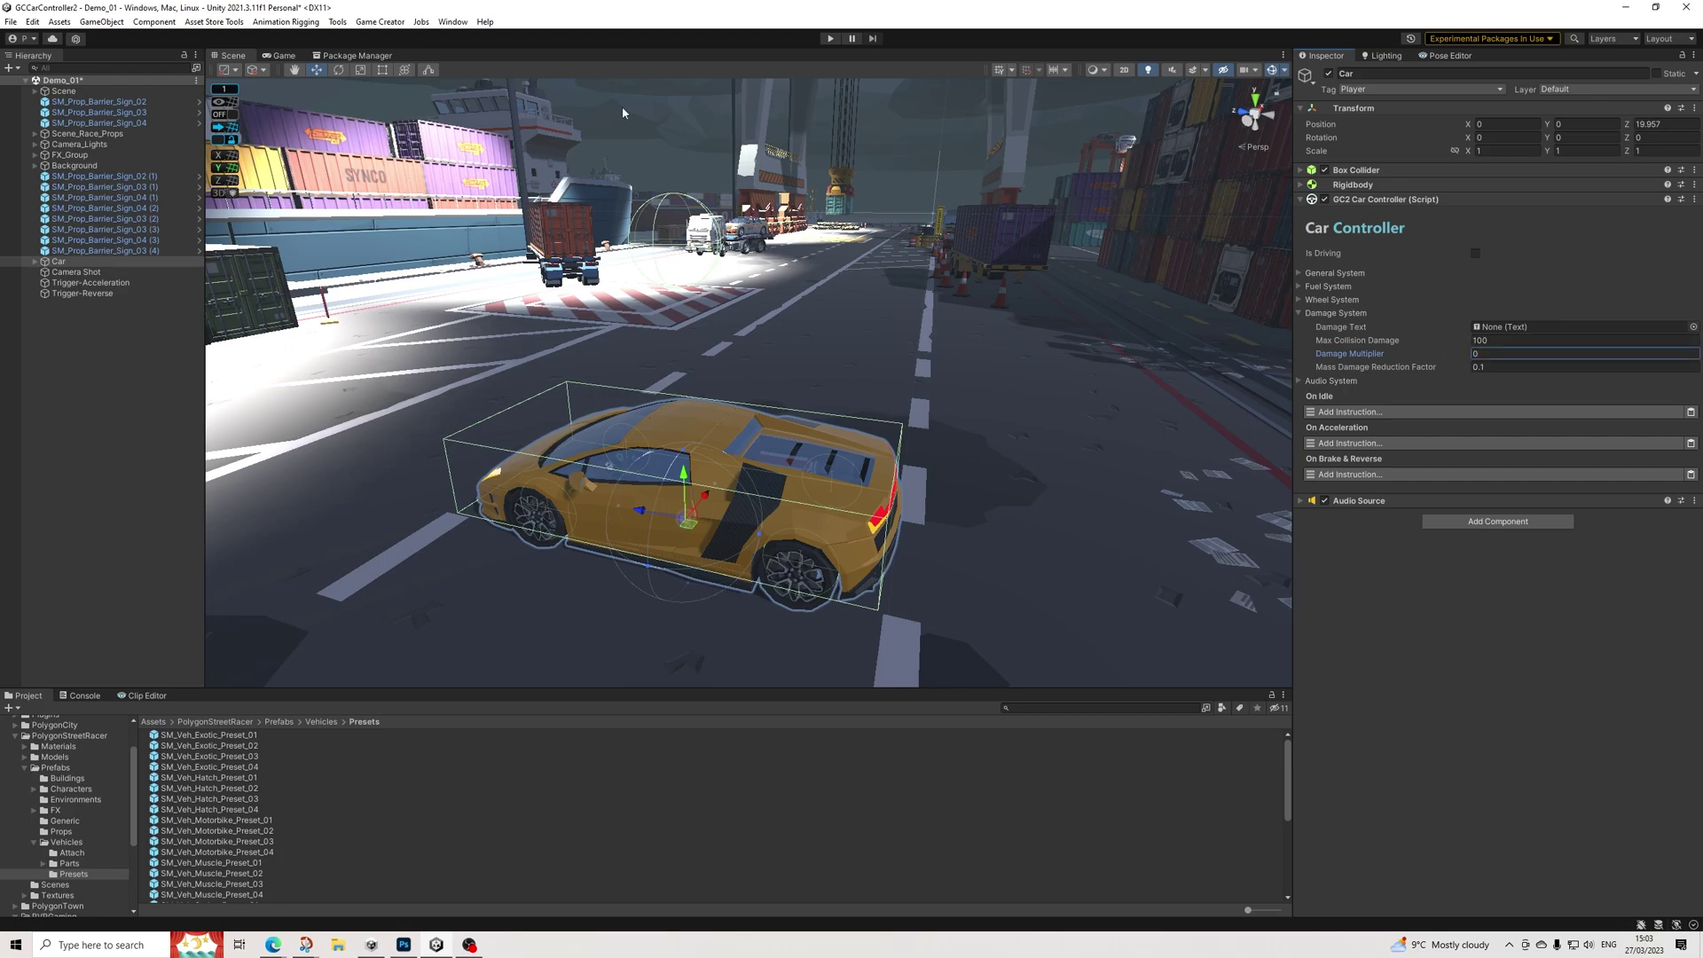
Deselect the car and save the Demo_01 scene via File > Save
click(55, 311)
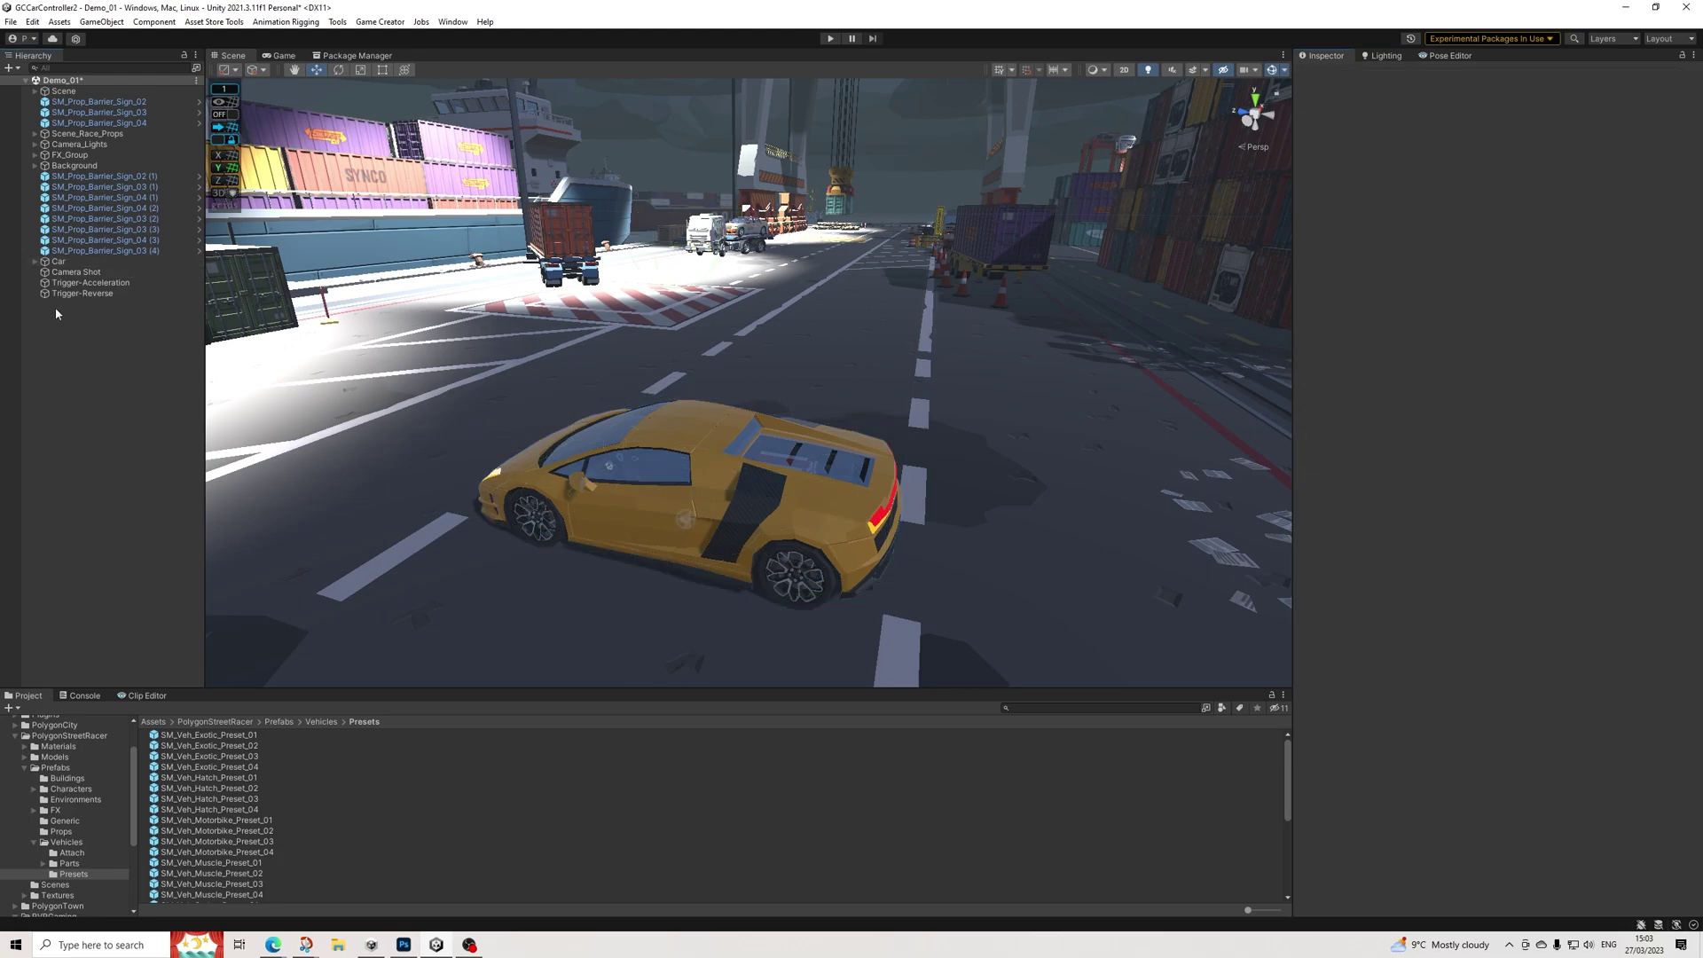
click(9, 21)
click(36, 84)
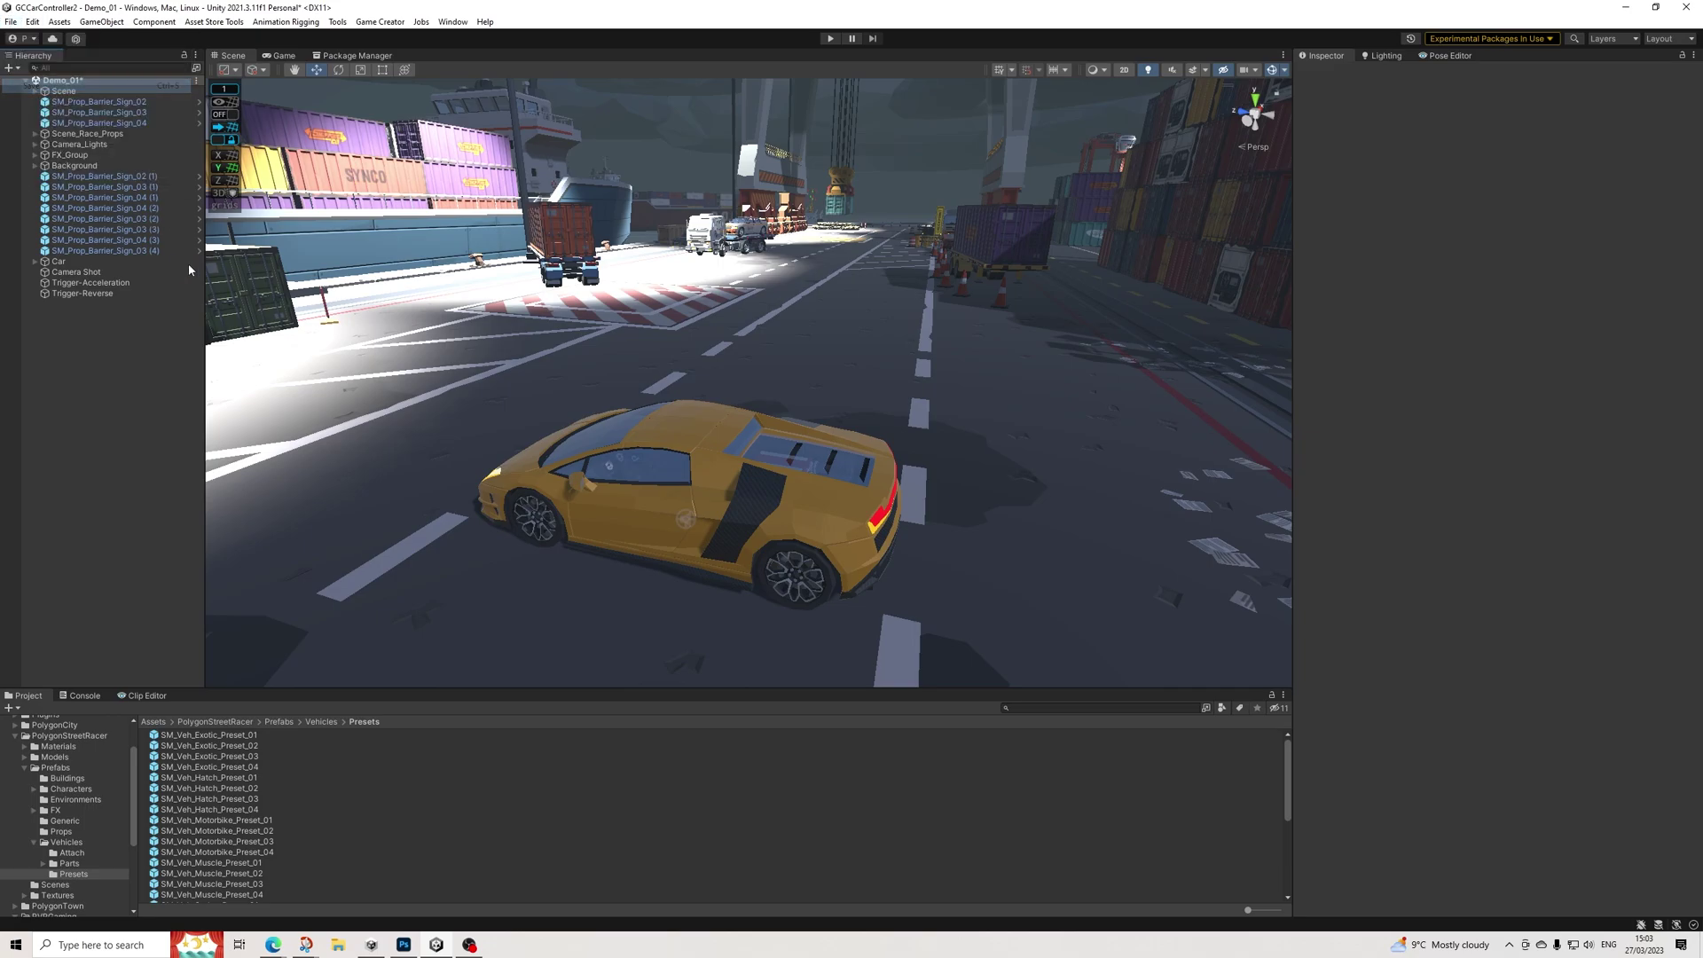
Play-test the scene, driving forward with W and steering left with A, then stop
click(829, 39)
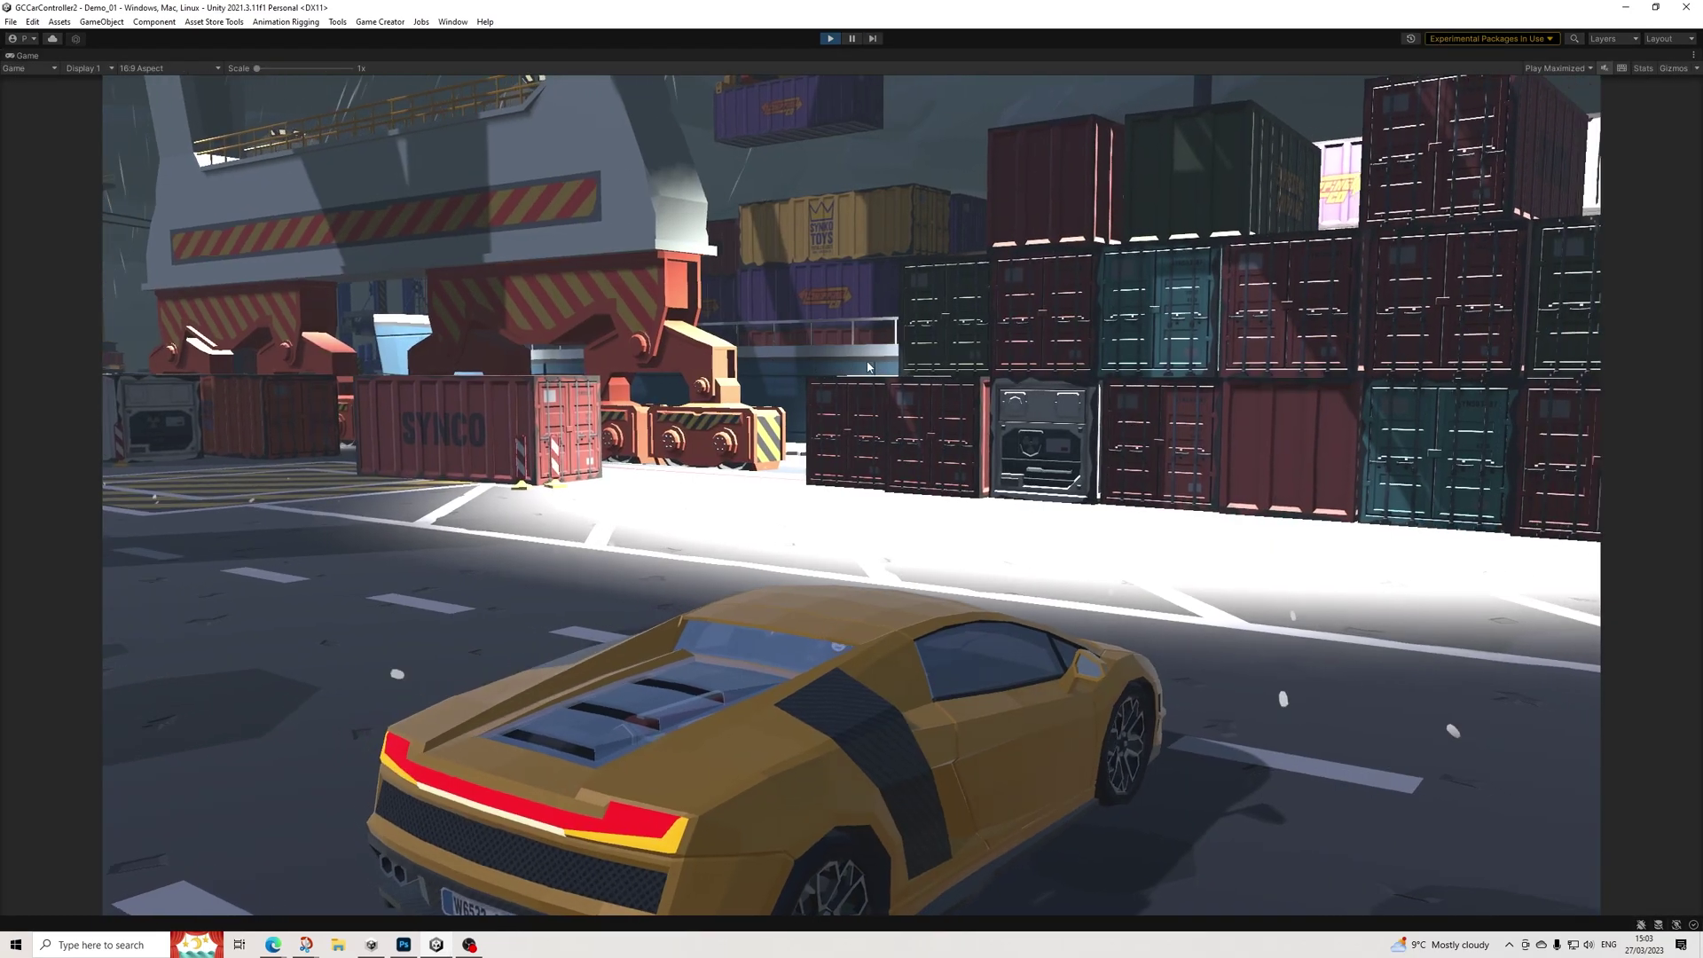
key(w)
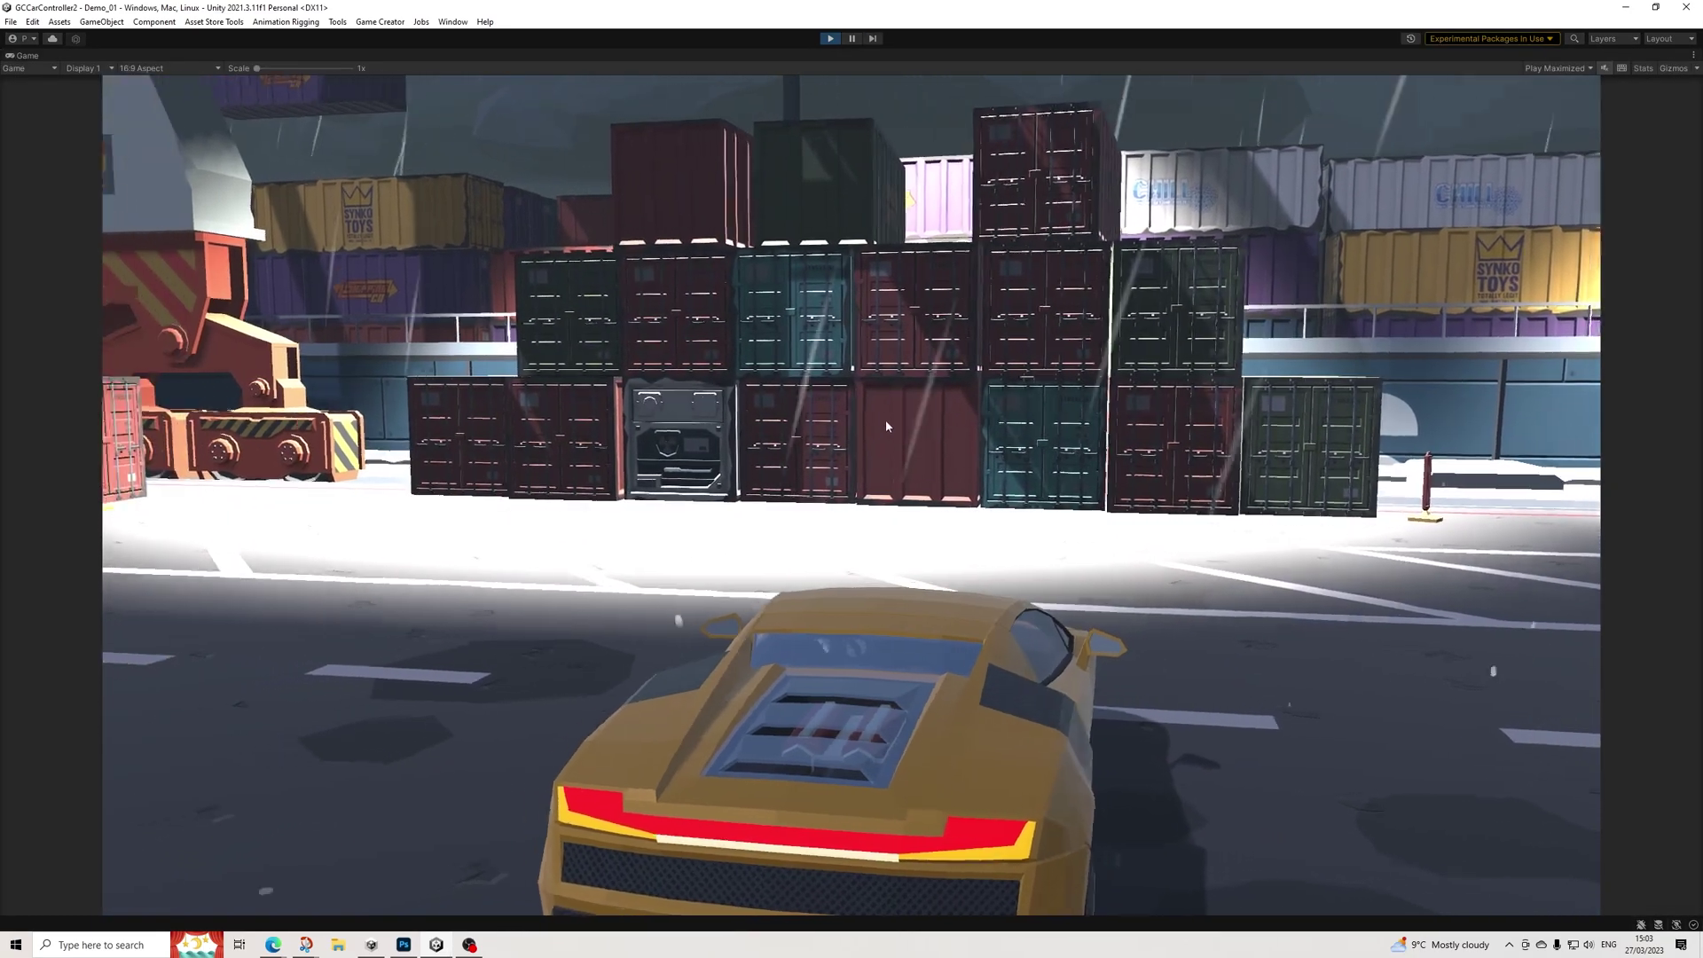
key(a)
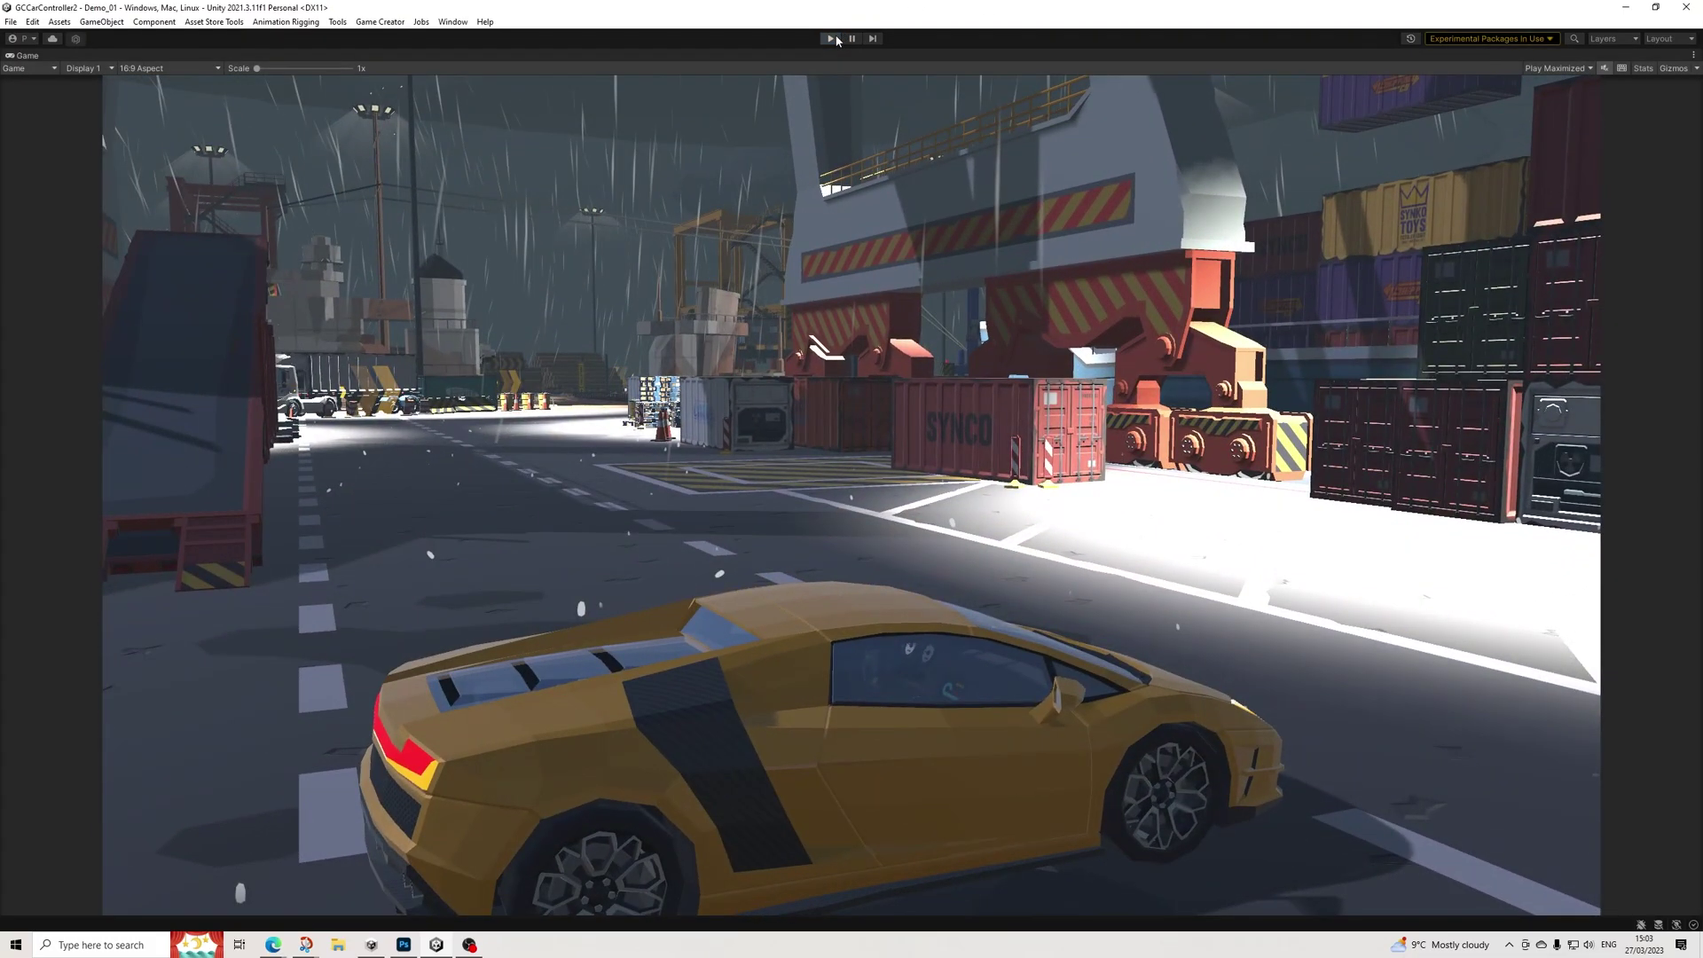
click(831, 39)
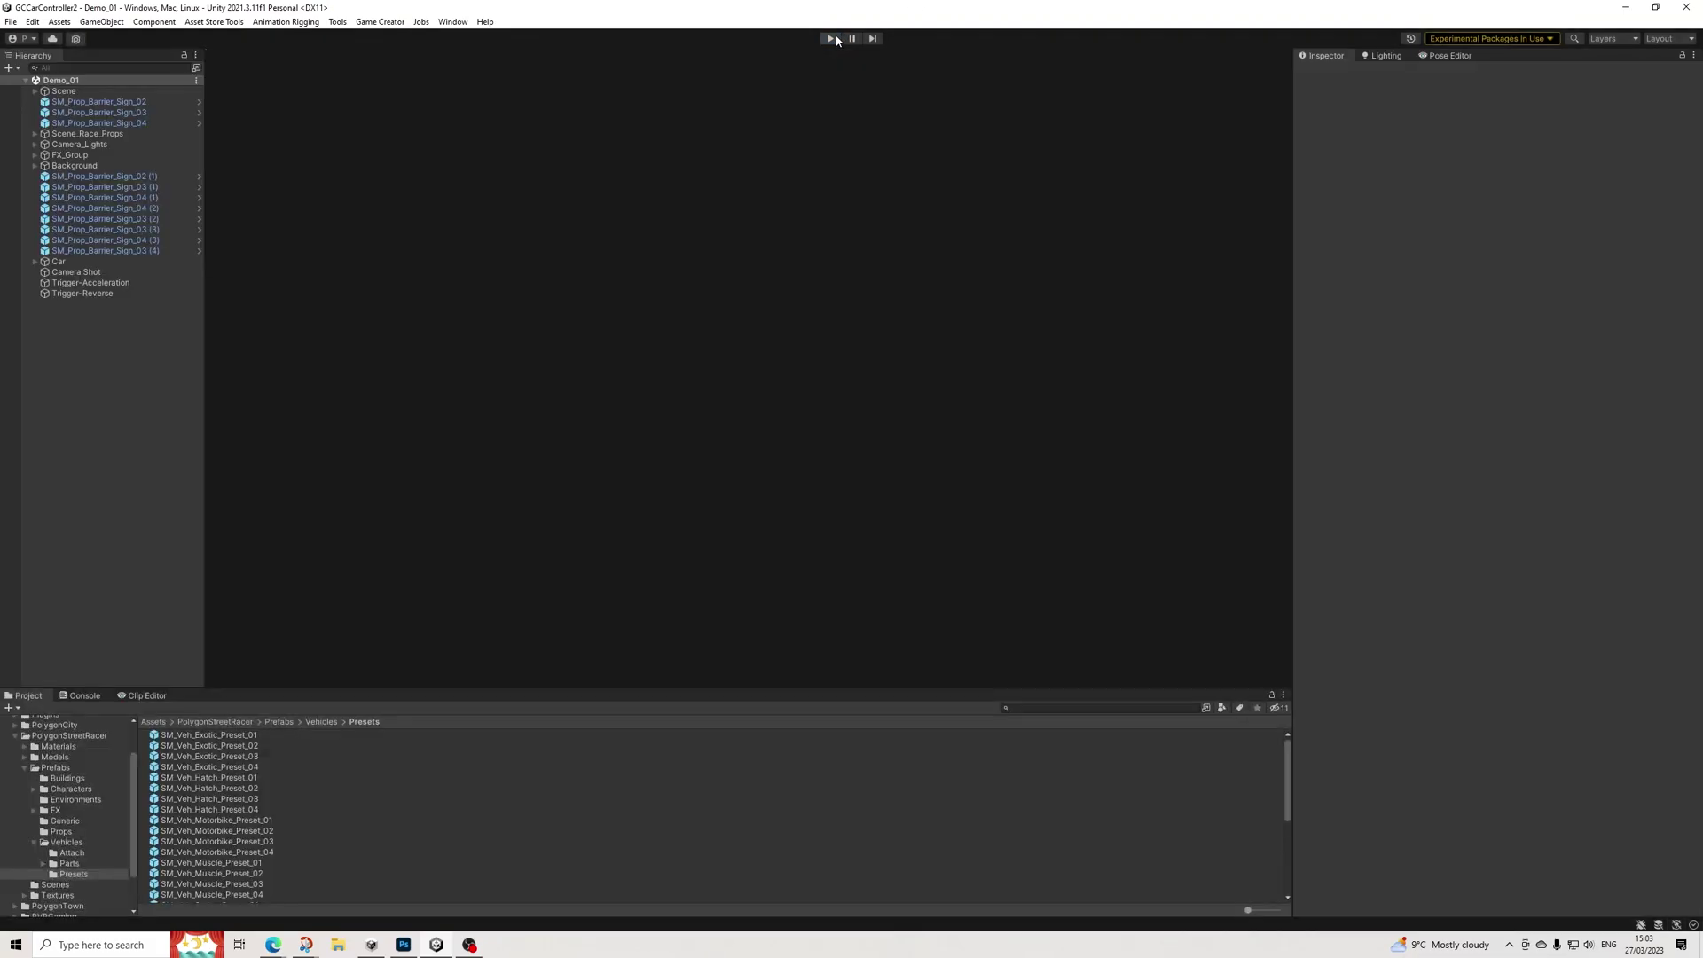
Select Camera_Lights > Main Camera and set Smooth Time Position and Smooth Time Rotation to 0
click(1476, 254)
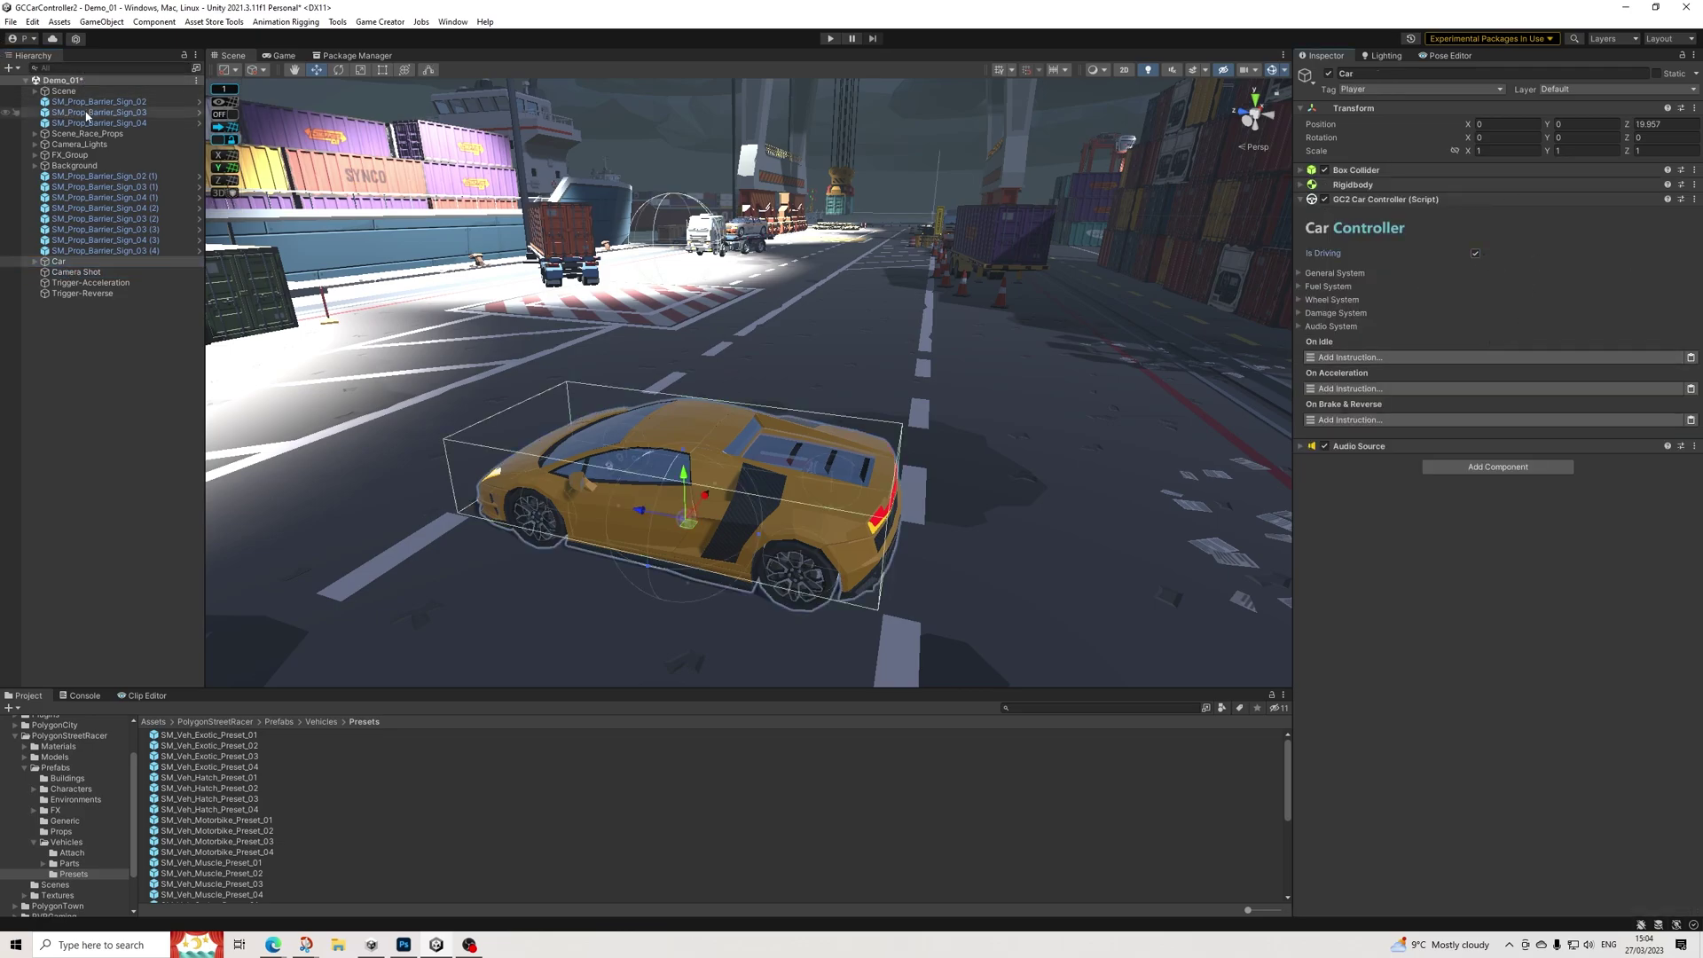
click(31, 145)
click(34, 145)
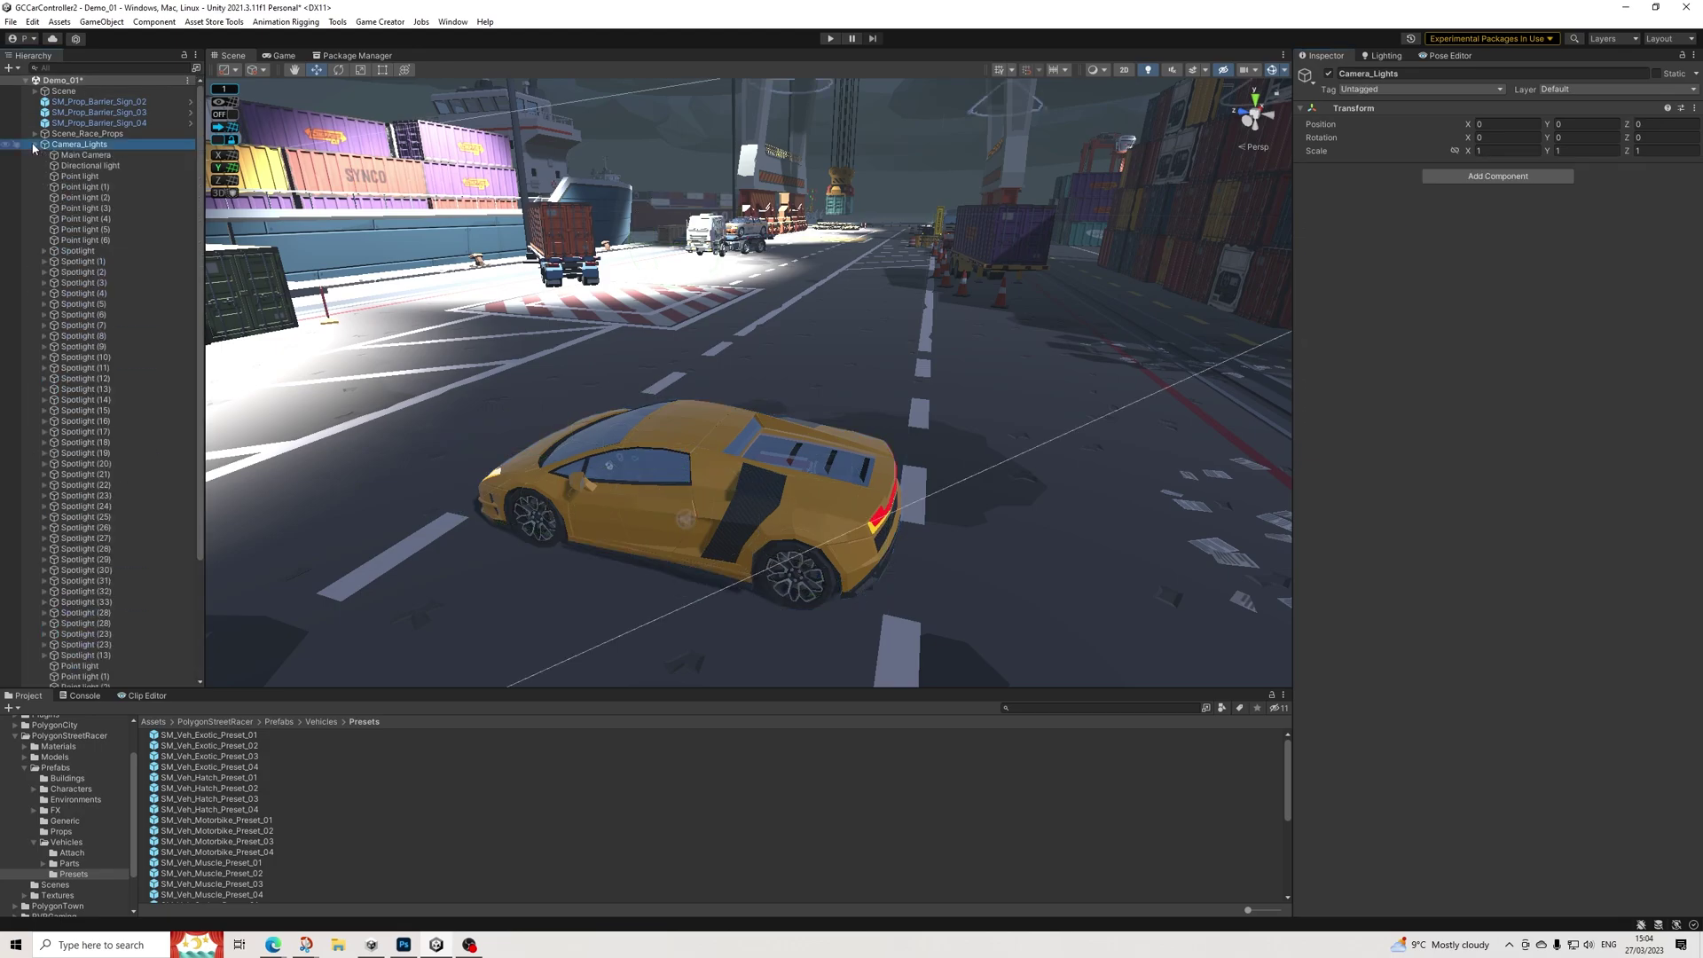
click(67, 155)
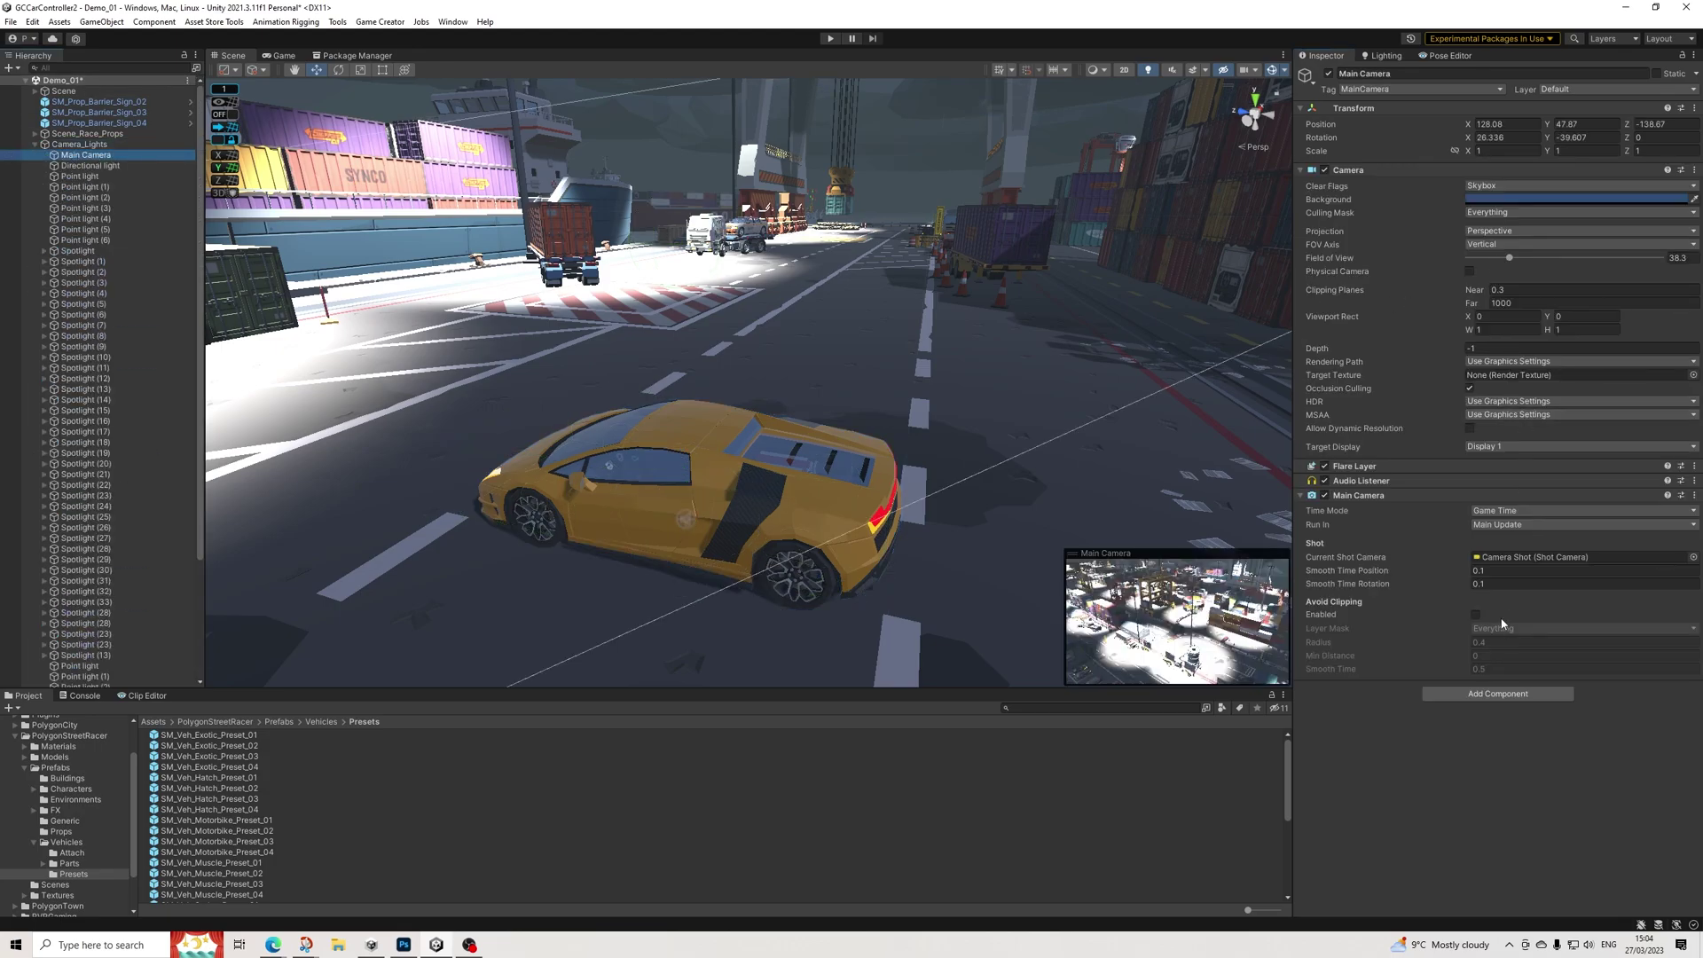
click(1502, 572)
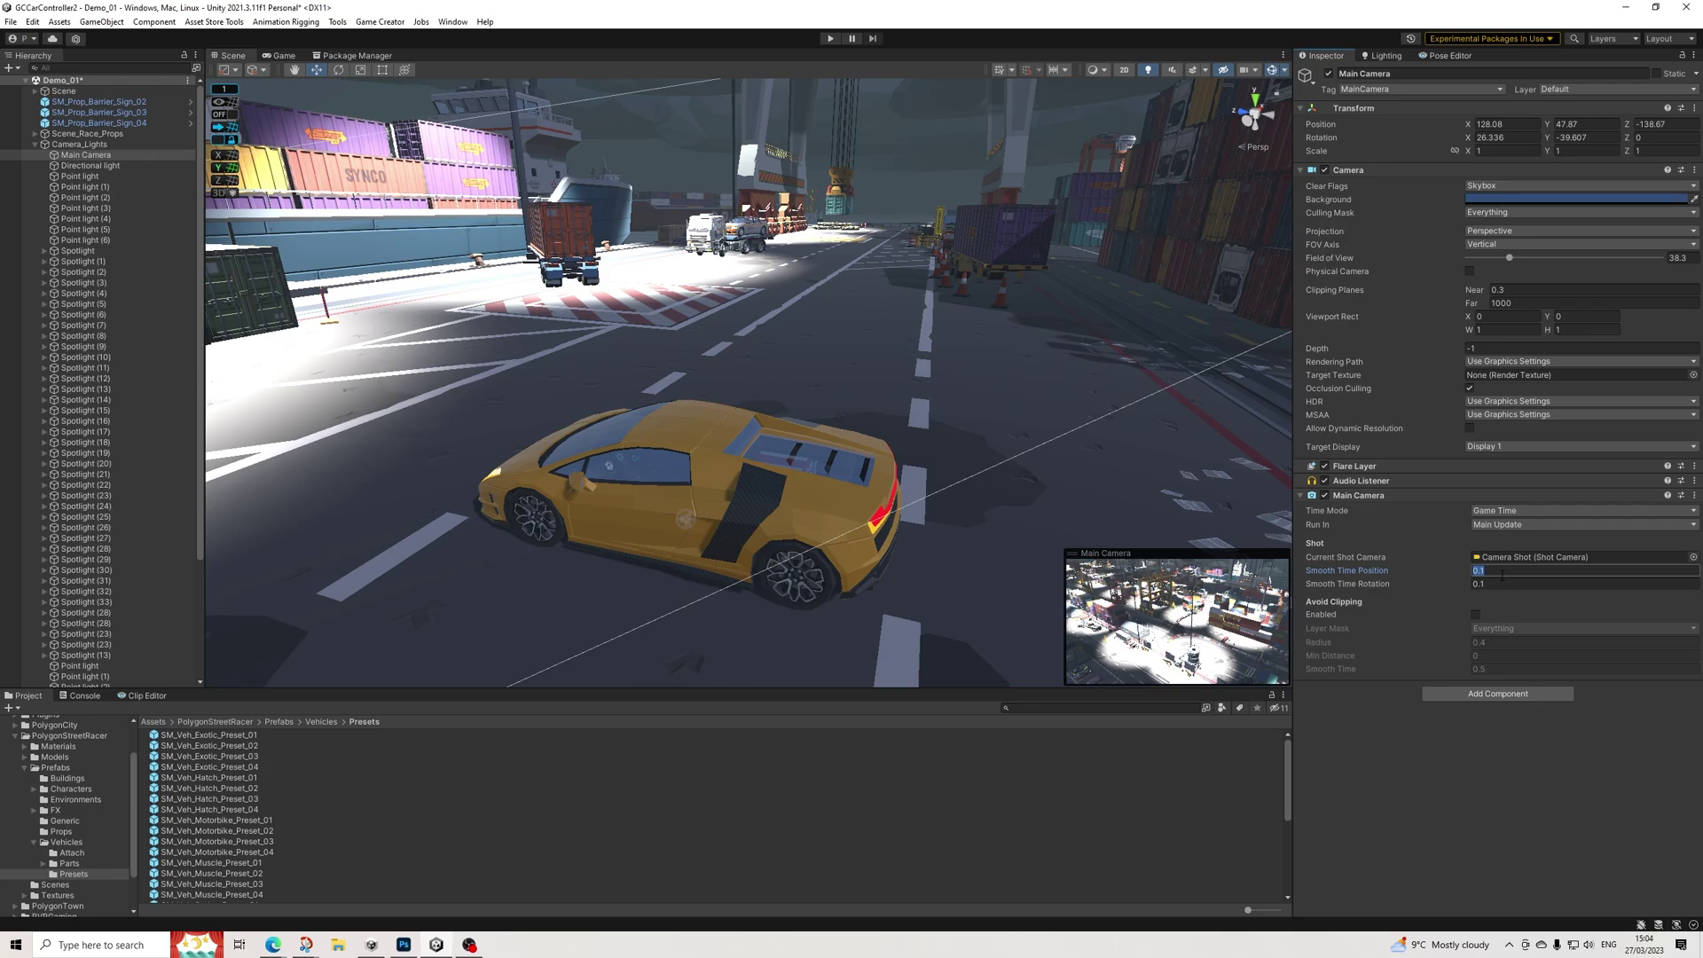
key(Tab)
text(0)
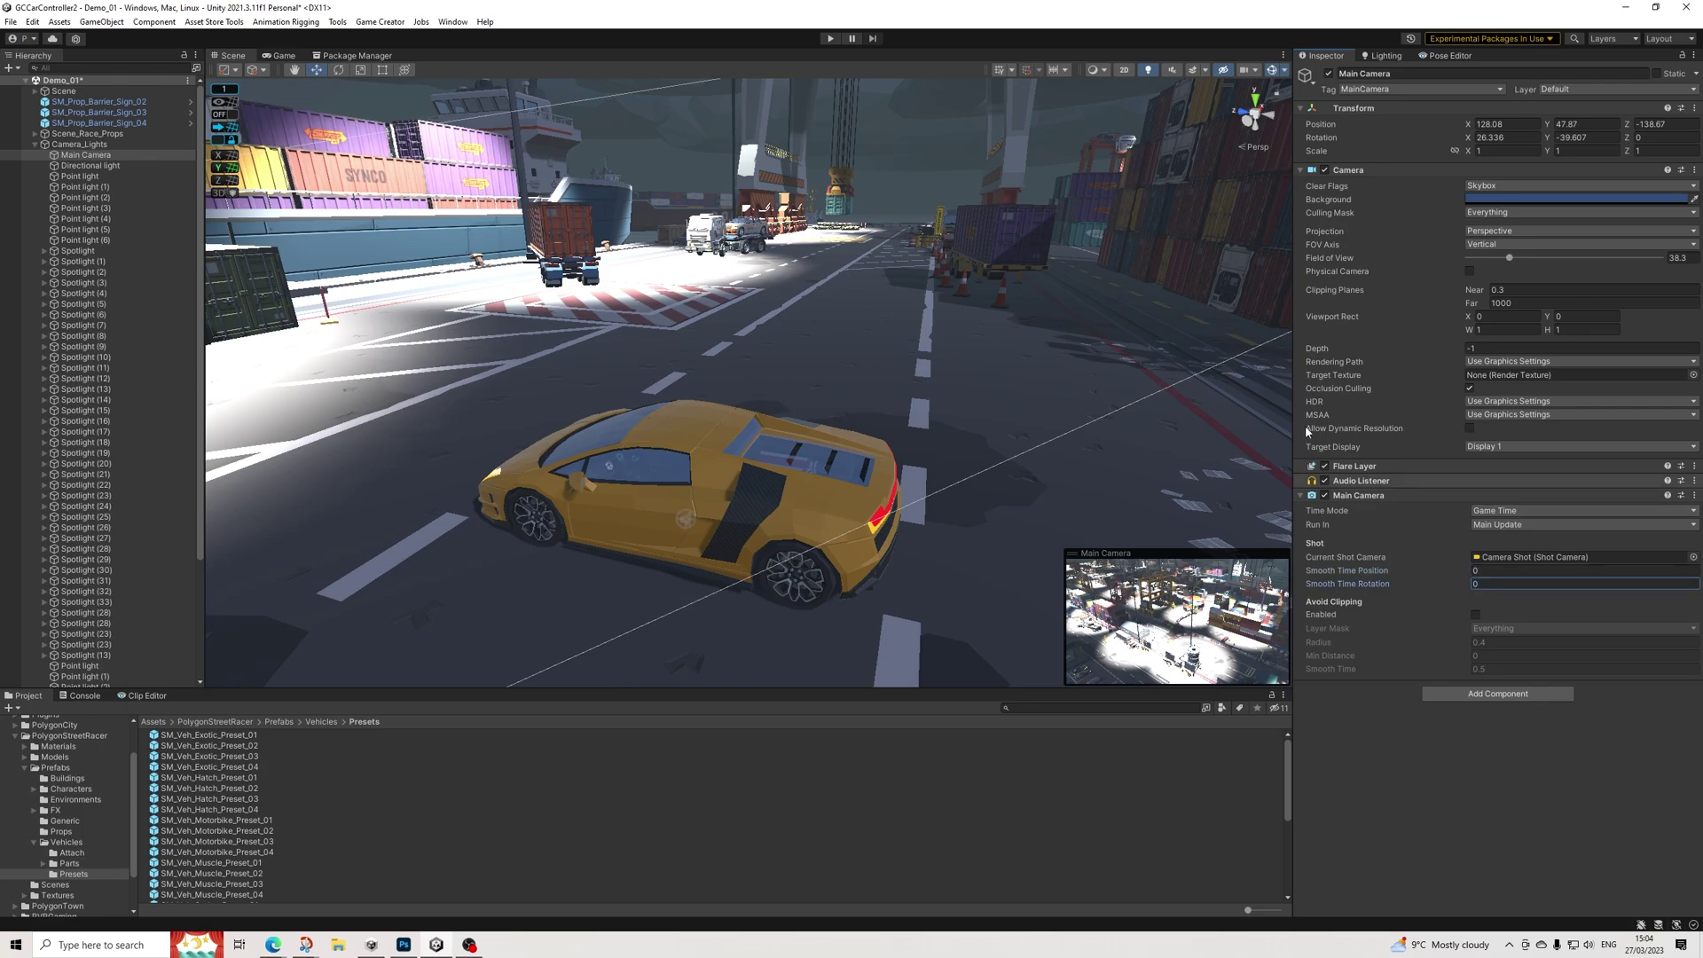
Save the Demo_01 scene, collapse Camera_Lights, and start Play mode
click(10, 21)
click(40, 100)
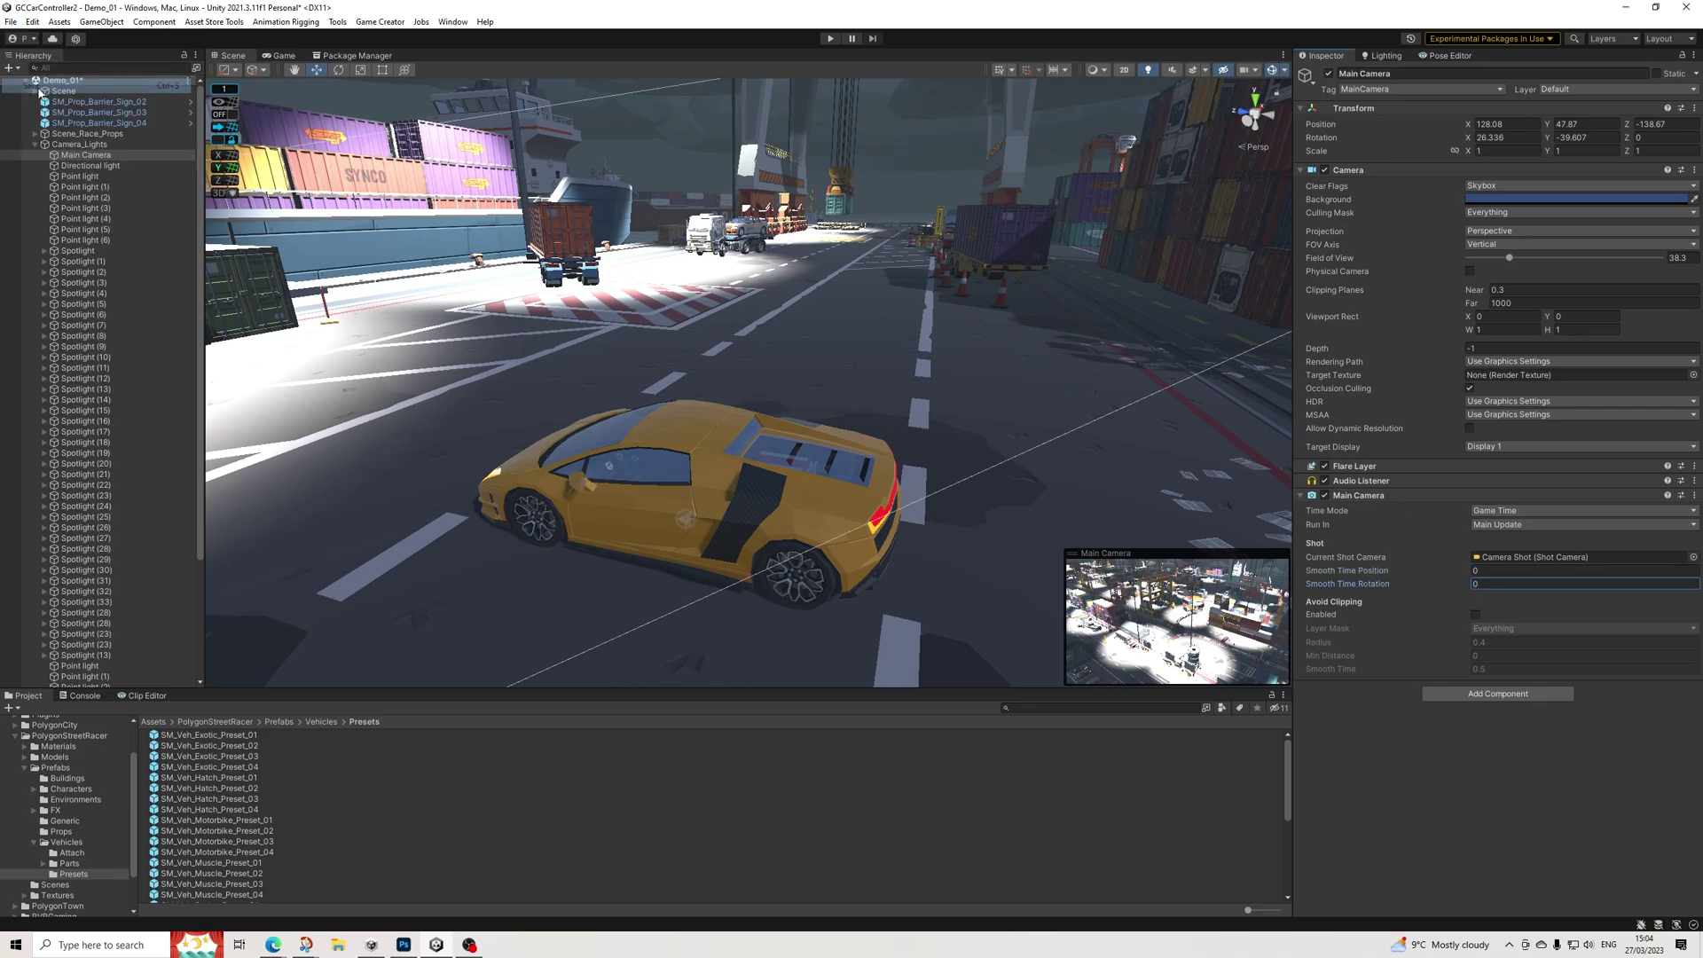
click(36, 145)
click(36, 145)
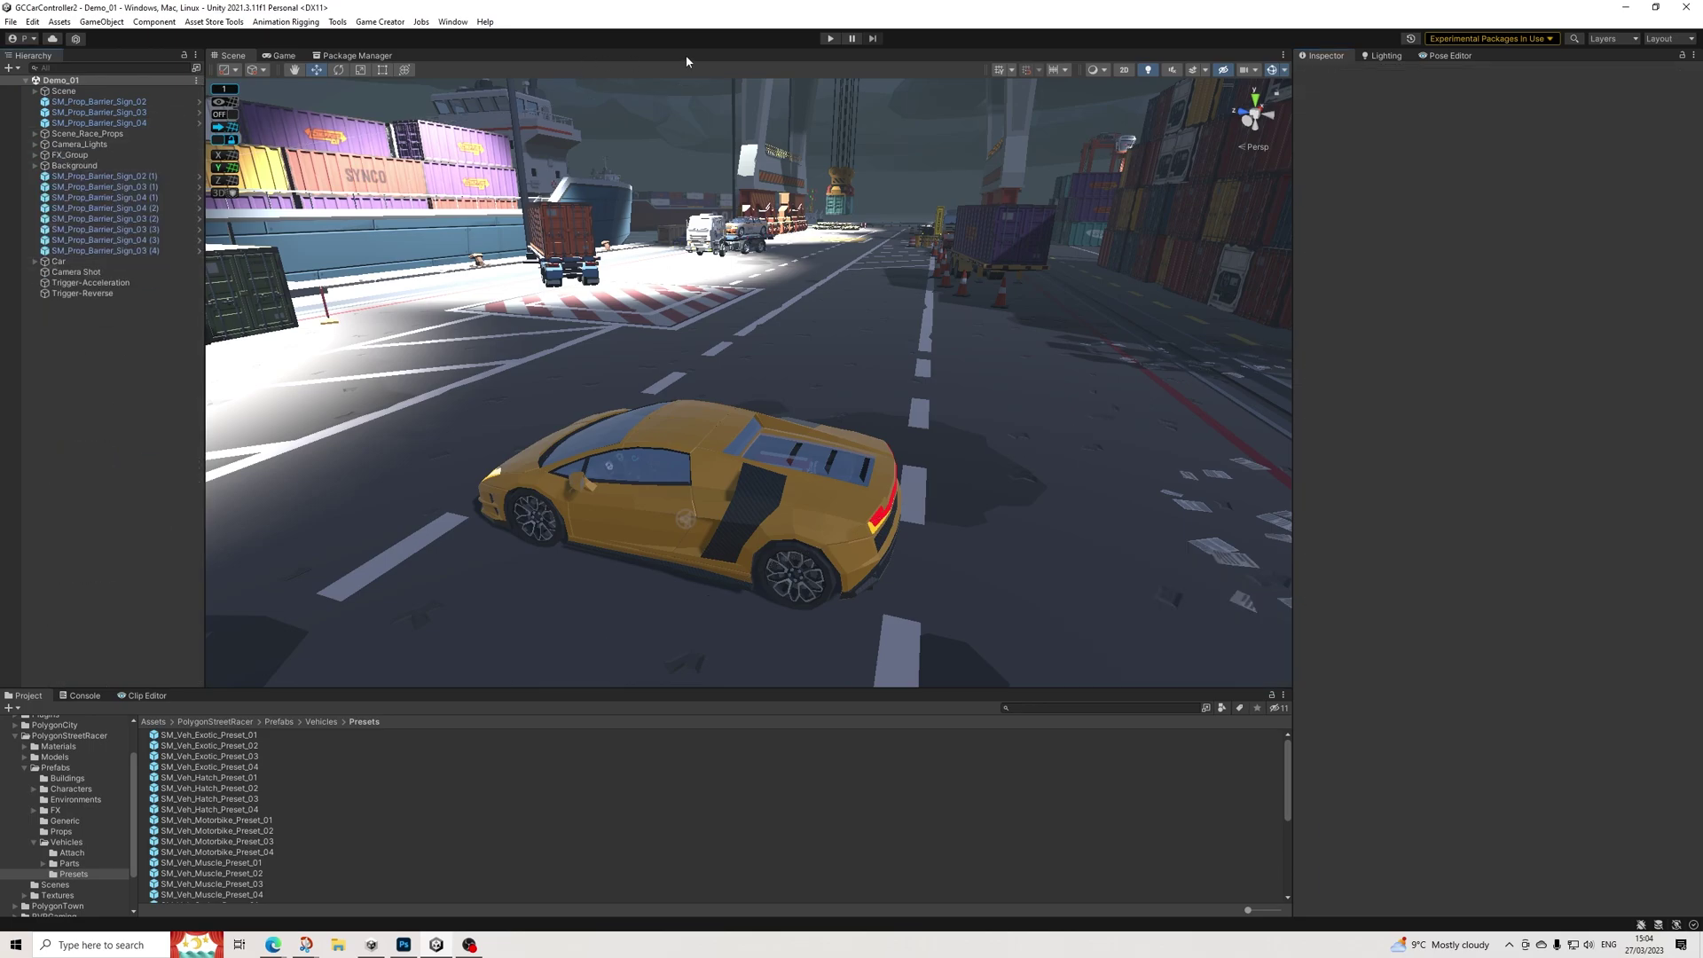
click(829, 39)
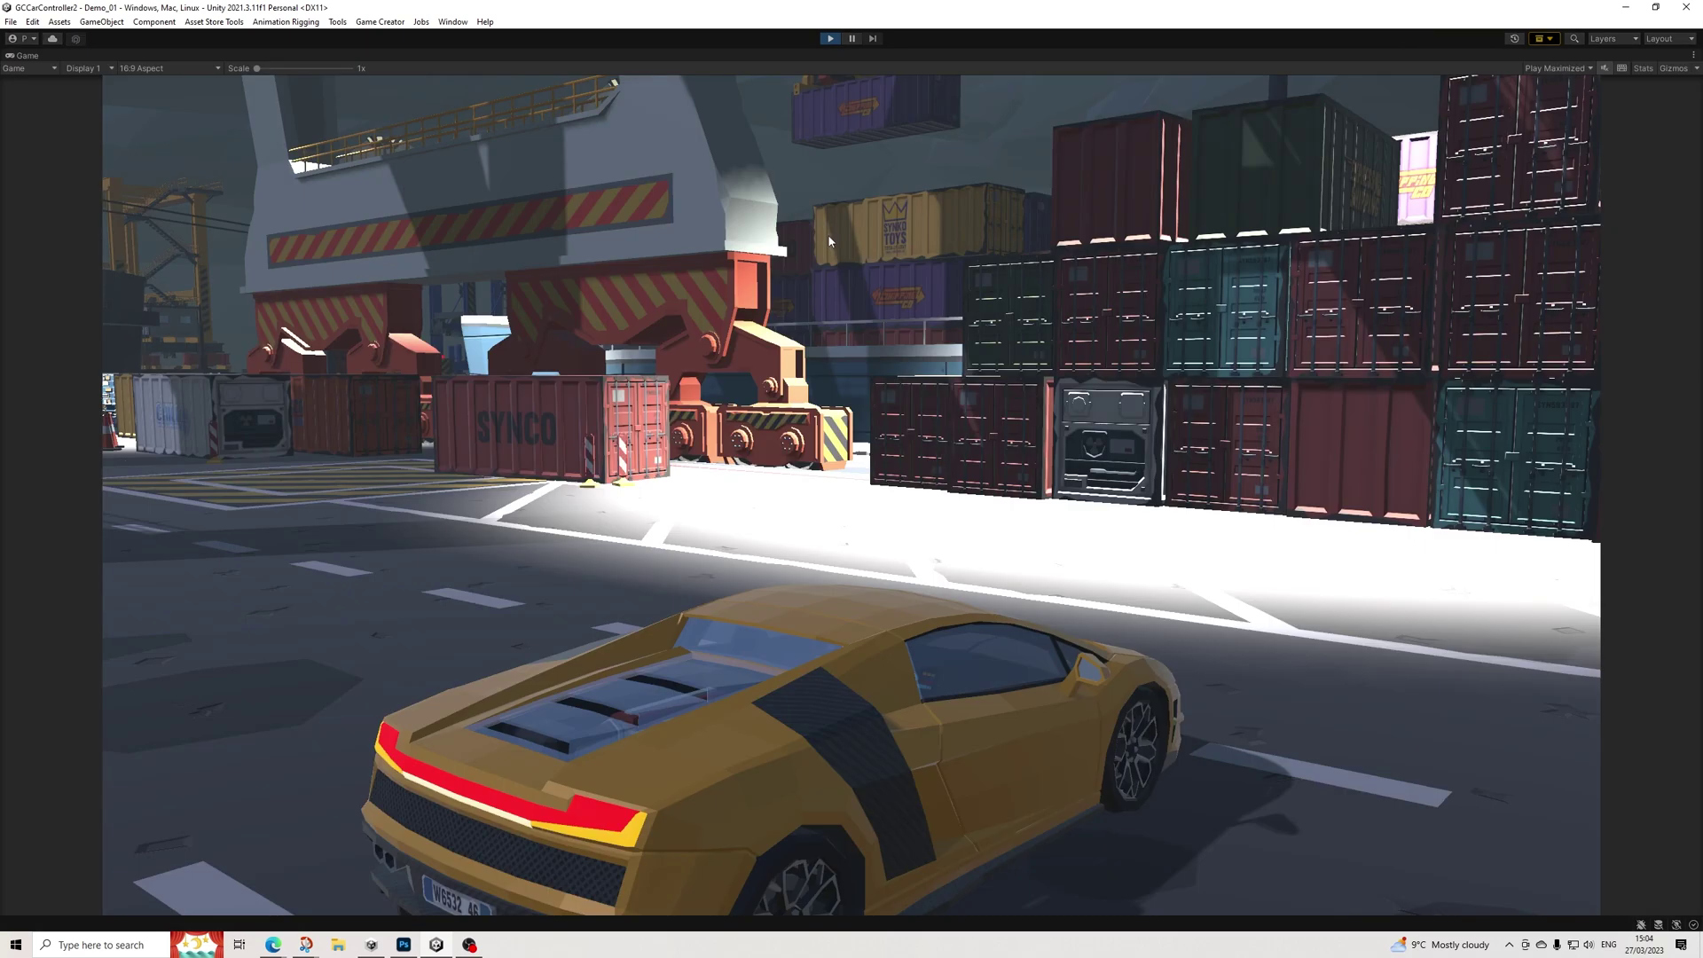
Drive the yellow car with WASD over the bridge, past the CHECKPOINT sign and under the cranes
key(w)
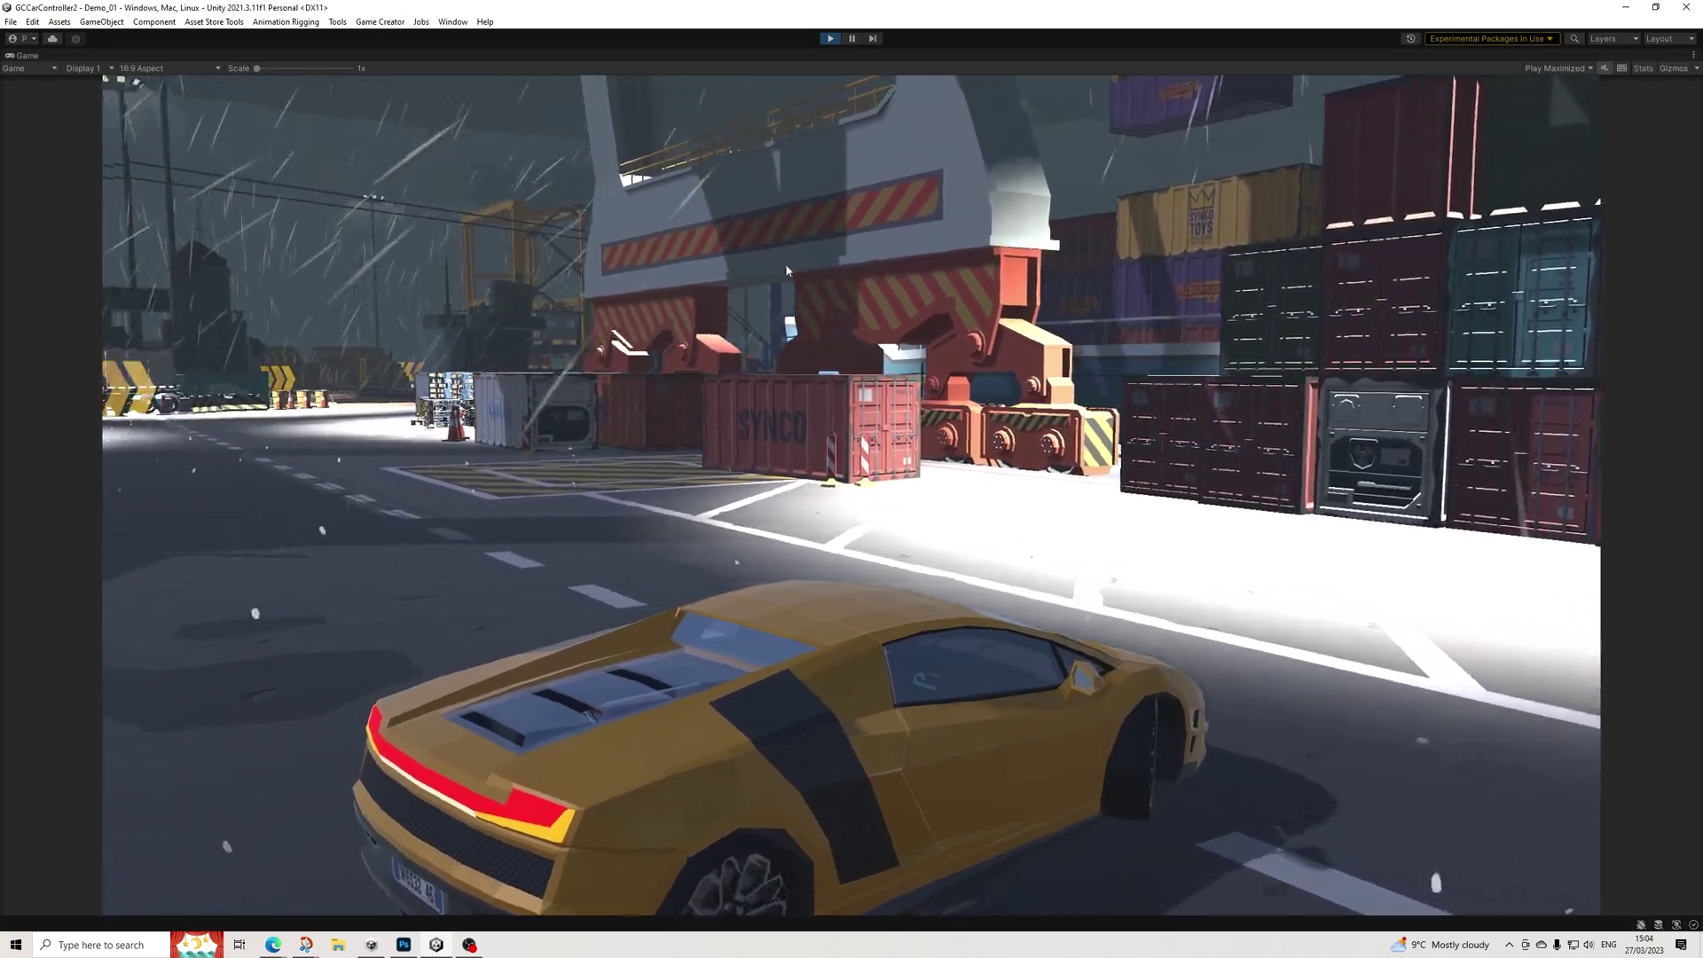
key(a)
key(w)
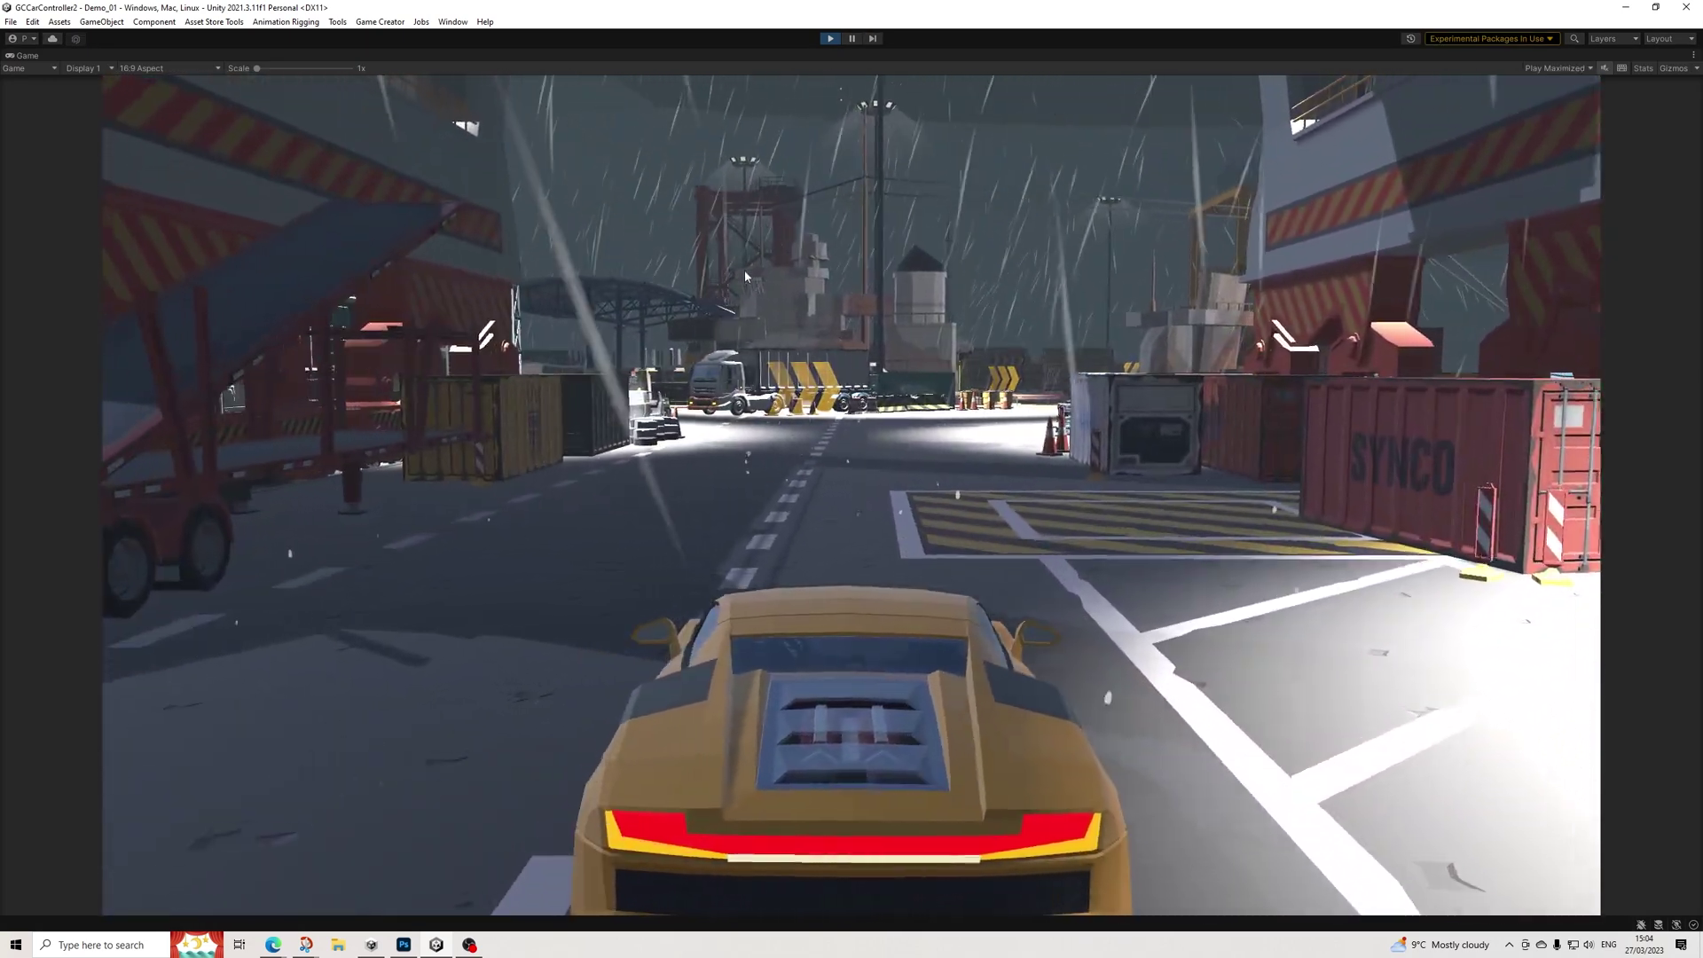
key(d)
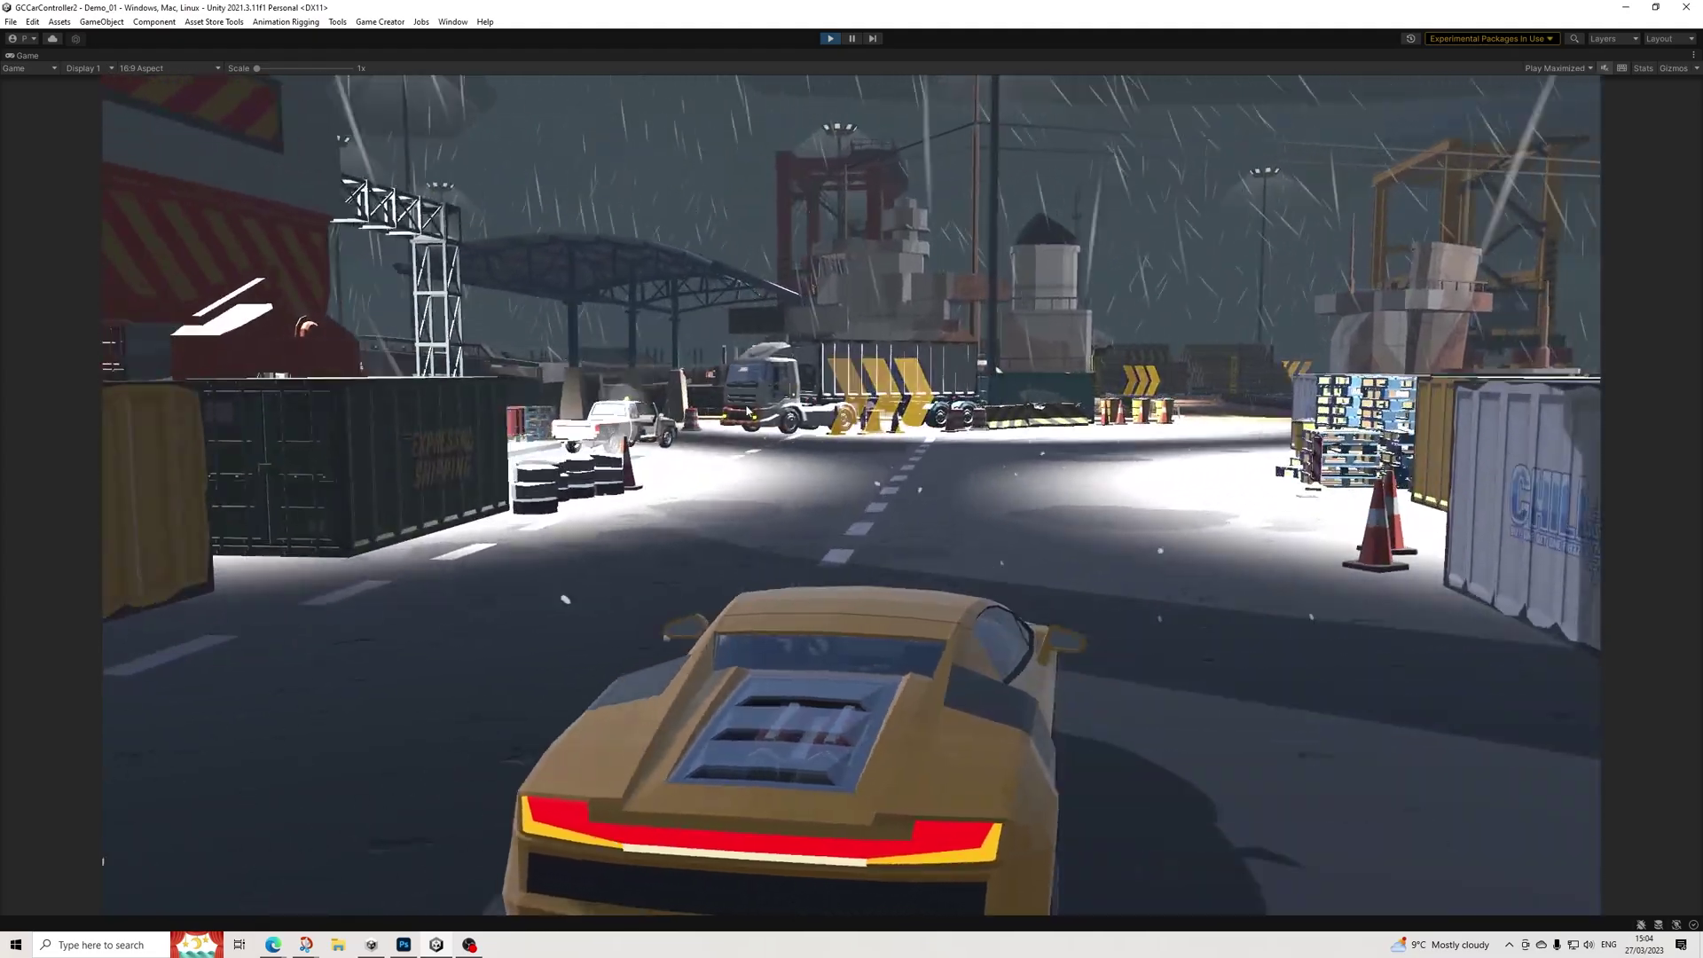
key(a)
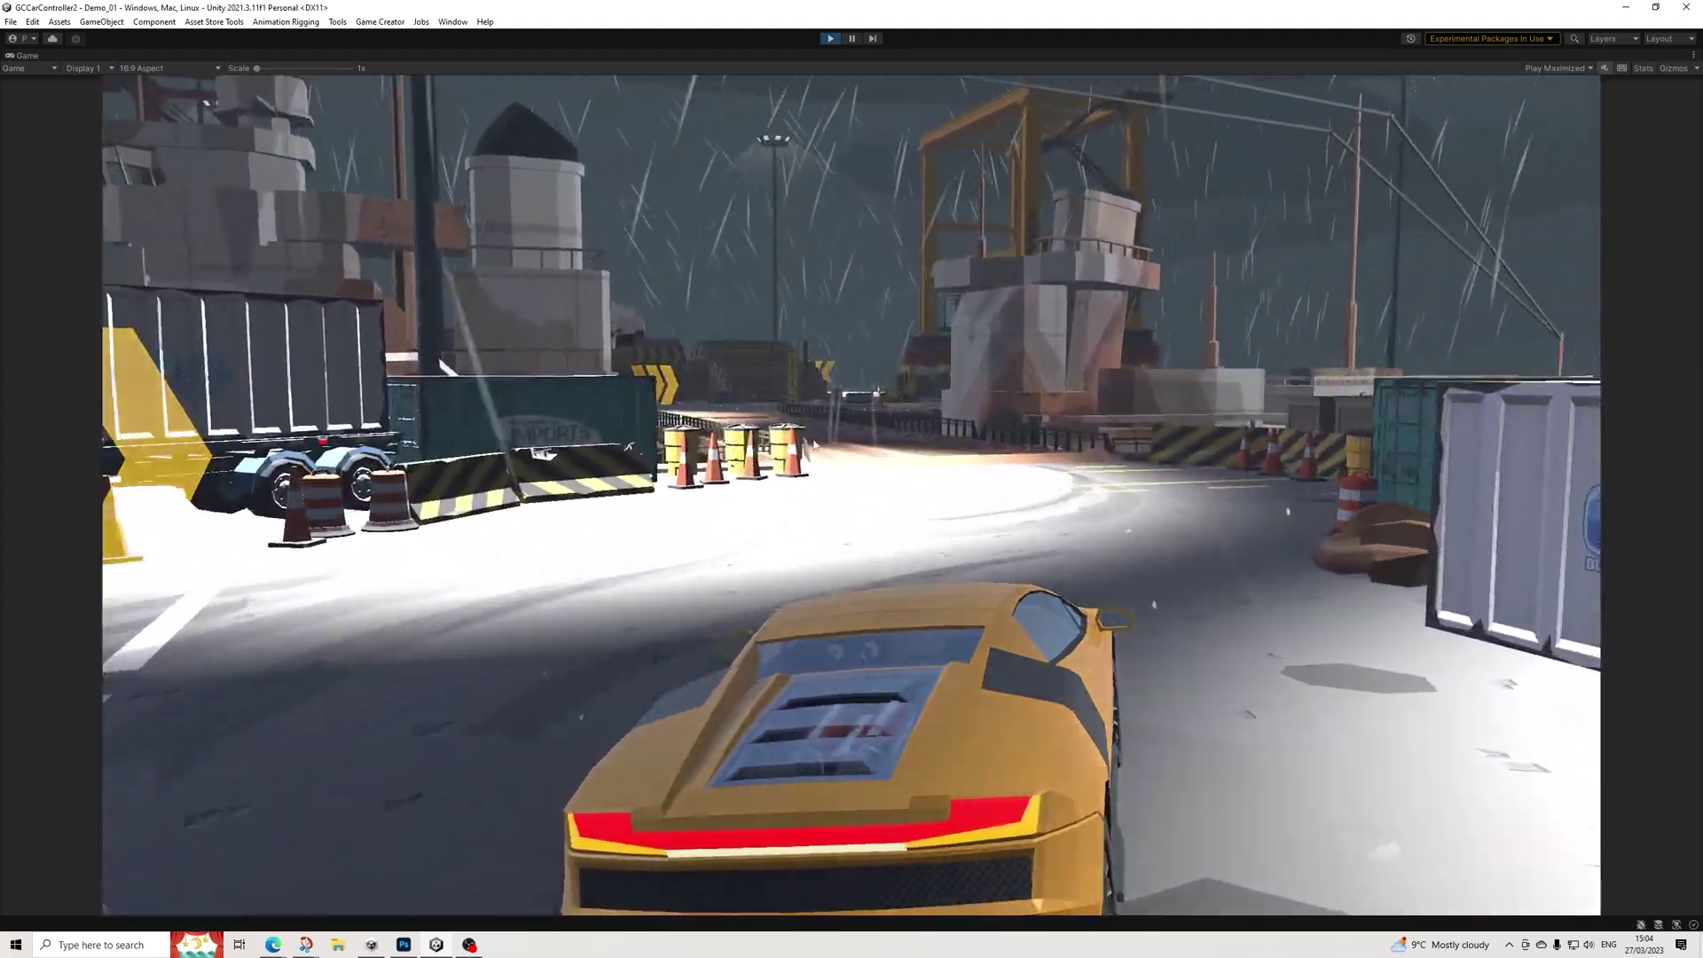
key(a)
key(w)
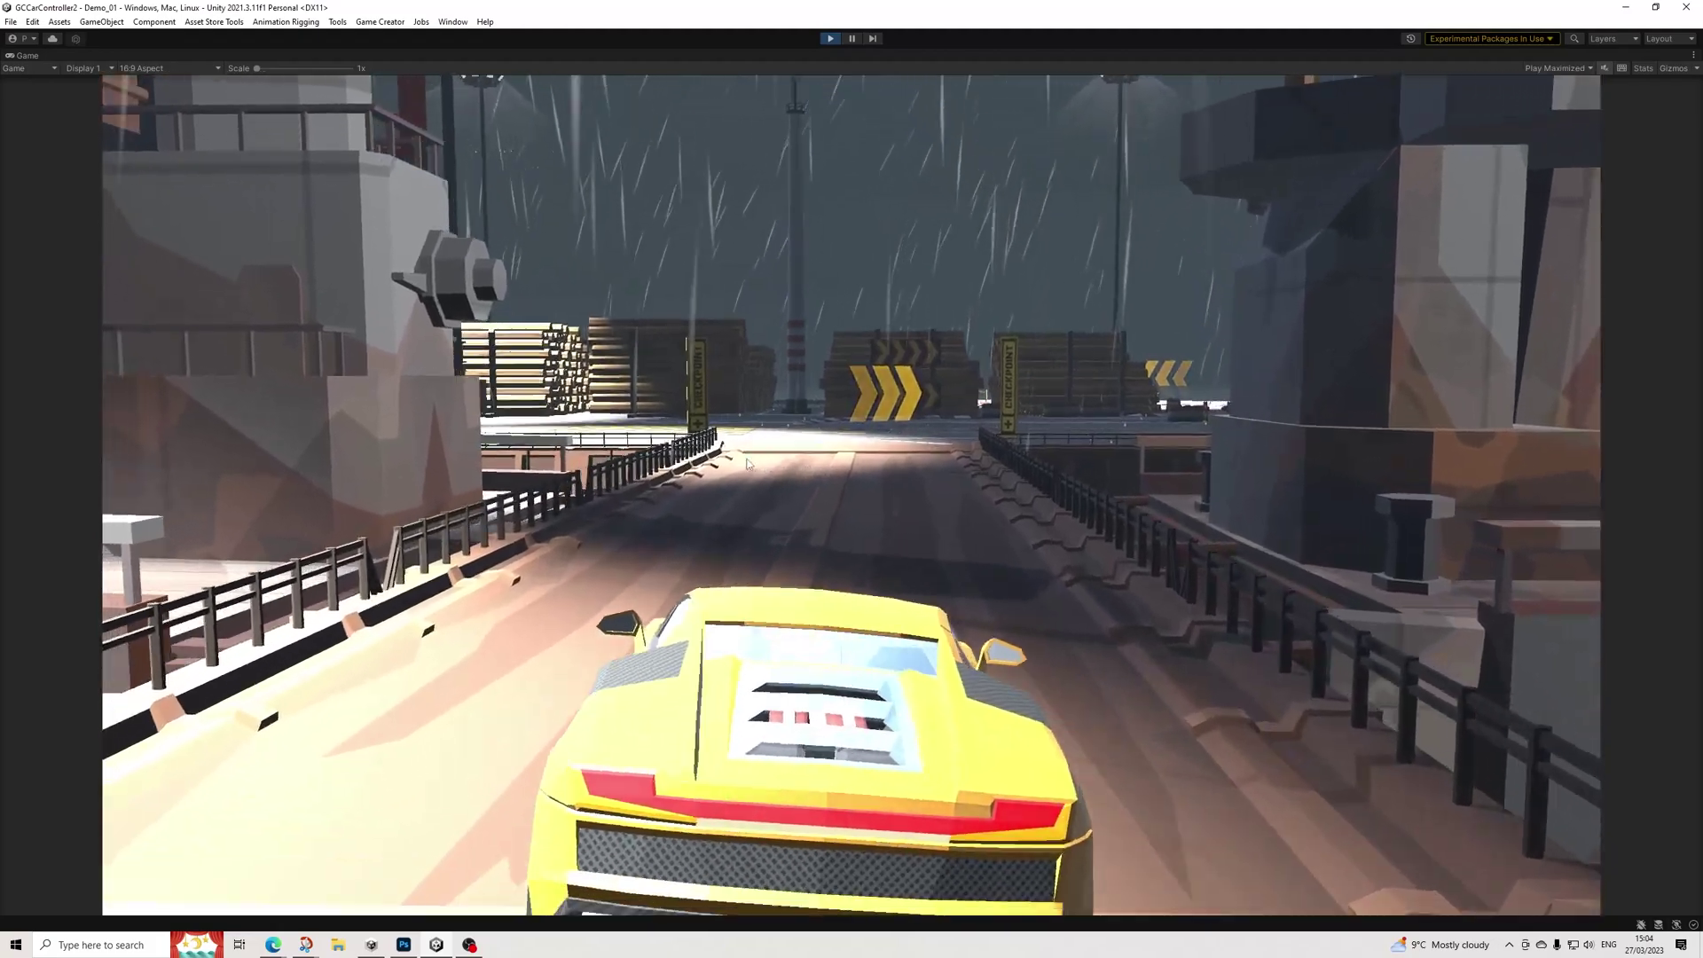
key(a)
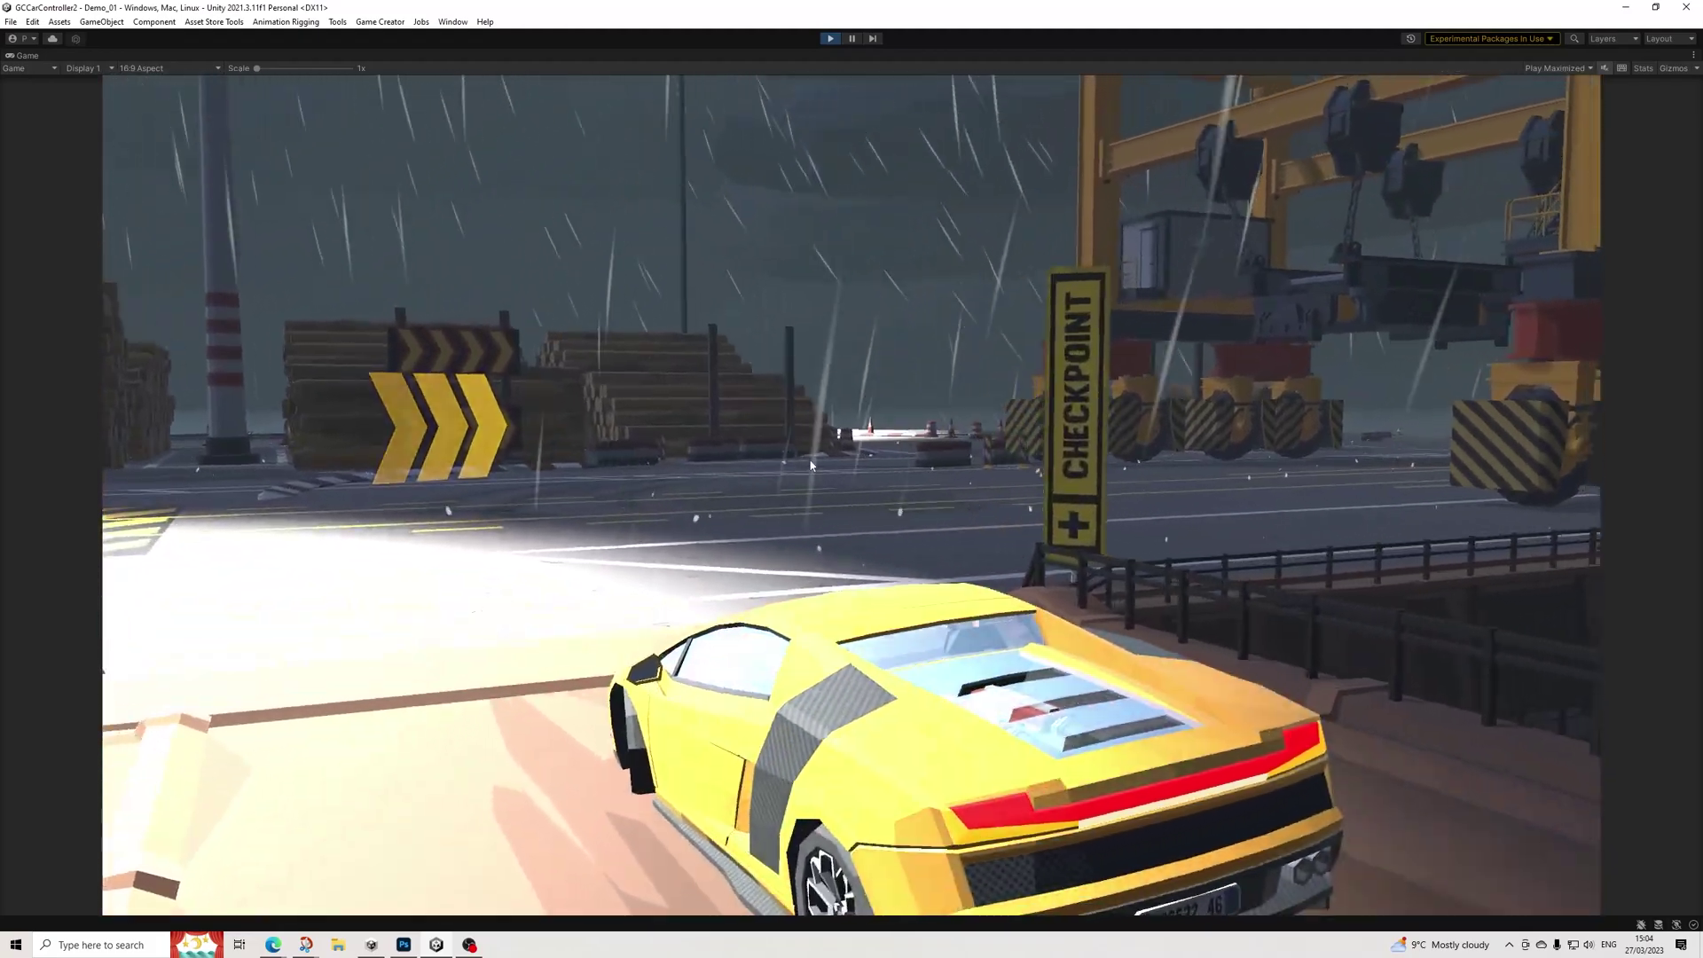
key(a)
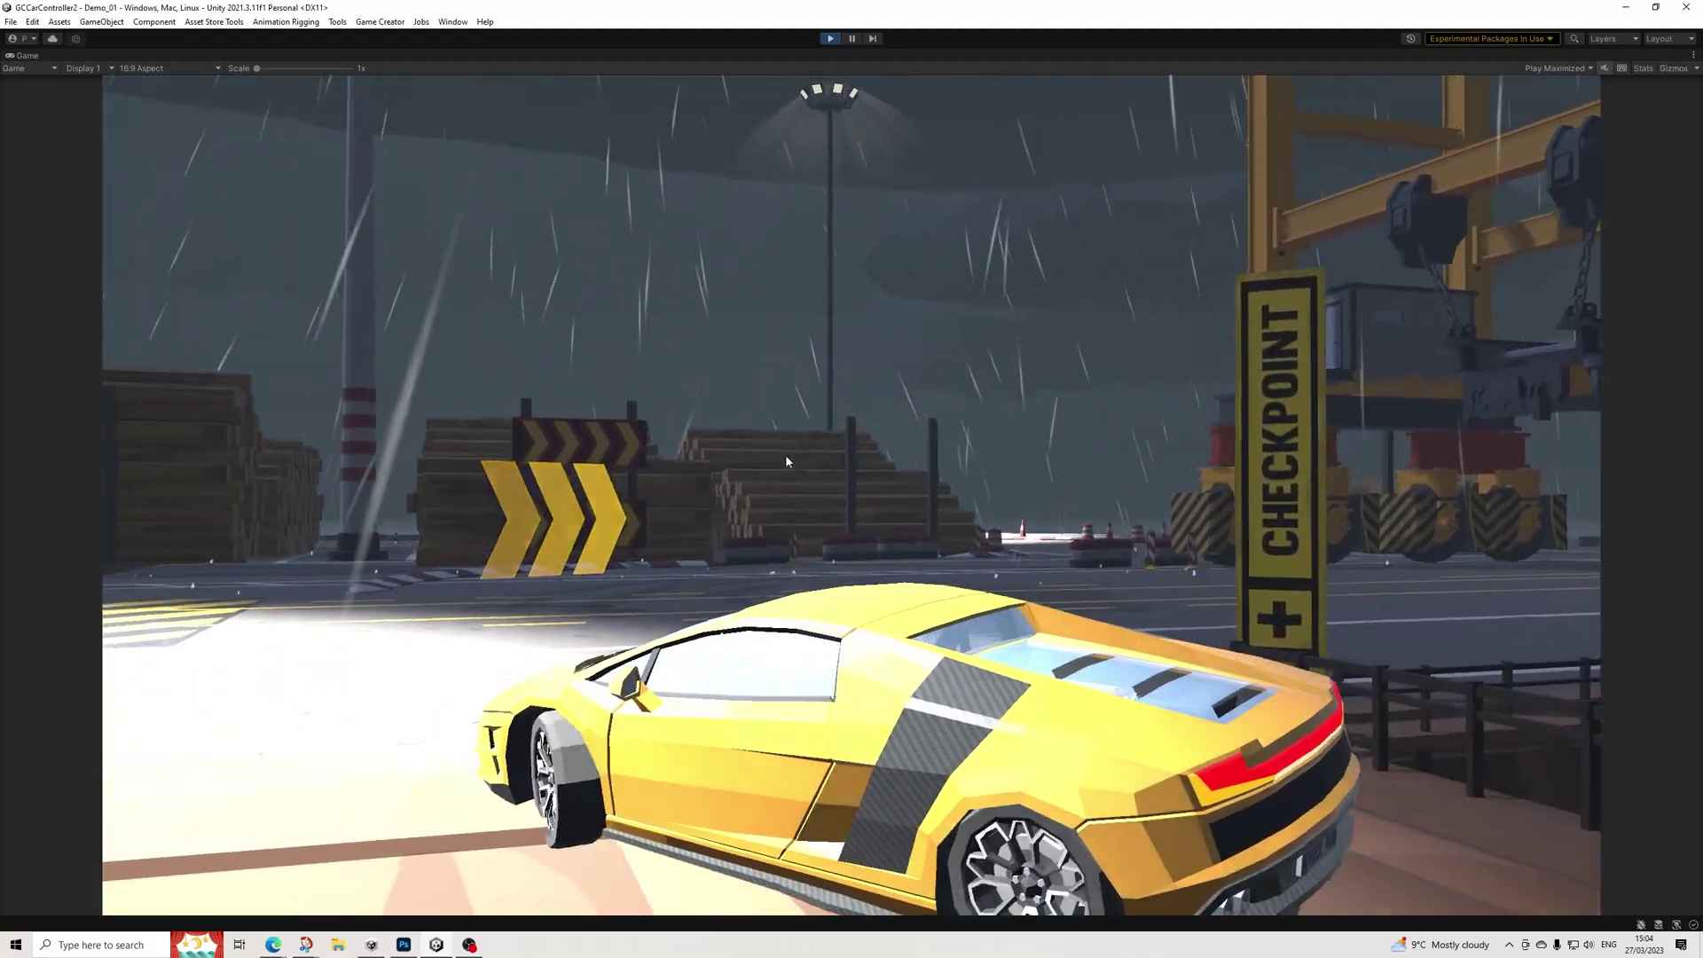
key(d)
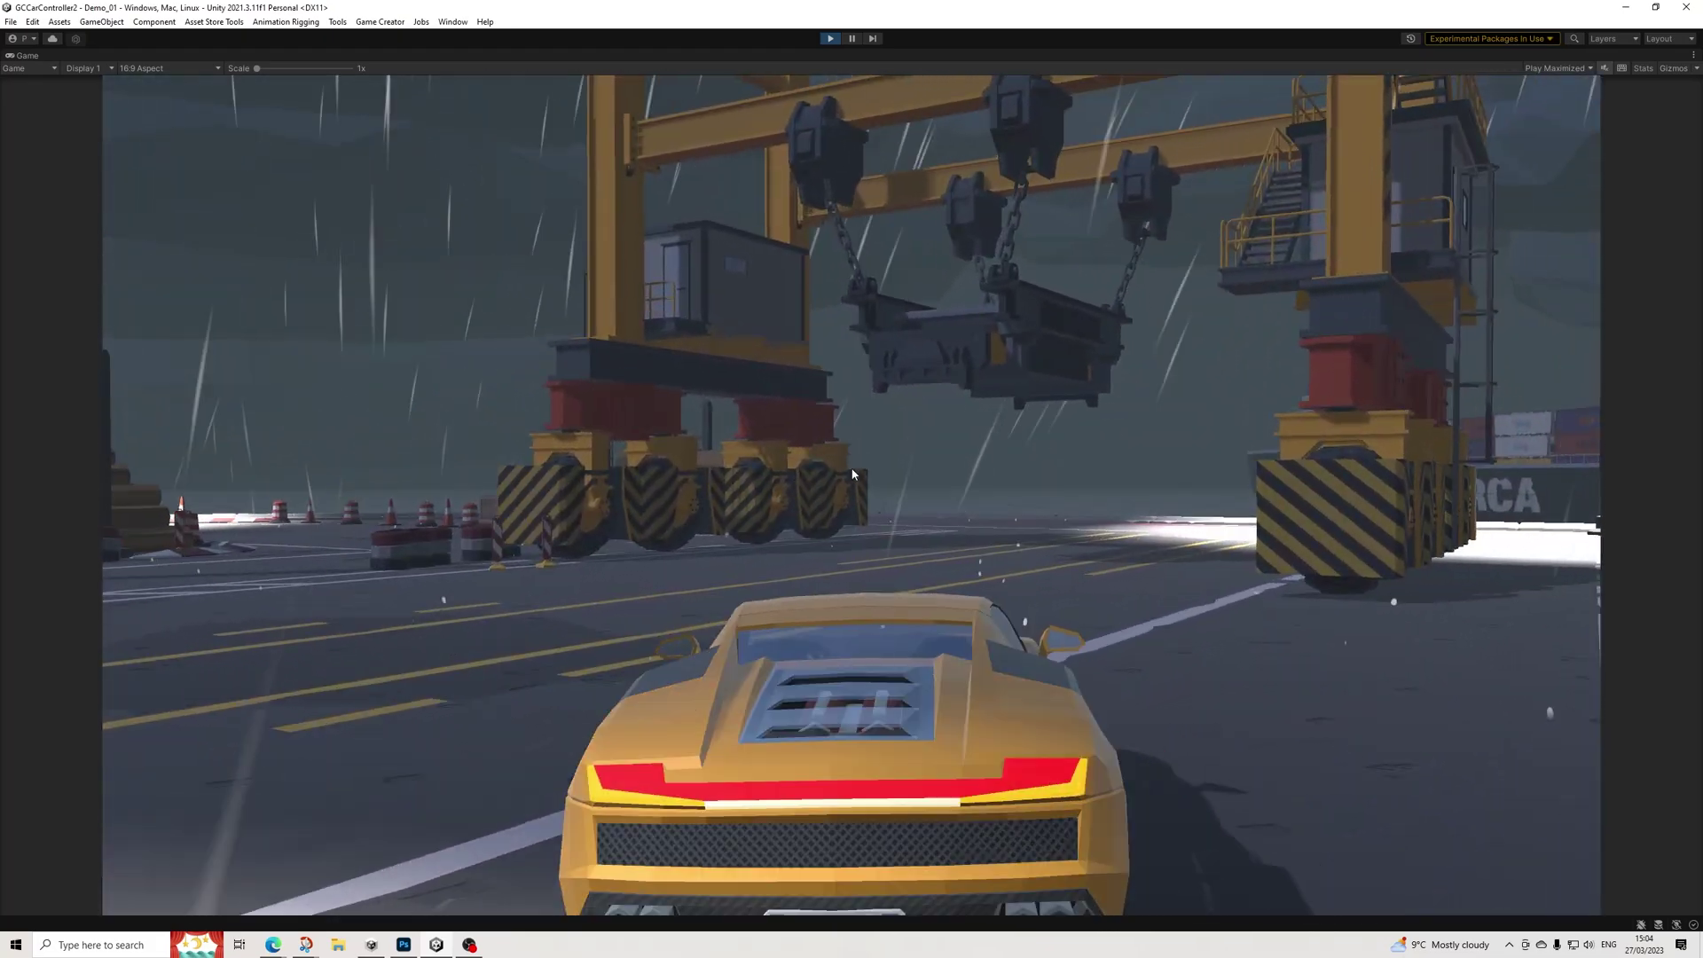
key(d)
key(a)
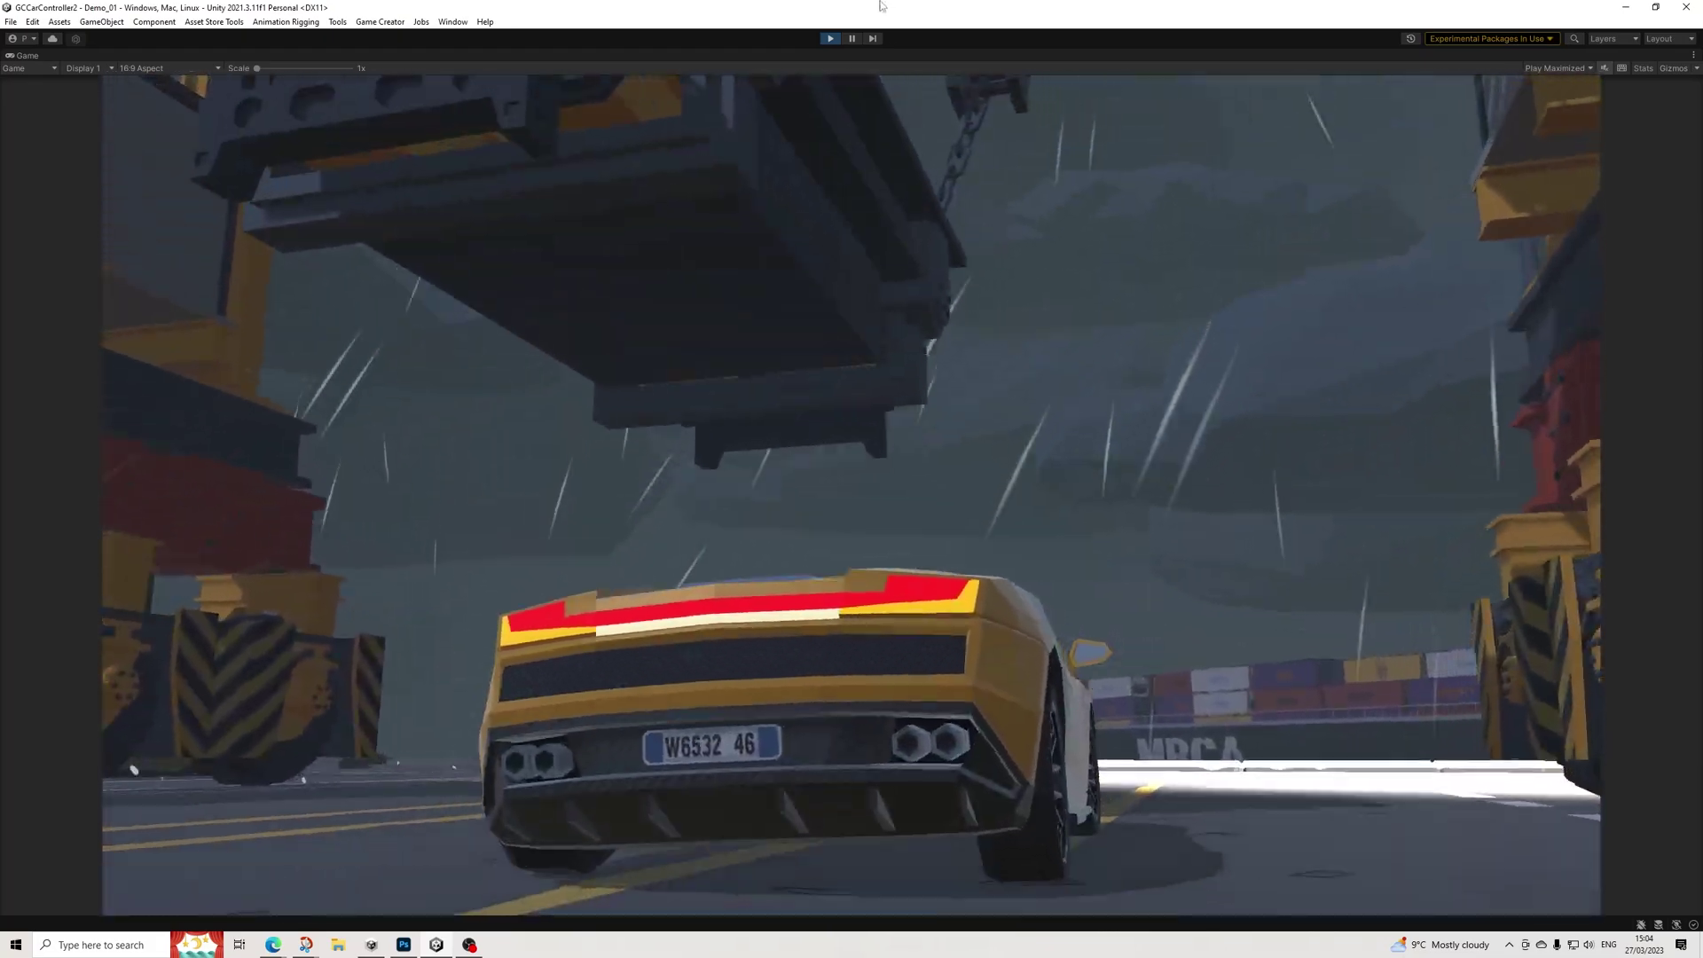
Stop Play mode, give Camera Shot a Zoom Min Distance of 10, and play again
key(ctrl+p)
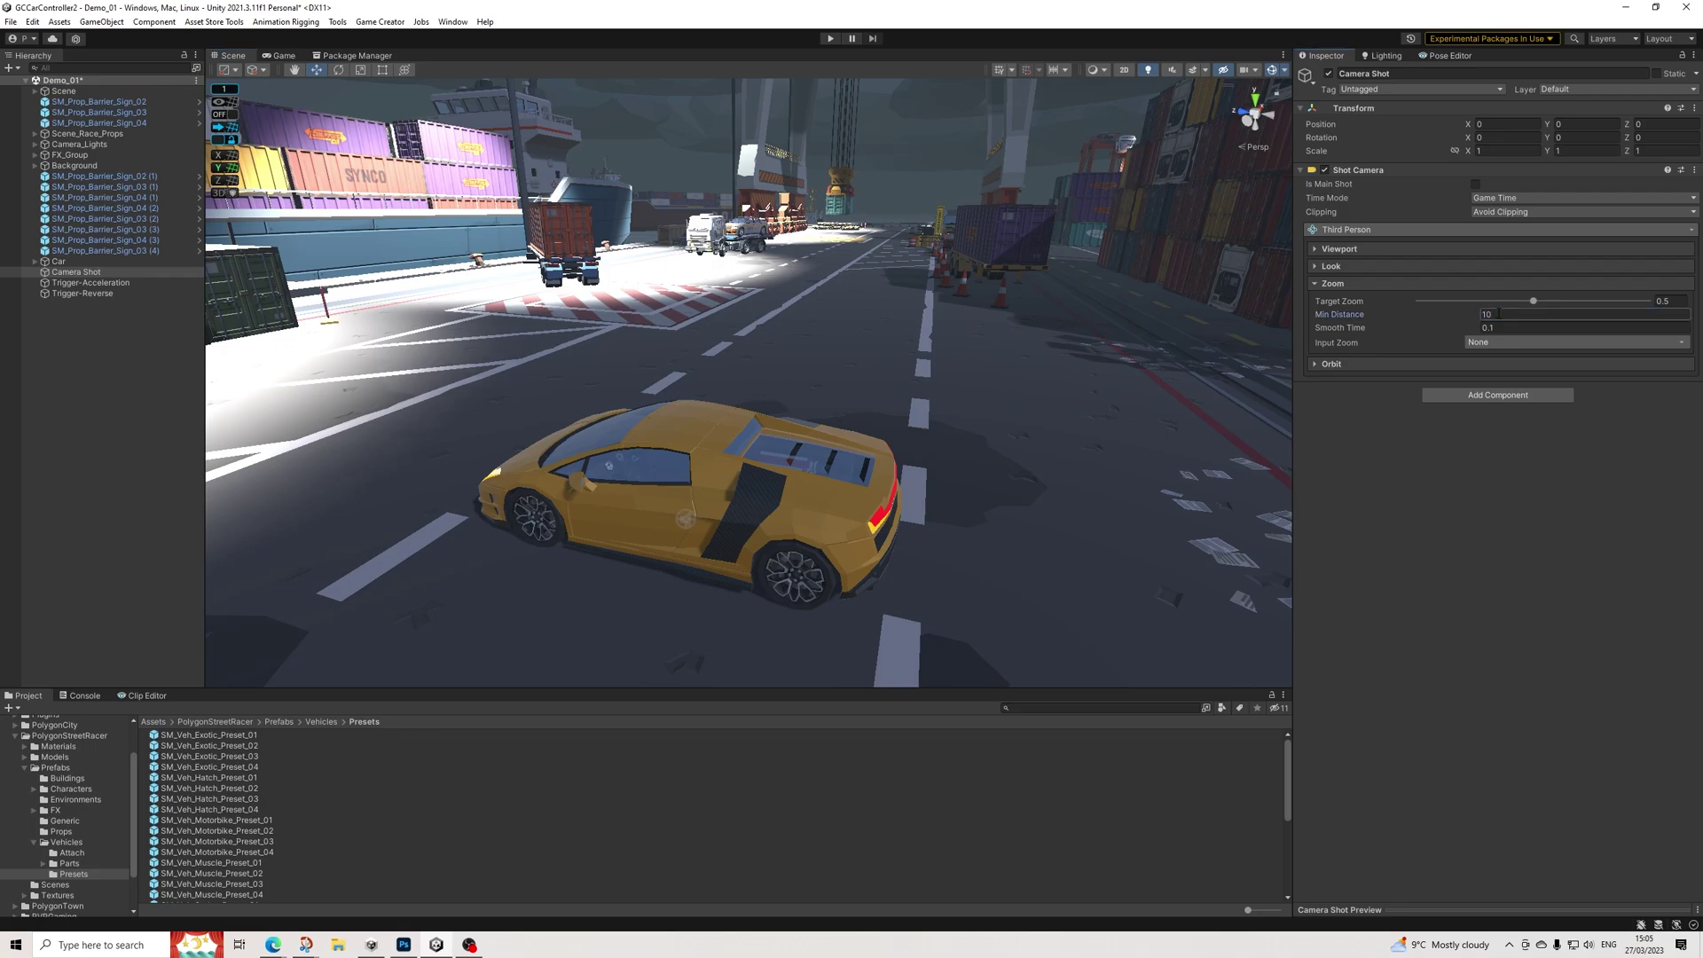
click(830, 39)
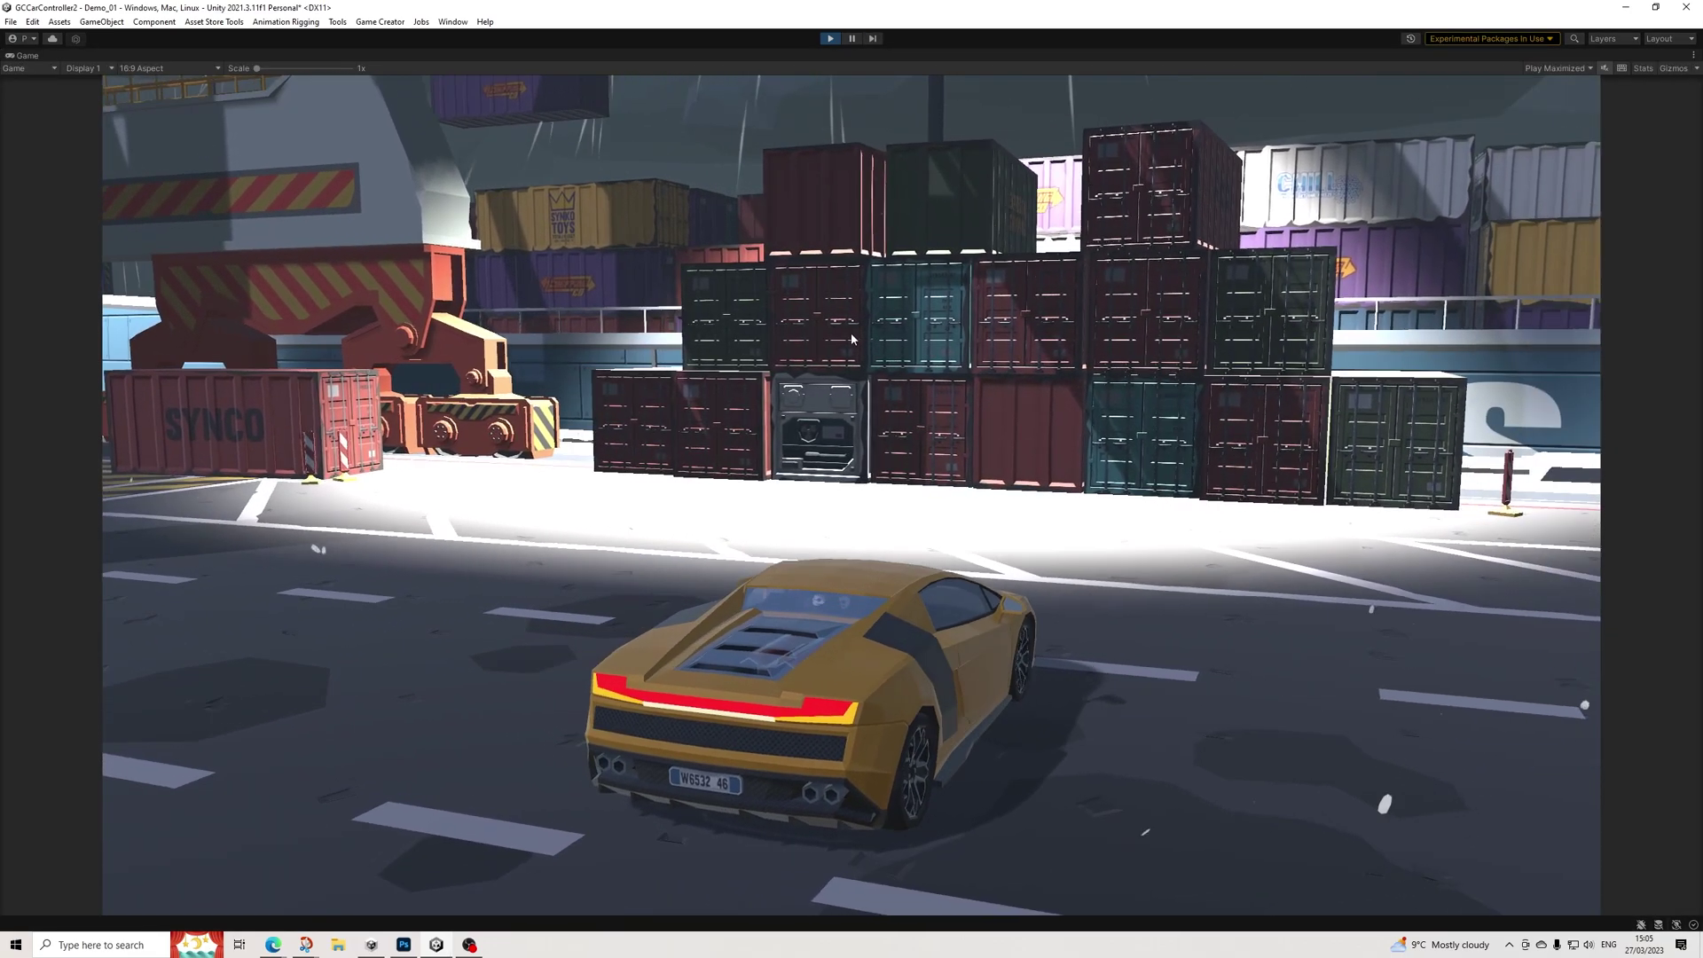
Drive past the SYNCO container, over the bridge through the checkpoint, and between the cranes
key(w)
key(a)
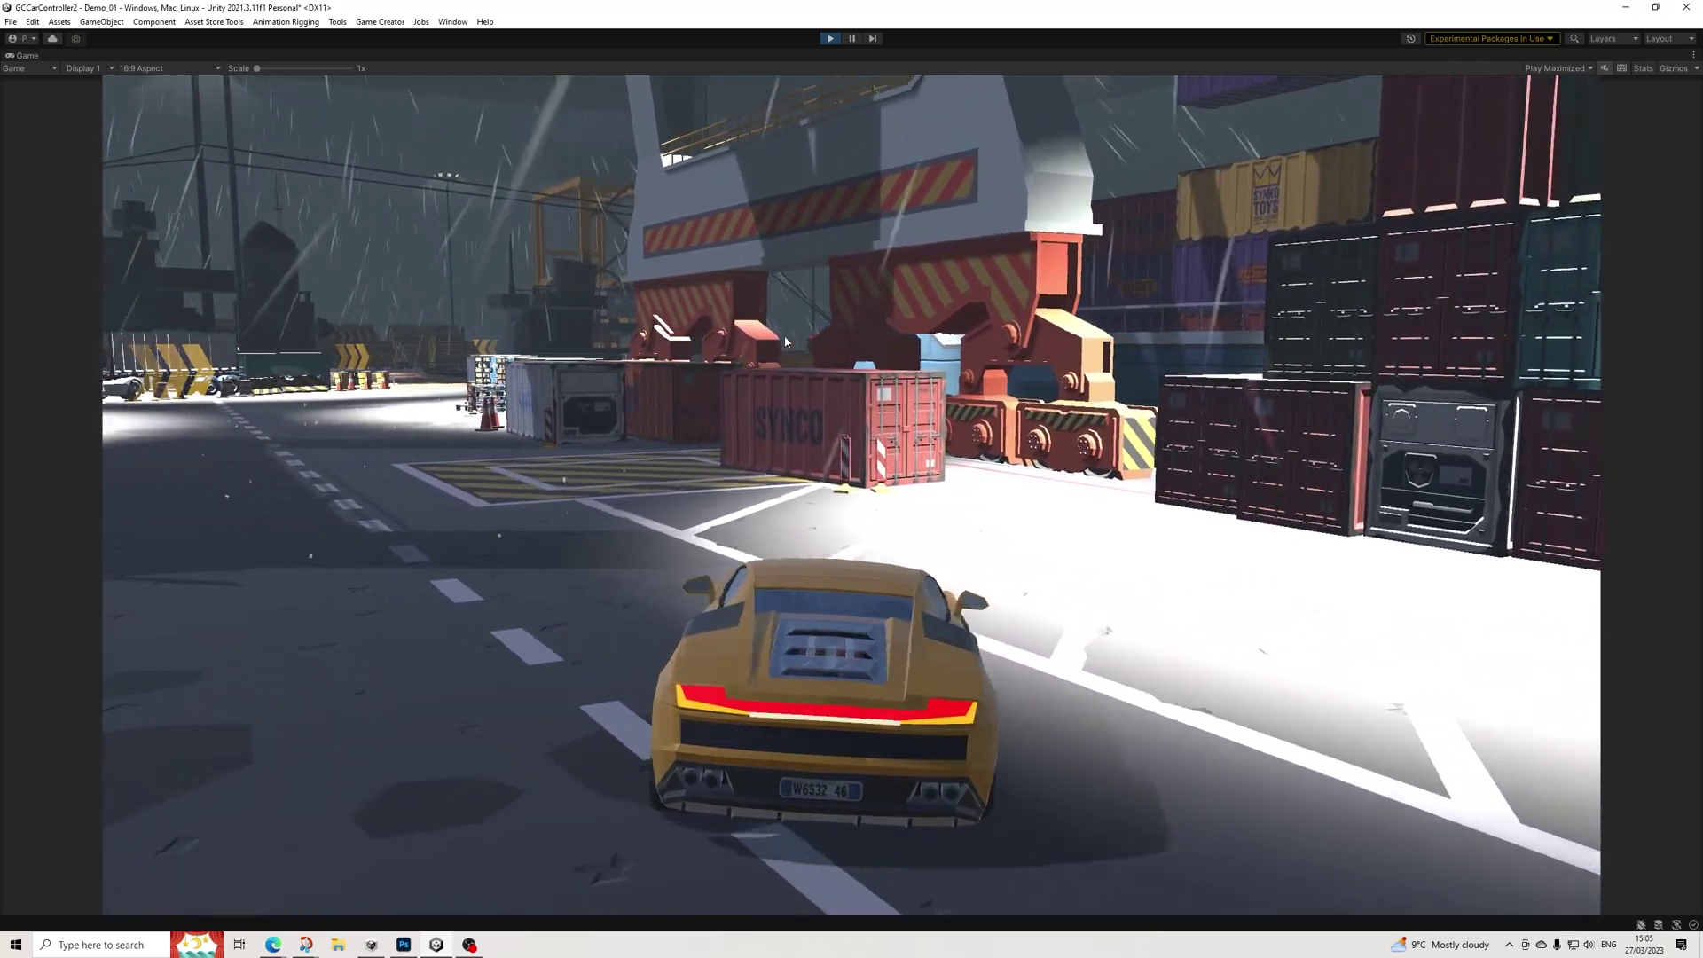
key(a)
key(d)
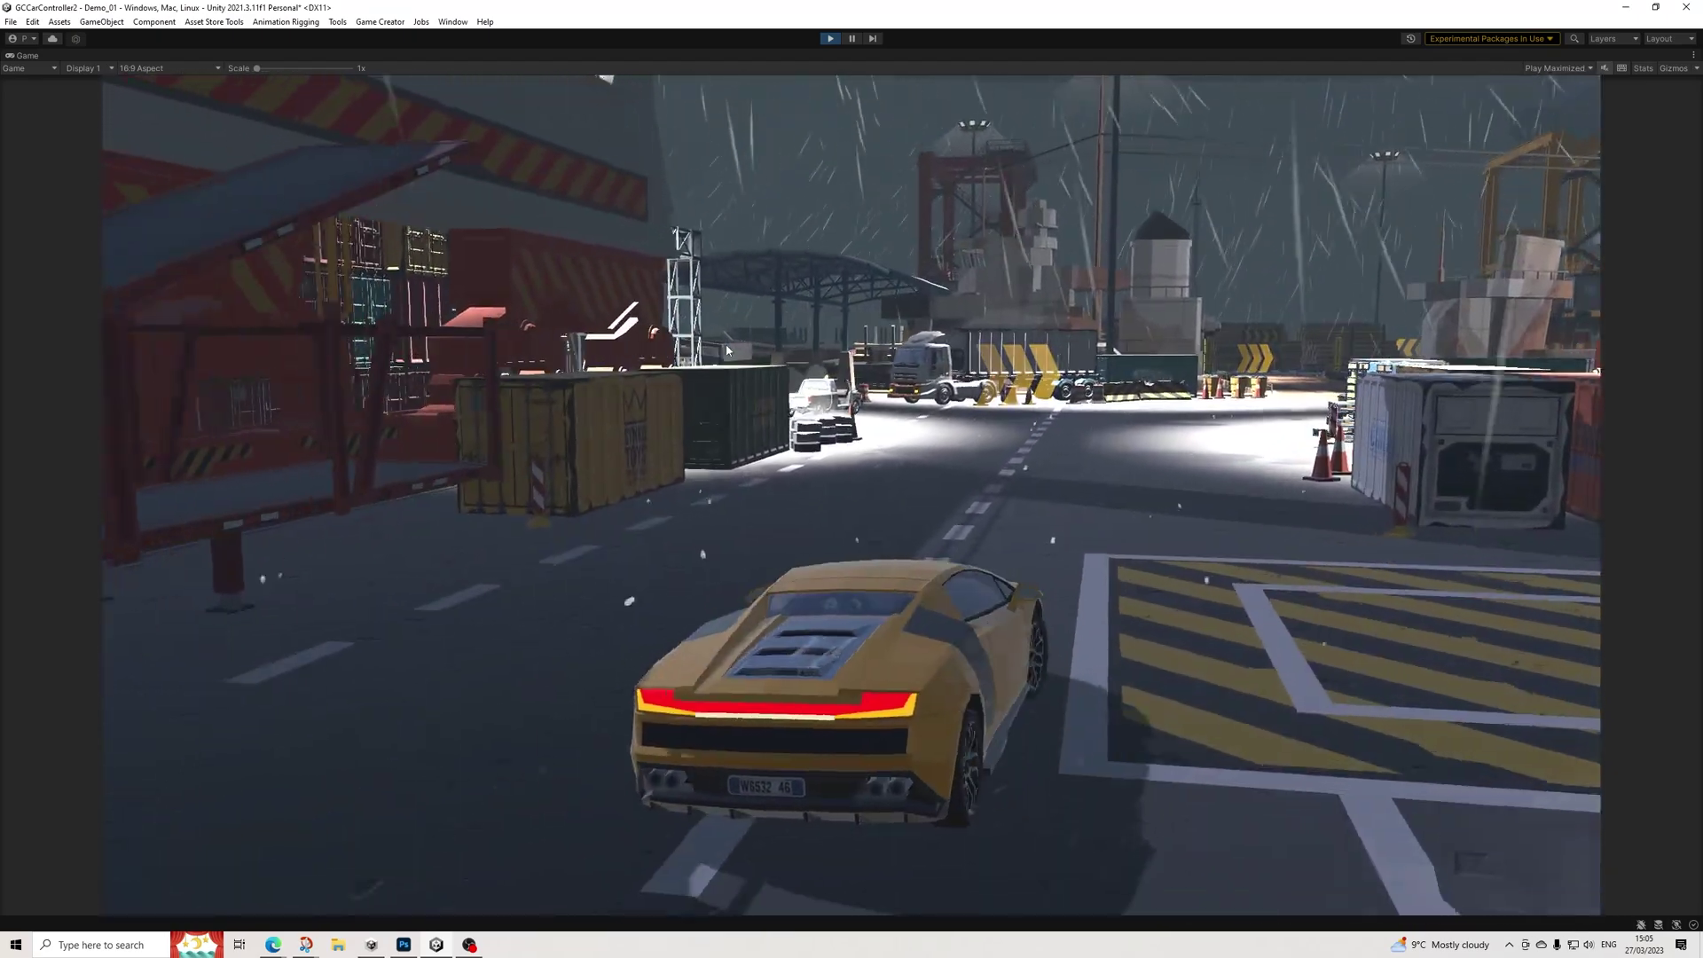
key(w)
key(d)
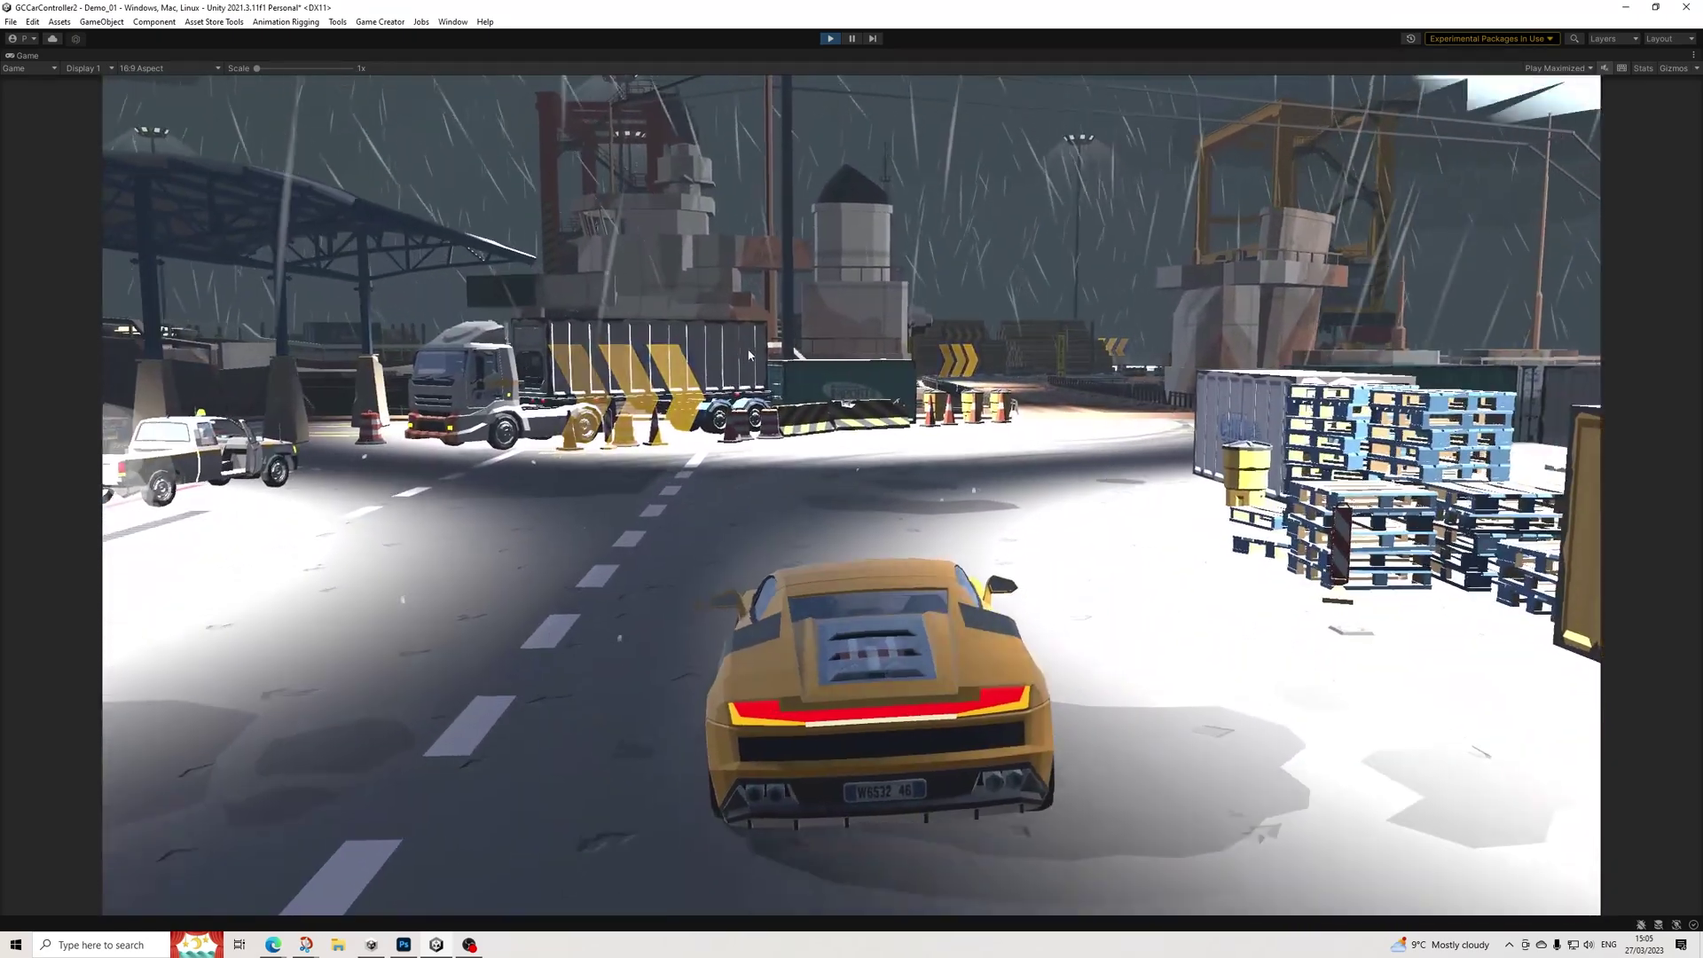
key(w)
key(d)
key(a)
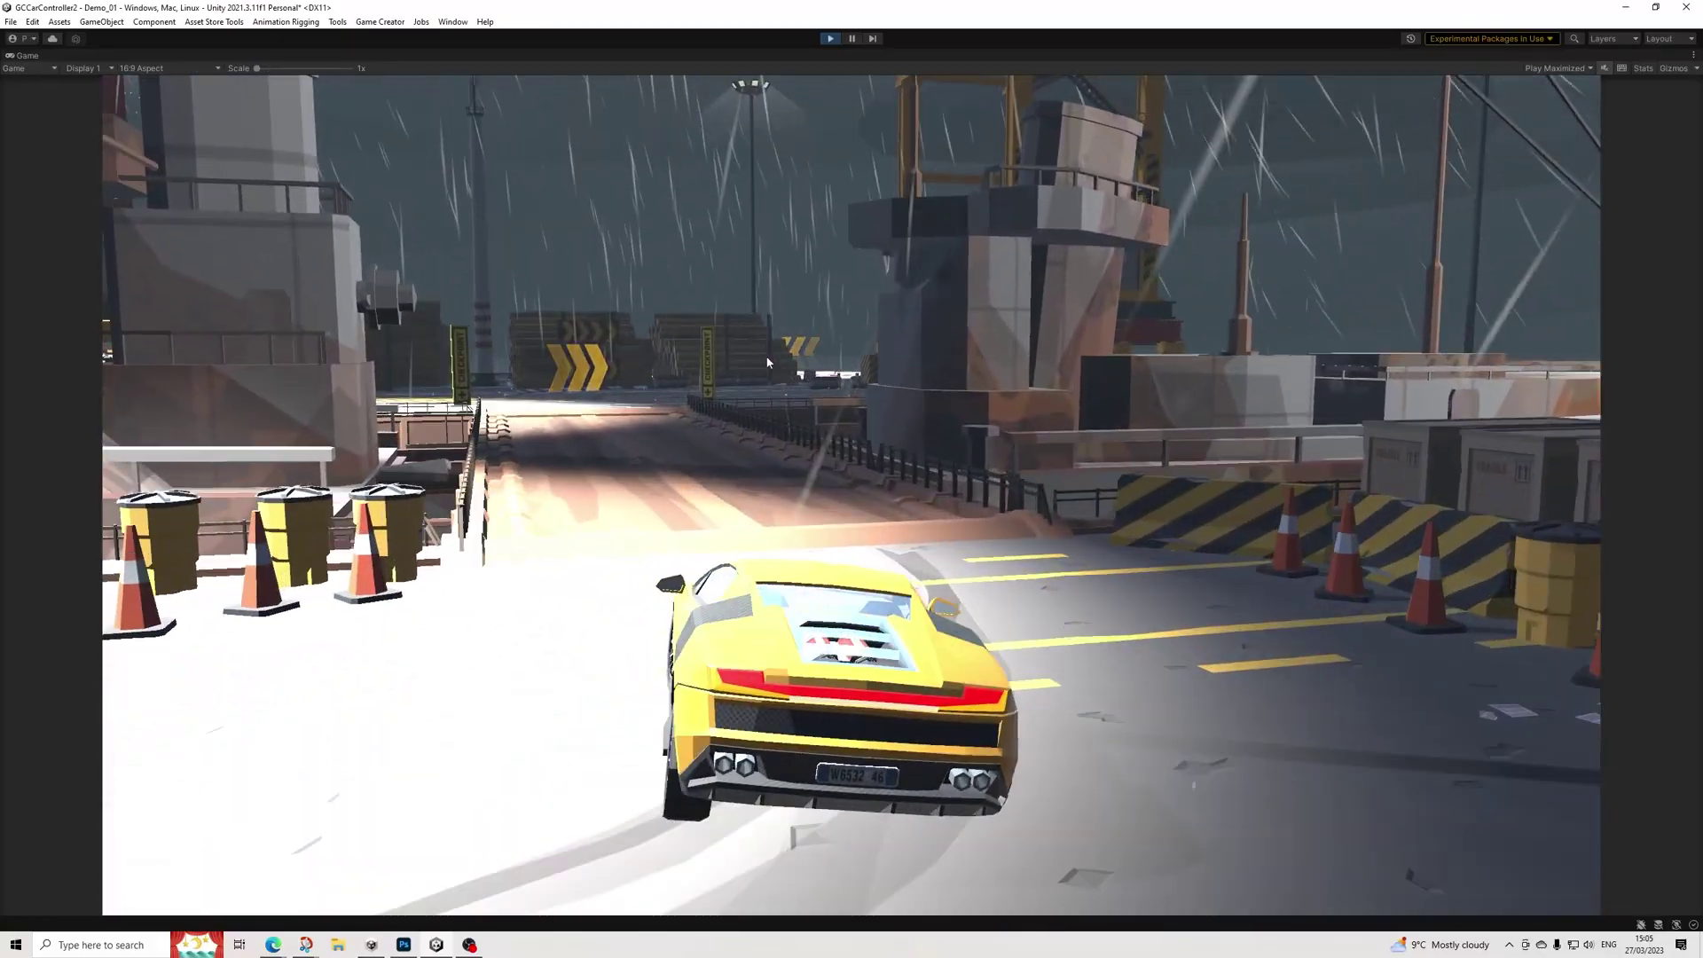
key(w)
key(a)
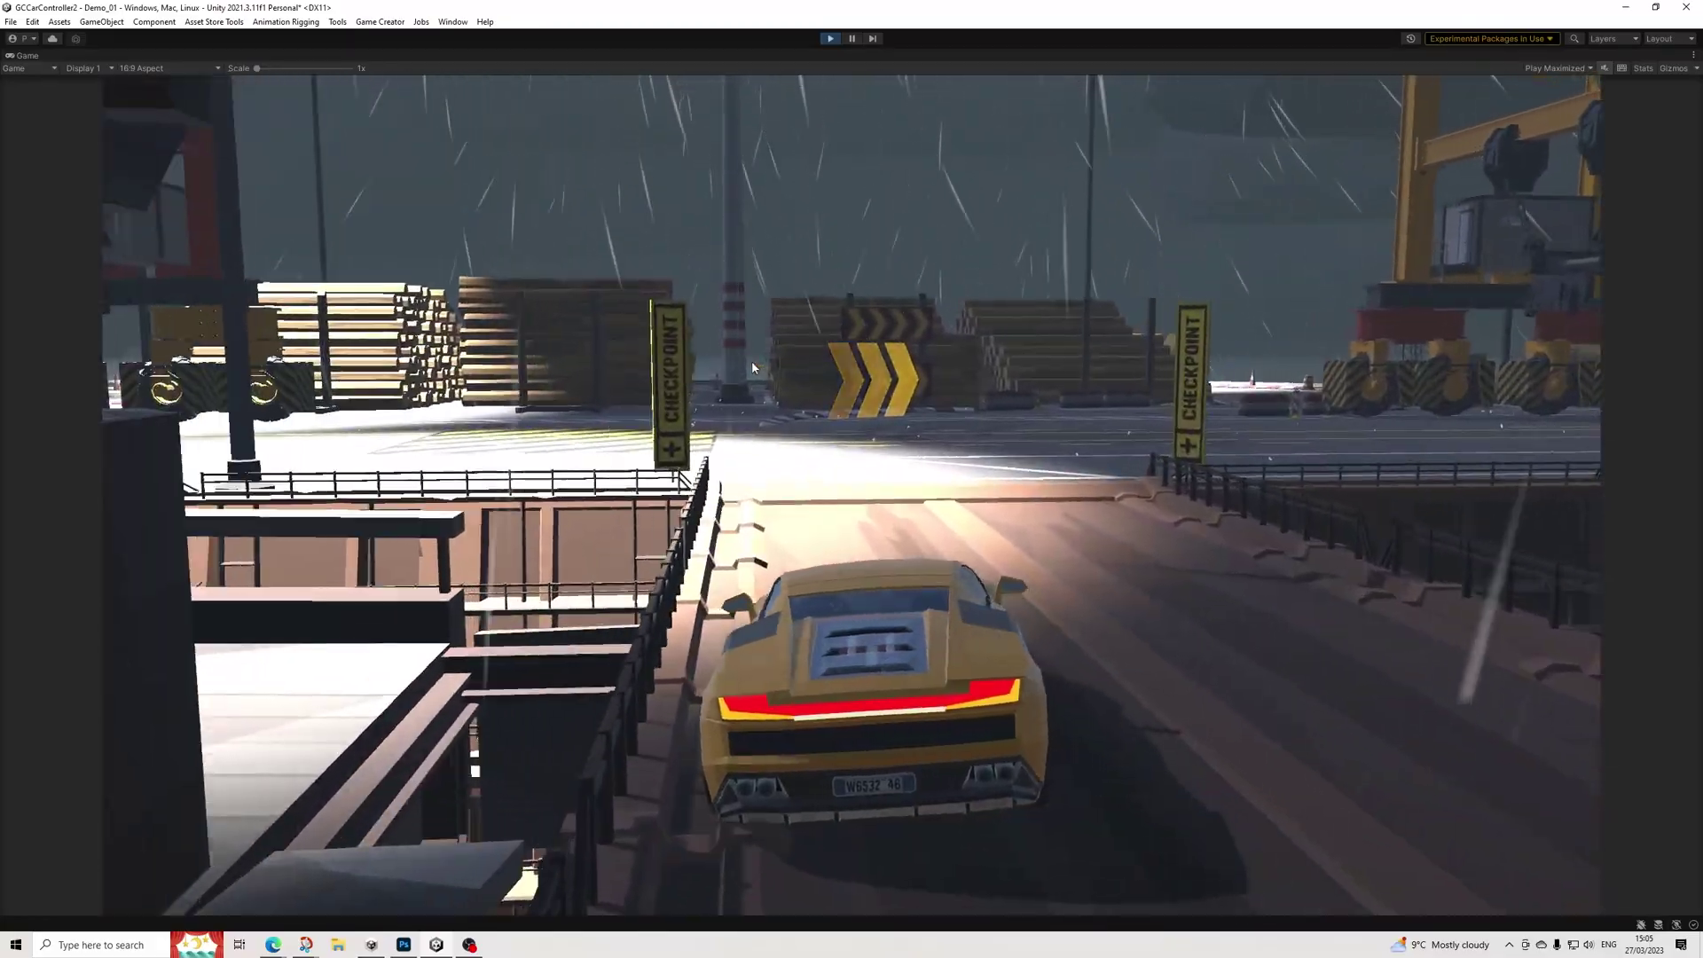
key(w)
key(d)
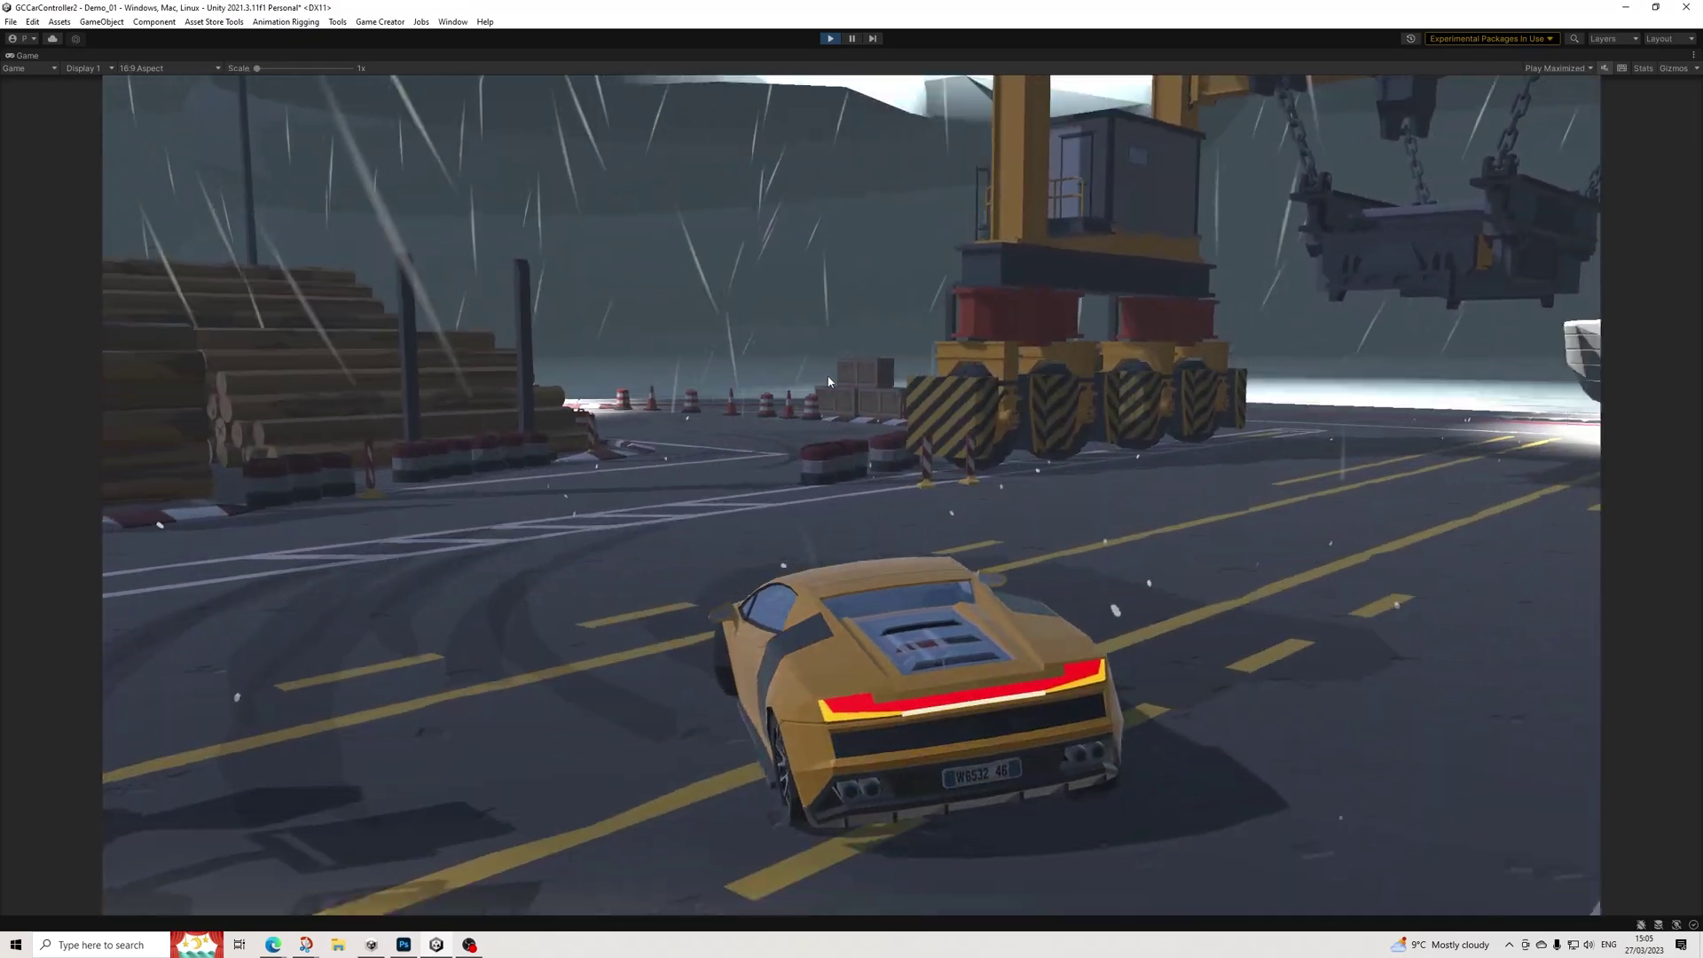
key(w)
key(d)
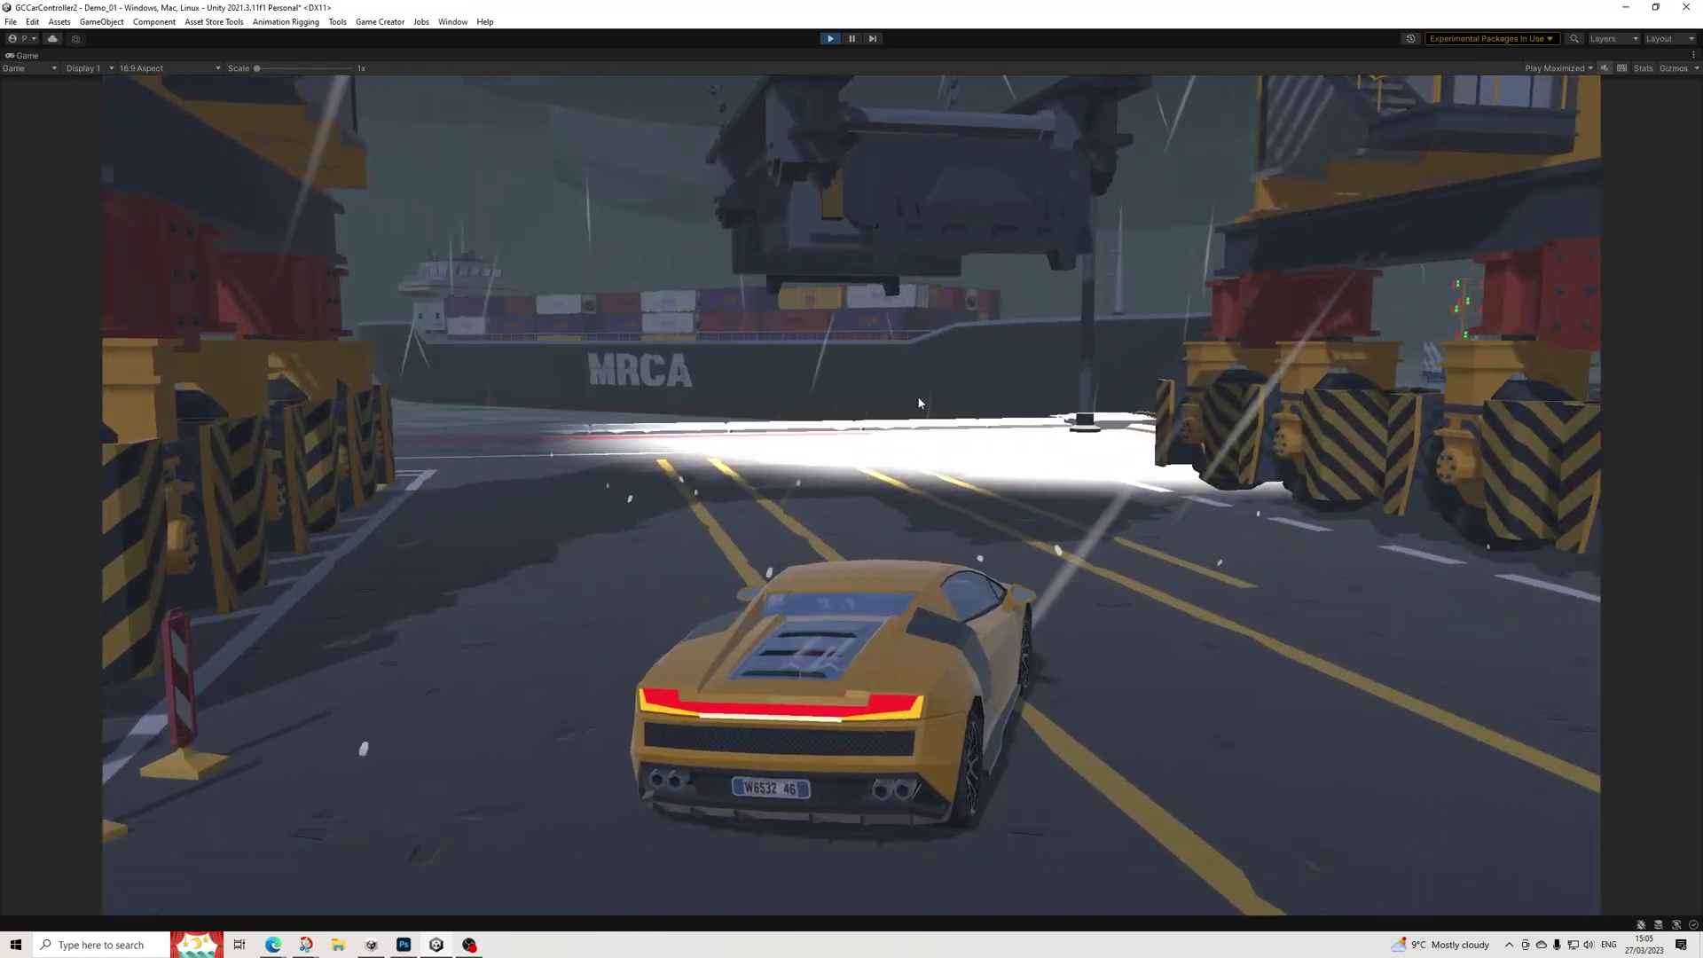
Swing left past the log rack and crates, reversing briefly to reposition the car
key(Up)
key(Left)
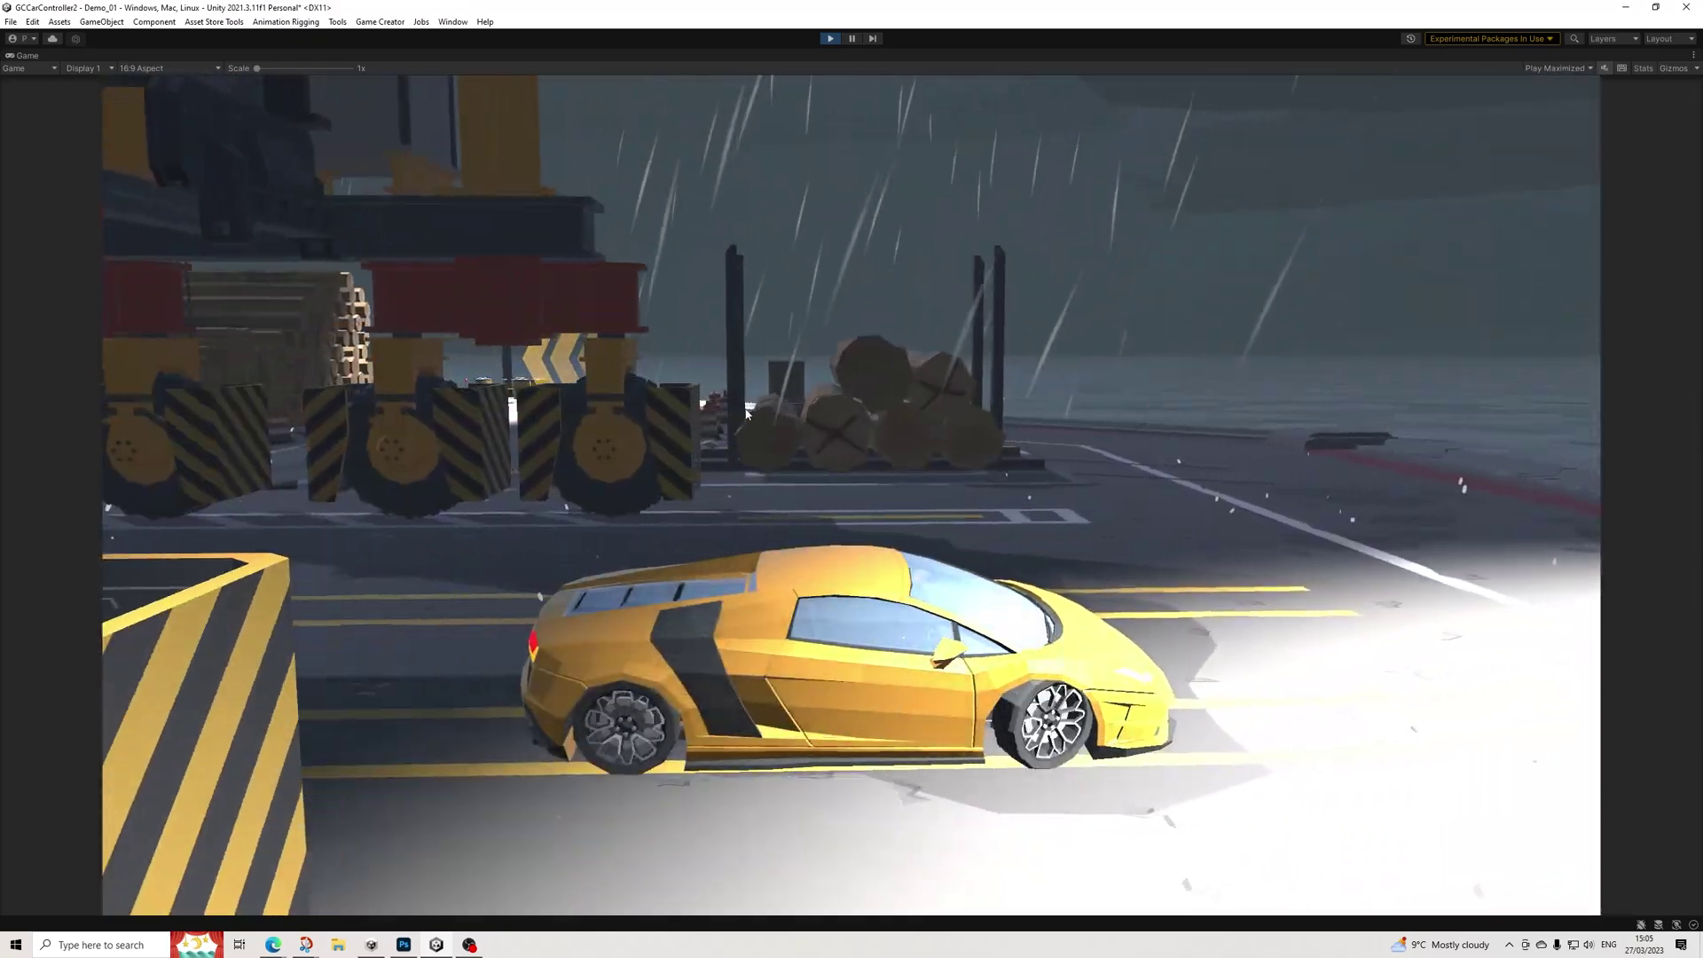
key(w)
key(a)
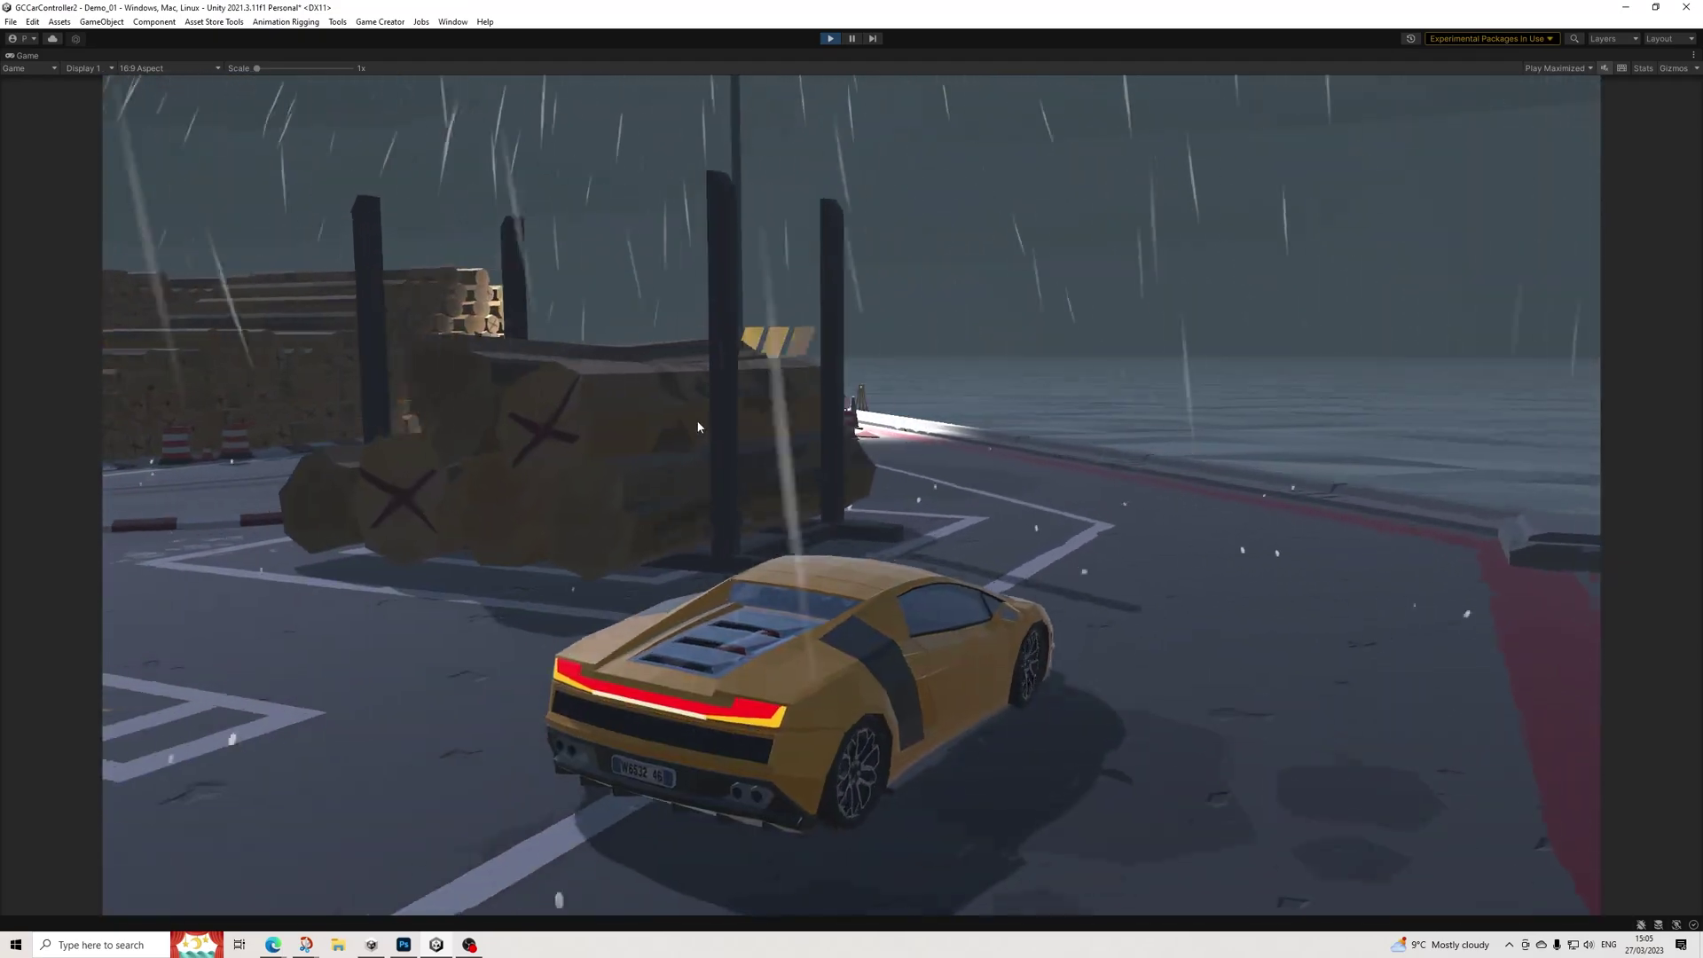
key(w)
key(a)
key(w)
key(a)
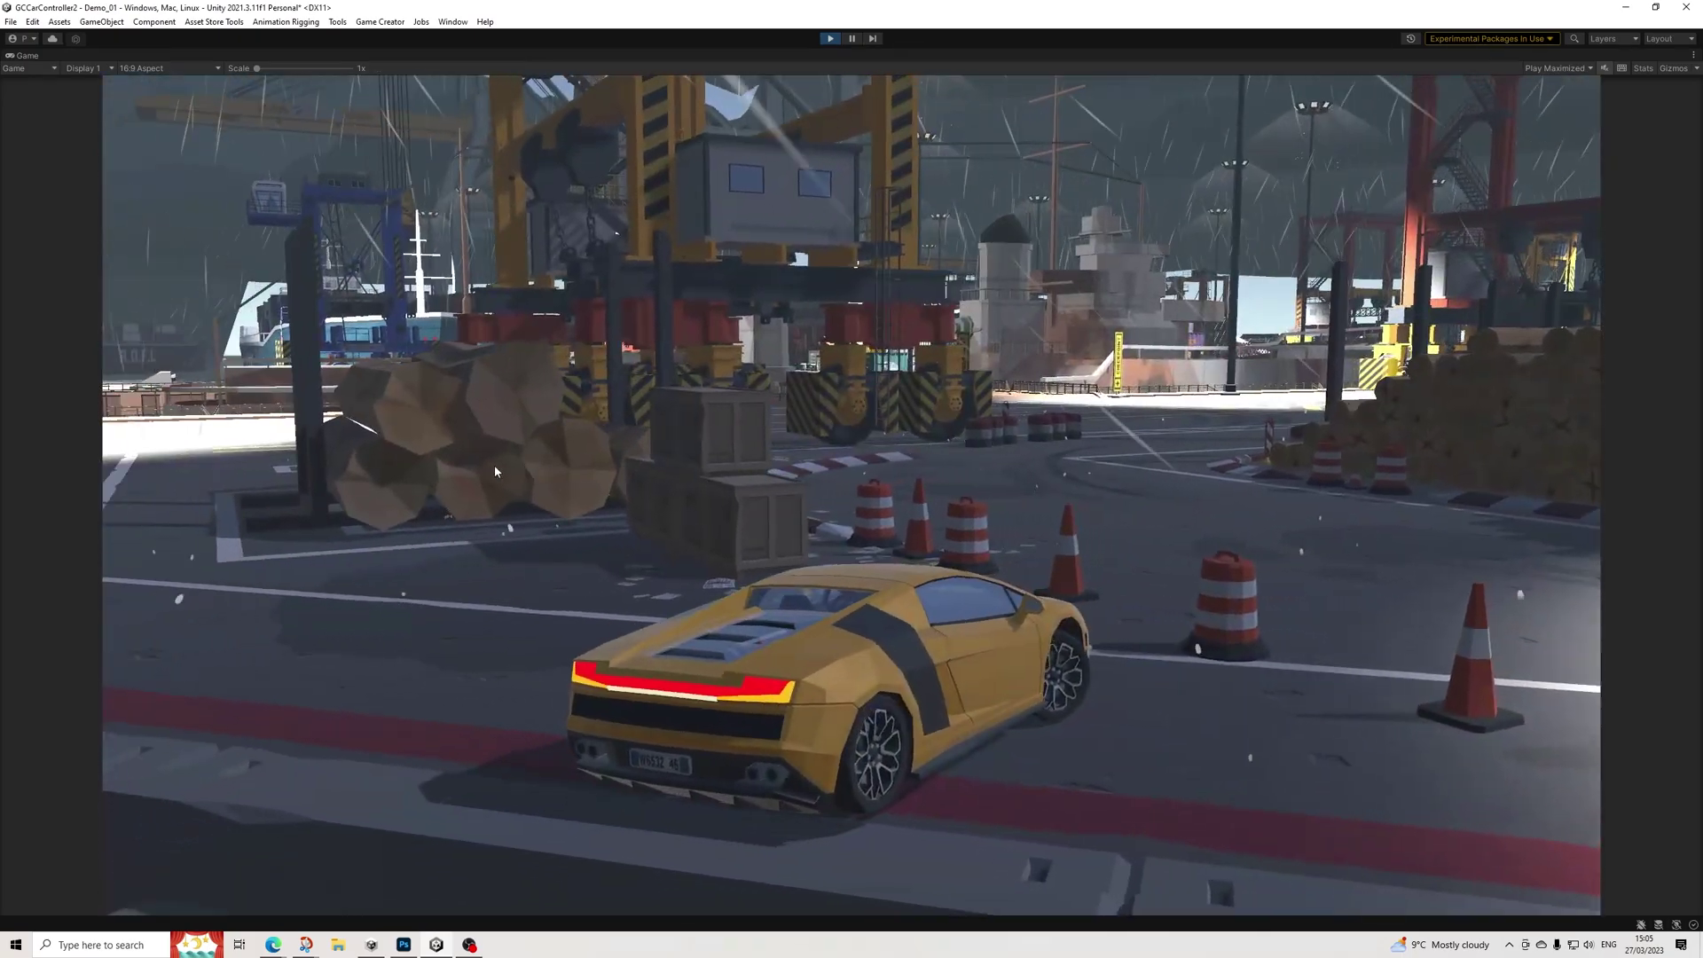
key(w)
key(a)
key(Up)
key(Left)
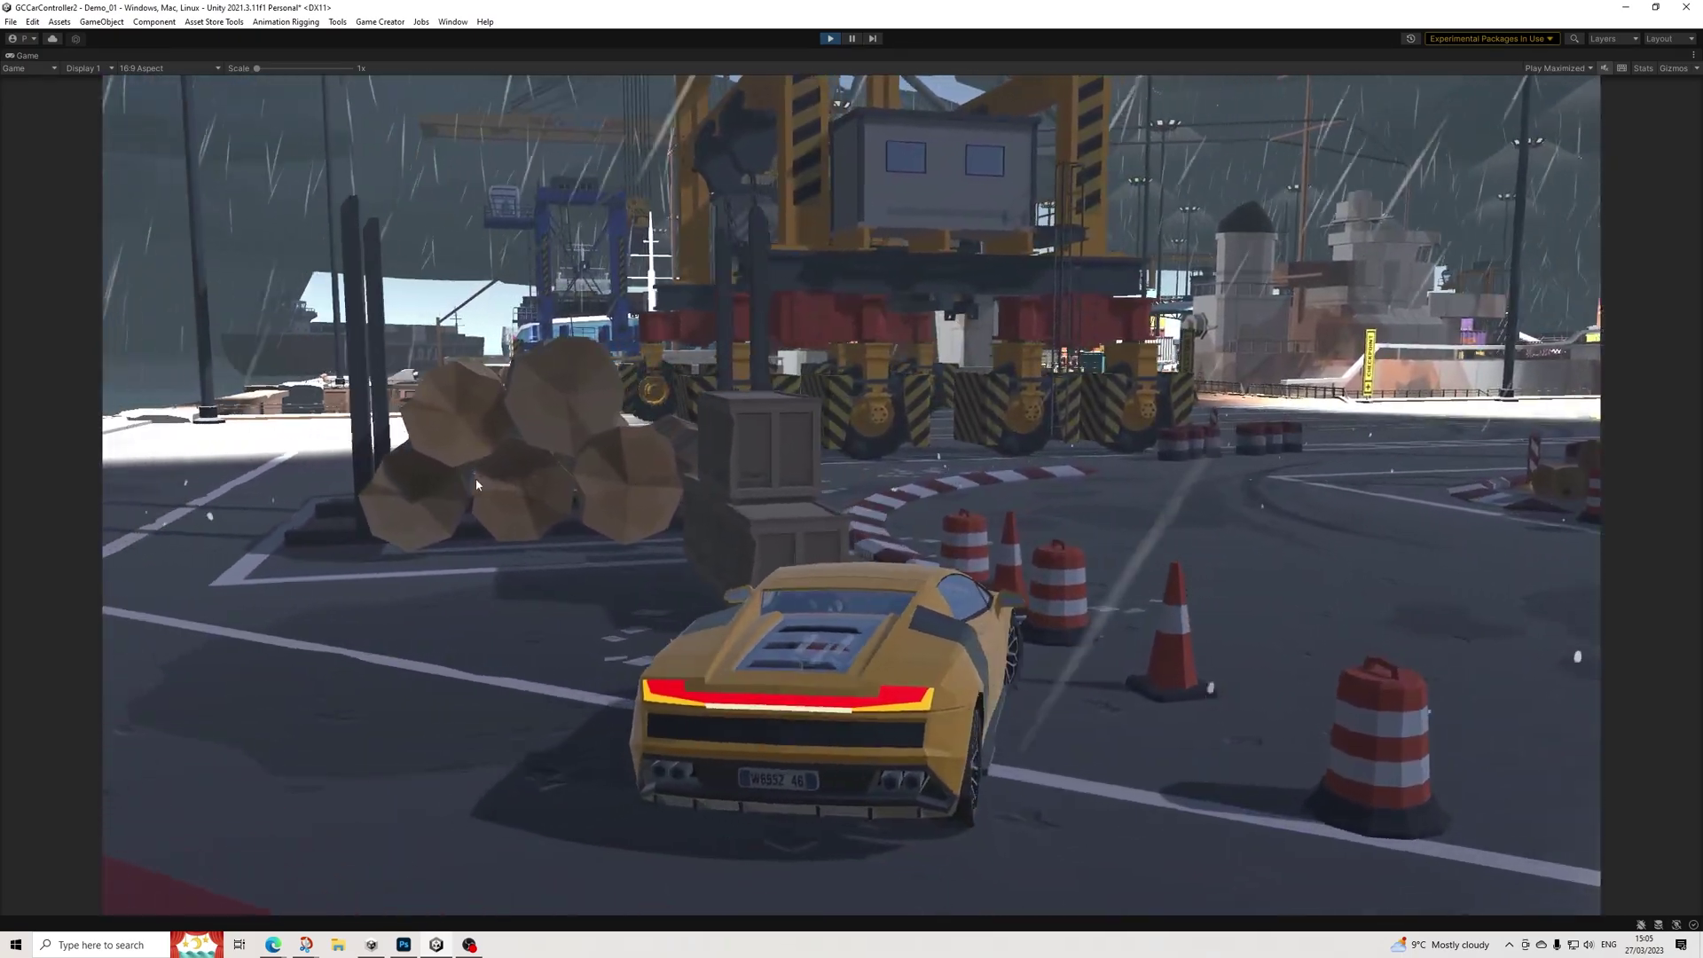
key(s)
key(d)
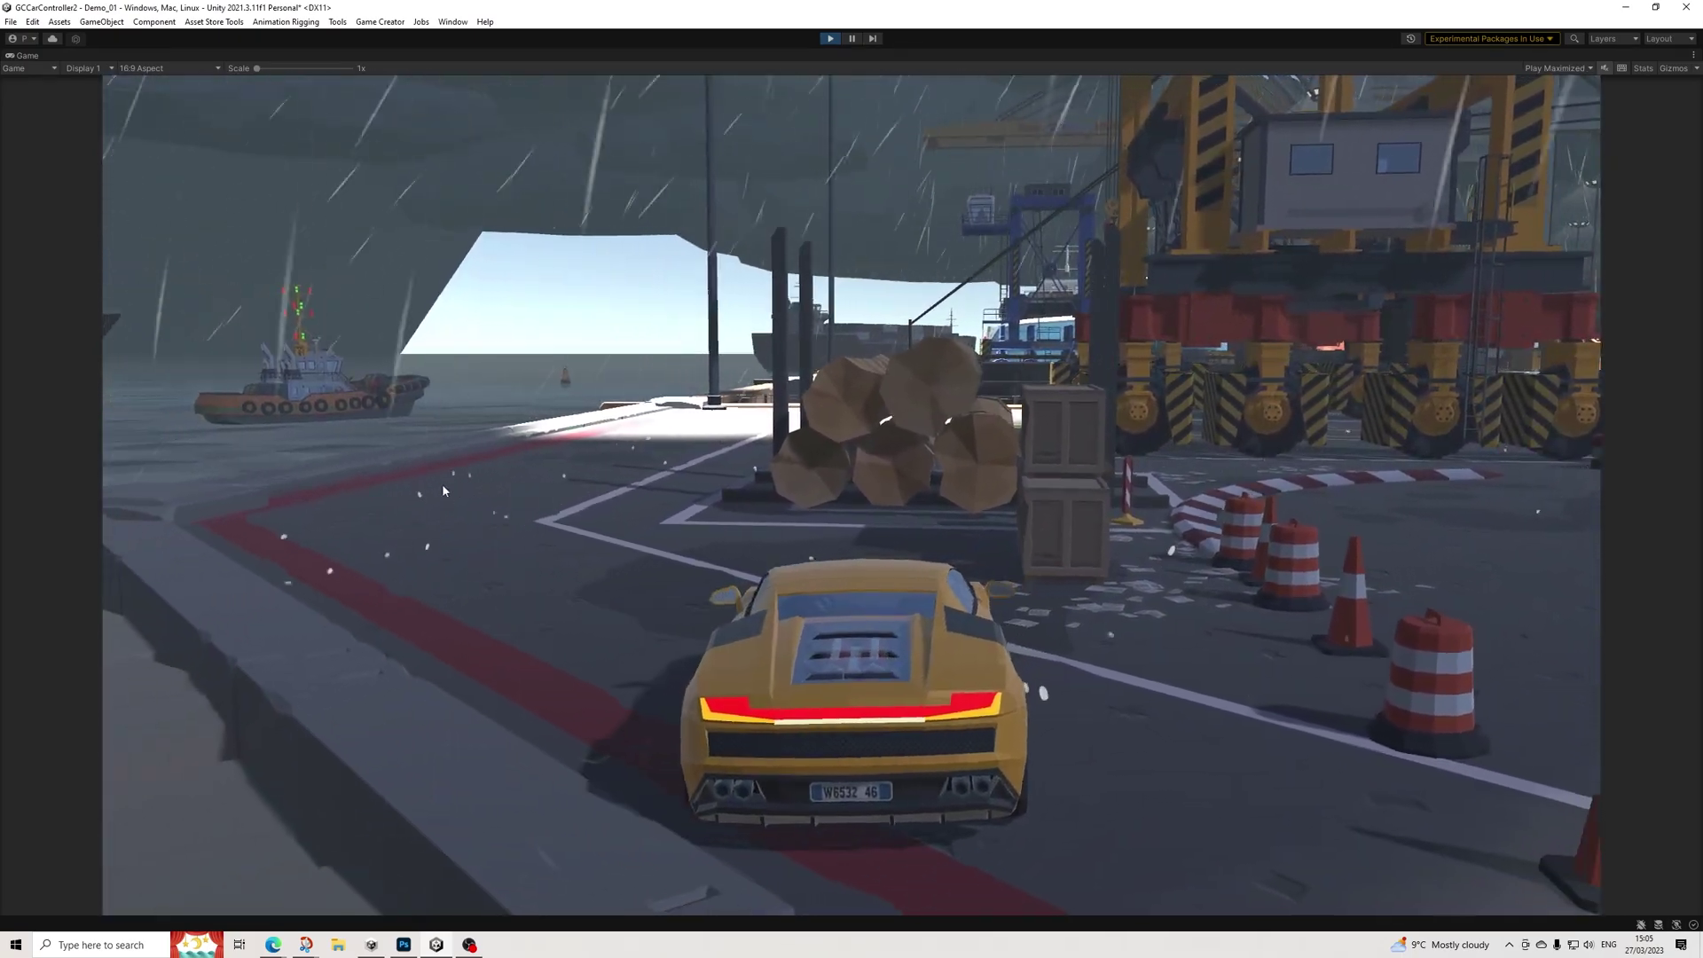
key(w)
Drive along the pier, past the crane and timber ramps, then back away from the log piles
key(Up)
key(Left)
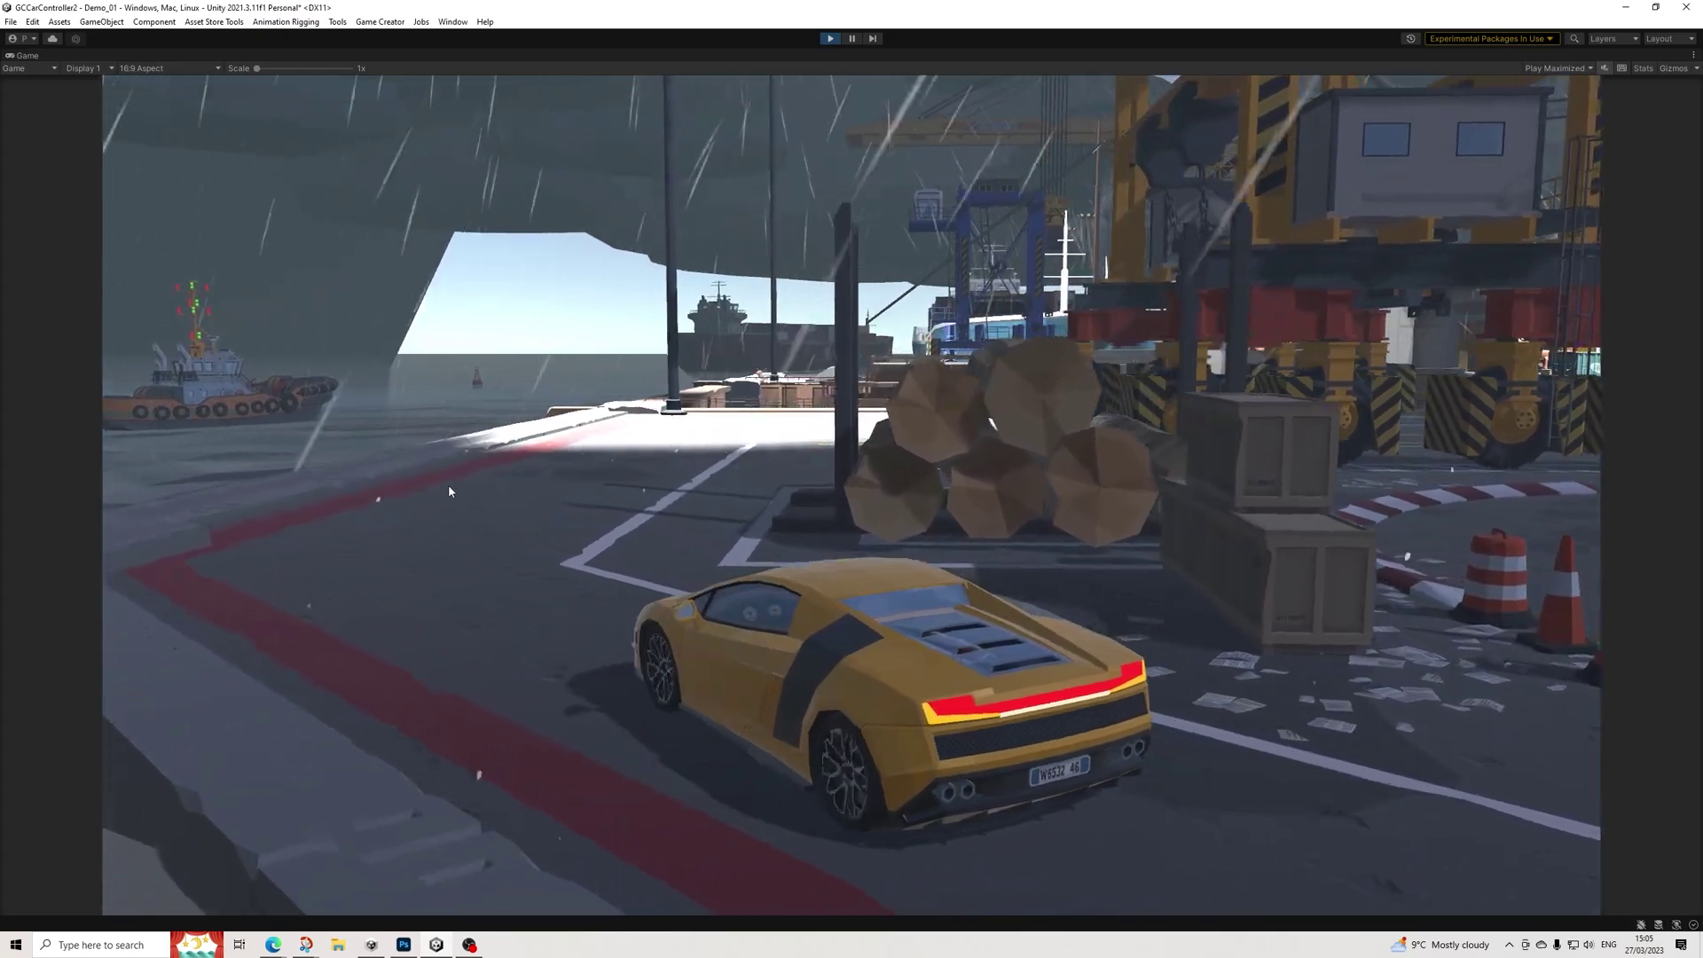
key(Up)
key(Right)
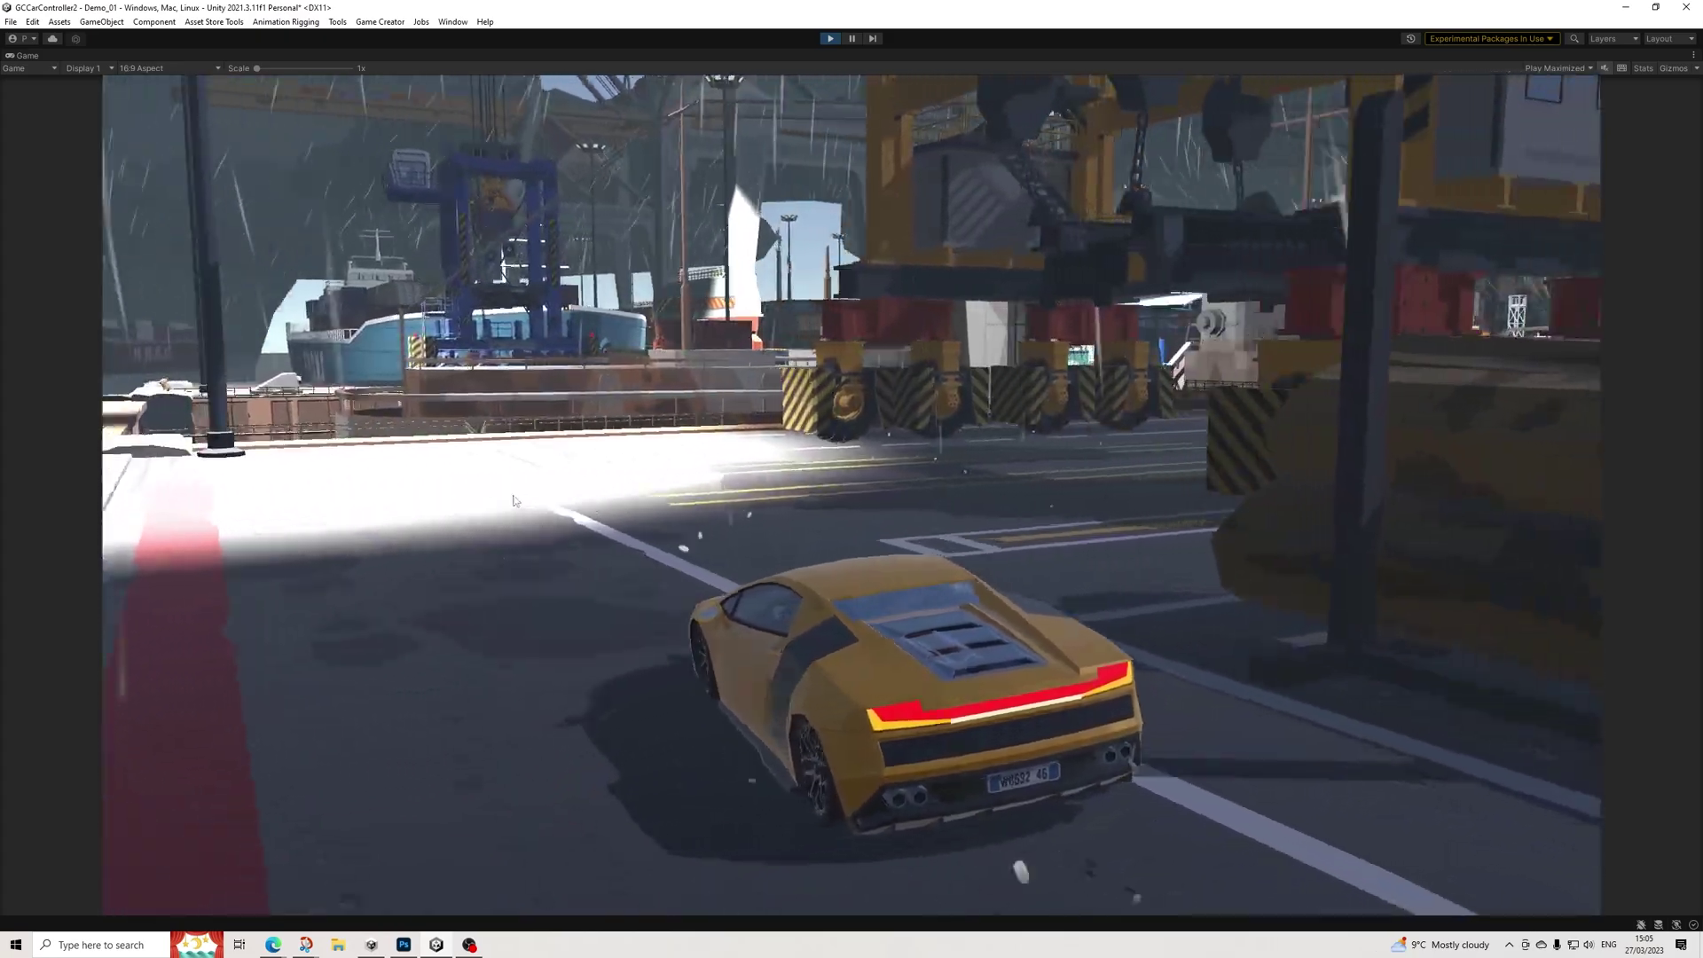
key(Up)
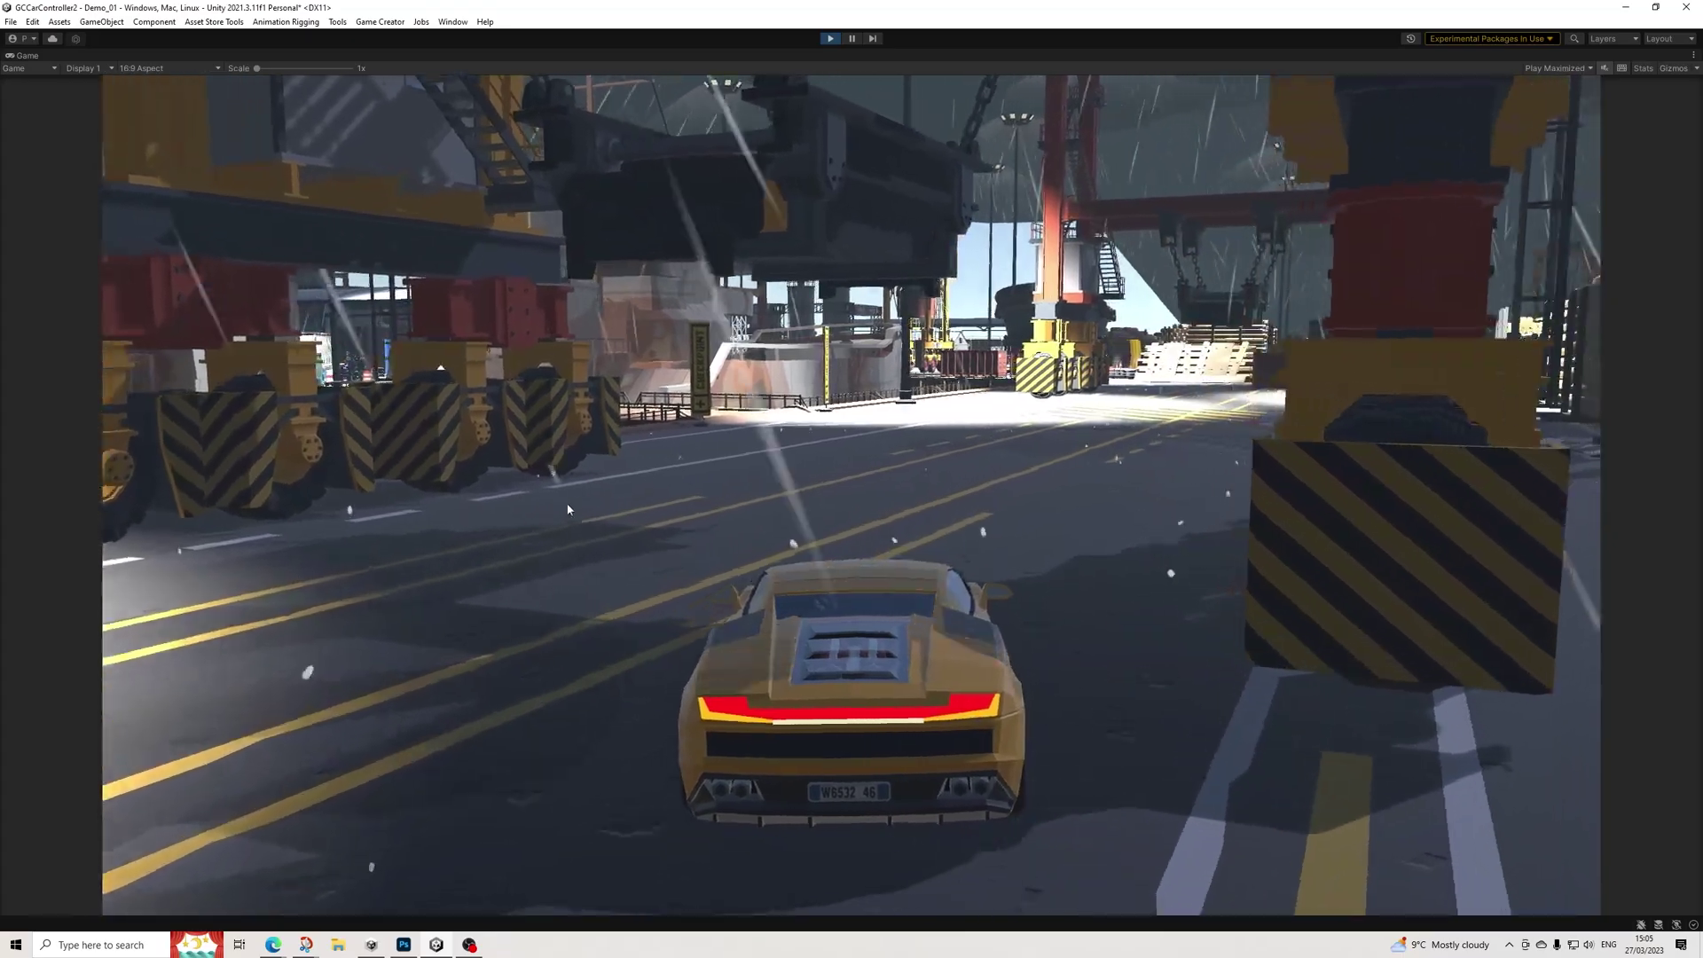
key(Left)
key(Up)
key(Left)
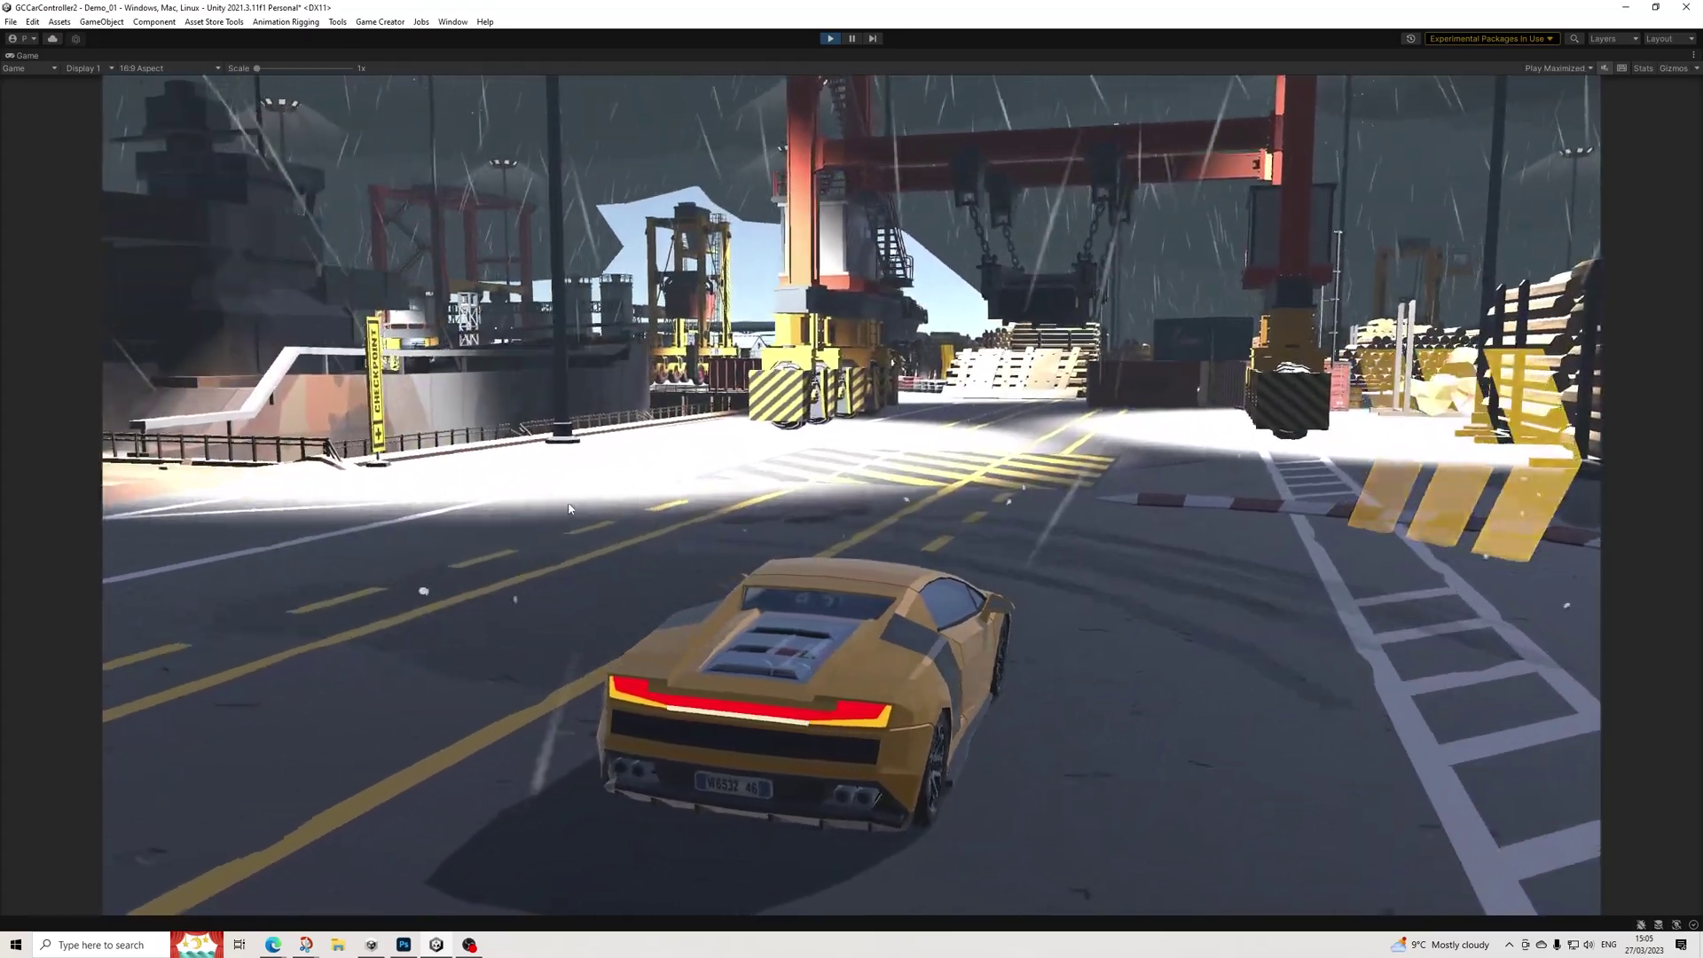
key(Up)
key(Right)
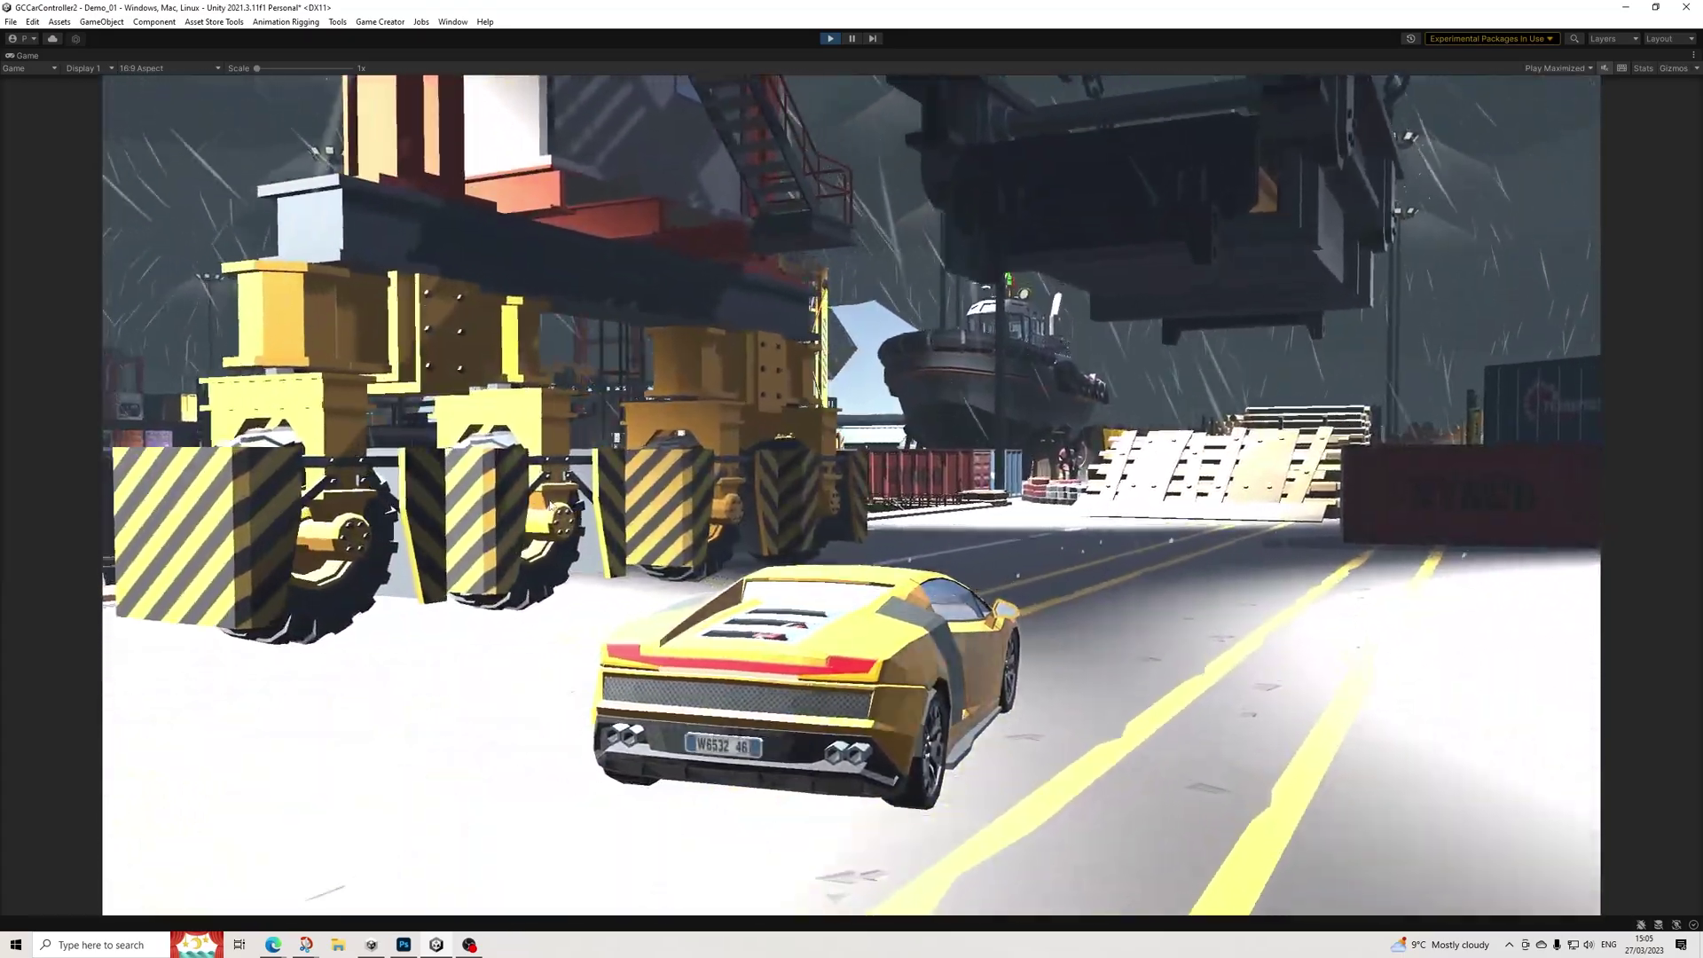
key(Up)
key(Right)
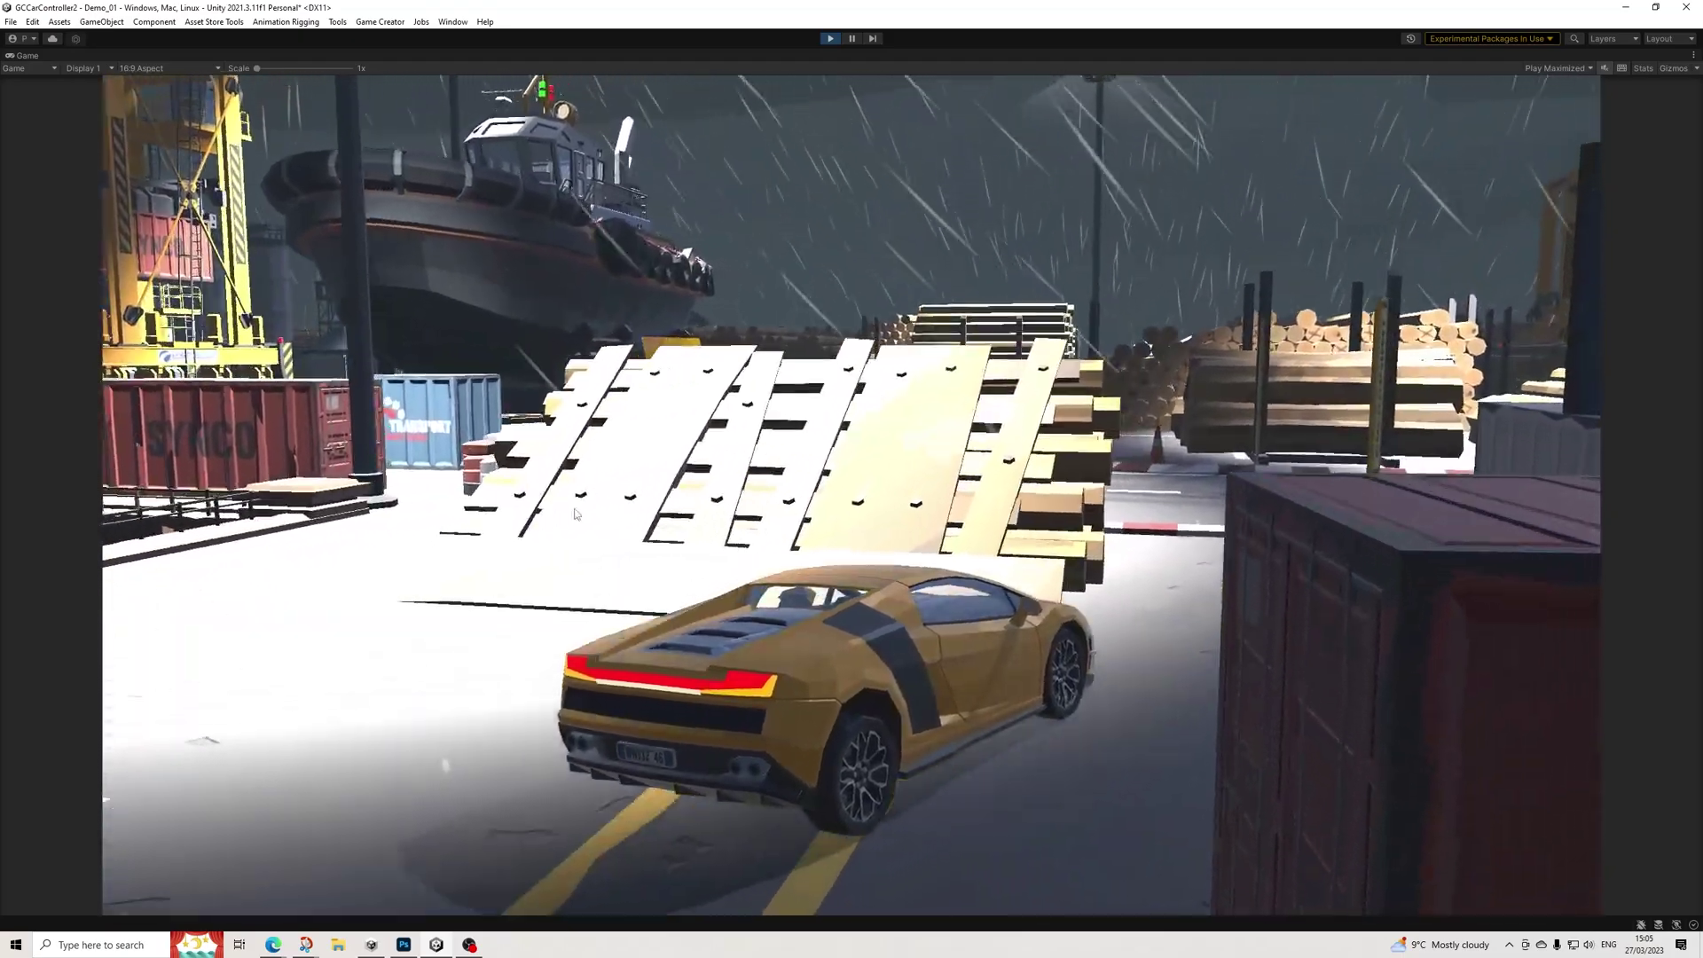
key(Down)
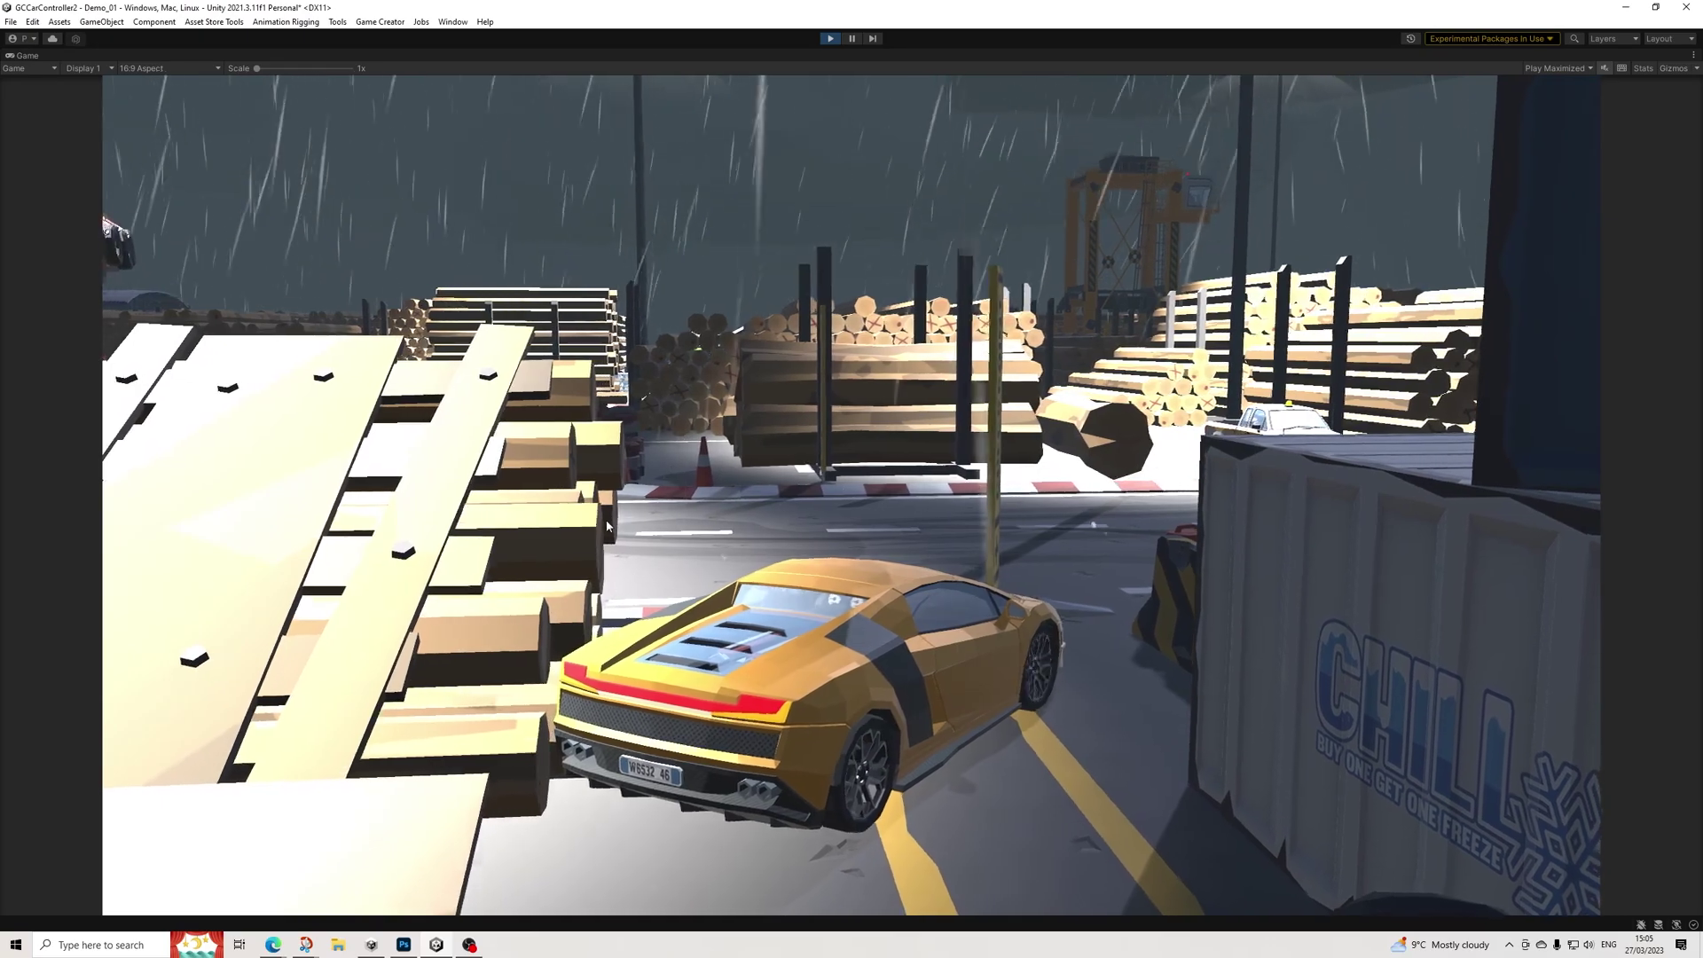
key(Down)
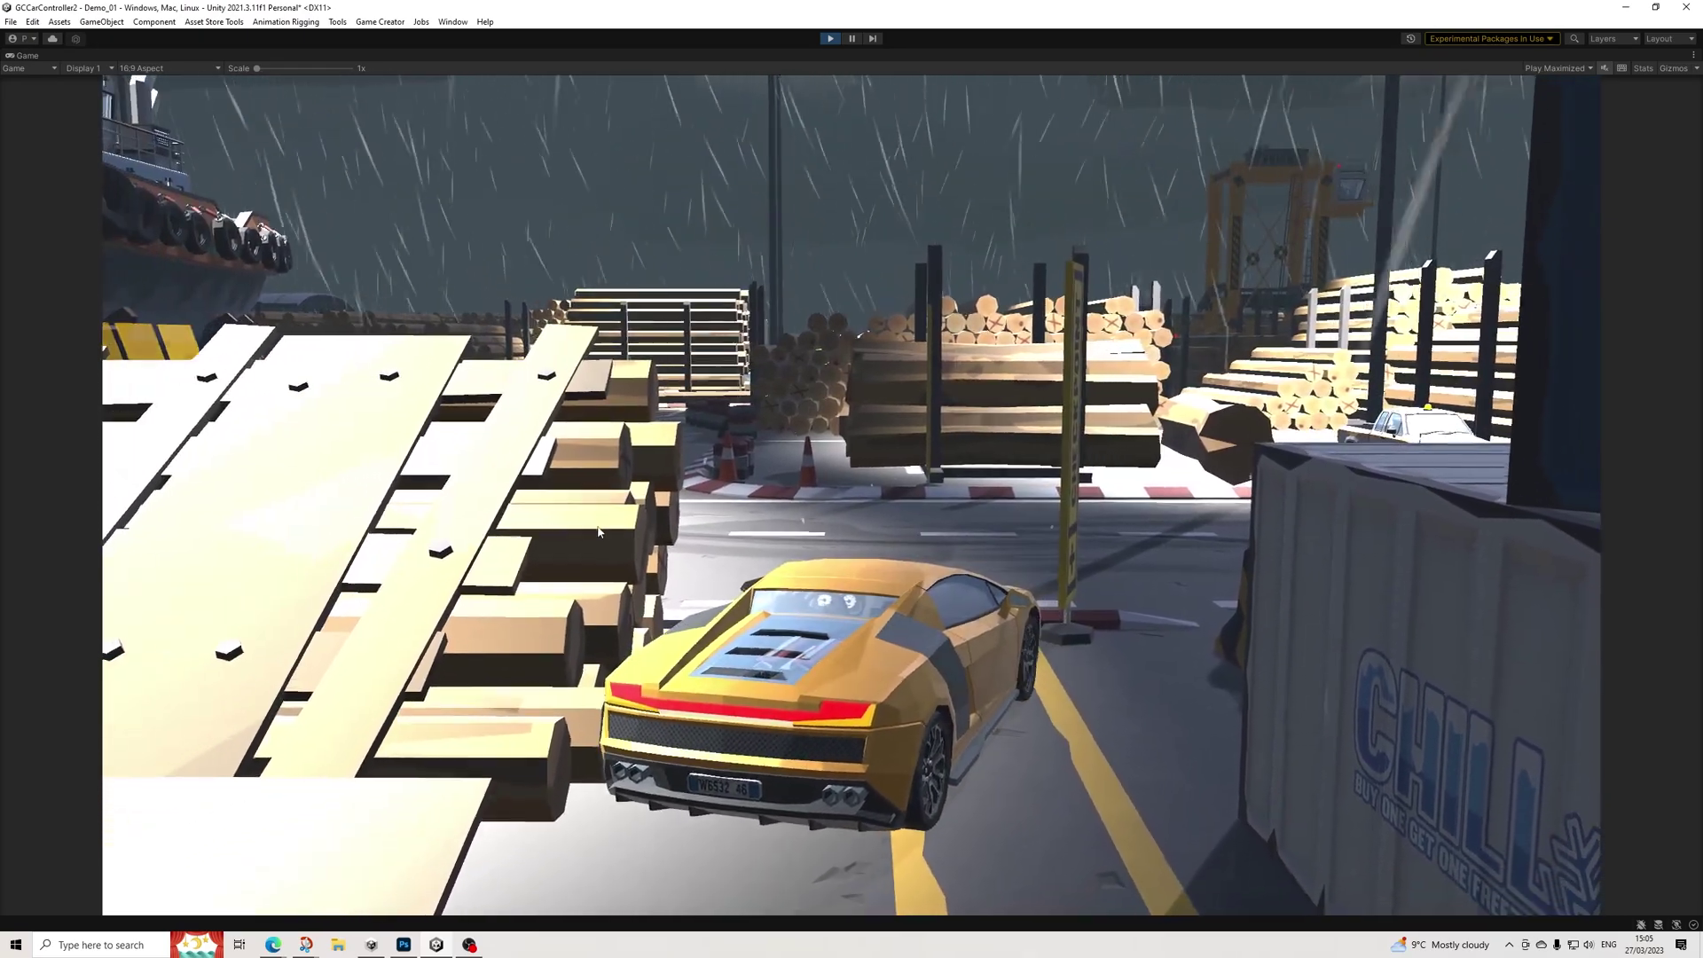
Drive past the boat, truck and checkpoint signs toward the START FINISH gate
key(Up)
key(Left)
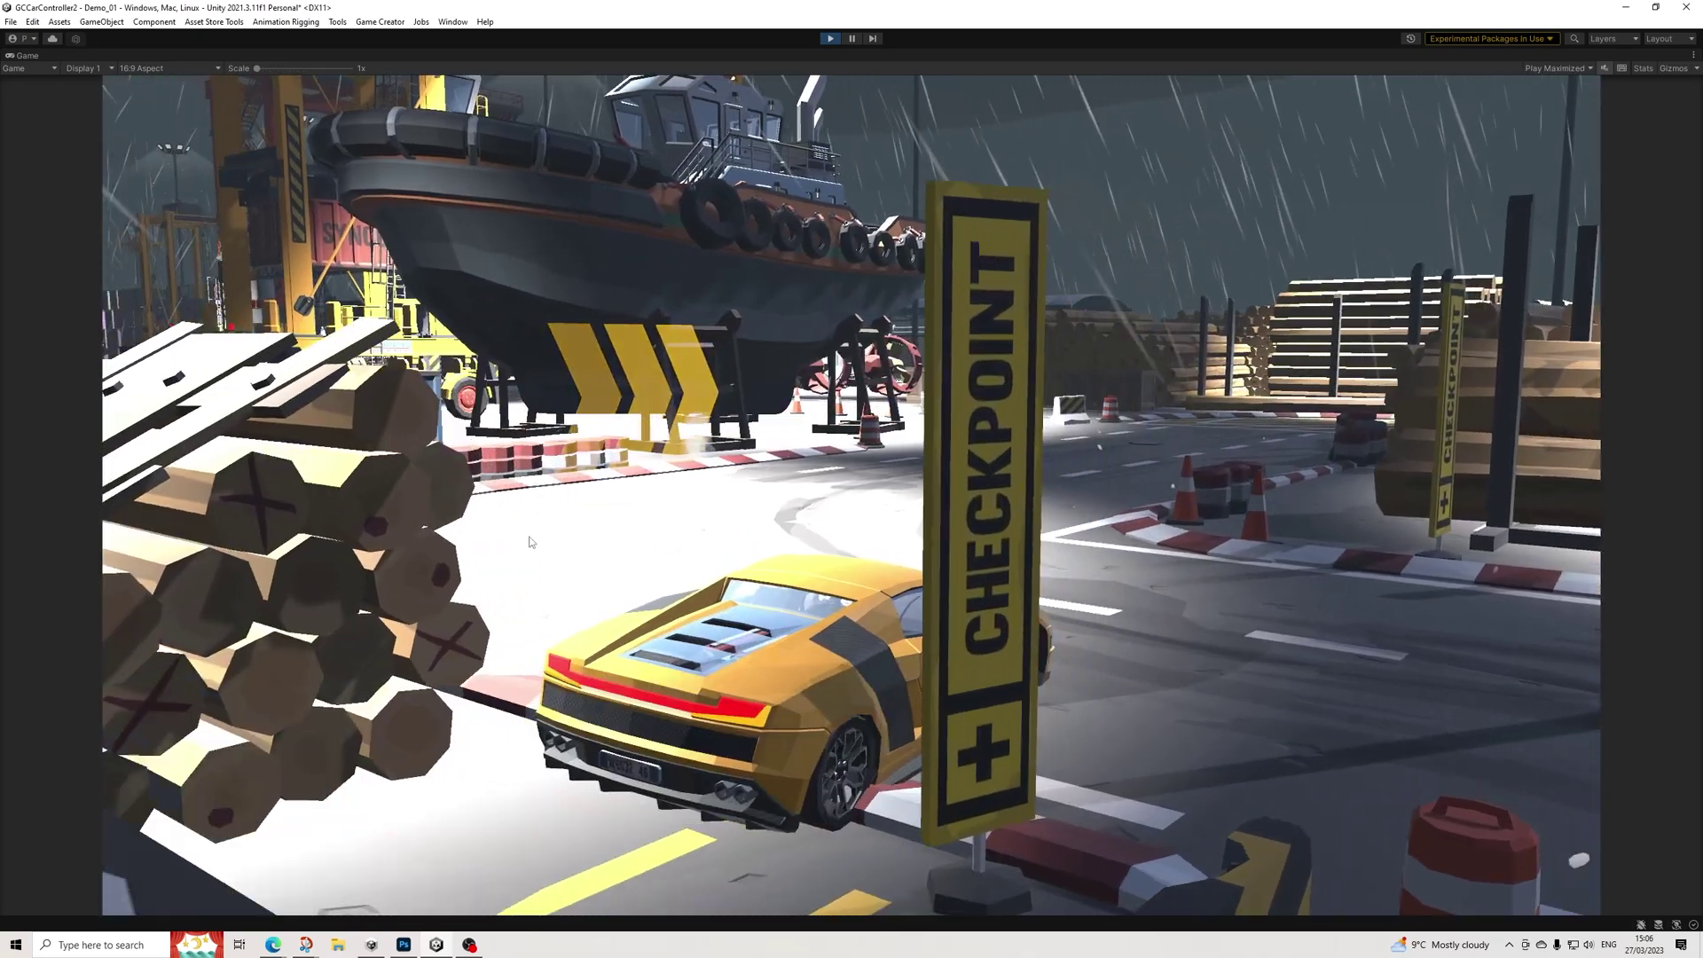
key(Right)
key(Right)
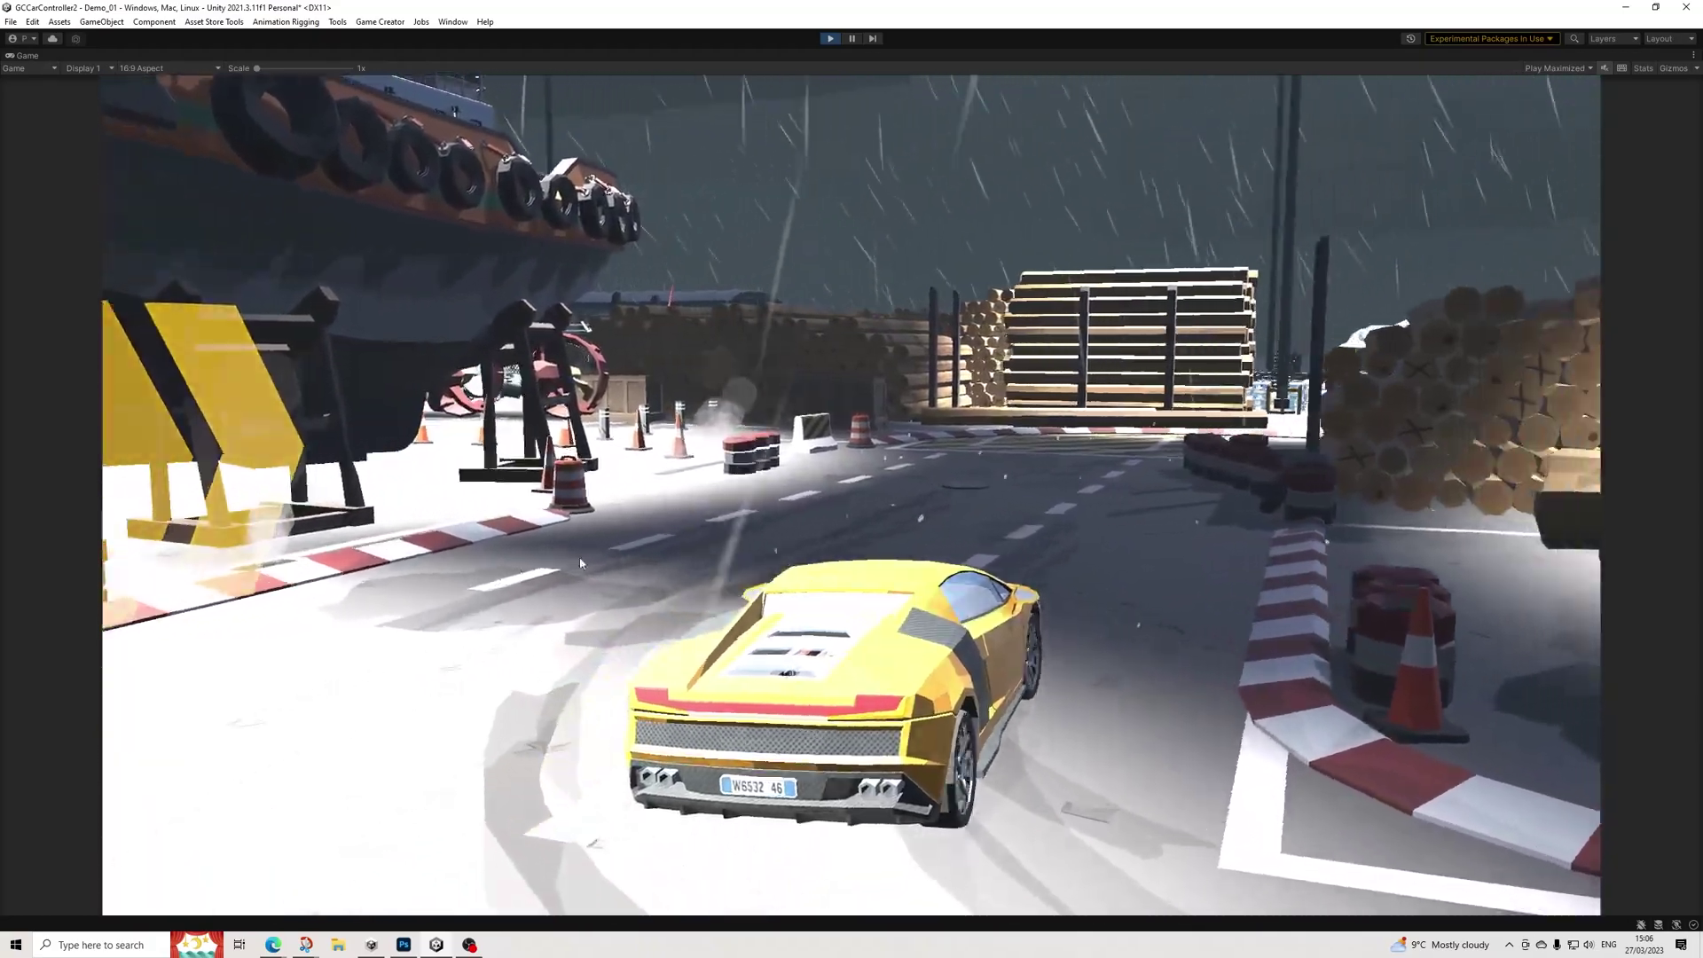
key(Left)
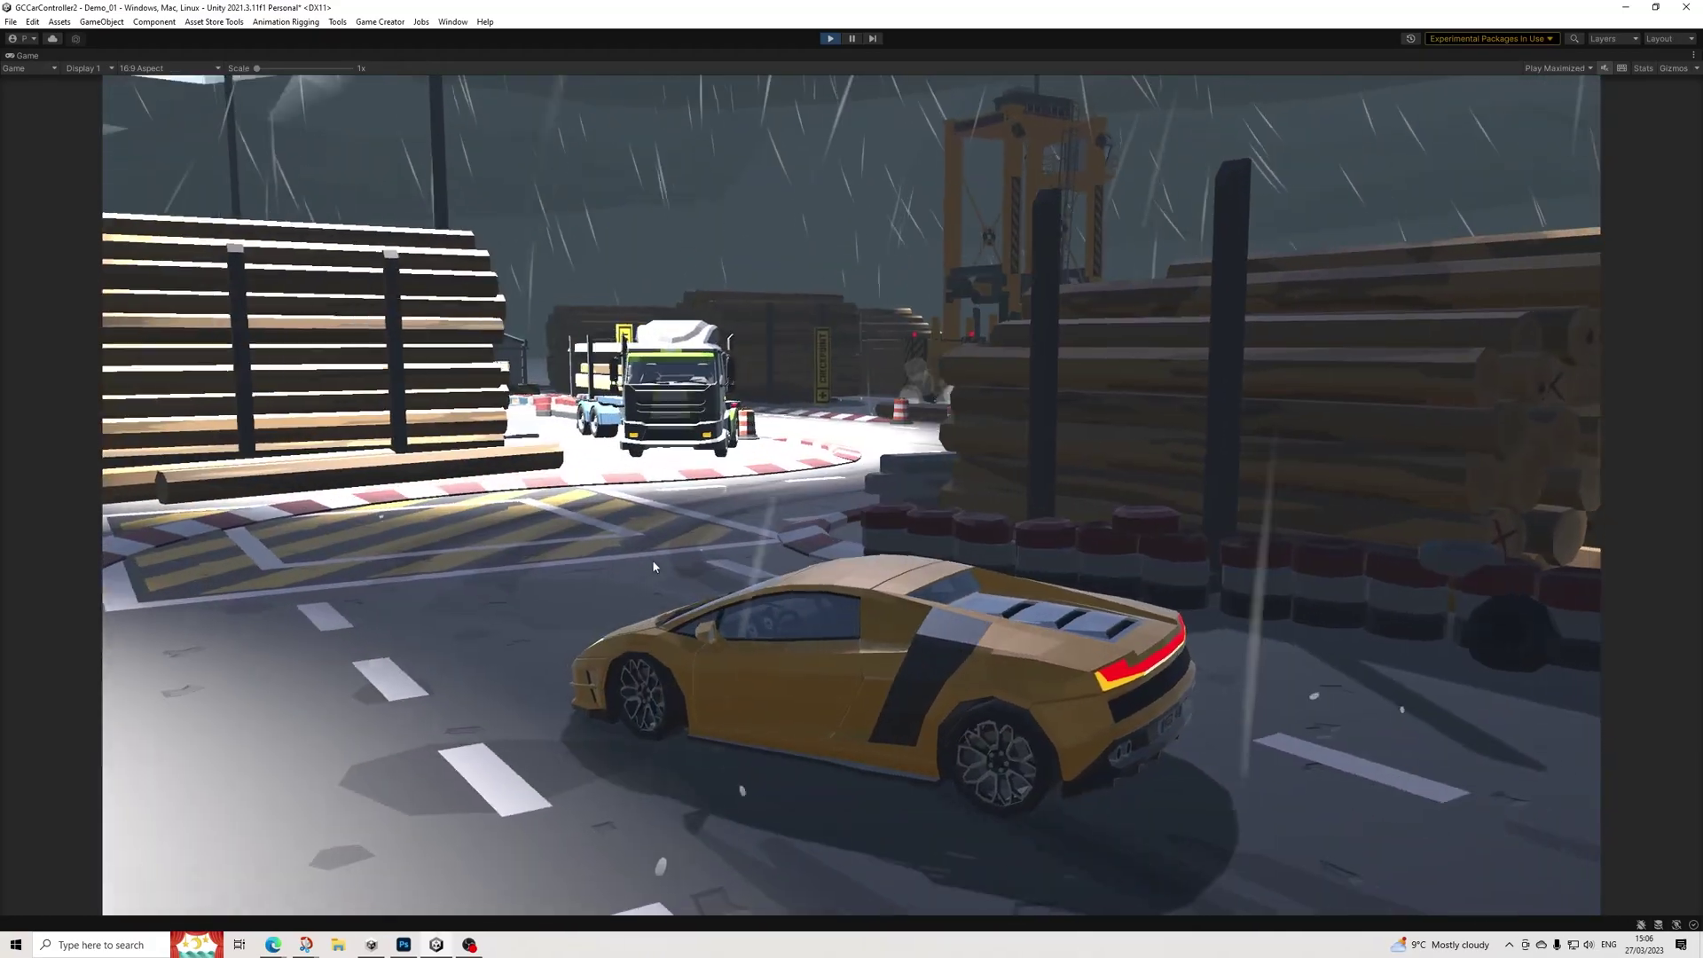
key(Right)
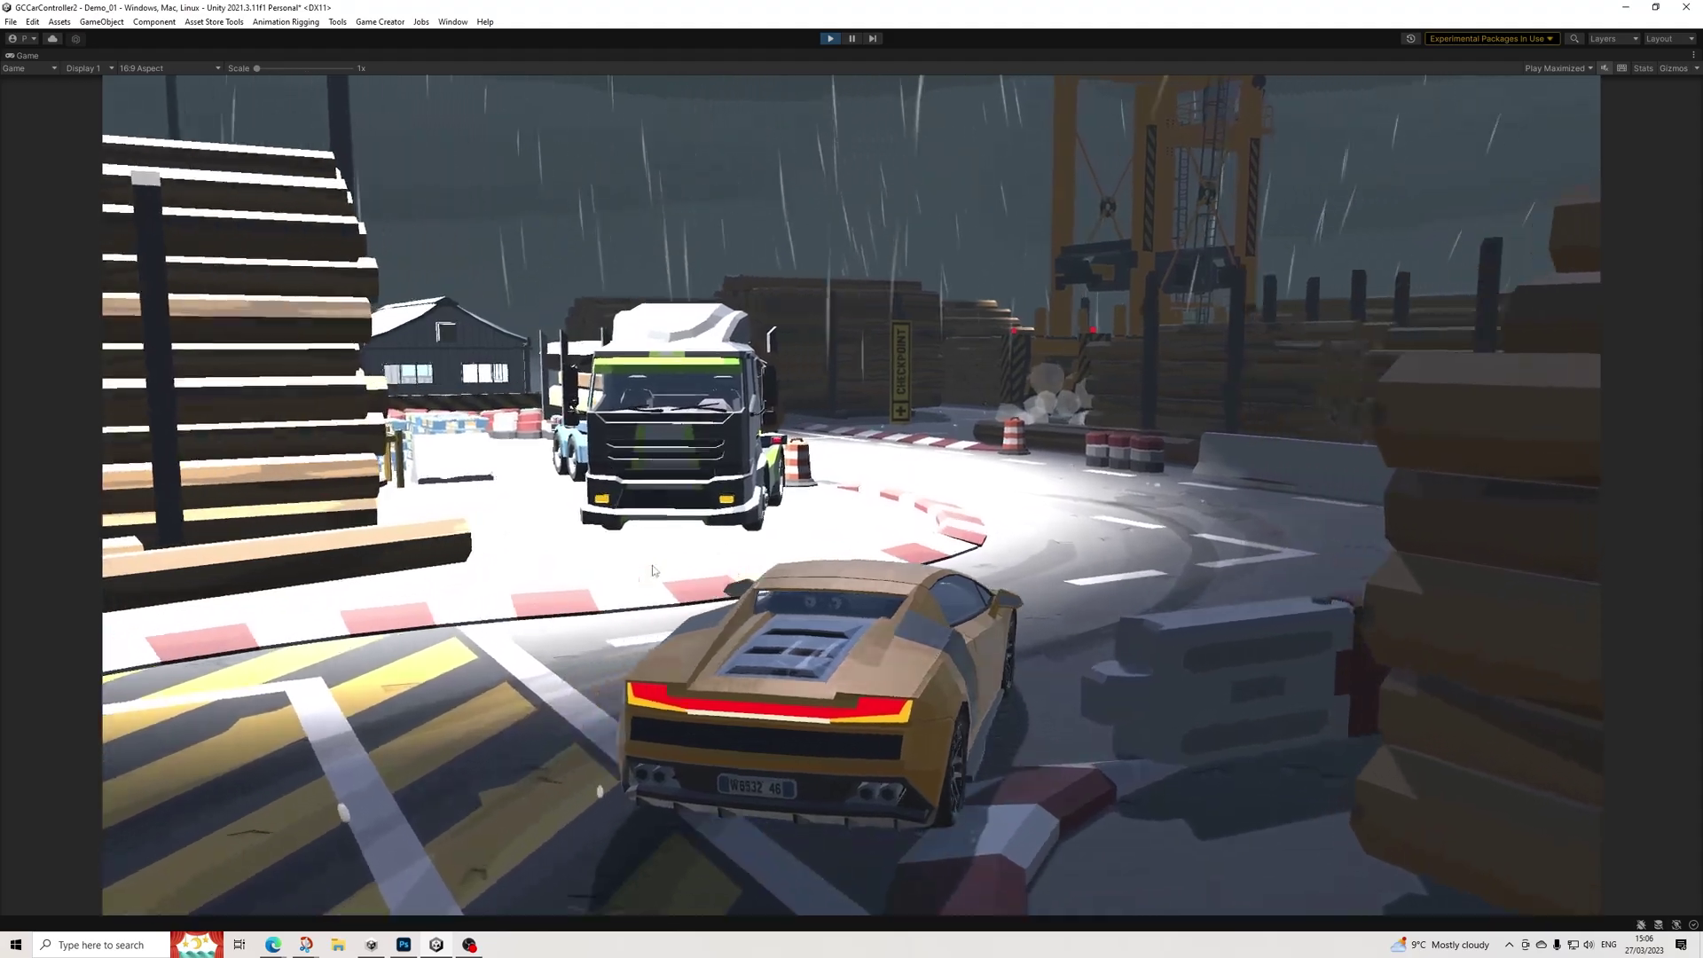
key(a)
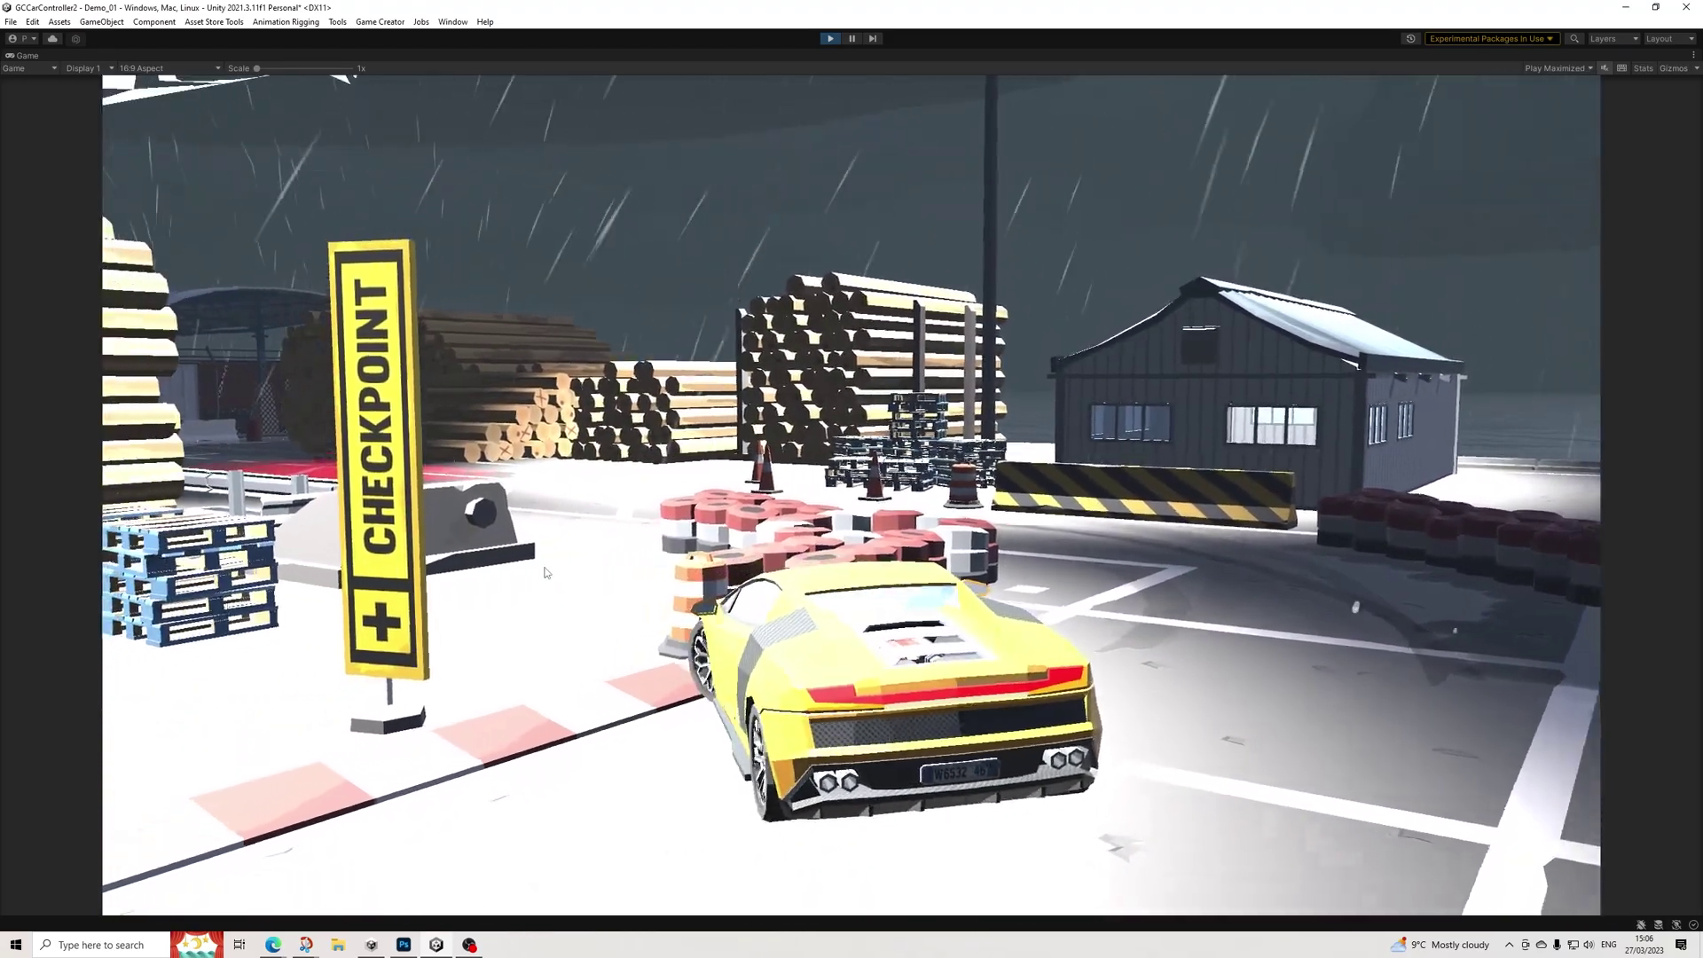
key(s)
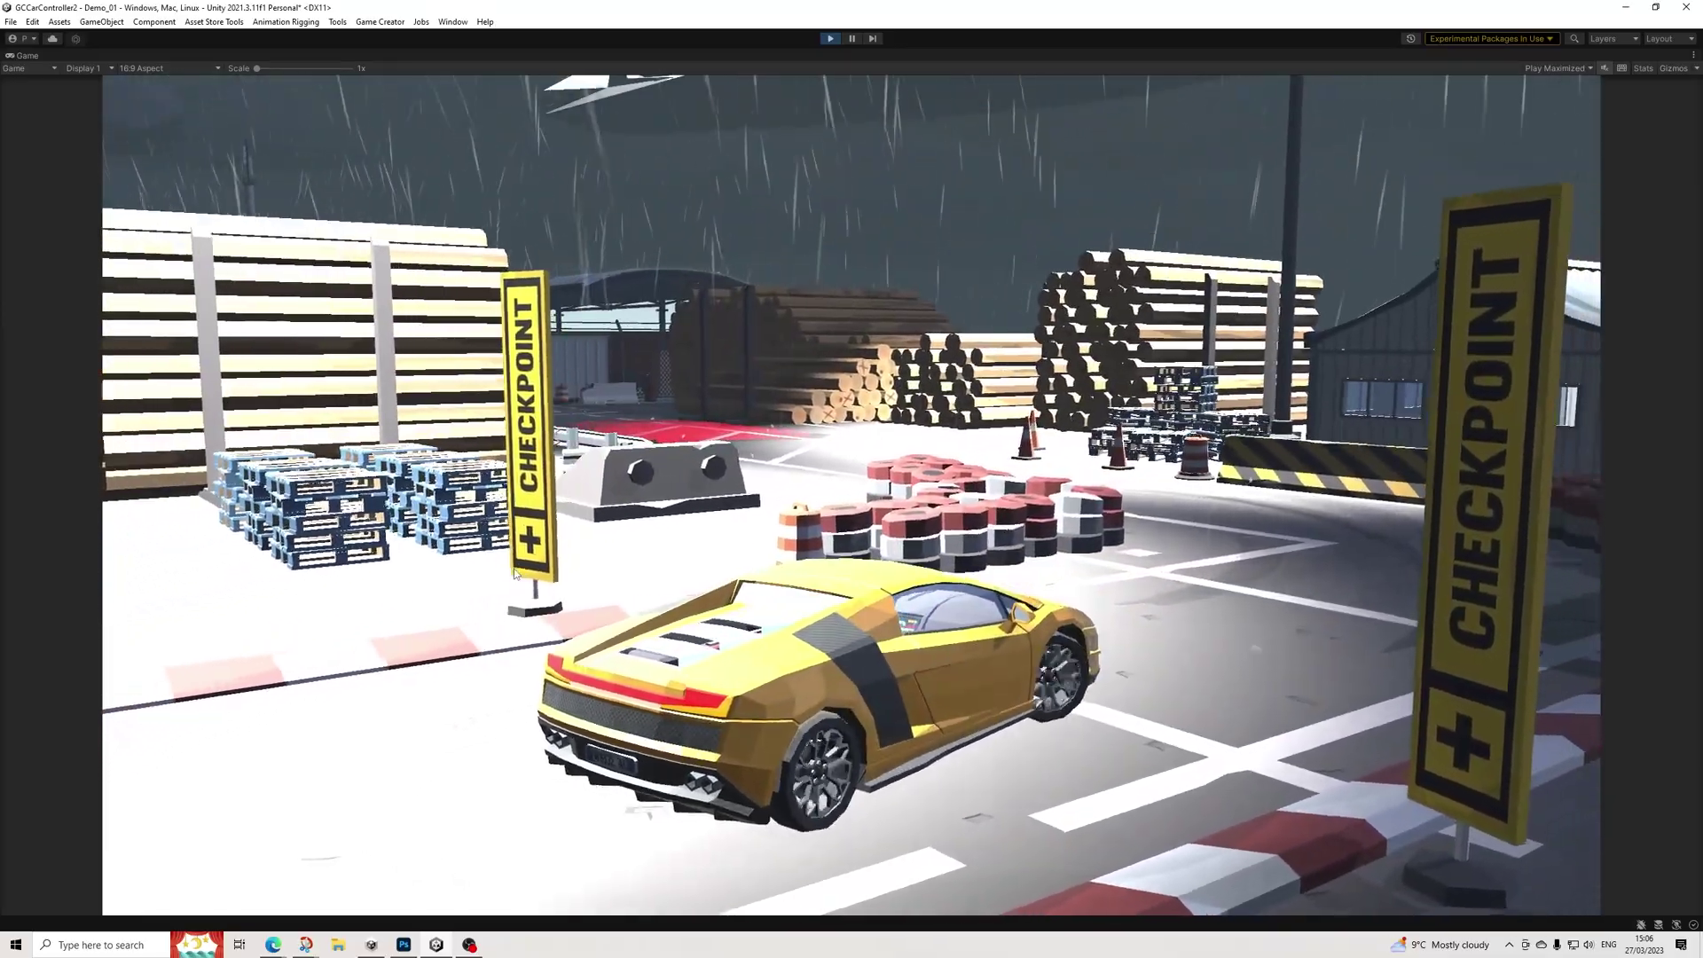
key(w)
key(a)
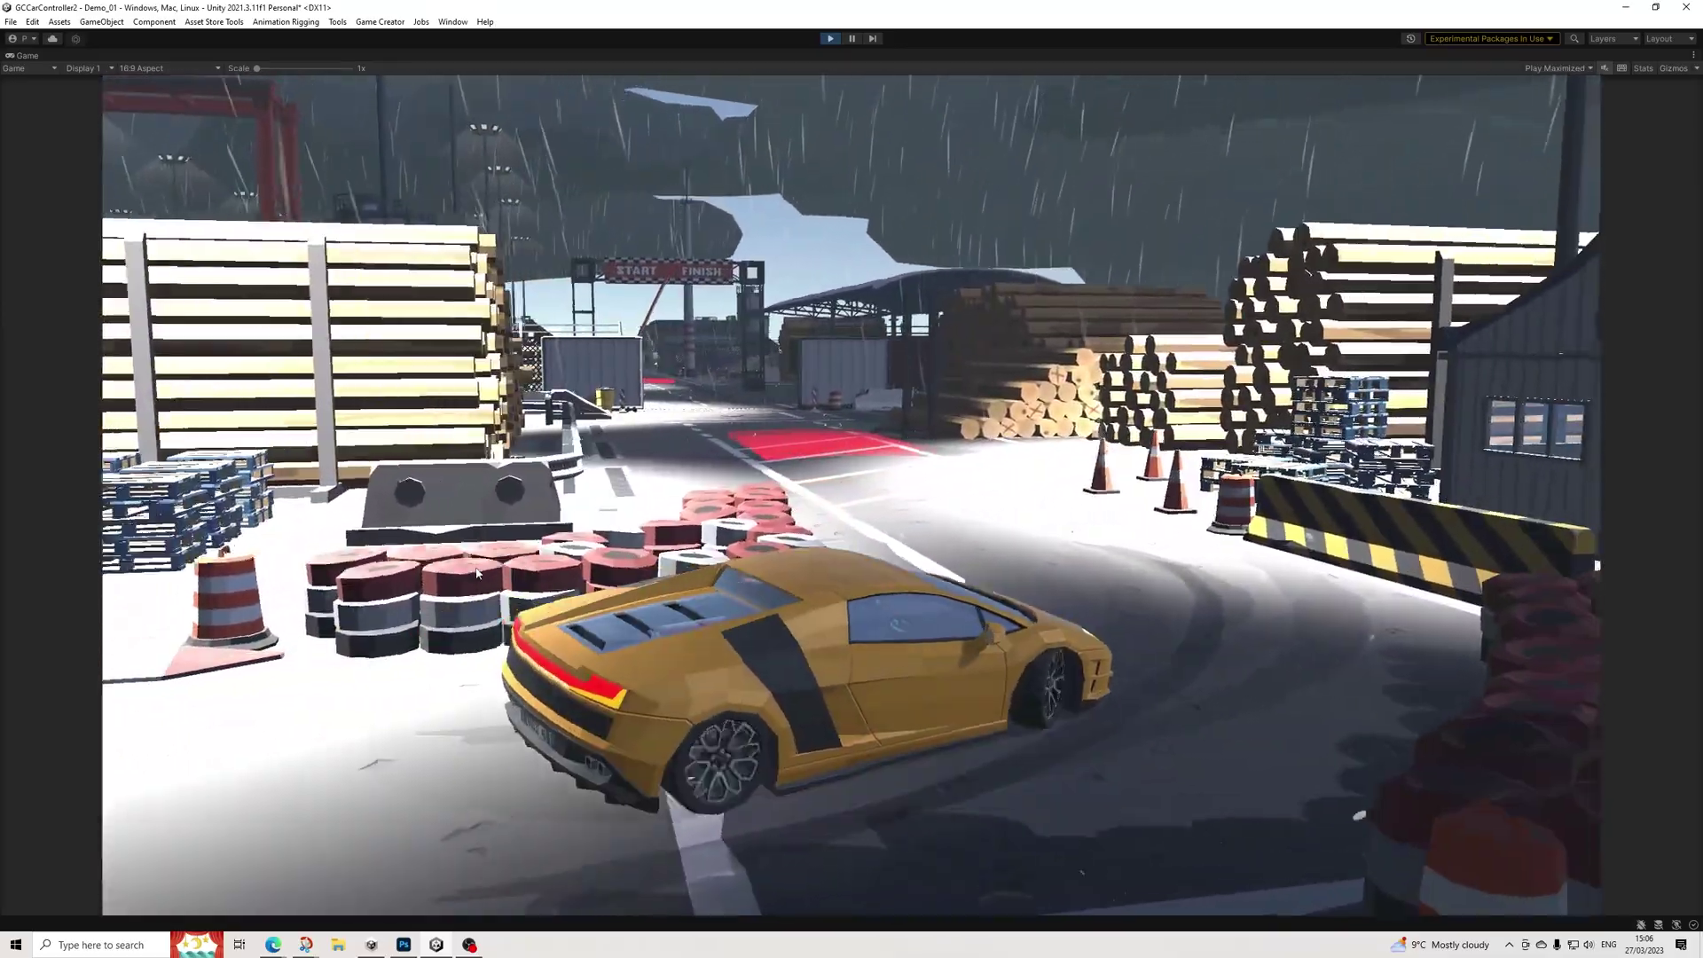
key(w)
key(d)
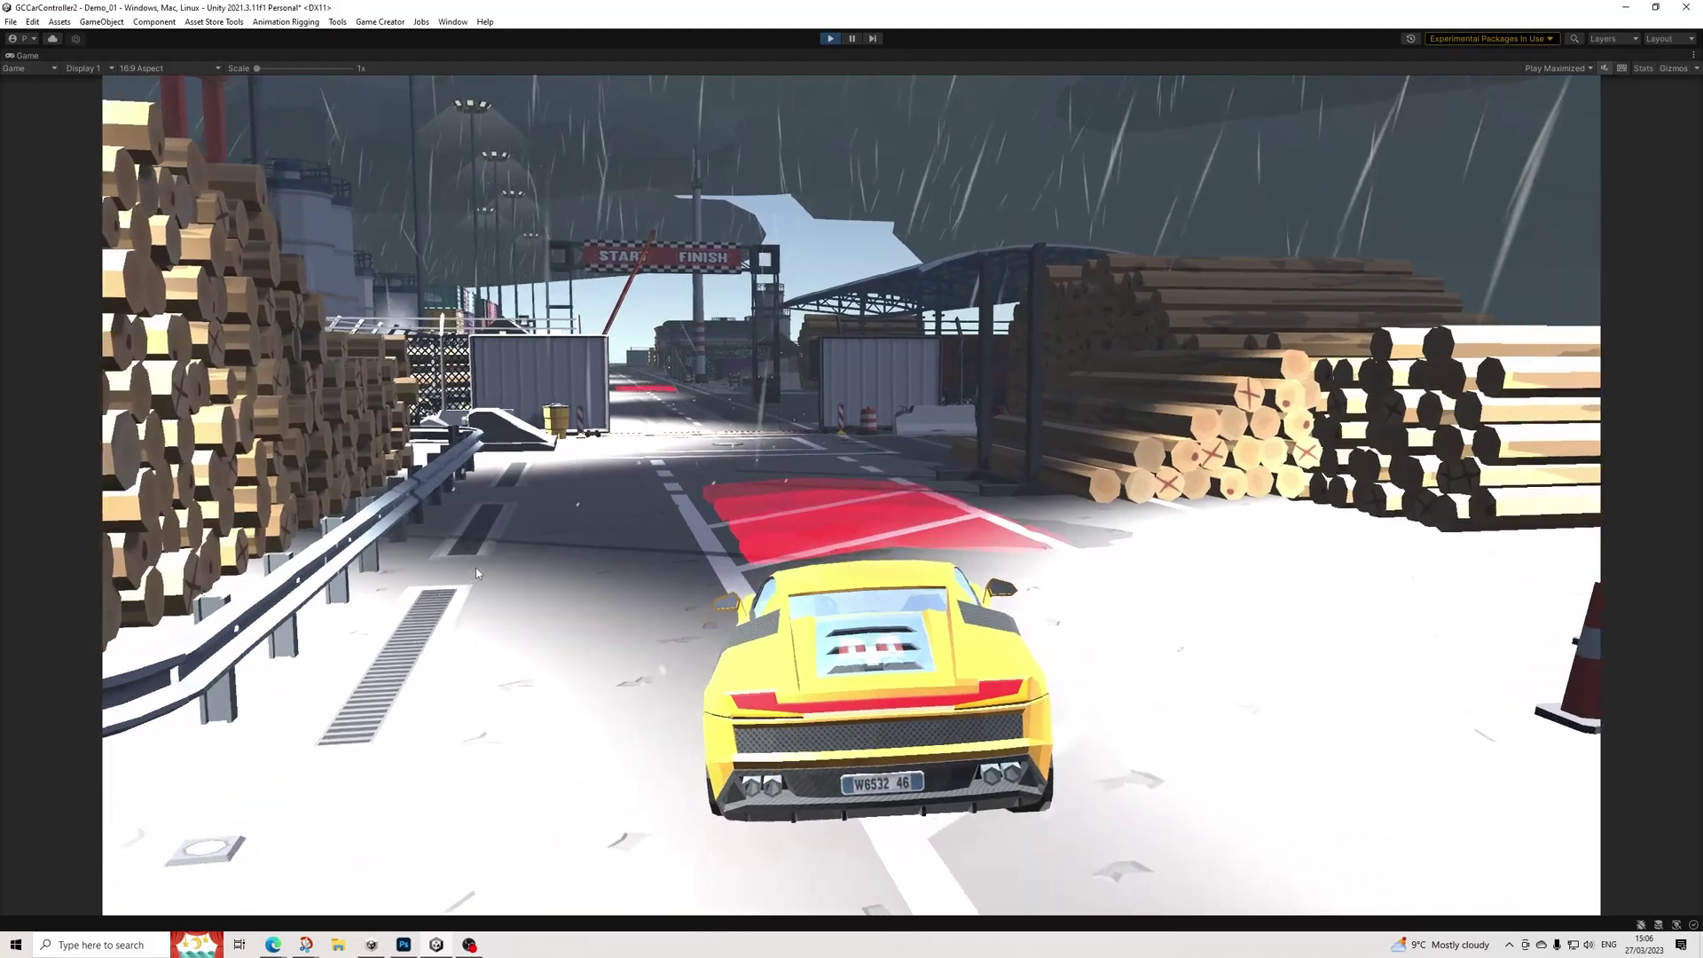